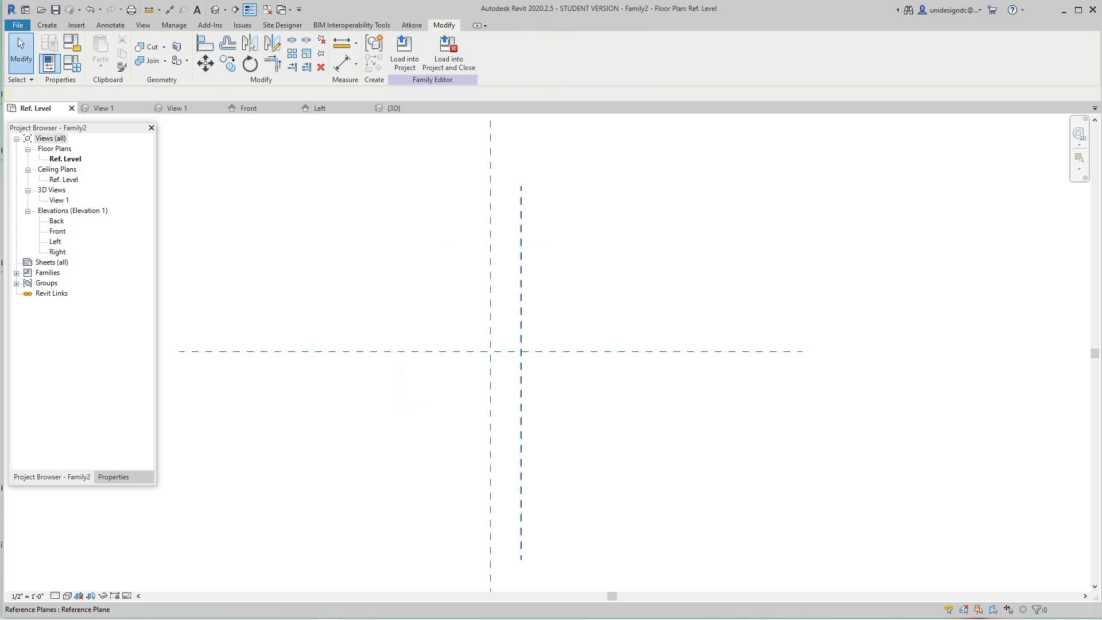
Mirror the offset vertical reference plane to the other side of the Center (Left/Right) reference plane using a drawn axis
left_click(521, 260)
left_click(272, 44)
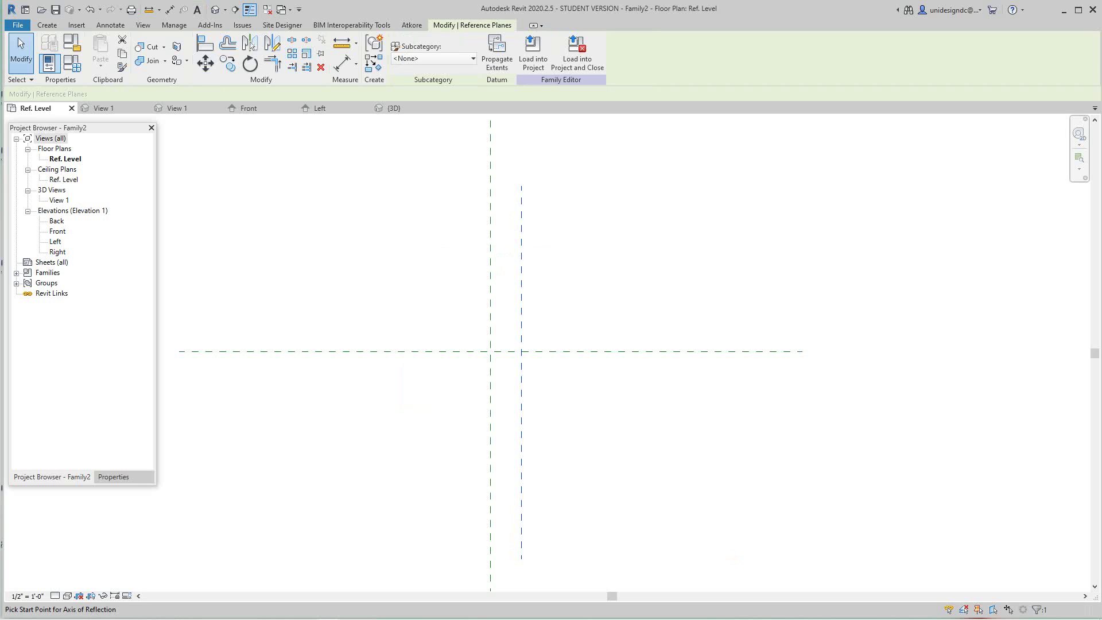
left_click(490, 326)
left_click(491, 439)
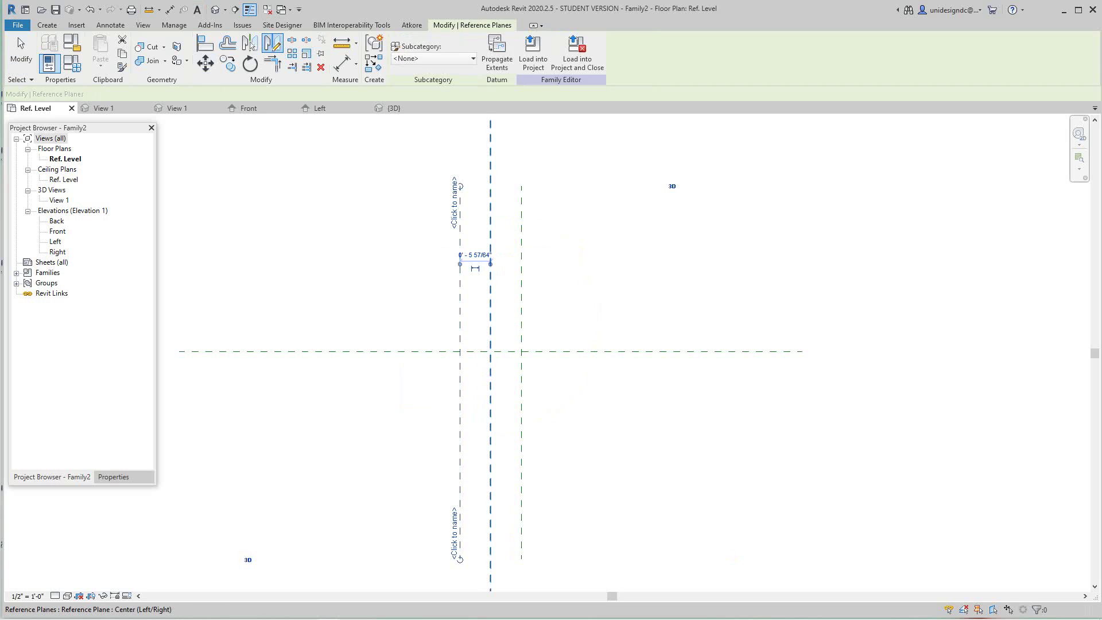
key("Escape")
right_click(387, 312)
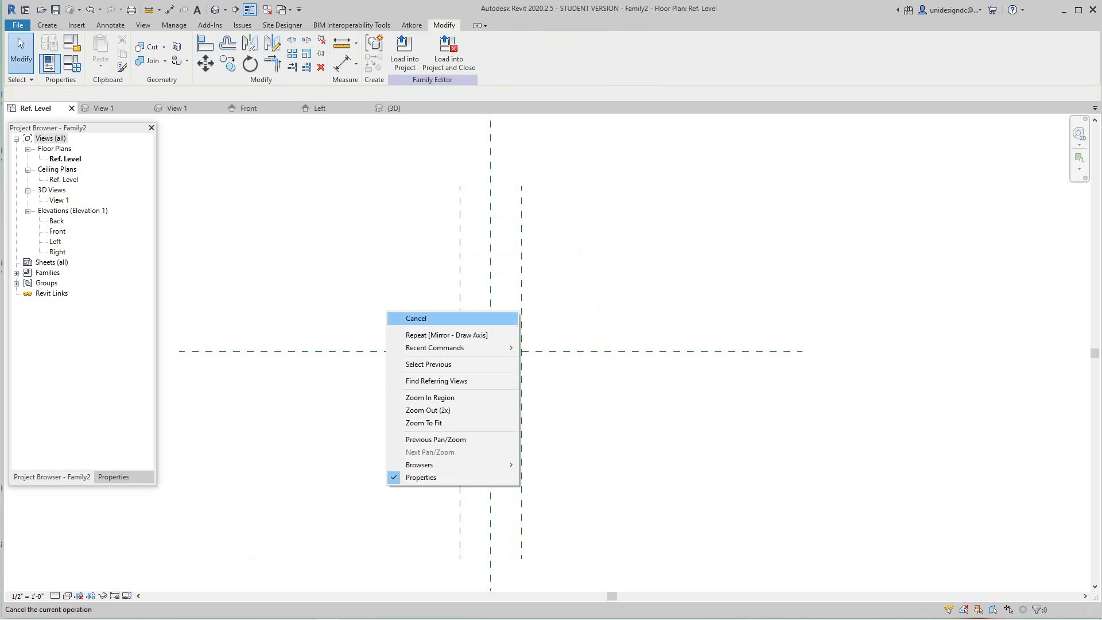
left_click(414, 319)
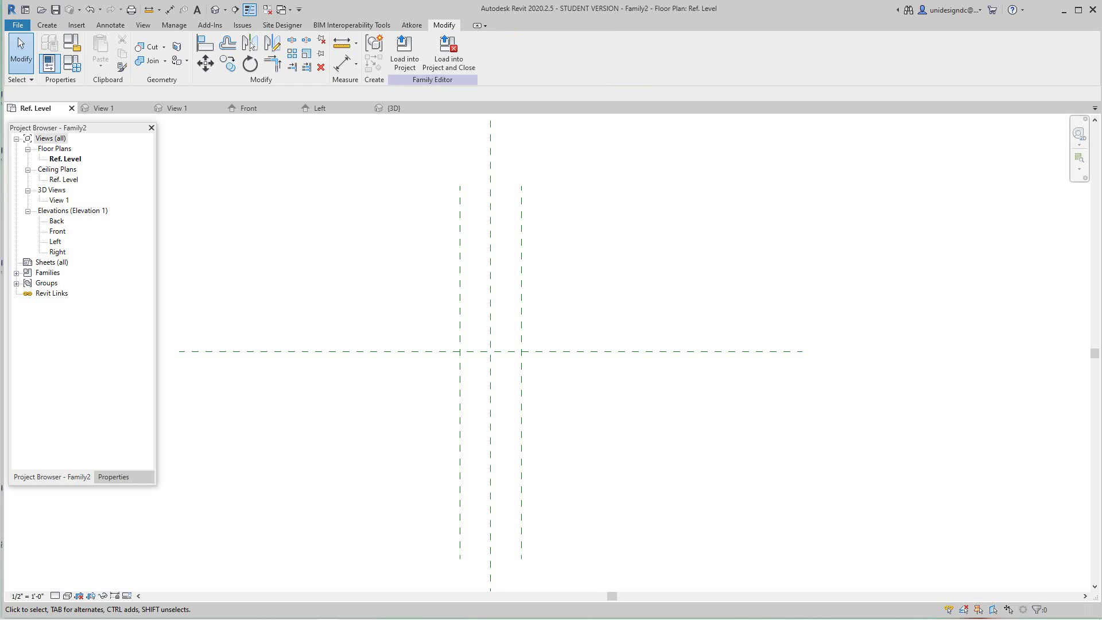
right_click(298, 286)
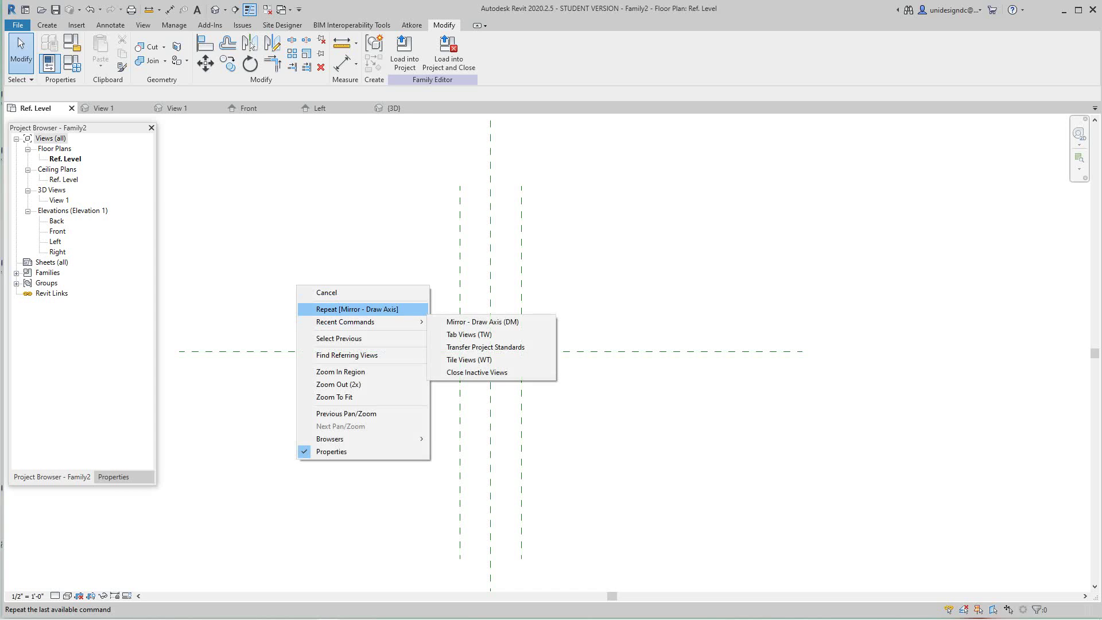
left_click(326, 293)
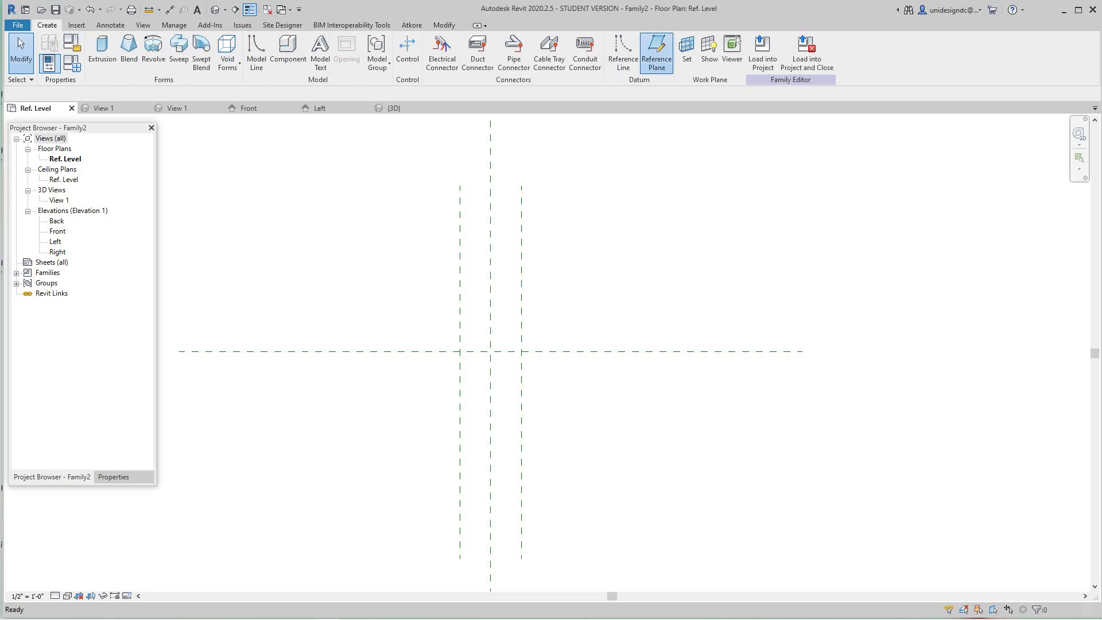
Draw two horizontal reference planes, one about 6" above and one about 7" below the horizontal center plane
left_click(657, 51)
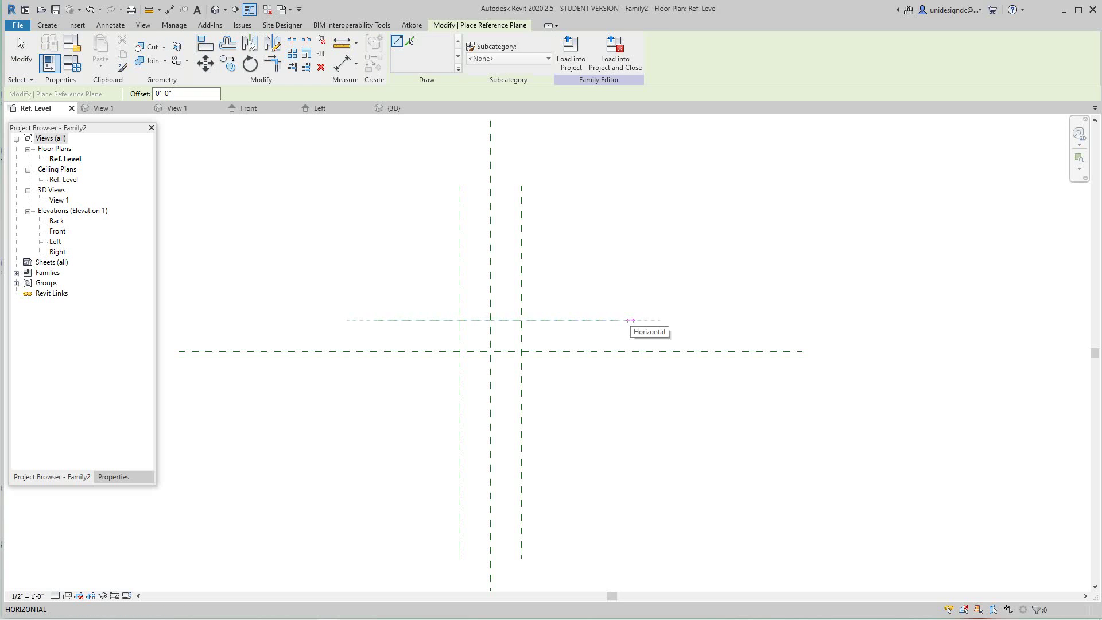
left_click(631, 320)
left_click(377, 388)
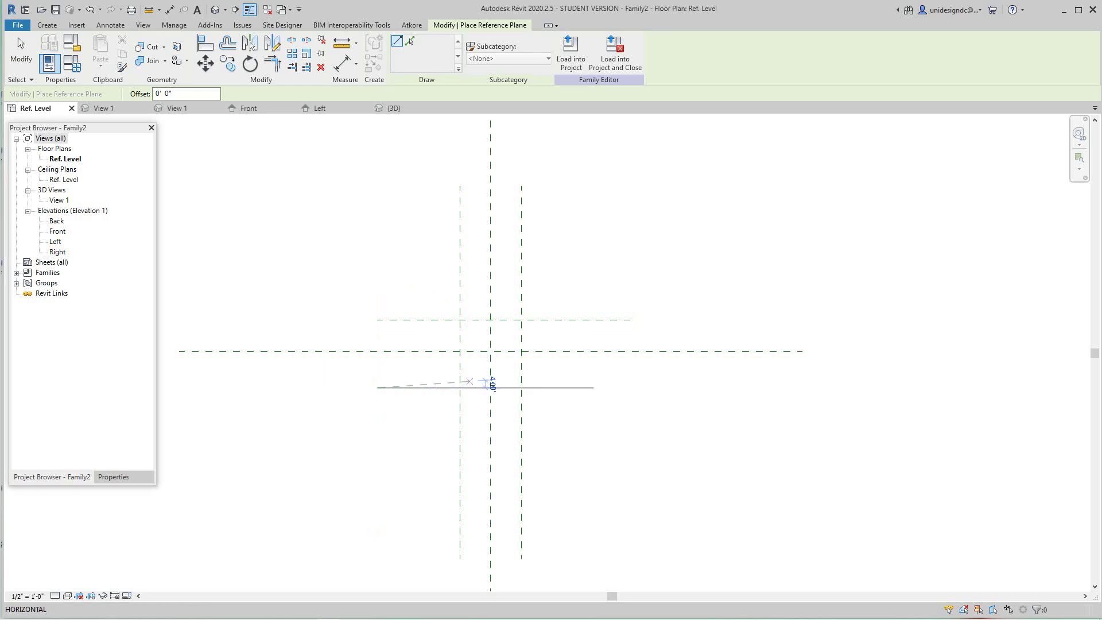
left_click(631, 387)
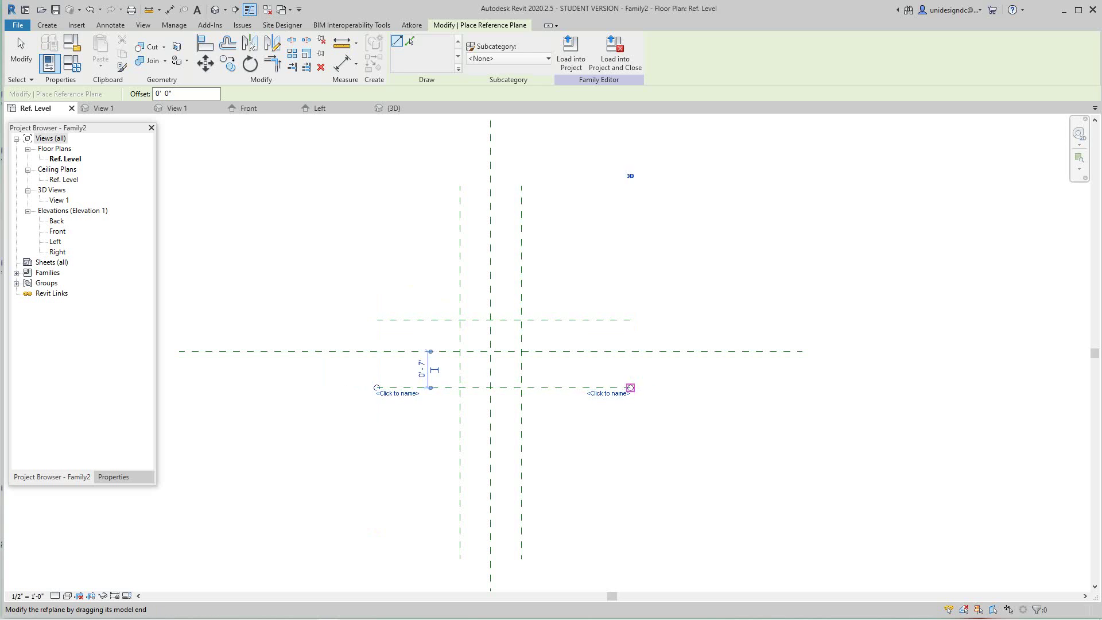
key("Escape")
key("Escape")
Place a continuous aligned dimension across the left, center and right vertical reference planes
scroll(603, 258, "up", 1)
middle_click_drag(603, 258, 591, 319)
scroll(535, 348, "up", 2)
middle_click_drag(535, 347, 576, 319)
scroll(572, 322, "down", 1)
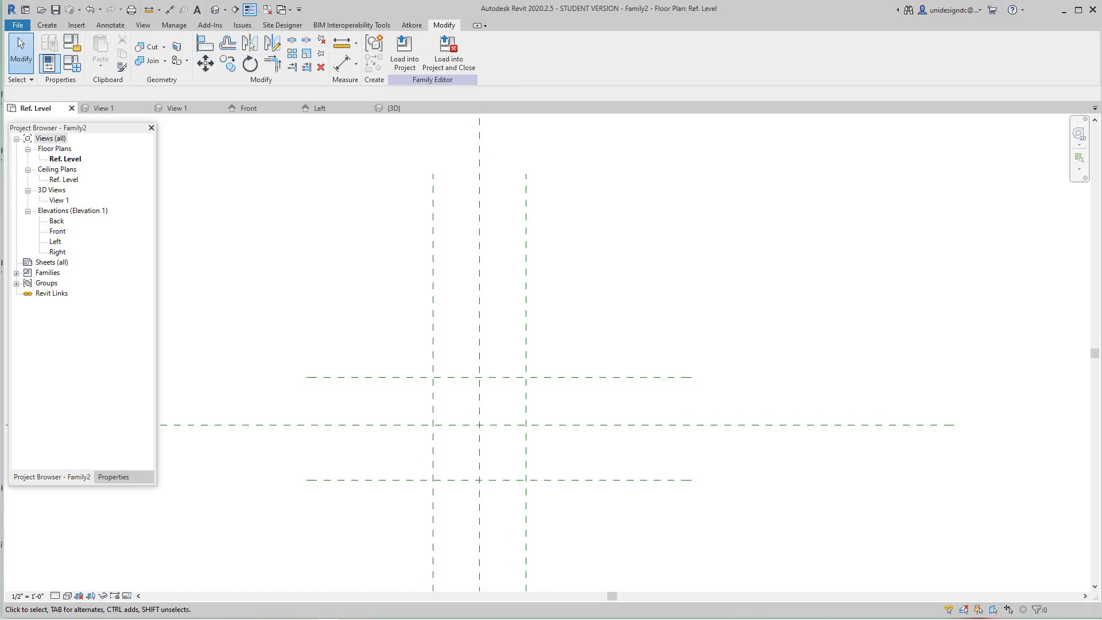
left_click(342, 63)
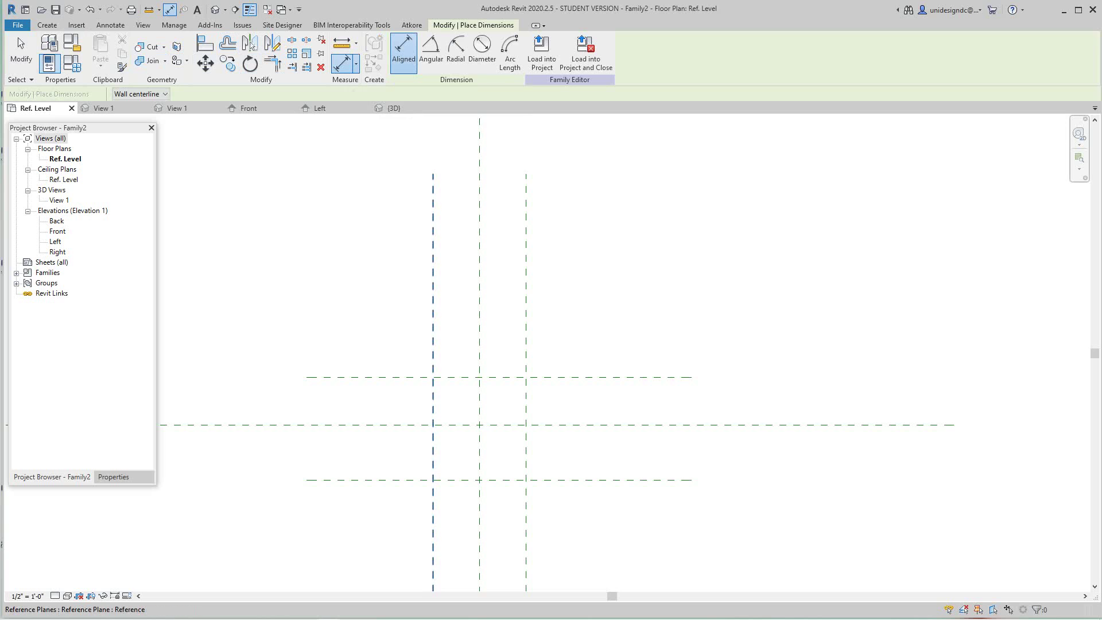
left_click(433, 322)
left_click(479, 321)
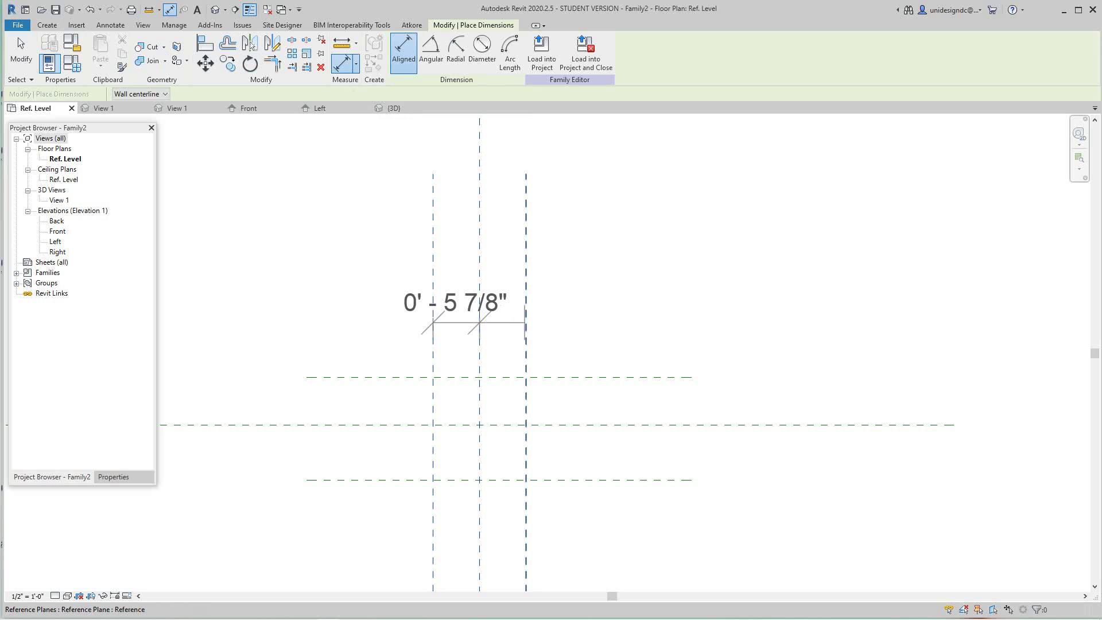
left_click(526, 319)
left_click(519, 319)
Add an overall dimension between the two outer vertical reference planes and set the segments of their chain dimension equal
left_click(433, 224)
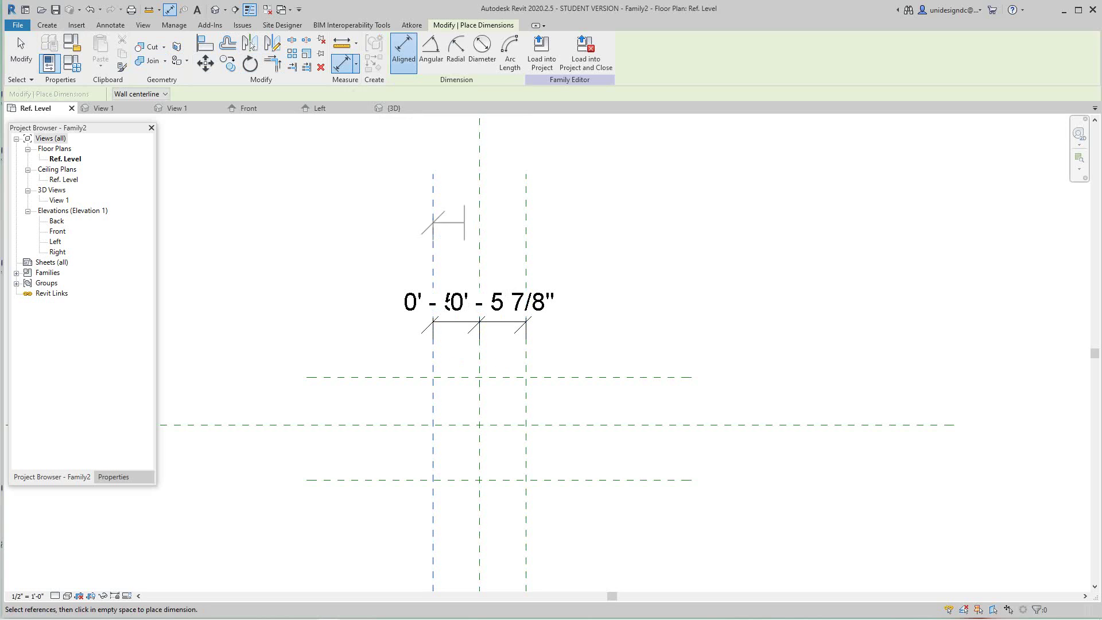
left_click(526, 218)
left_click(583, 220)
key("Escape")
key("Escape")
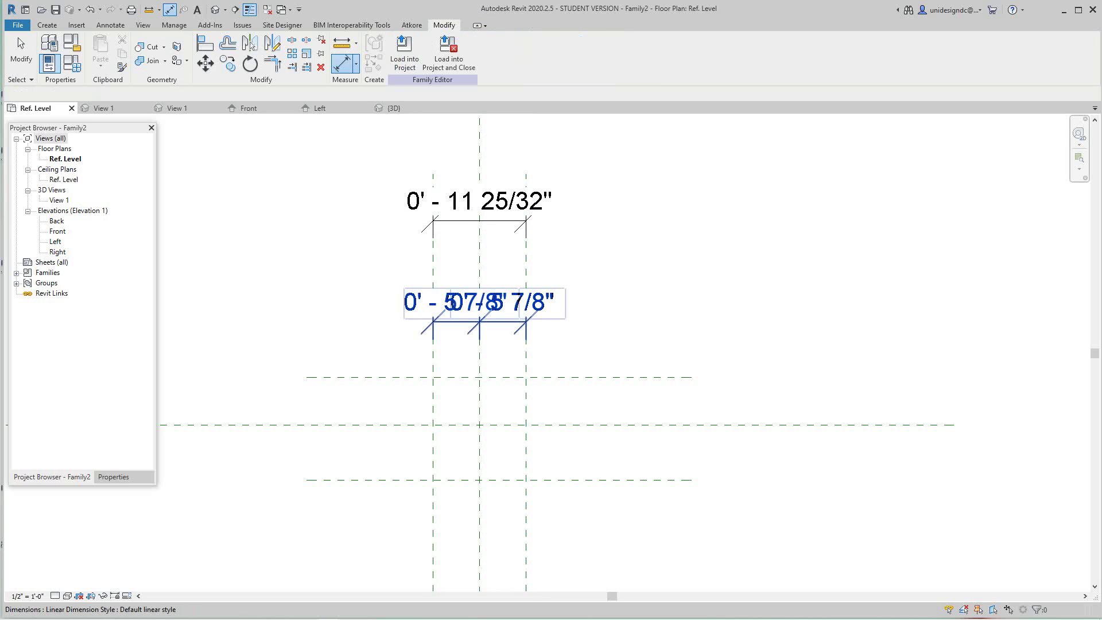
left_click(500, 322)
left_click(479, 228)
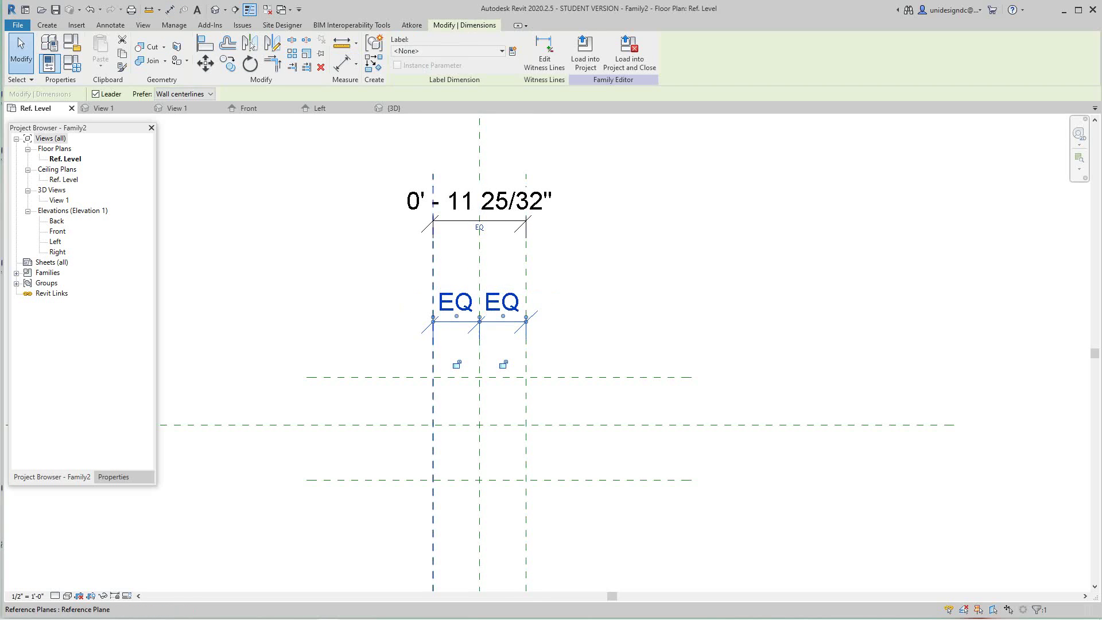
Place a continuous aligned dimension across the upper, center and lower horizontal reference planes
scroll(456, 229, "down", 1)
middle_click_drag(432, 321, 456, 226)
scroll(456, 229, "up", 1)
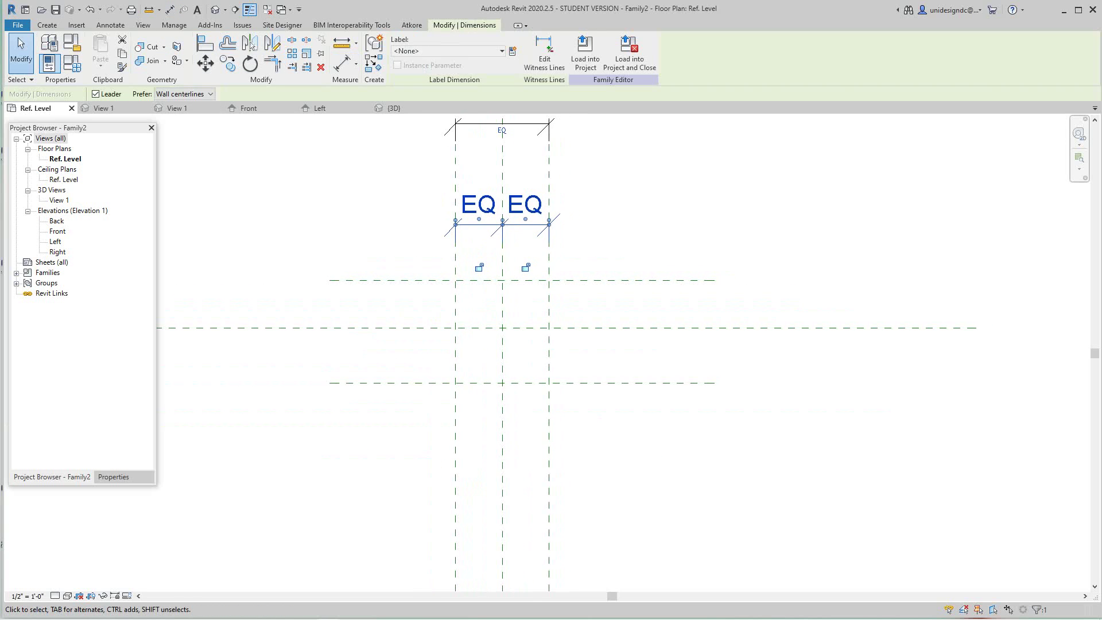
key("d")
key("i")
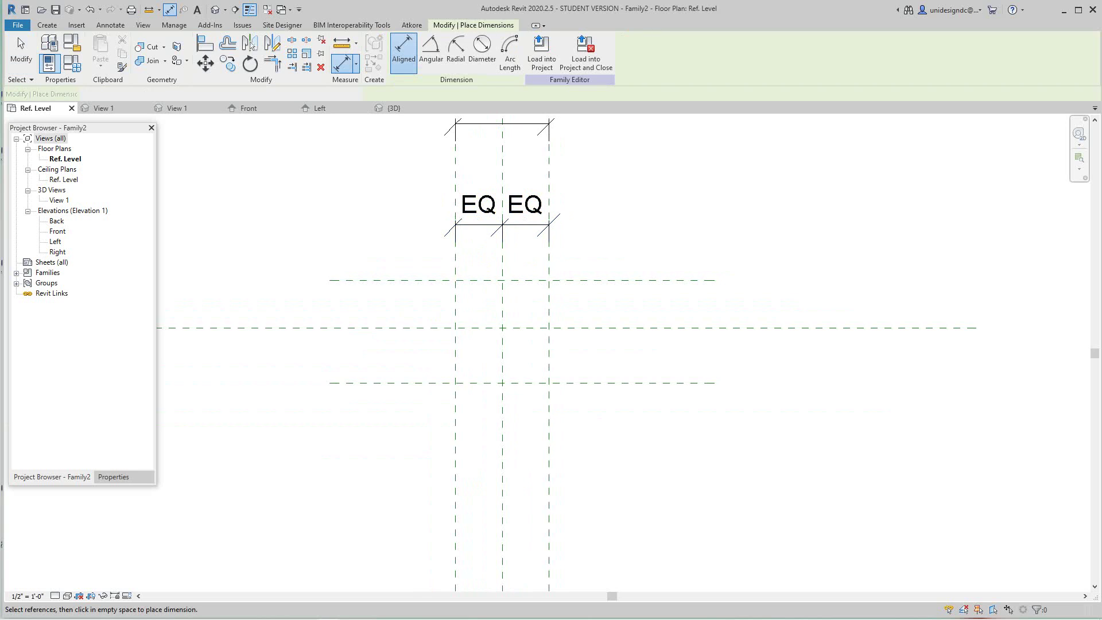
left_click(401, 280)
left_click(401, 328)
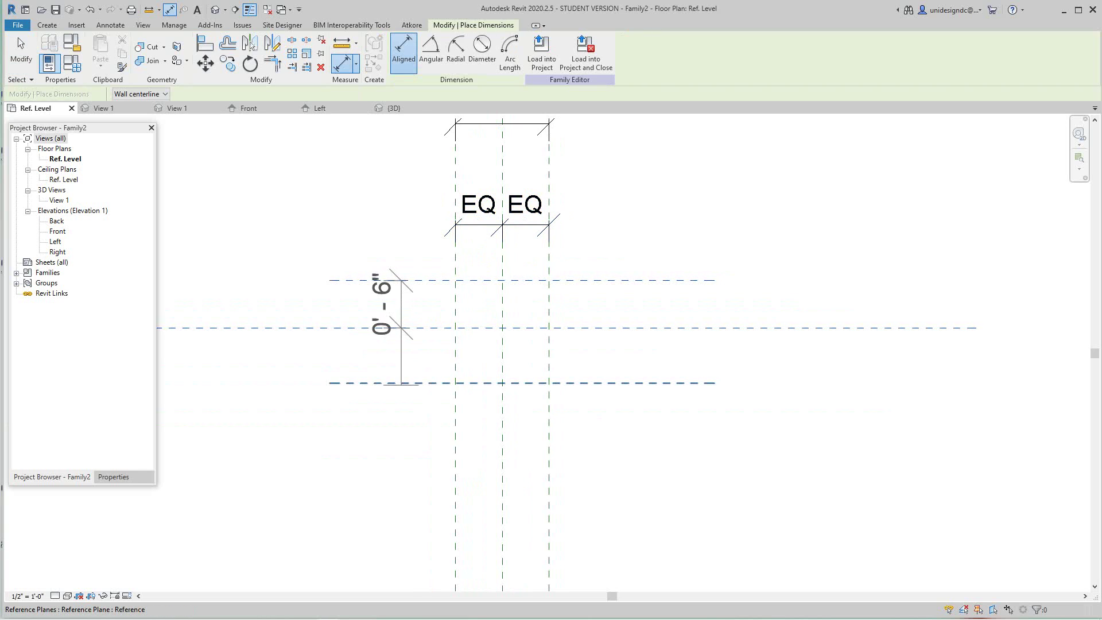
left_click(401, 384)
left_click(379, 435)
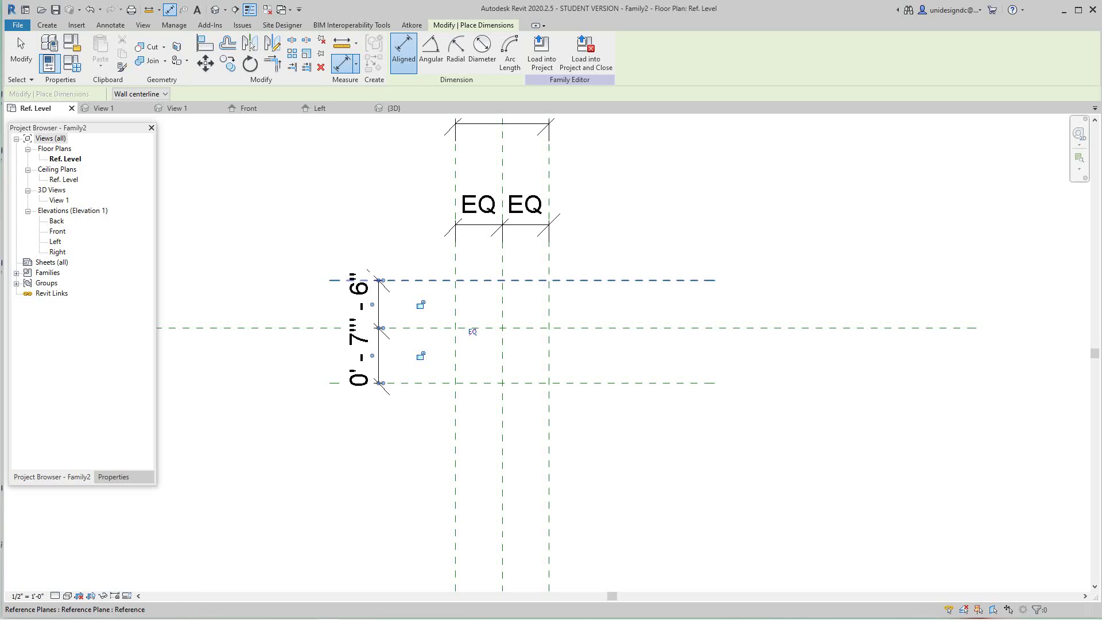
Add an overall dimension between the two outer horizontal reference planes and set the segments of their chain dimension equal
left_click(338, 280)
left_click(337, 383)
left_click(292, 414)
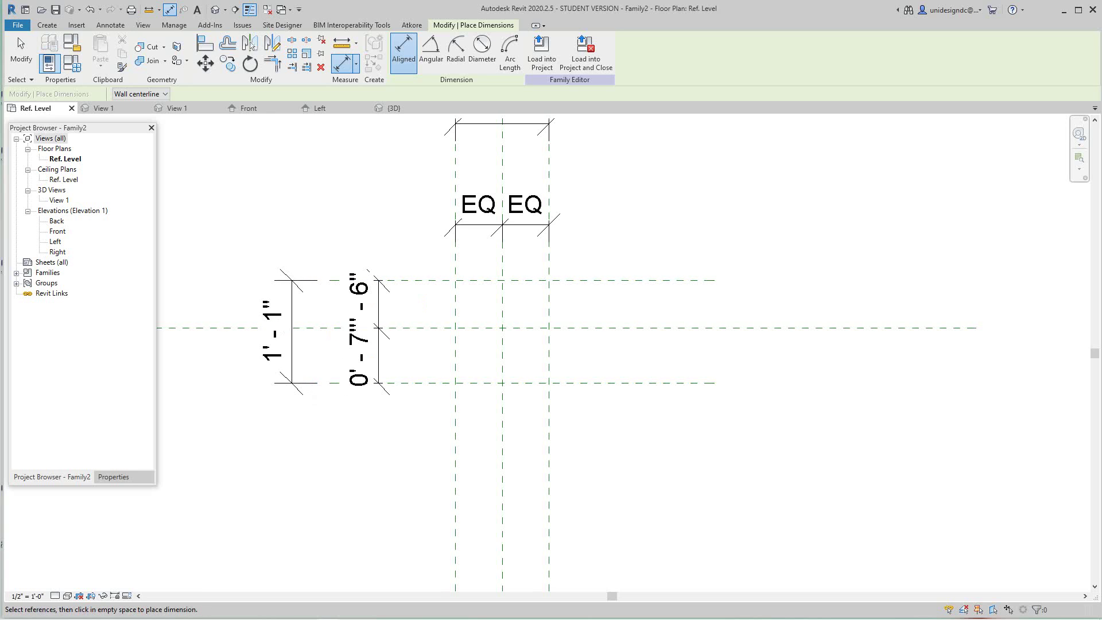
key("Escape")
left_click(379, 344)
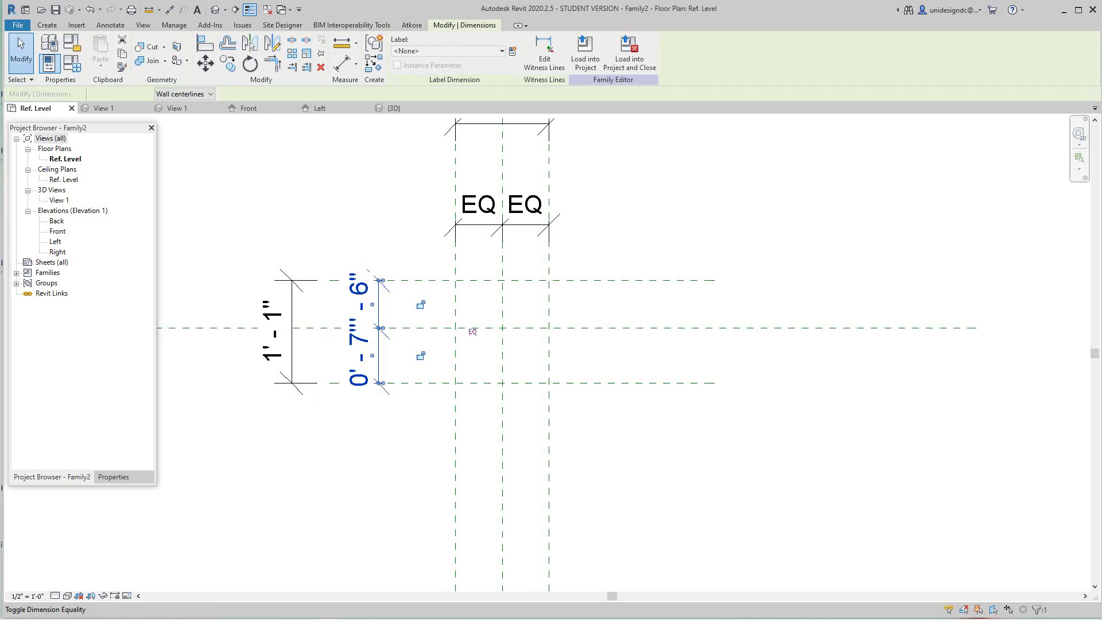
left_click(472, 331)
middle_click_drag(473, 332, 454, 442)
key("Escape")
Label the overall dimension between the outer vertical planes with a new family type parameter named Length
middle_click_drag(532, 257, 548, 304)
scroll(552, 309, "up", 2)
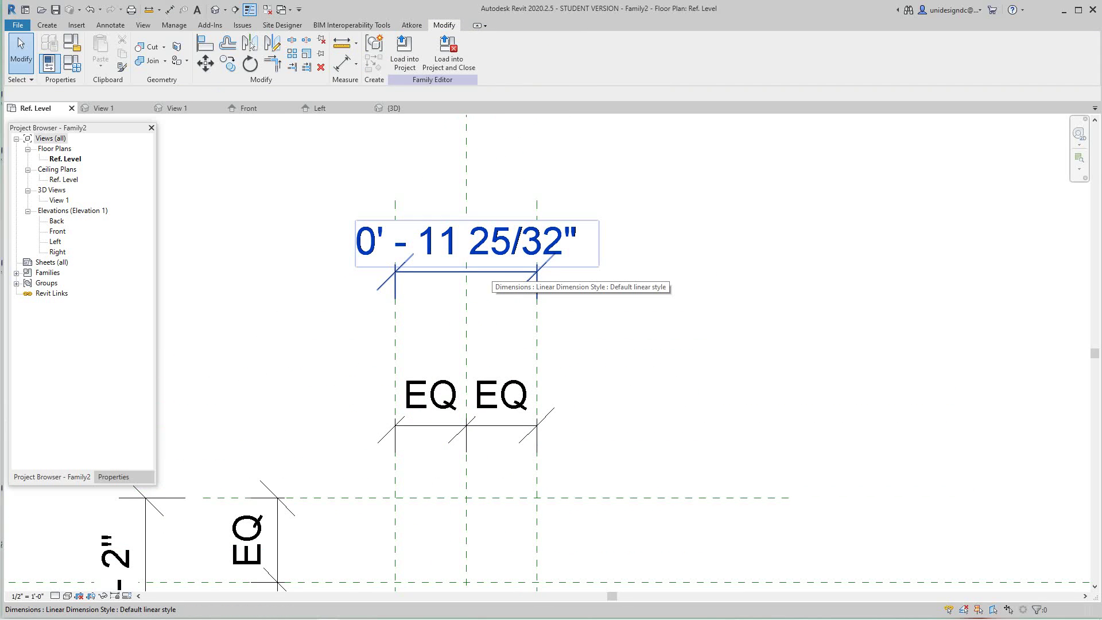
scroll(492, 271, "down", 2)
left_click(492, 271)
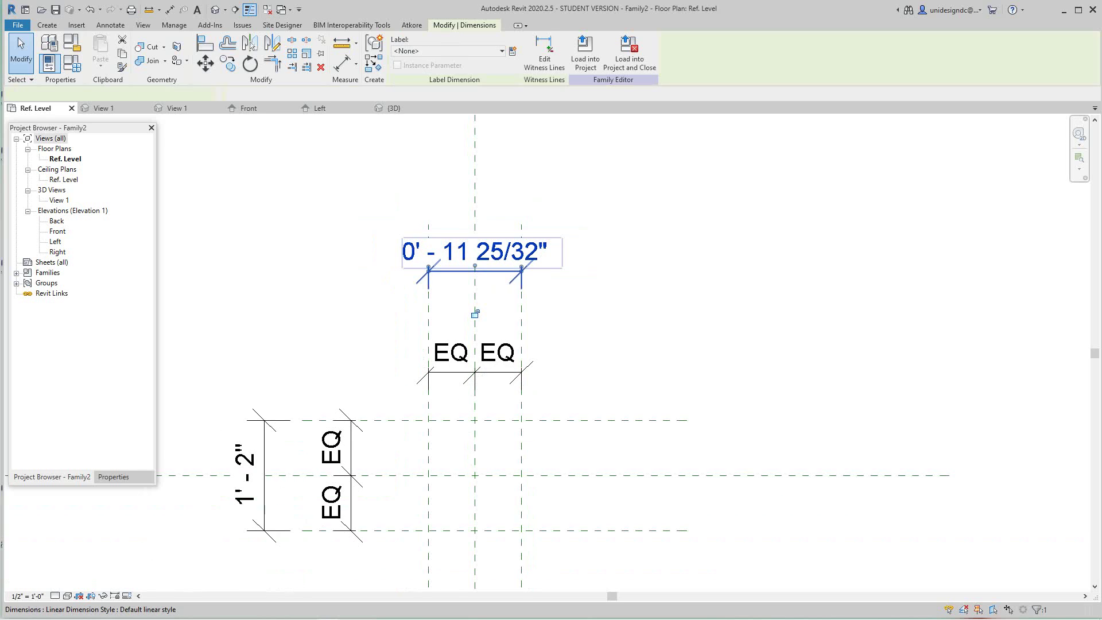
left_click(512, 51)
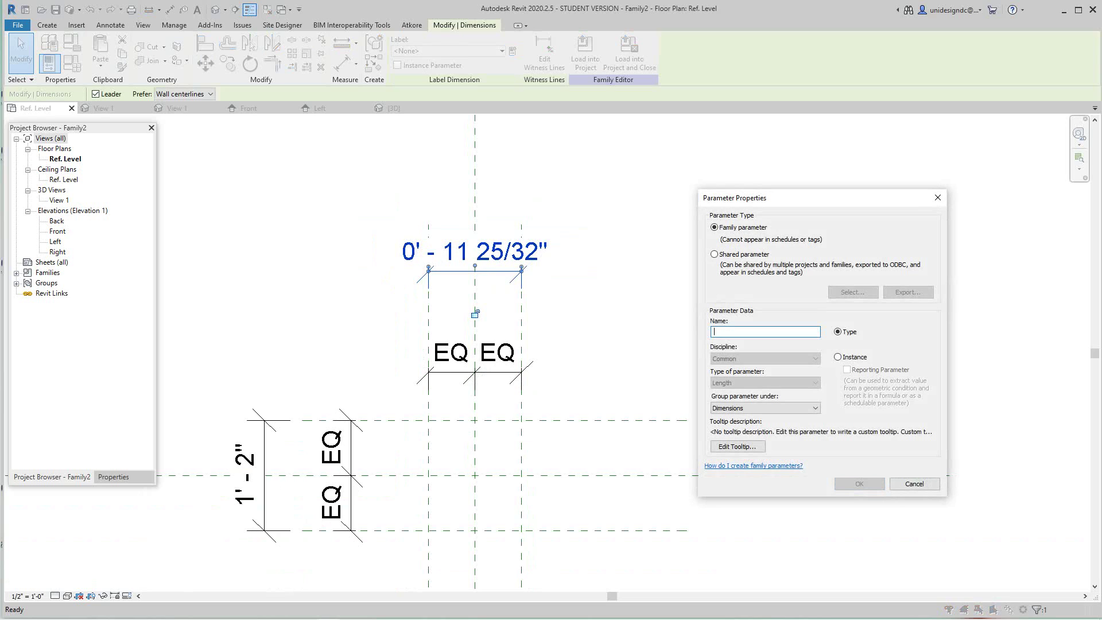
type("Length")
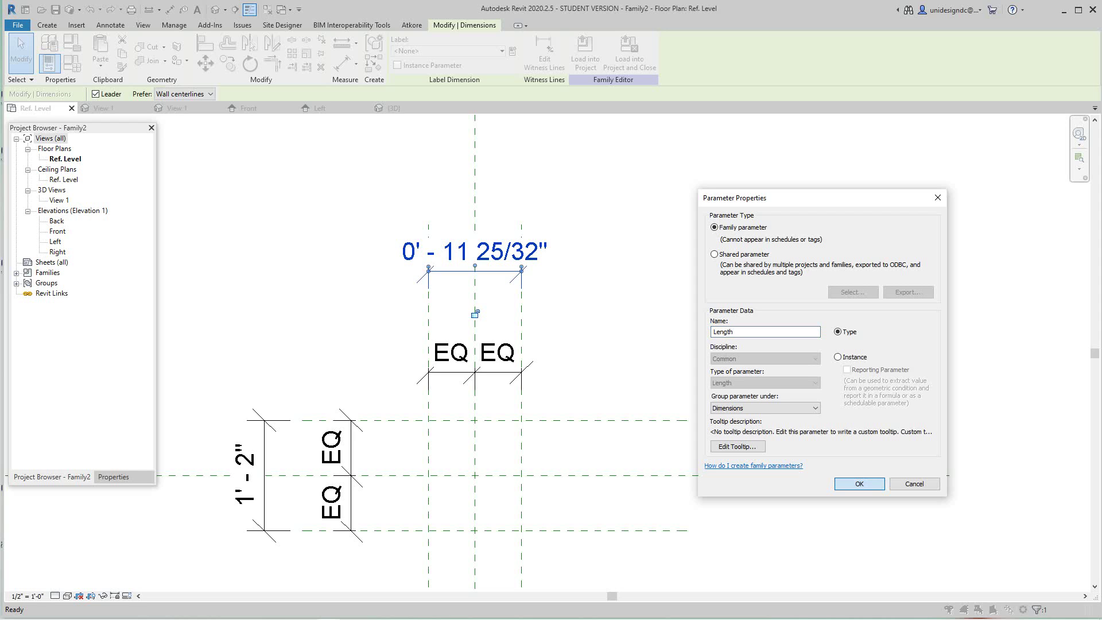
key("Return")
key("Escape")
Label the overall dimension between the outer horizontal planes with a new family type parameter named Width
scroll(666, 321, "down", 2)
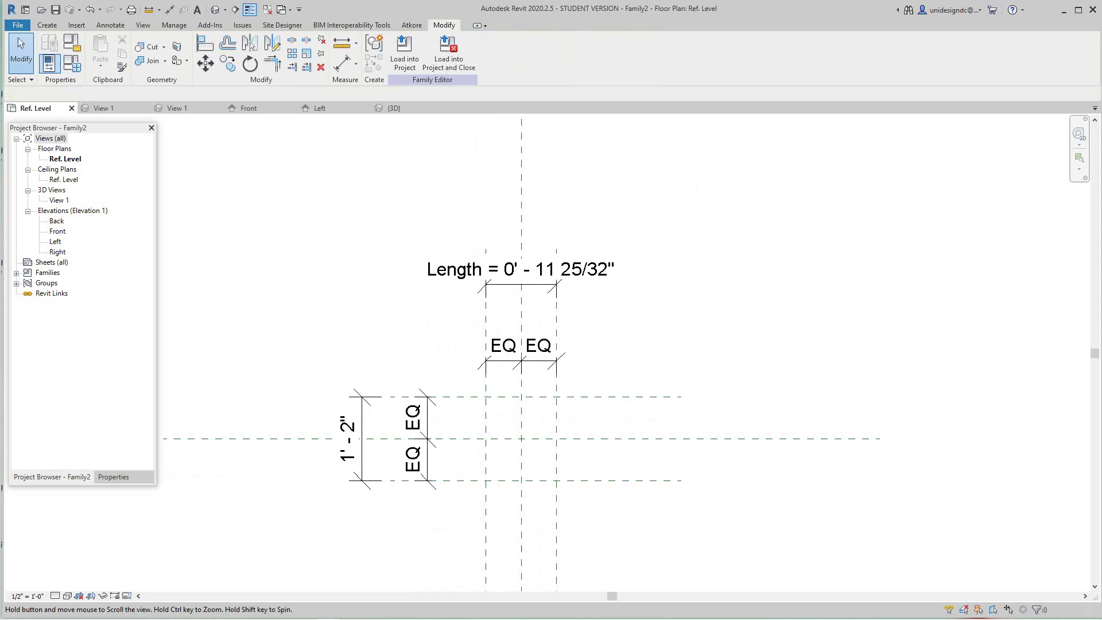
middle_click_drag(432, 447, 460, 392)
scroll(460, 392, "up", 2)
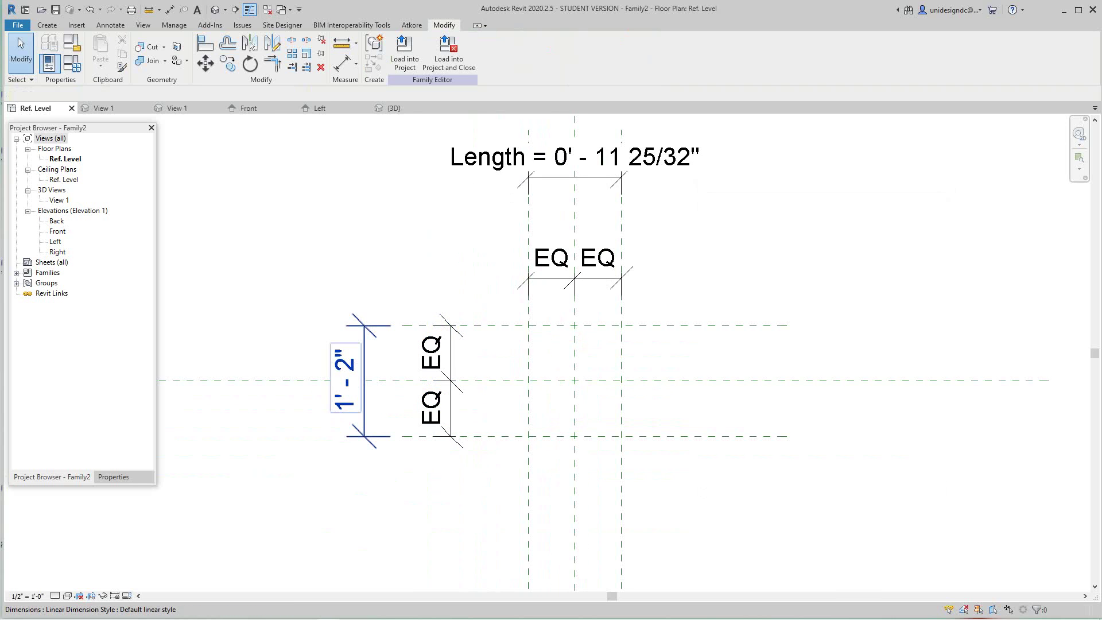
left_click(407, 381)
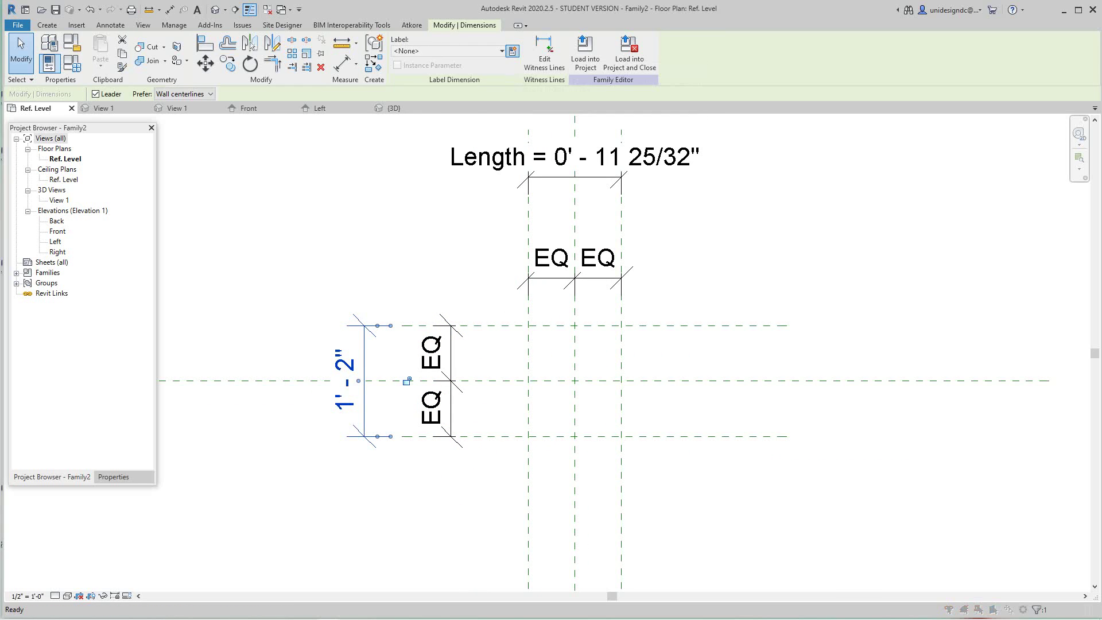
left_click(513, 51)
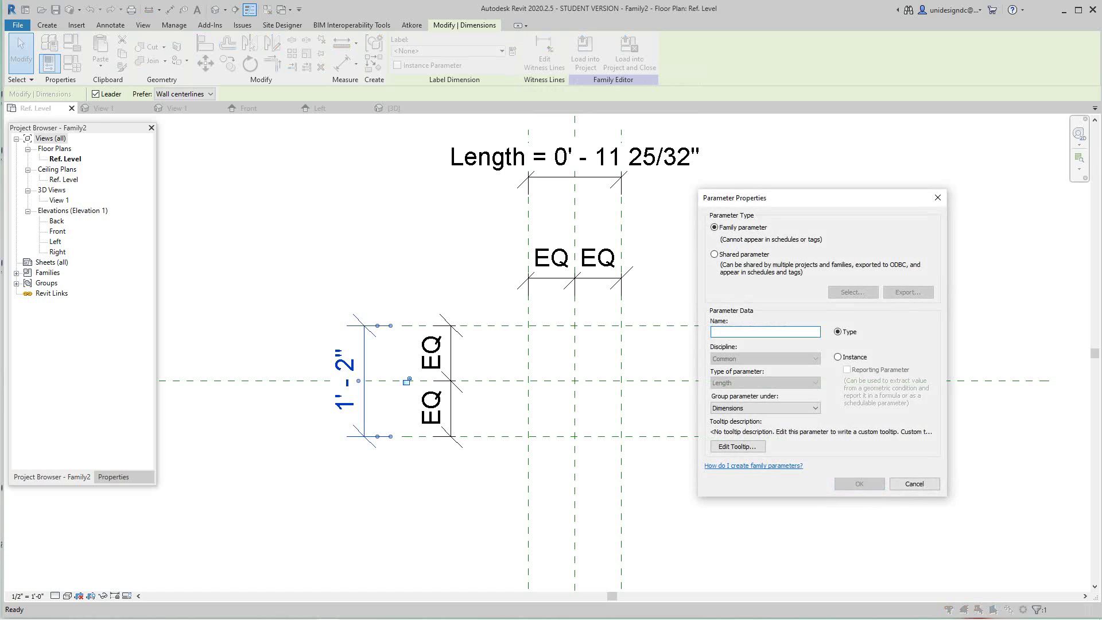
type("Width")
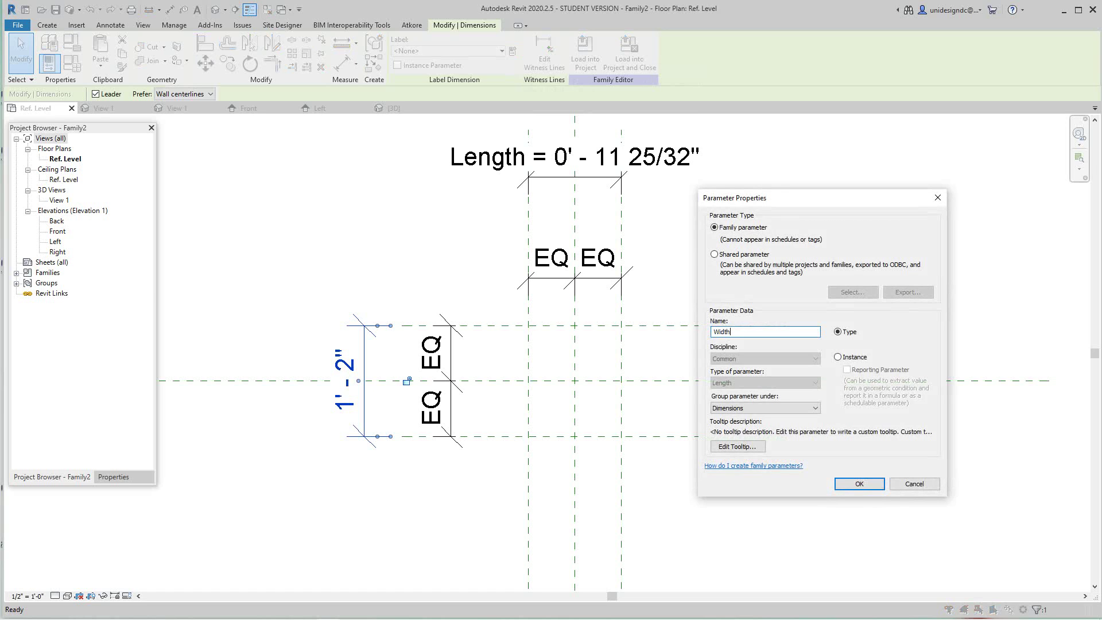
left_click(859, 484)
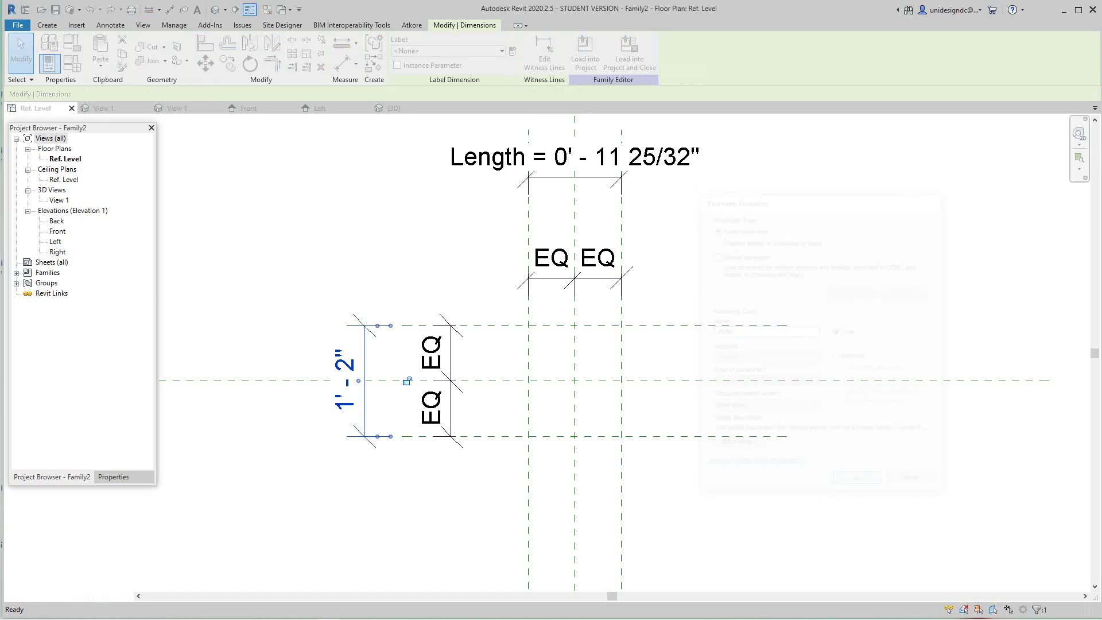
Switch to the browser to check the dimensions of the Unistrut P1044 "U" shape fitting, and return to Revit
scroll(480, 230, "down", 2)
middle_click_drag(480, 230, 451, 350)
scroll(494, 349, "up", 3)
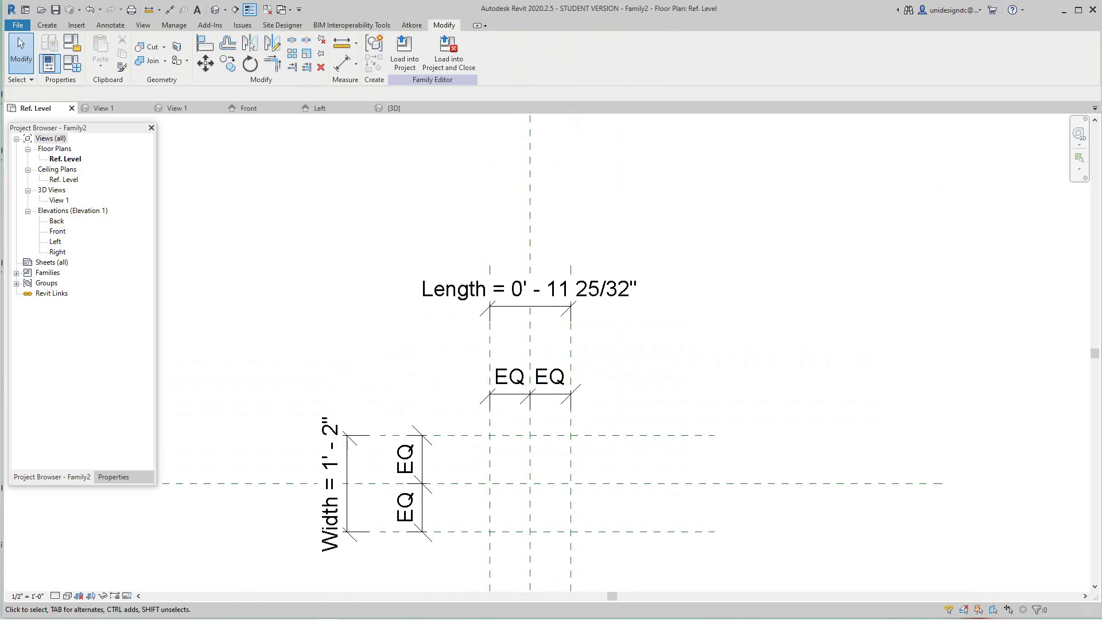
scroll(536, 337, "down", 2)
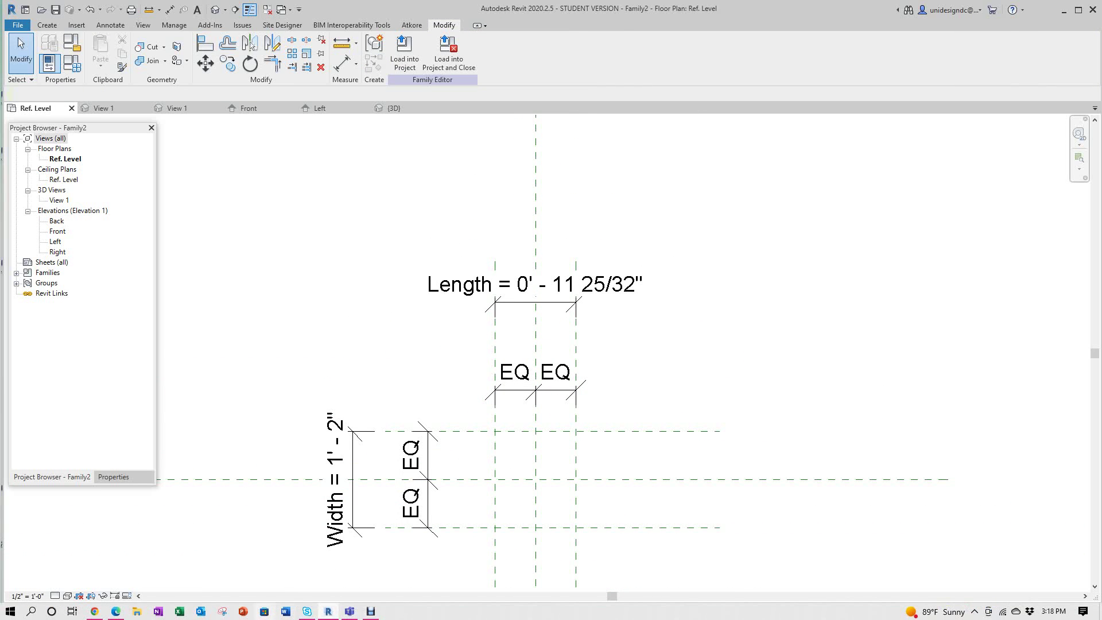
left_click(116, 612)
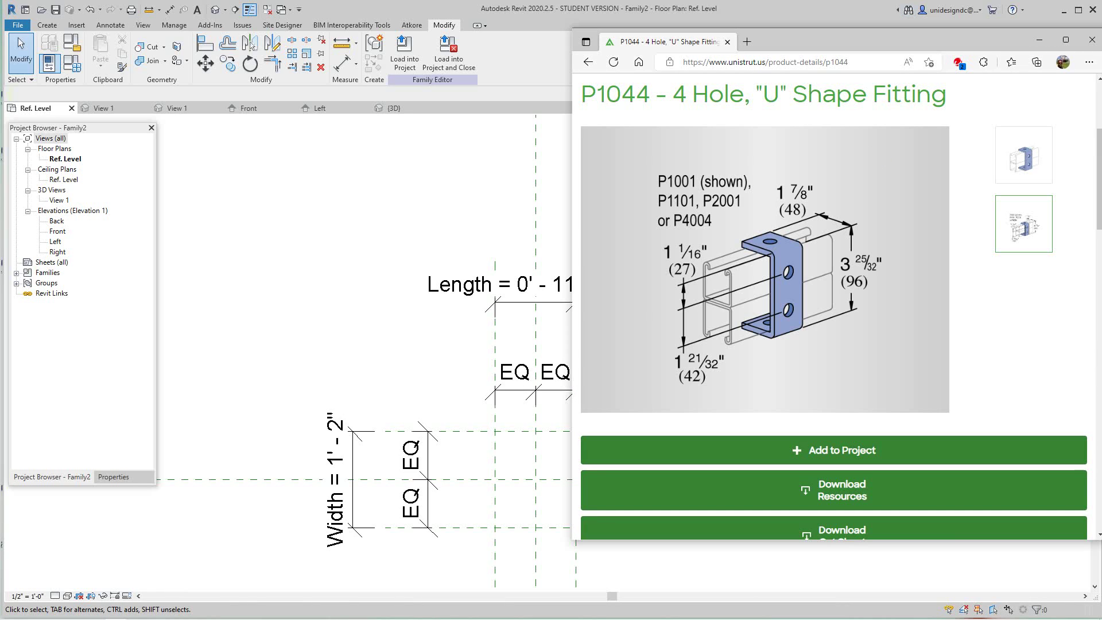
key("alt+Tab")
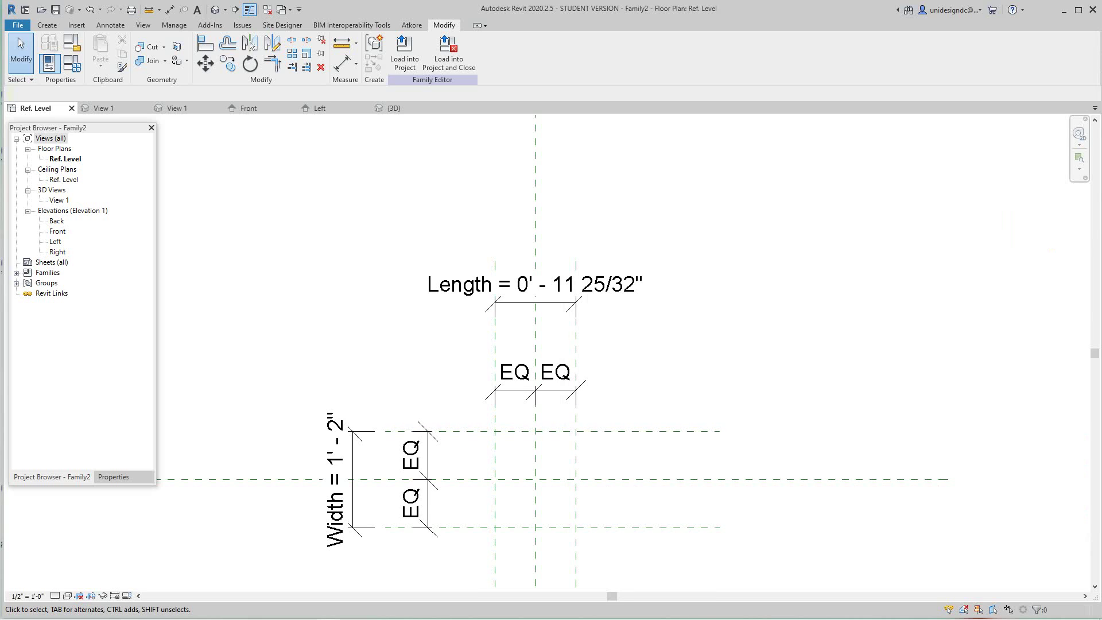
Set the Length parameter to 0' 3 25/32" in the family types and apply it
scroll(503, 382, "up", 2)
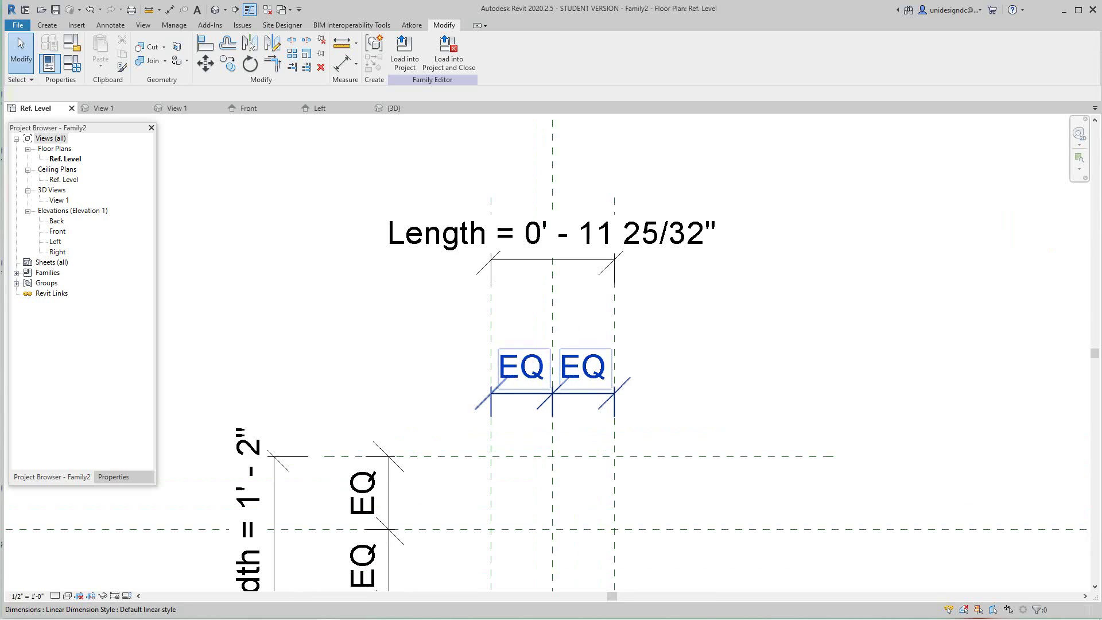
left_click(503, 260)
key("Escape")
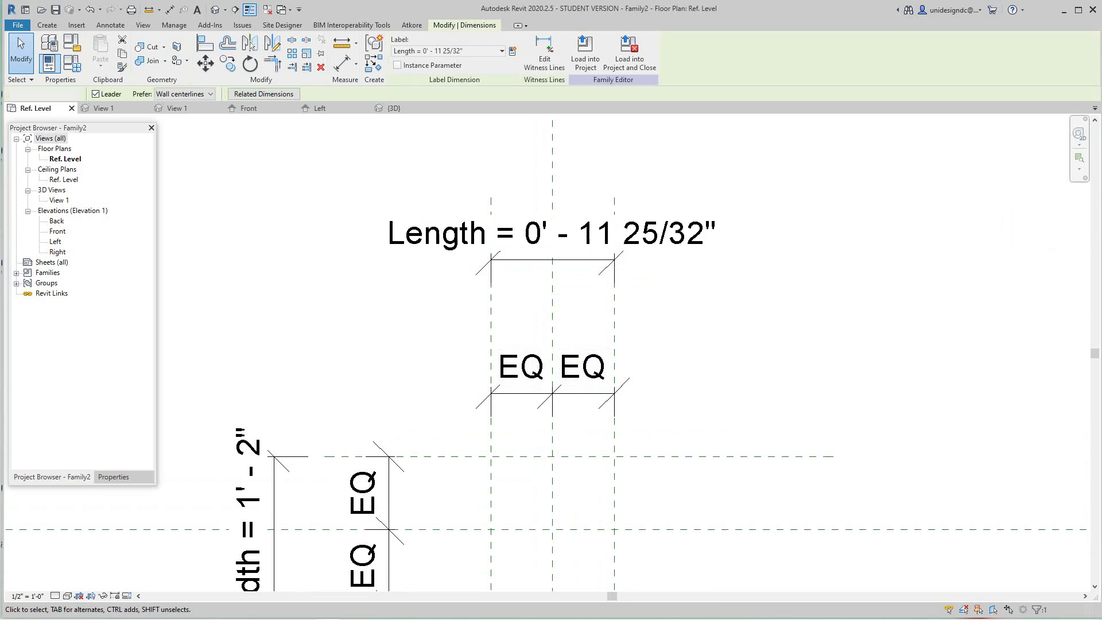
left_click(72, 63)
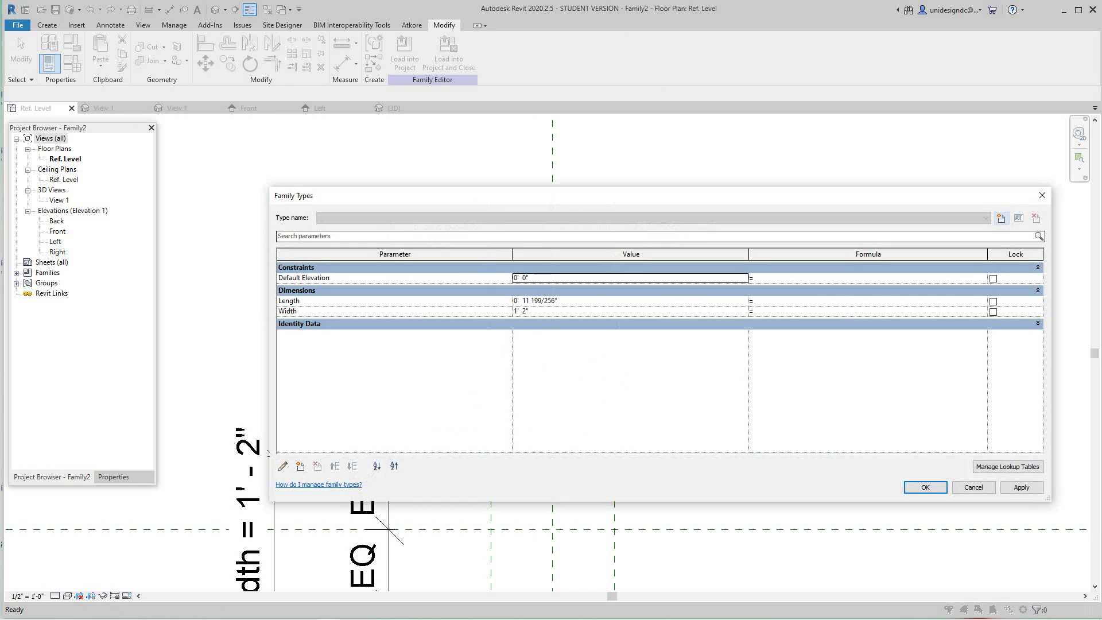
left_click_drag(583, 197, 513, 166)
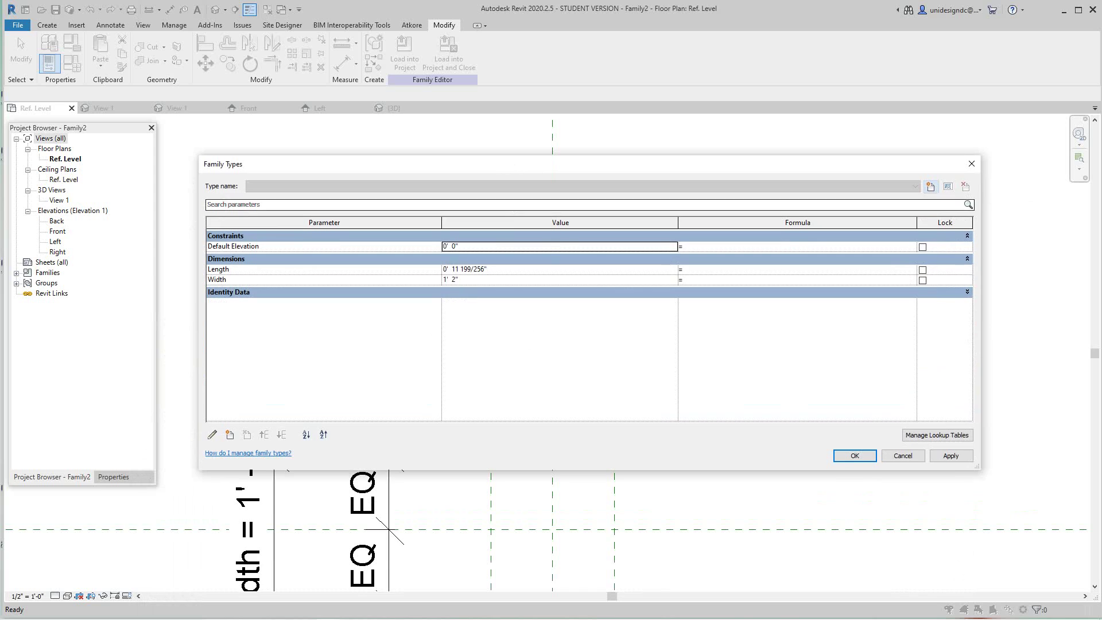
left_click(460, 269)
double_click(460, 269)
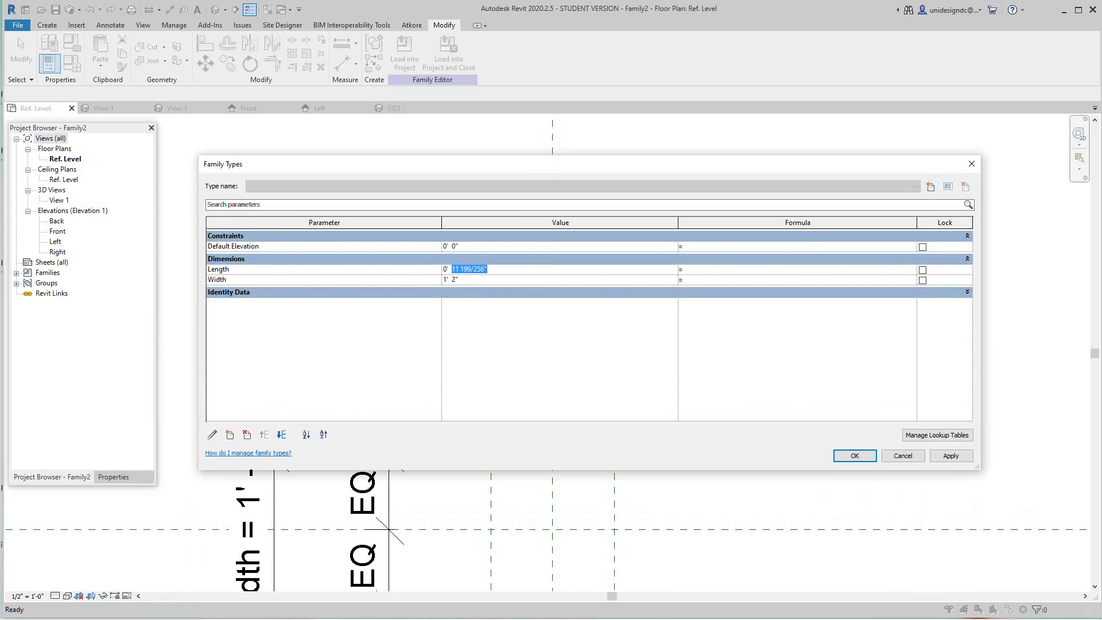
type("3")
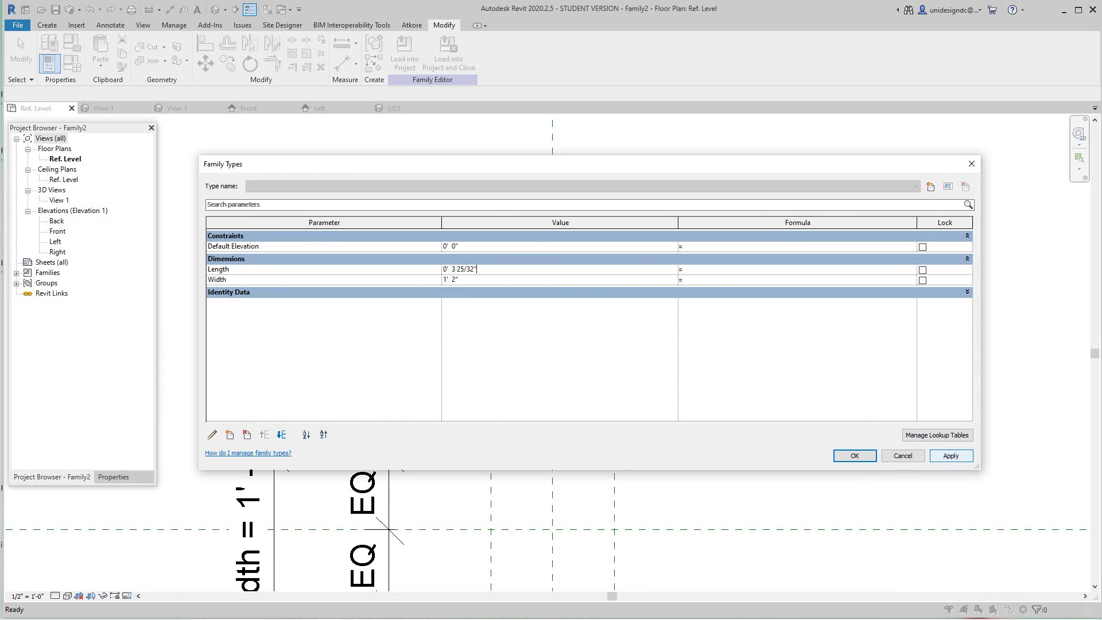
left_click(951, 456)
left_click(855, 455)
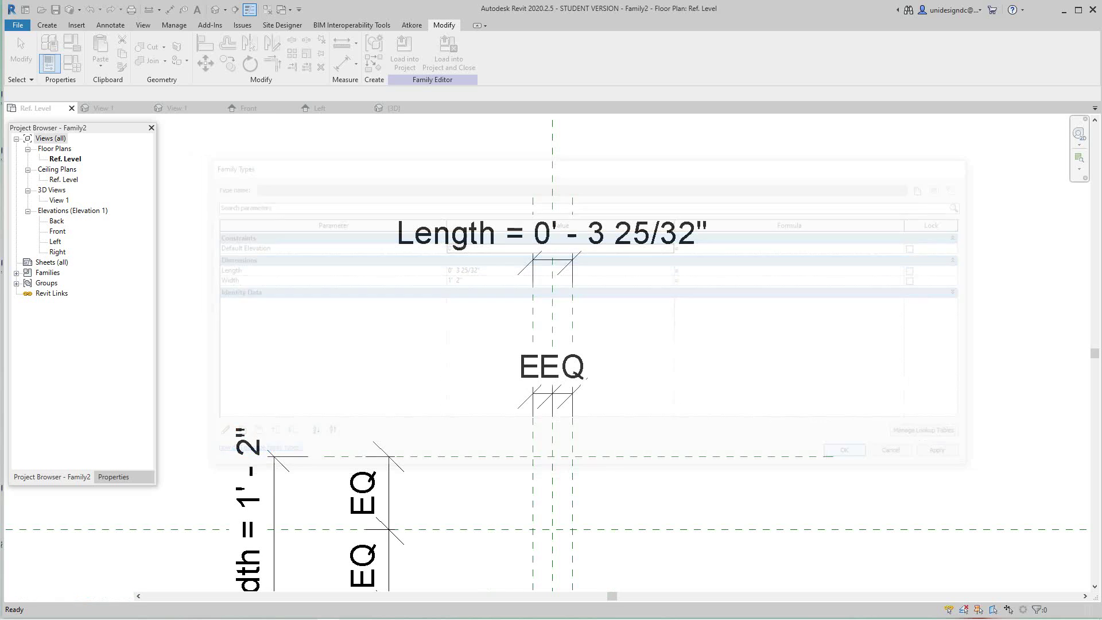
Set the Width parameter to 0' 1 5/8" in the family types and apply it
scroll(606, 307, "up", 1)
scroll(603, 306, "down", 2)
middle_click_drag(597, 322, 576, 174)
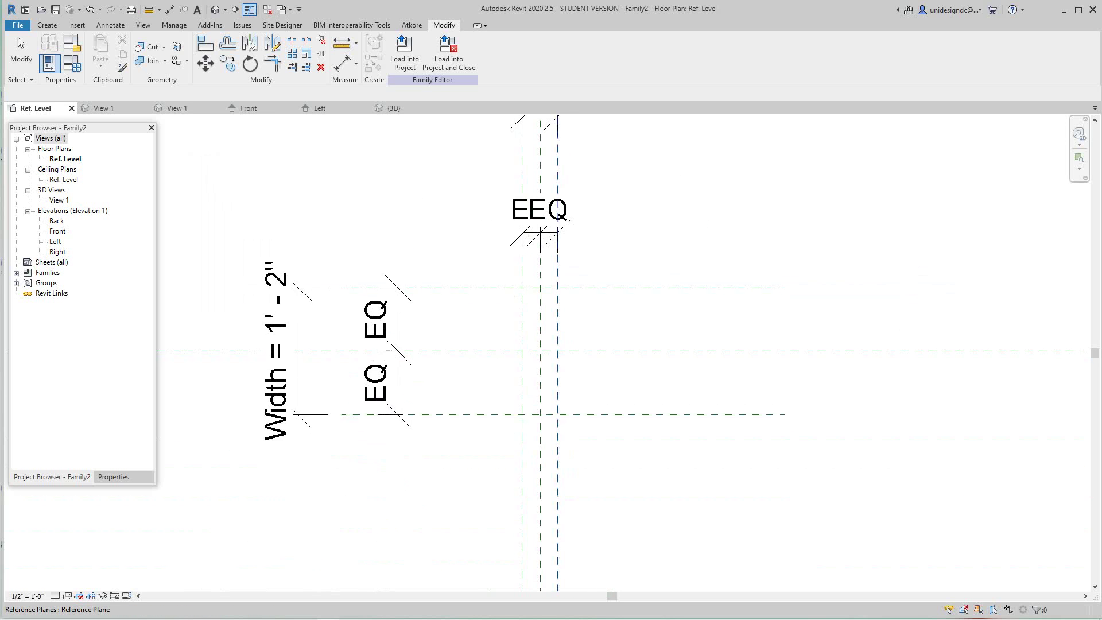
scroll(555, 368, "up", 2)
scroll(558, 369, "down", 3)
middle_click_drag(558, 368, 698, 444)
scroll(617, 421, "up", 3)
scroll(698, 443, "up", 1)
left_click(305, 396)
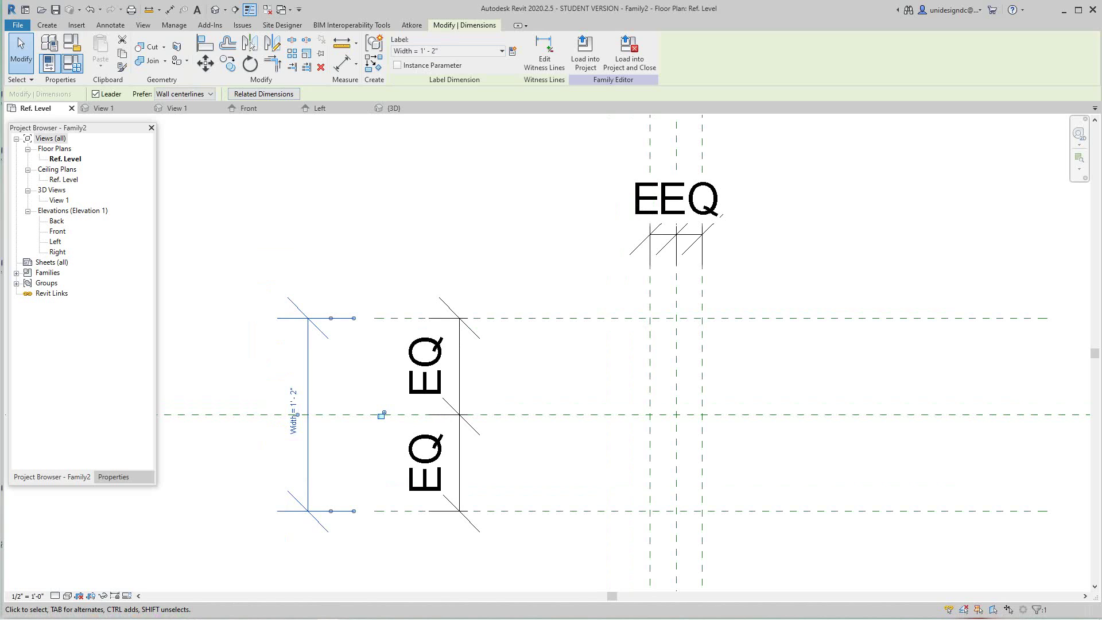
left_click(71, 62)
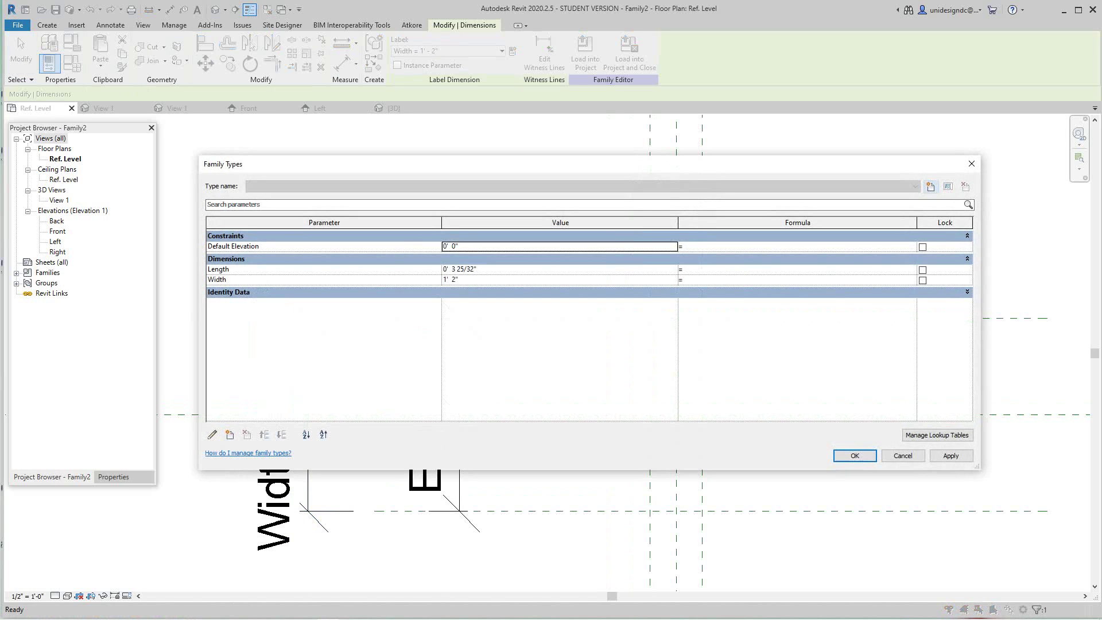
left_click(488, 279)
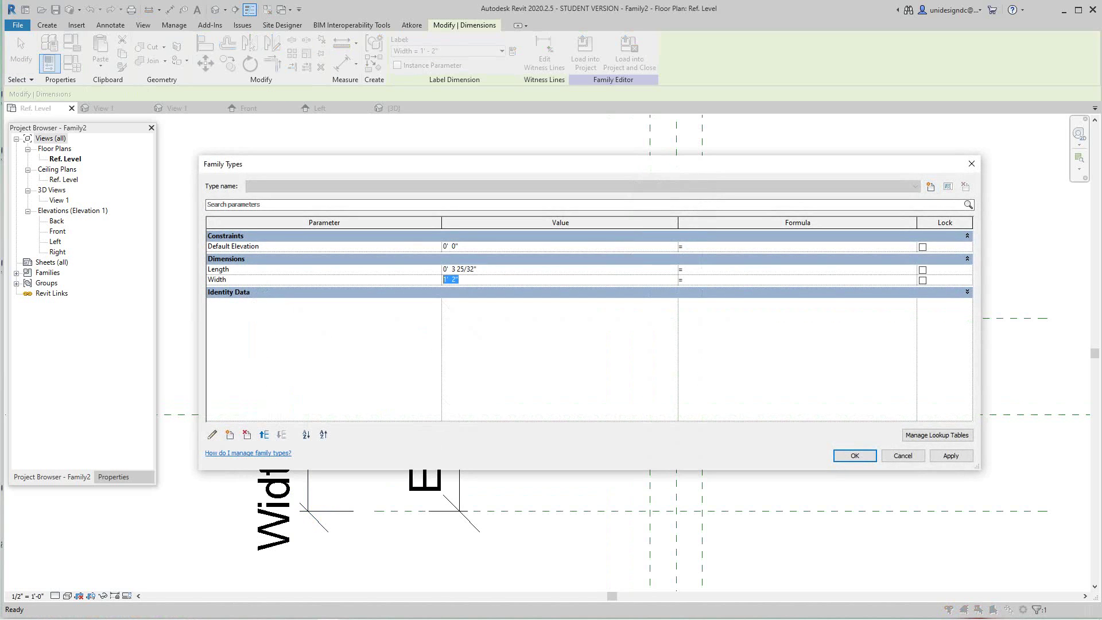
type("1")
left_click(952, 456)
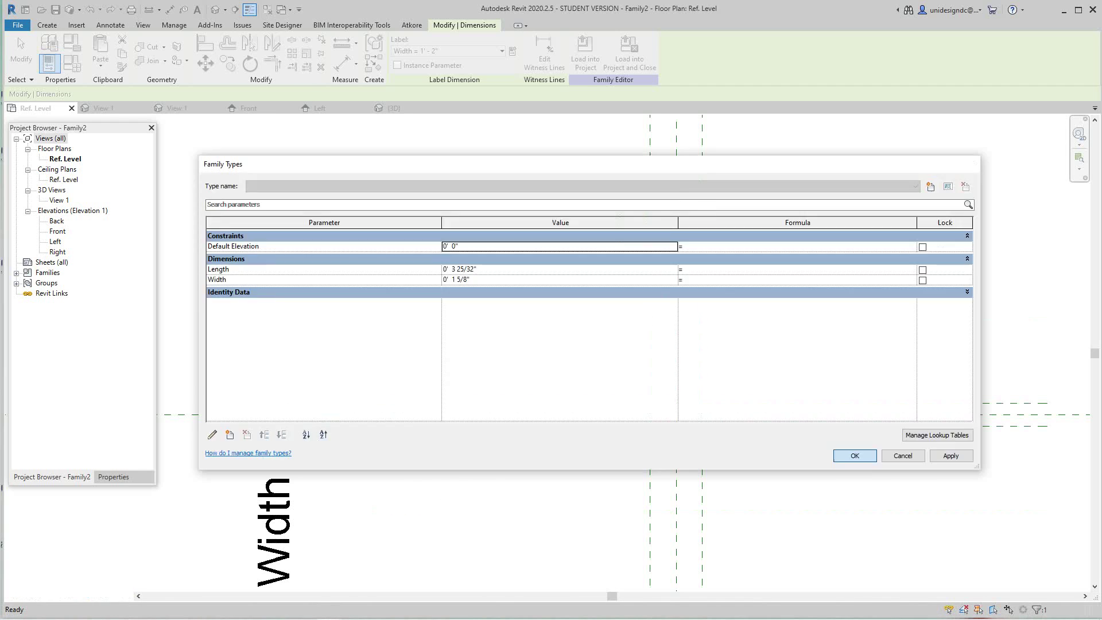
left_click(855, 456)
Switch to the browser to check the width of the P1044 fitting in the product drawing, and return to Revit
scroll(741, 456, "up", 1)
middle_click_drag(741, 456, 689, 469)
scroll(673, 478, "up", 2)
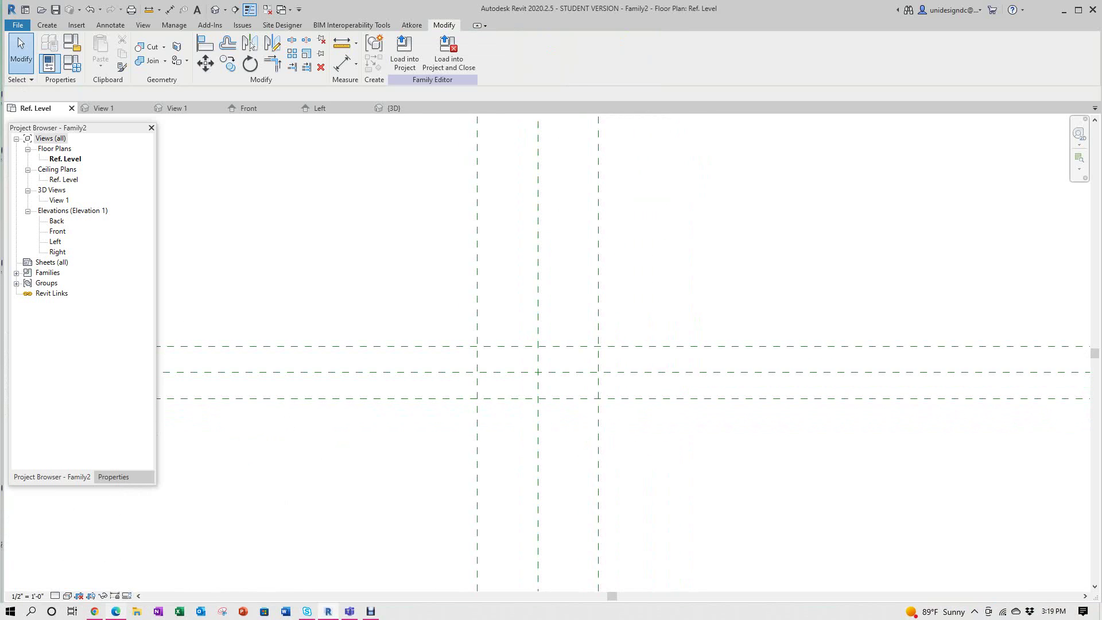
left_click(116, 611)
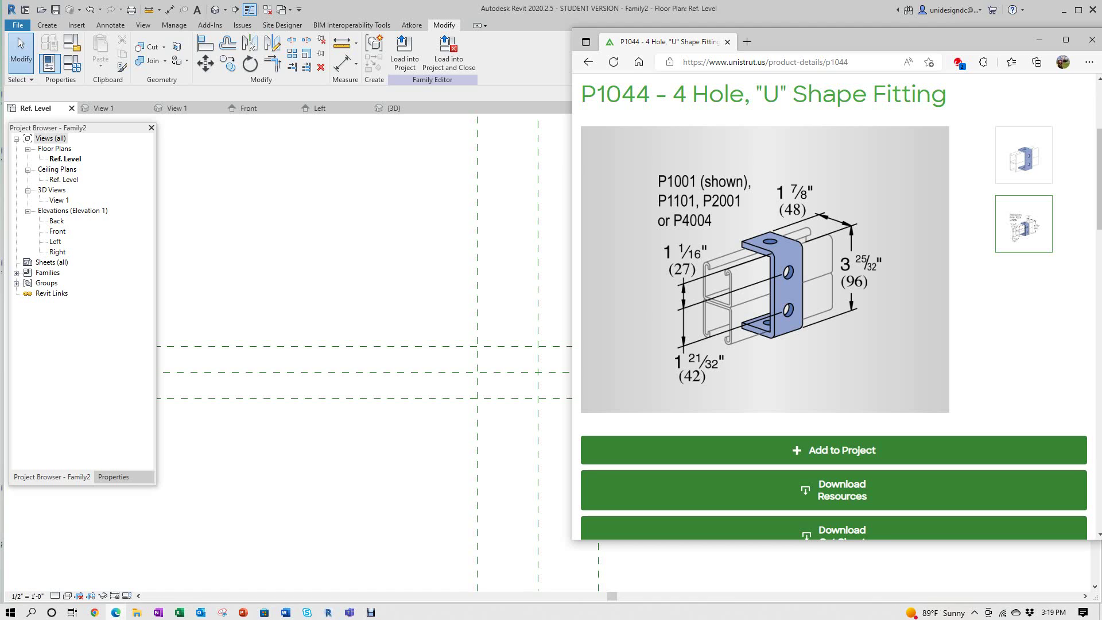
left_click(350, 445)
scroll(197, 376, "down", 1)
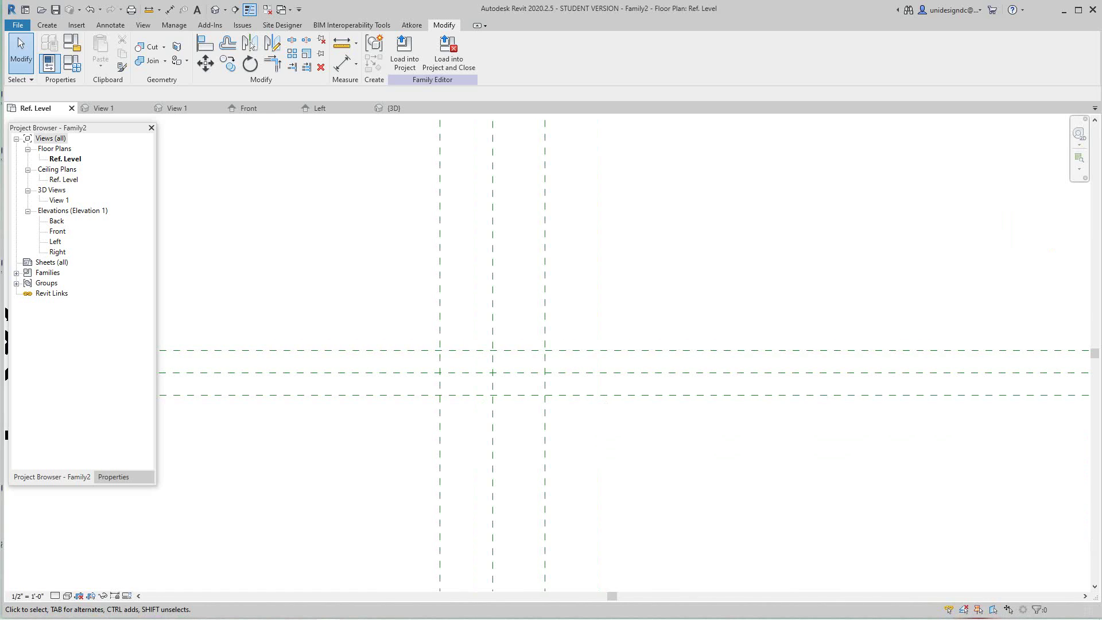
Set the Width parameter to 0' 1 7/8" in the family types and apply it
left_click(72, 63)
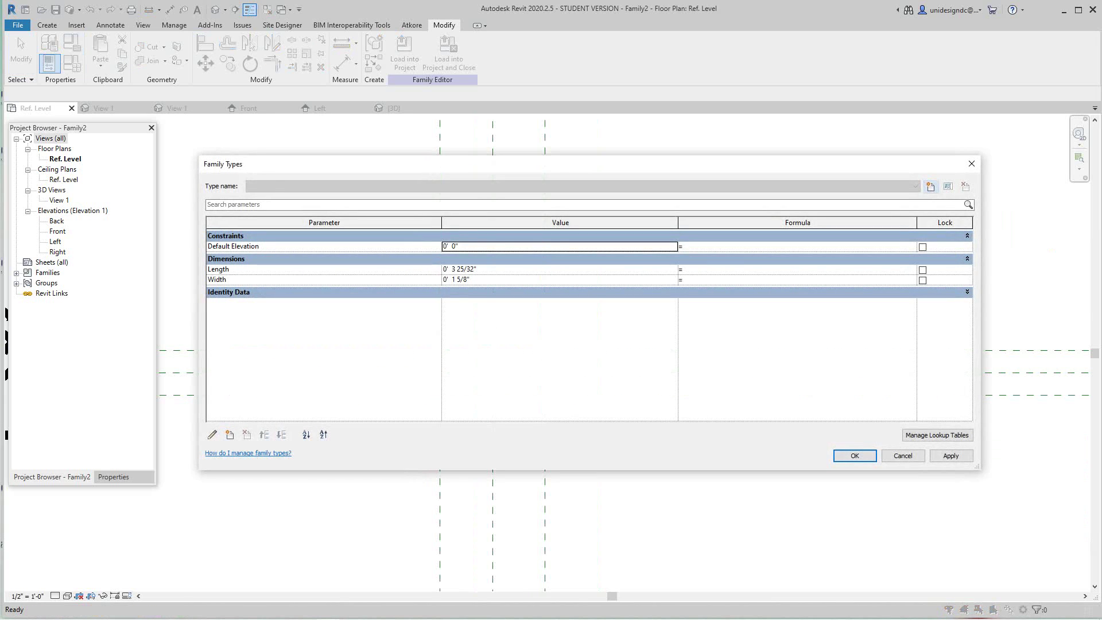
left_click(458, 280)
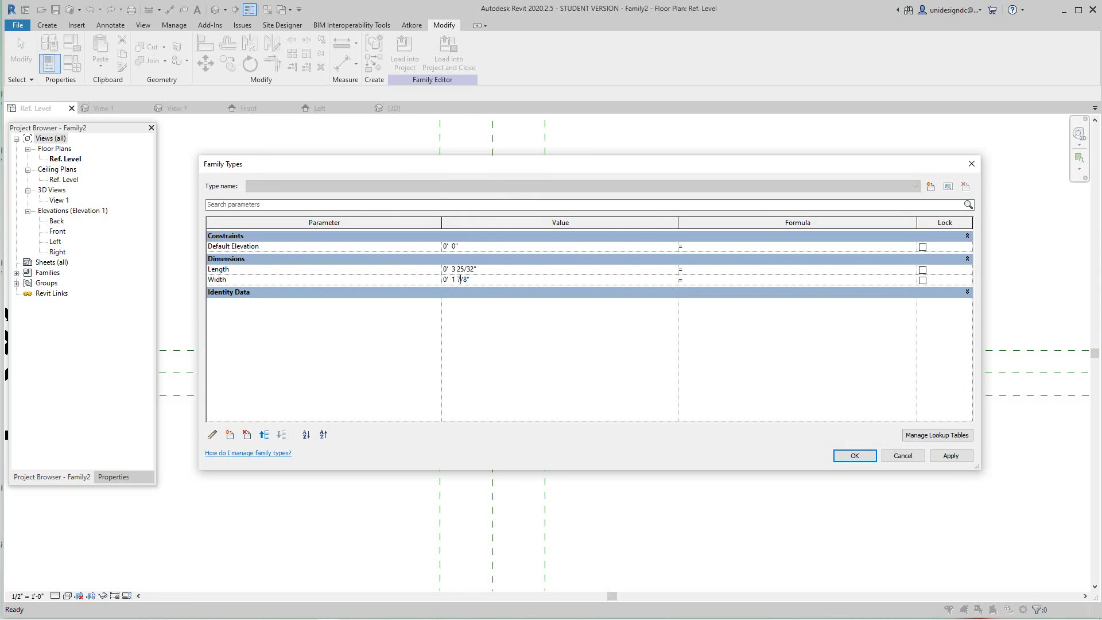
left_click(951, 456)
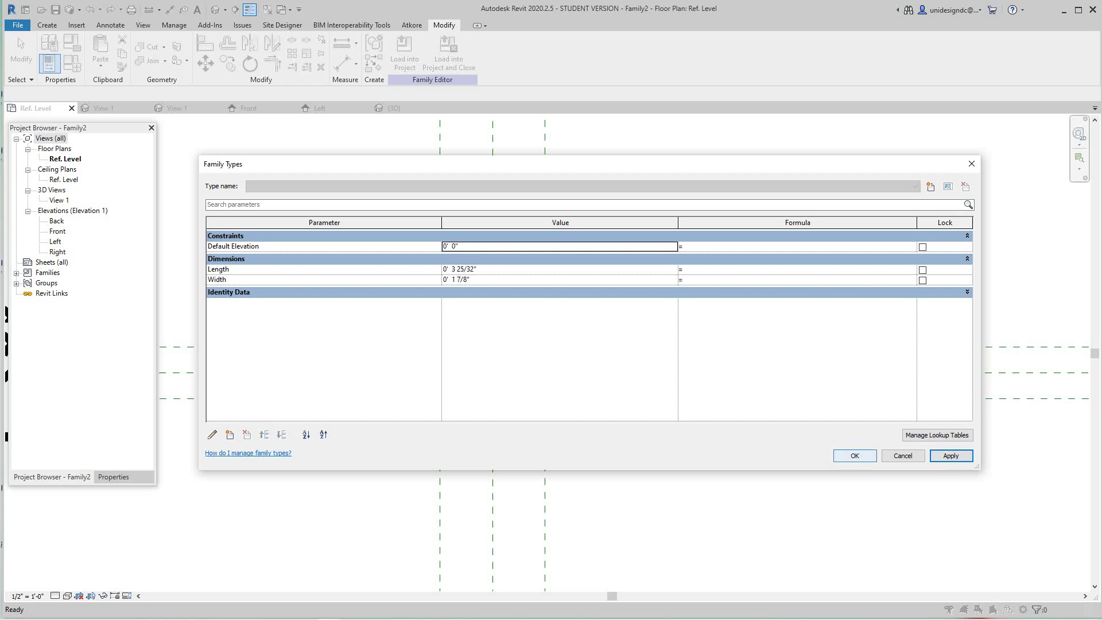
left_click(855, 456)
scroll(649, 437, "down", 1)
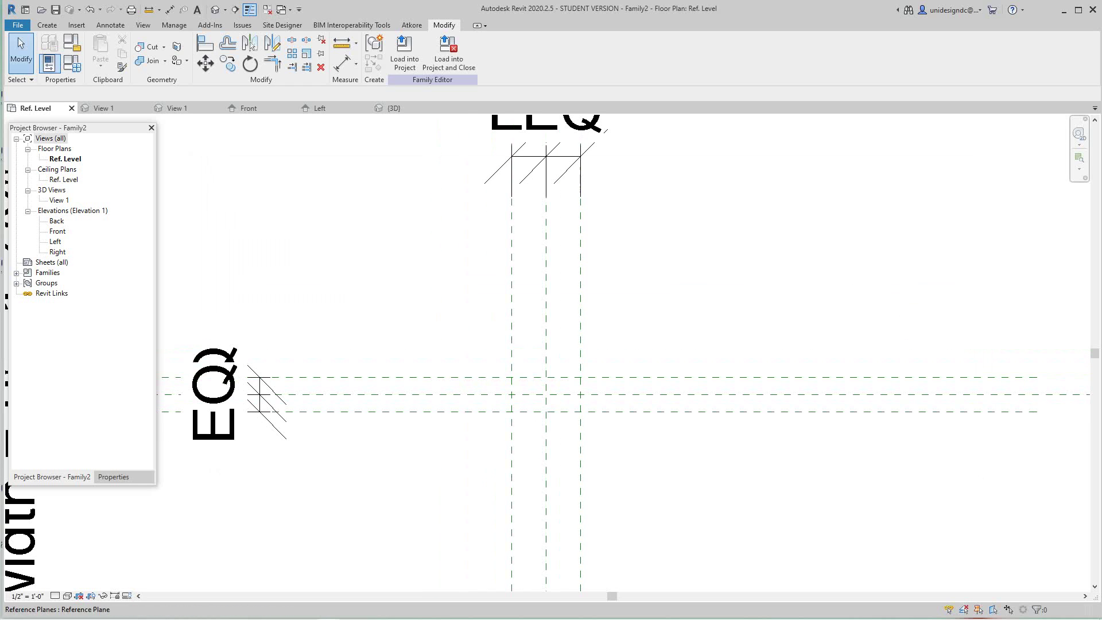
In the Front elevation, draw a short horizontal reference plane about 19/32" above the reference level, across the vertical planes
double_click(57, 231)
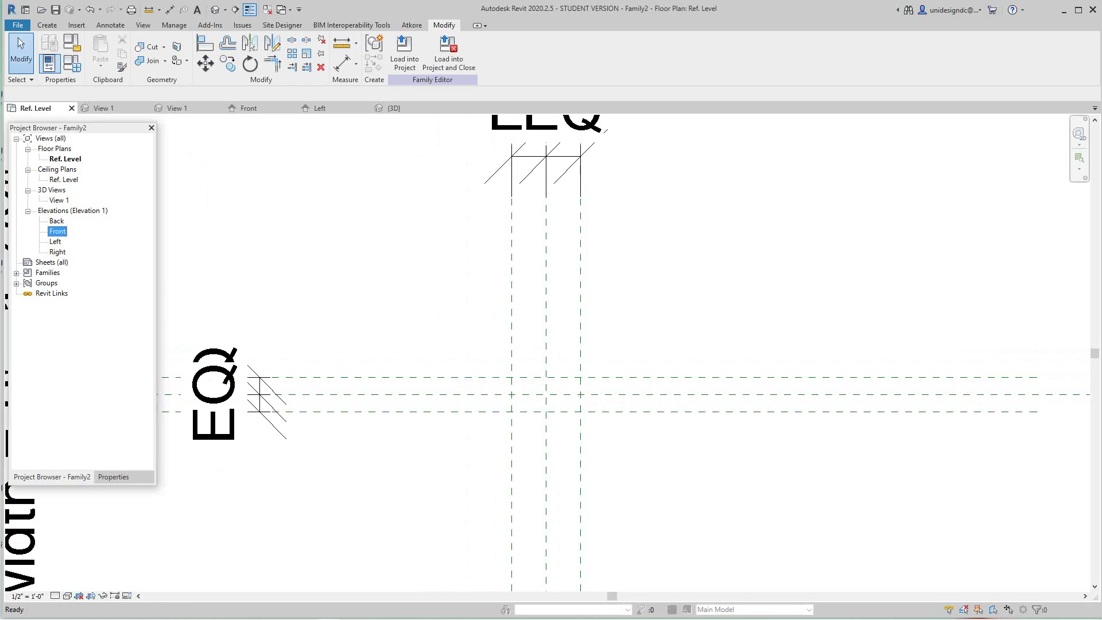
middle_click_drag(247, 283, 448, 354)
middle_click_drag(376, 354, 560, 350)
scroll(524, 388, "up", 8)
scroll(500, 347, "up", 3)
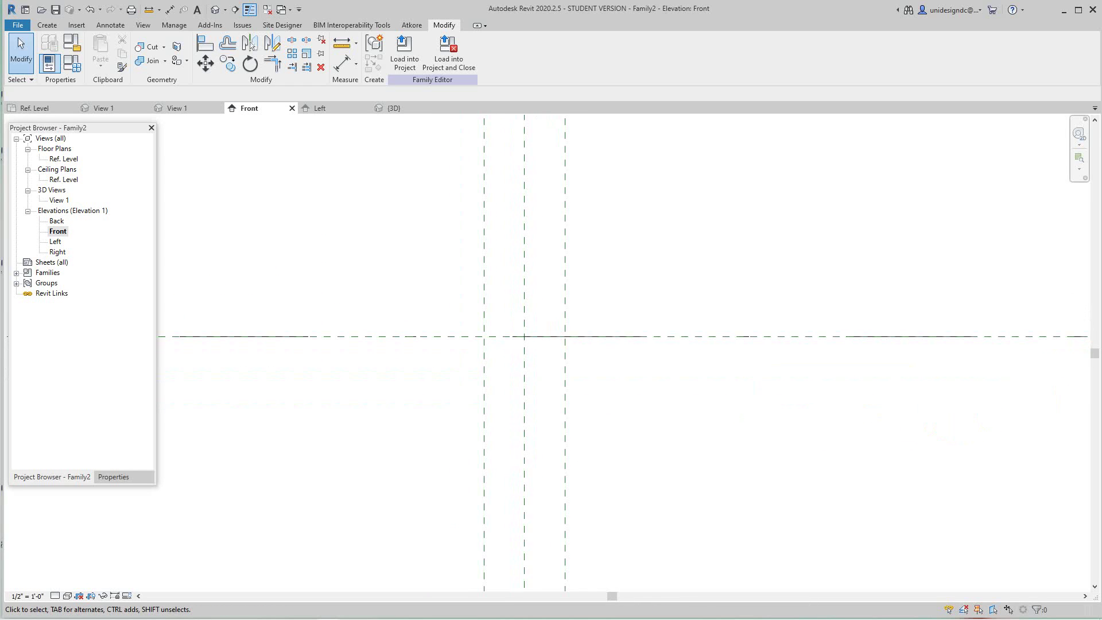
scroll(464, 346, "down", 4)
middle_click_drag(464, 347, 470, 379)
scroll(470, 379, "up", 3)
scroll(454, 384, "down", 2)
scroll(454, 384, "up", 3)
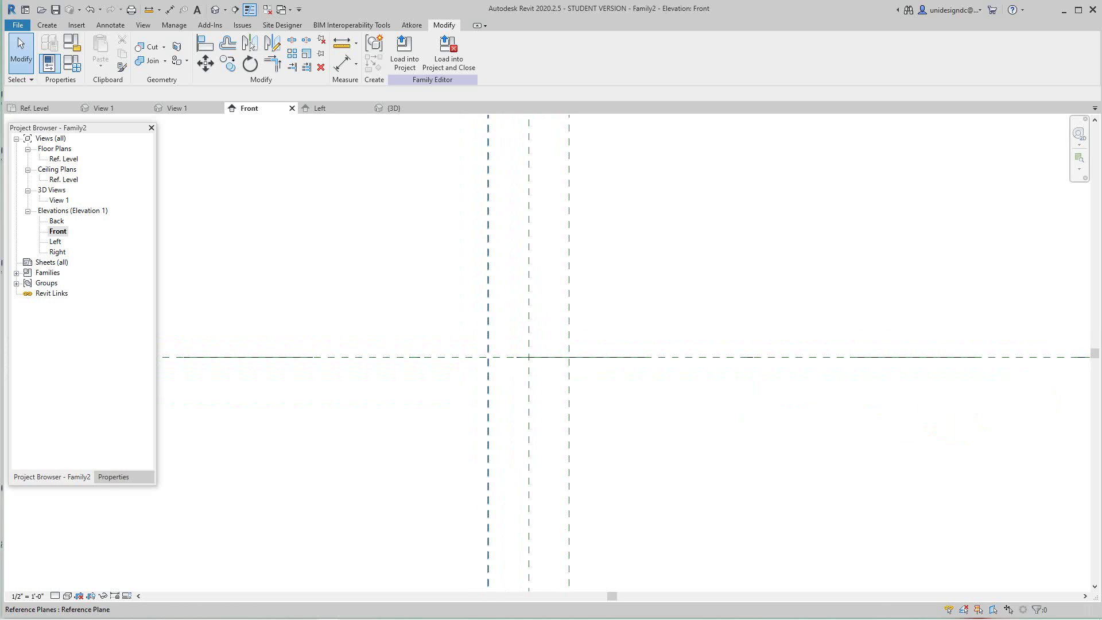
right_click(488, 256)
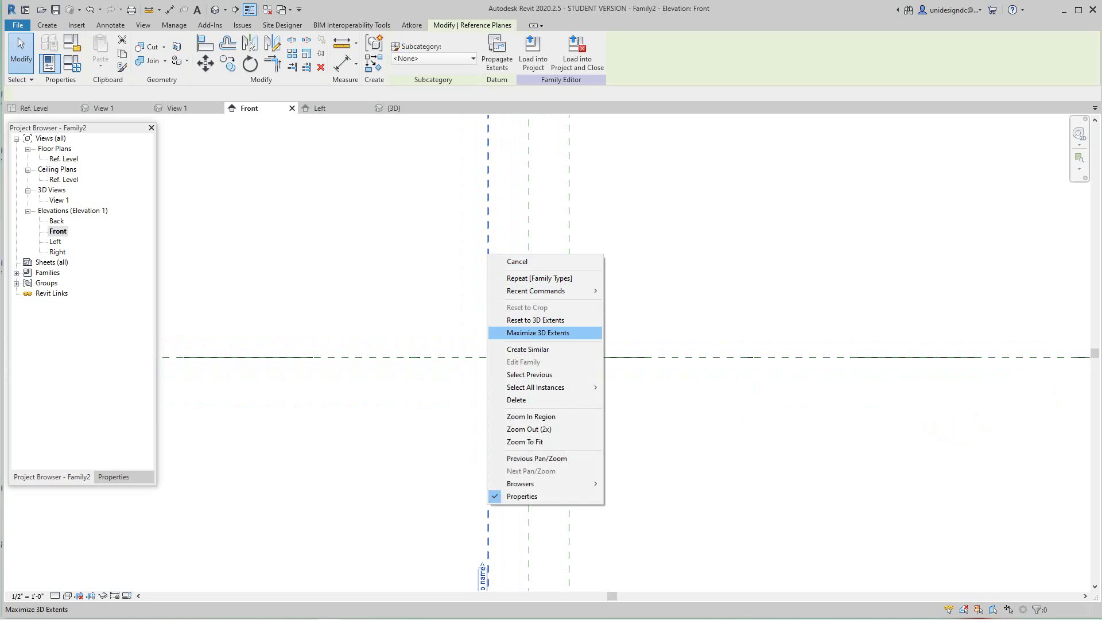
left_click(528, 349)
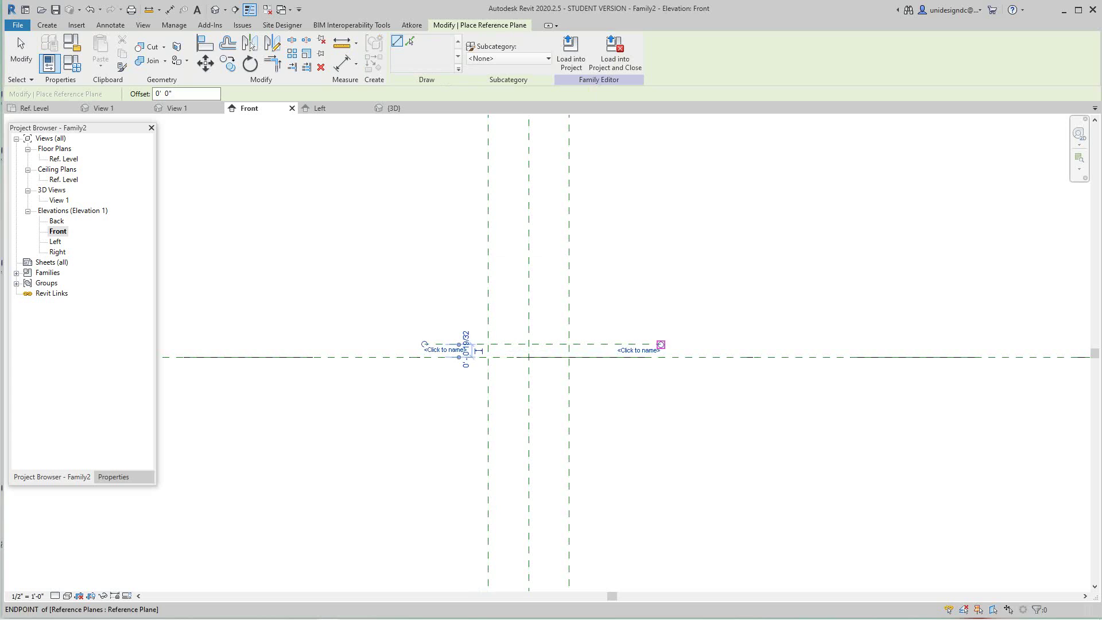
Draw two short vertical reference planes crossing the reference level, one just outside each of the outer Length planes
left_click(476, 344)
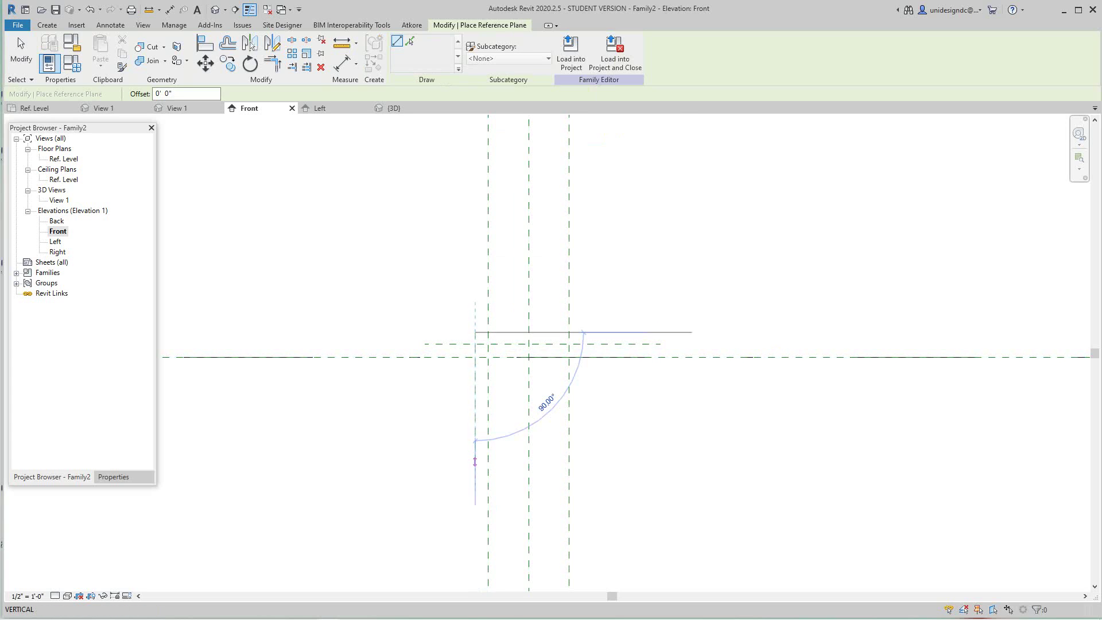
left_click(475, 461)
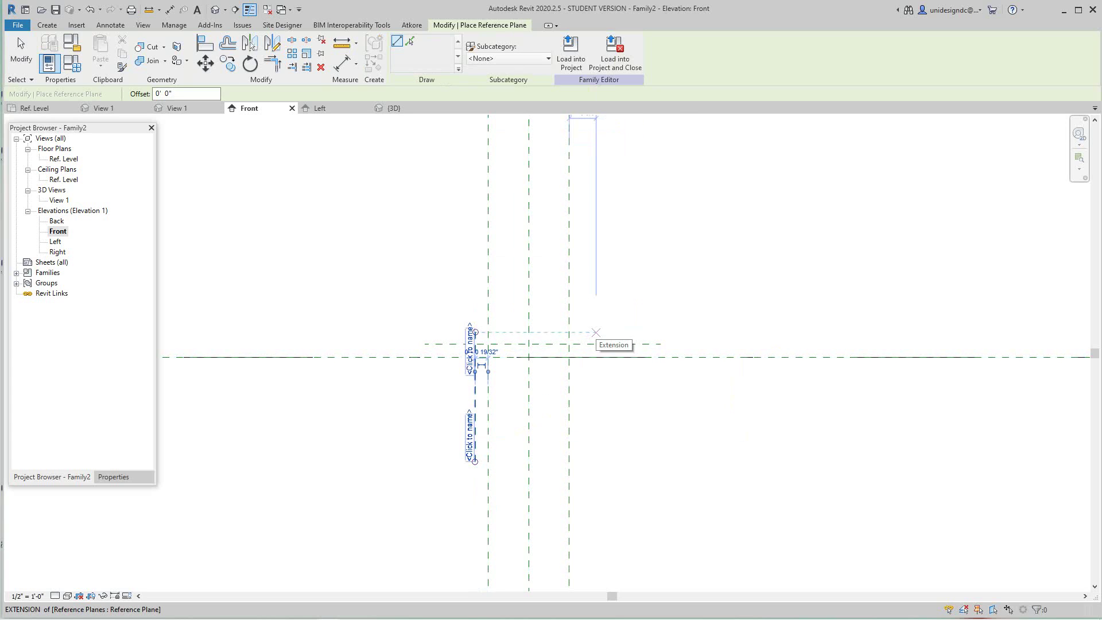
left_click(585, 333)
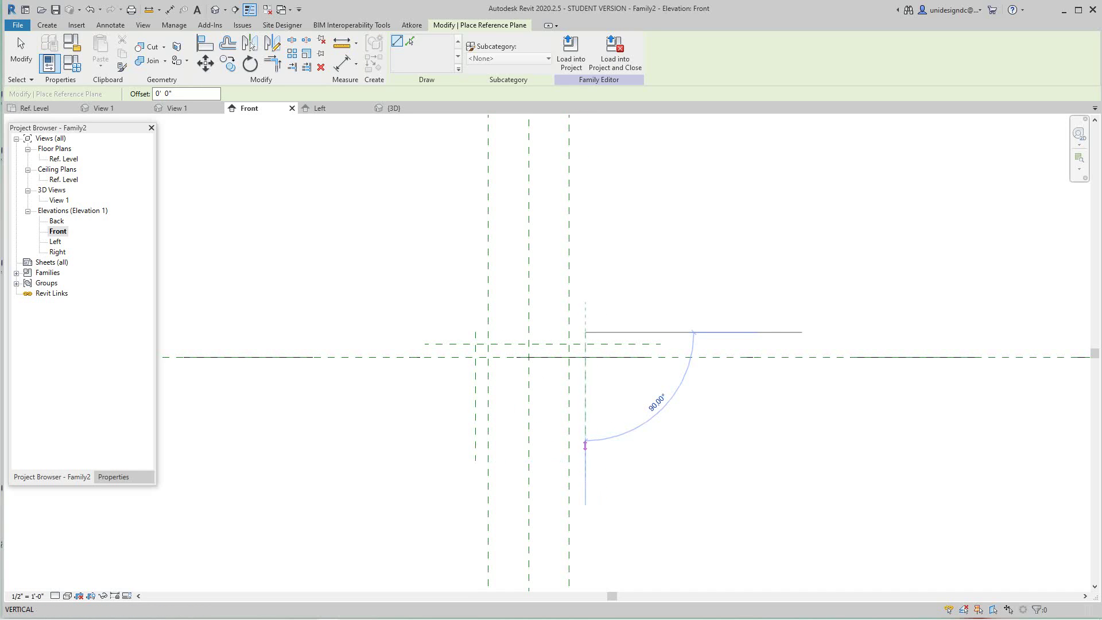
left_click(586, 446)
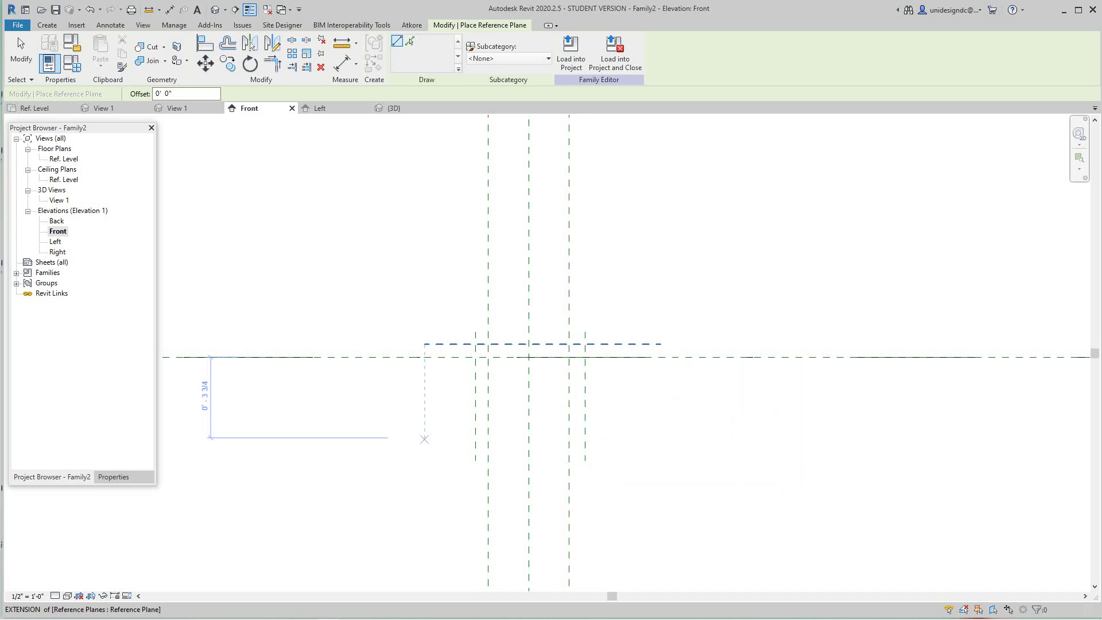
key("Escape")
key("Escape")
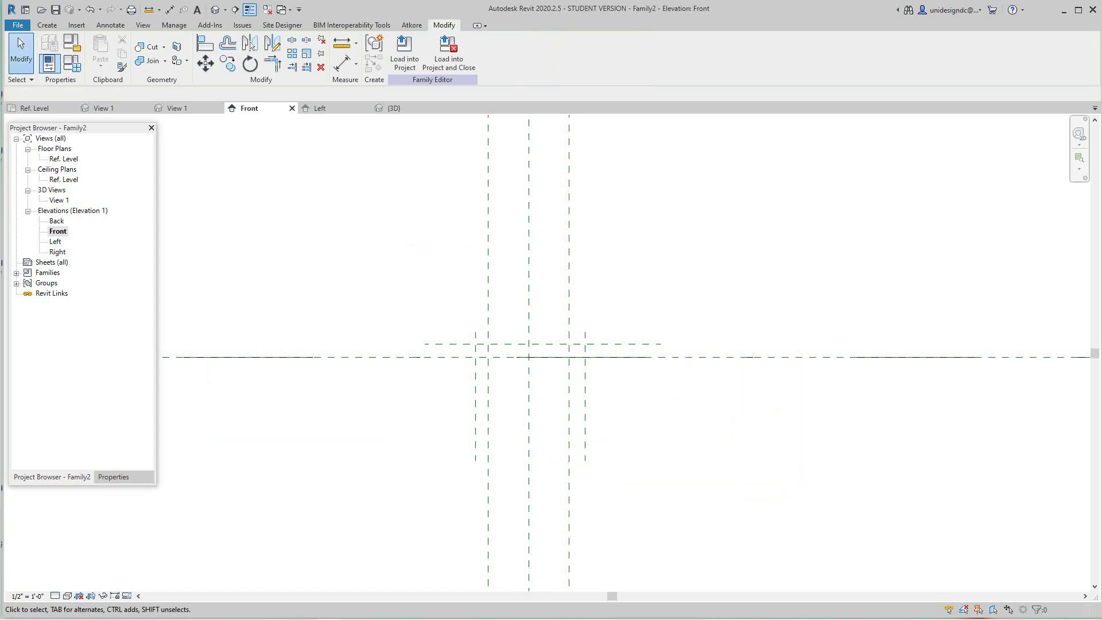
Draw a horizontal reference plane below the reference level, crossing all the vertical planes near the lower ends of the short ones
right_click(475, 458)
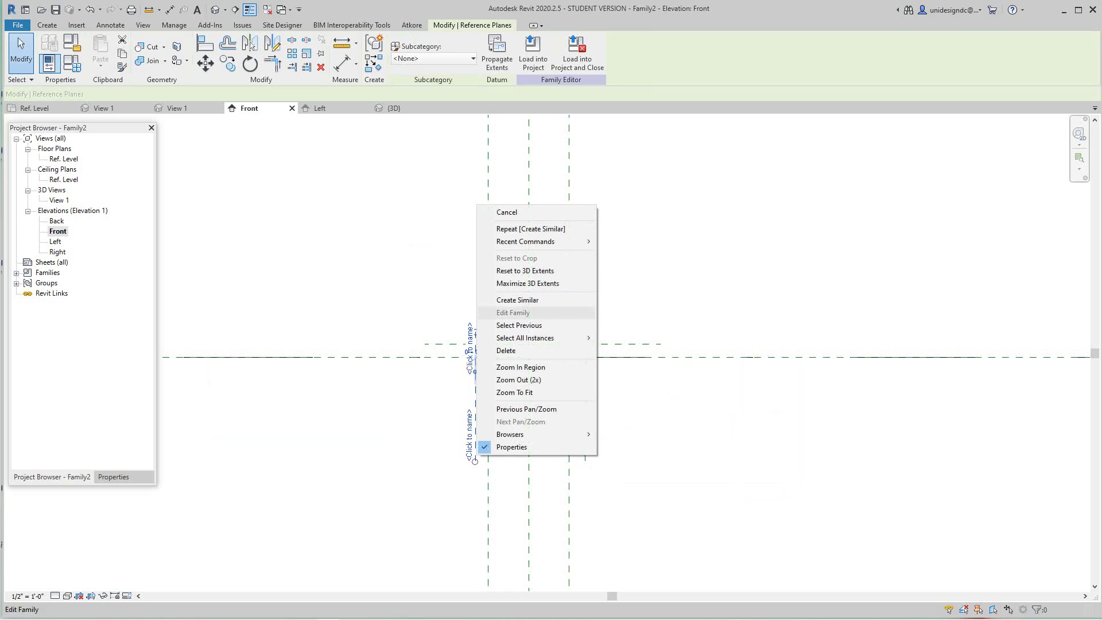
left_click(517, 300)
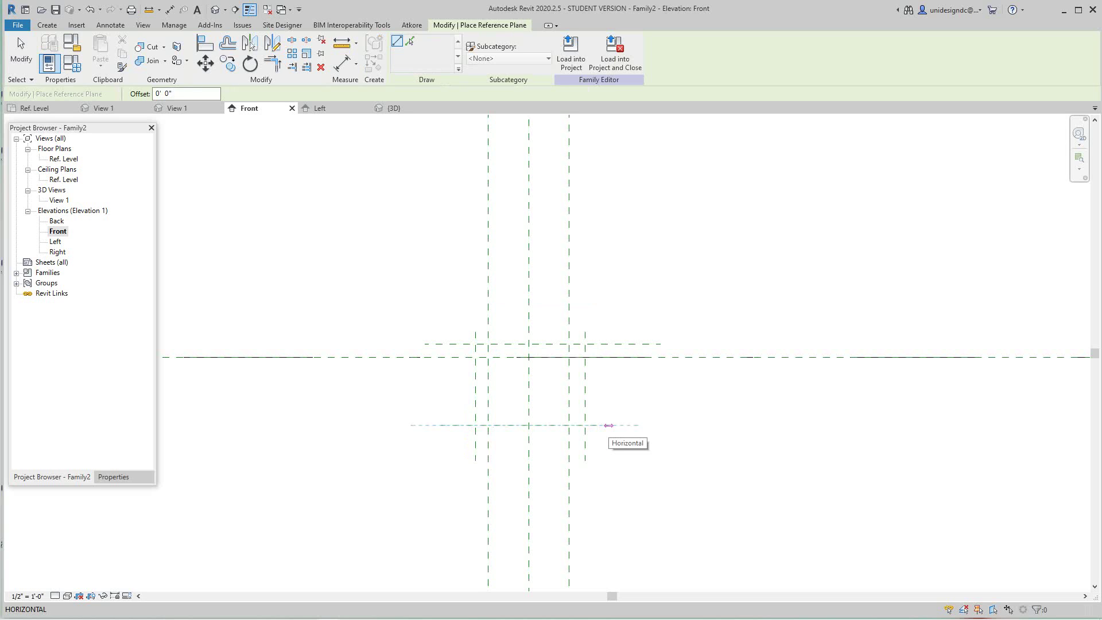
left_click(609, 425)
key("Escape")
key("Escape")
scroll(614, 417, "up", 2)
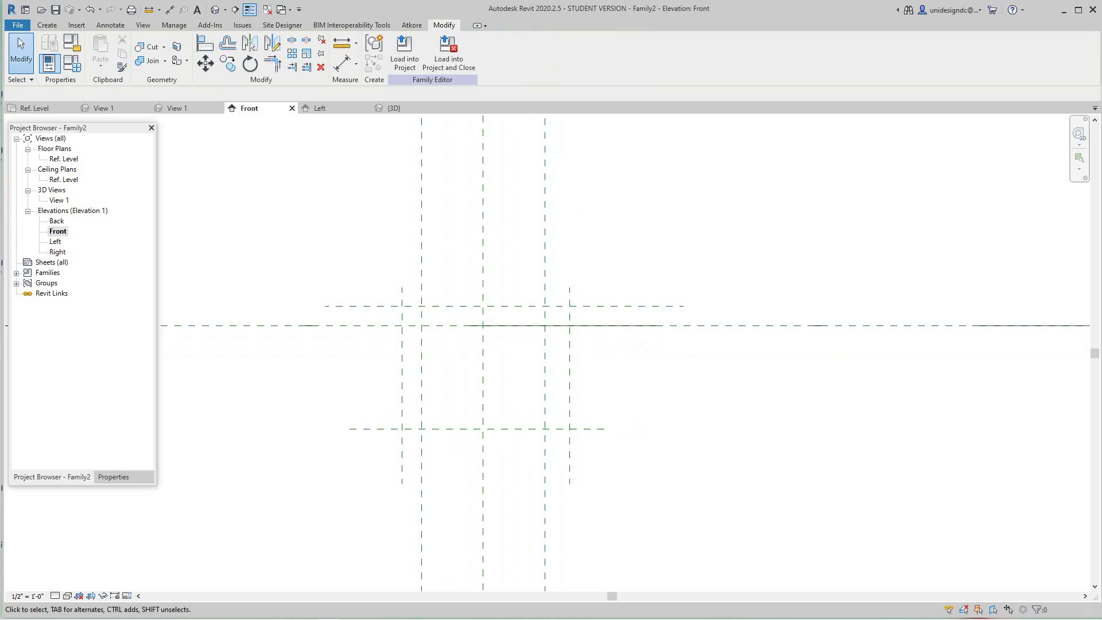
Add an aligned dimension between the upper short horizontal reference plane and the reference level, placed beside the vertical planes
middle_click_drag(613, 417, 624, 431)
key("d")
key("i")
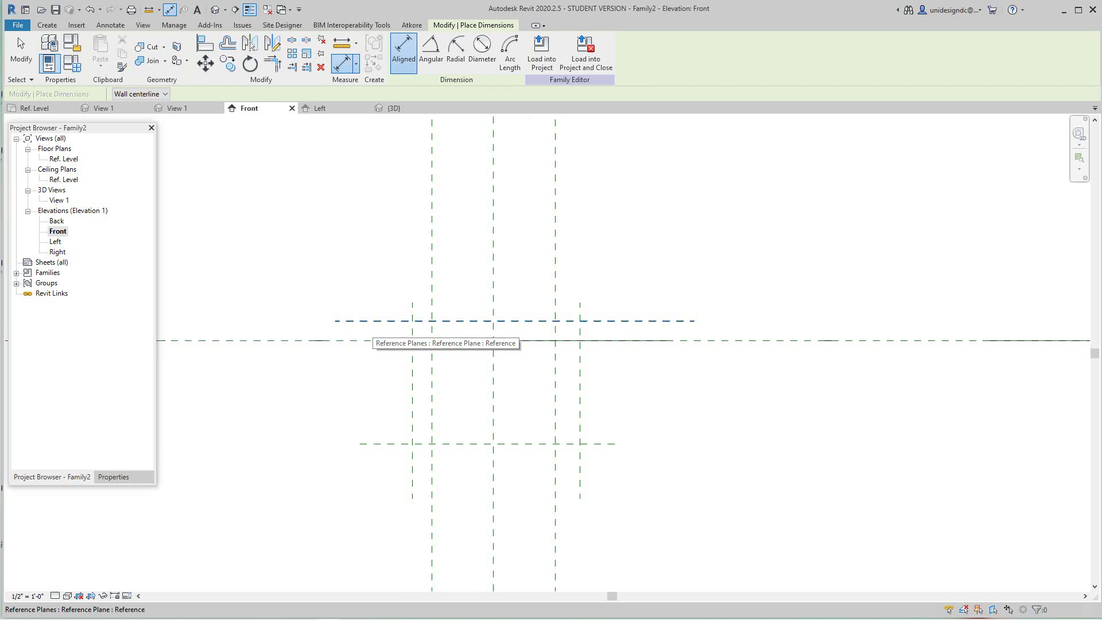
left_click(371, 340)
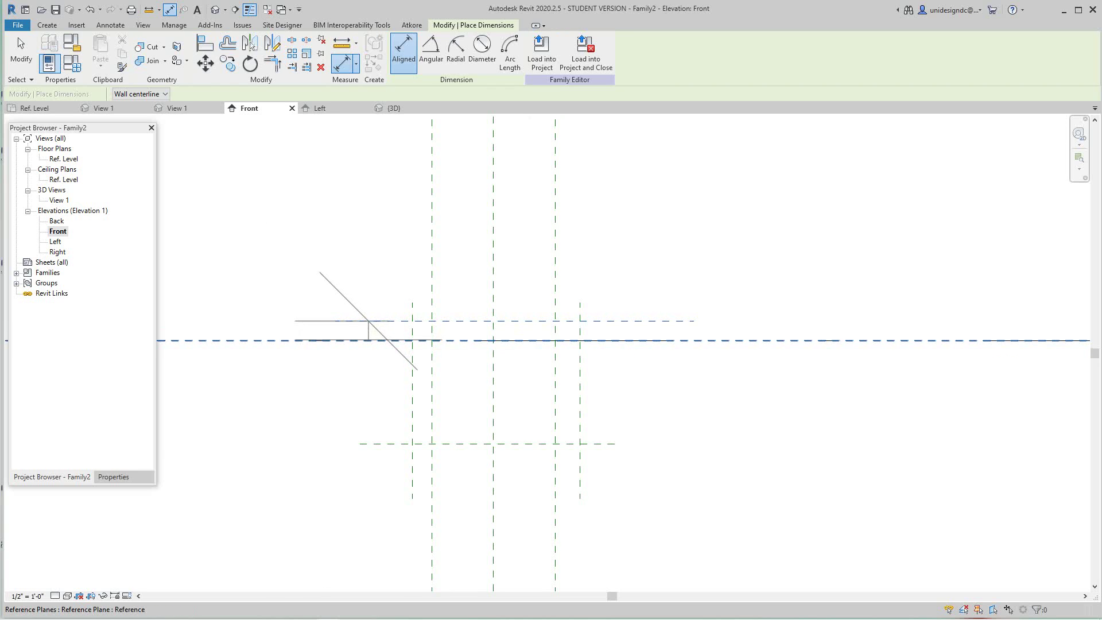
scroll(356, 352, "down", 3)
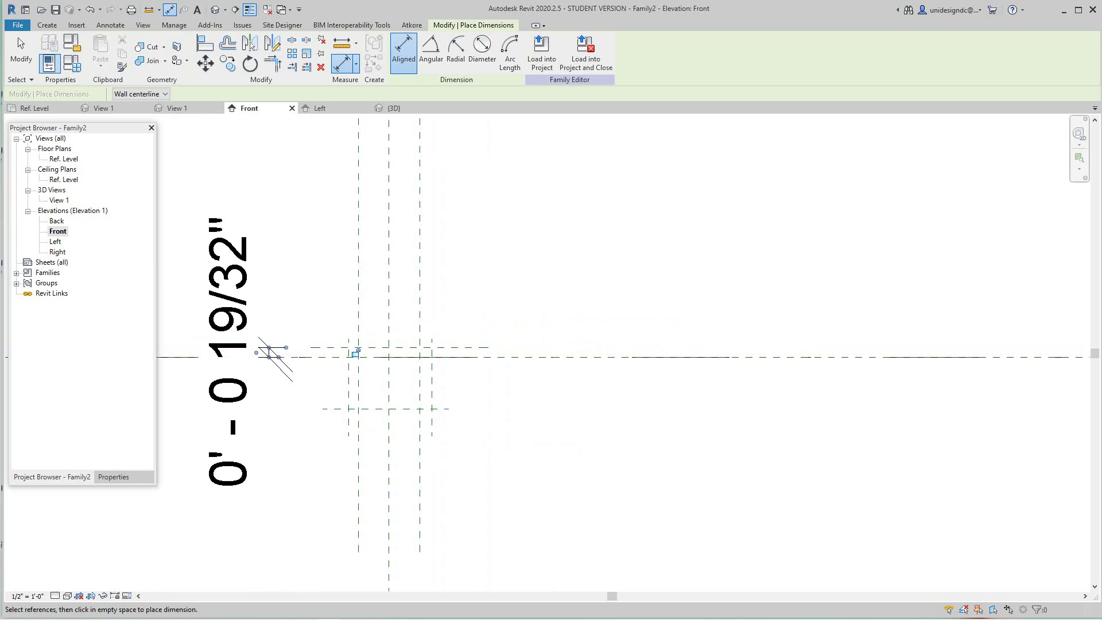
Add an aligned dimension between the left short vertical reference plane and the adjacent outer Length plane, placed below the planes
scroll(382, 366, "up", 2)
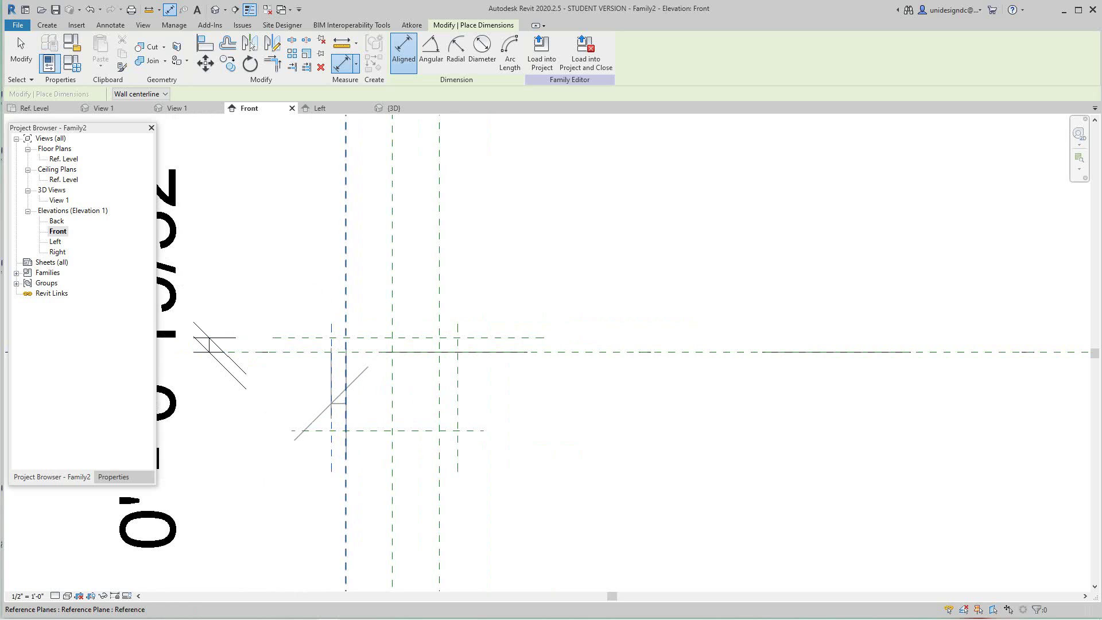
scroll(342, 426, "down", 5)
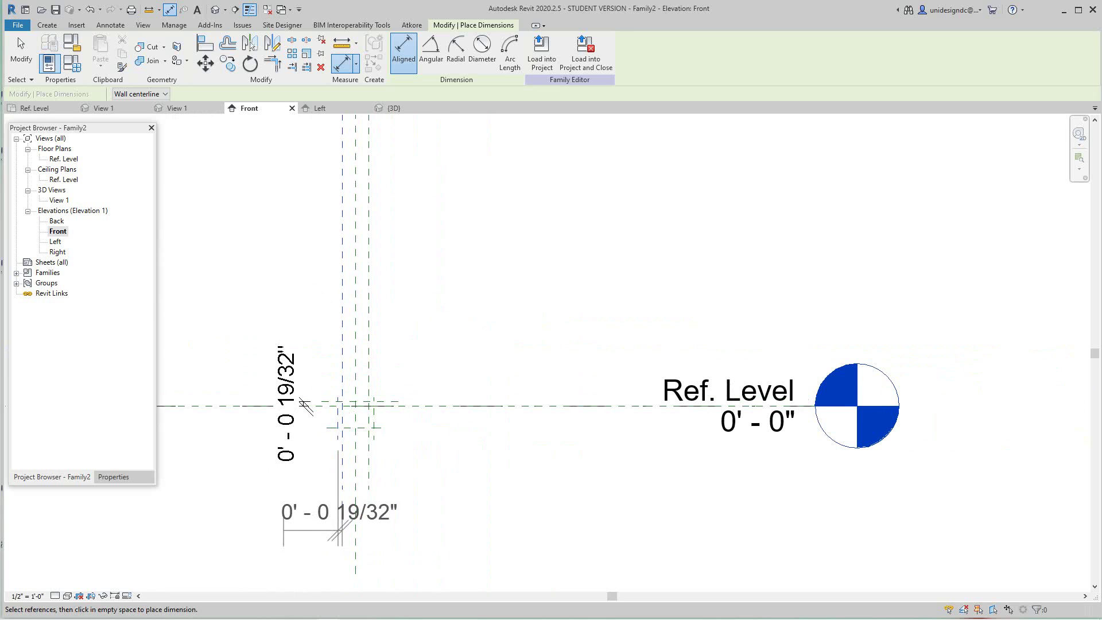
scroll(384, 452, "up", 2)
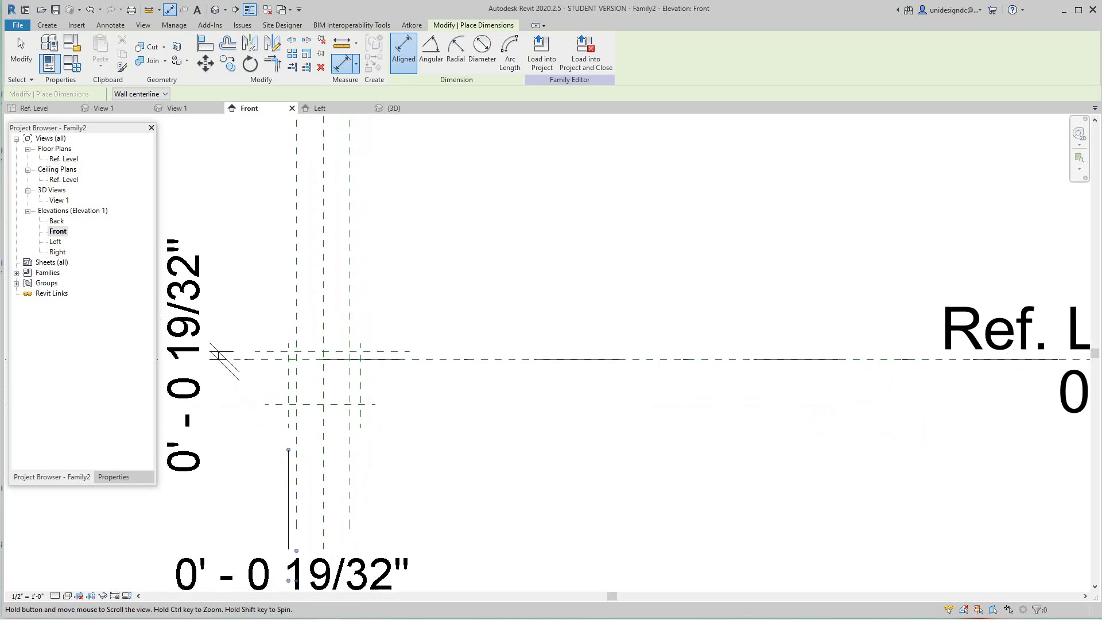
Add an aligned dimension between the right outer Length plane and the short vertical reference plane just outside it
middle_click_drag(385, 453, 420, 399)
scroll(427, 375, "down", 1)
scroll(411, 341, "up", 2)
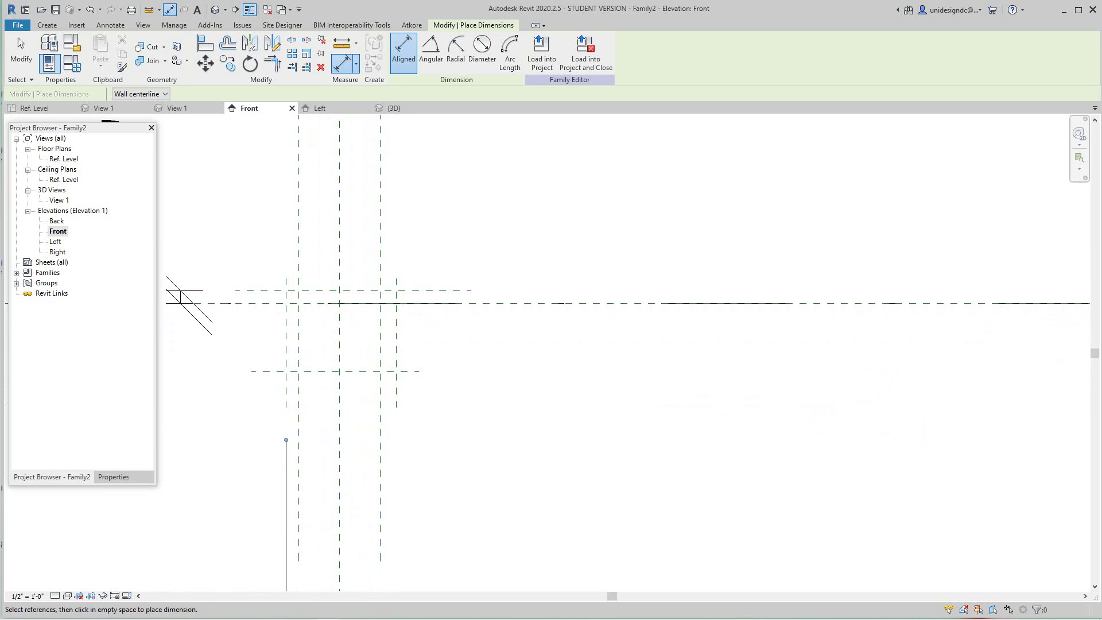
scroll(445, 356, "down", 3)
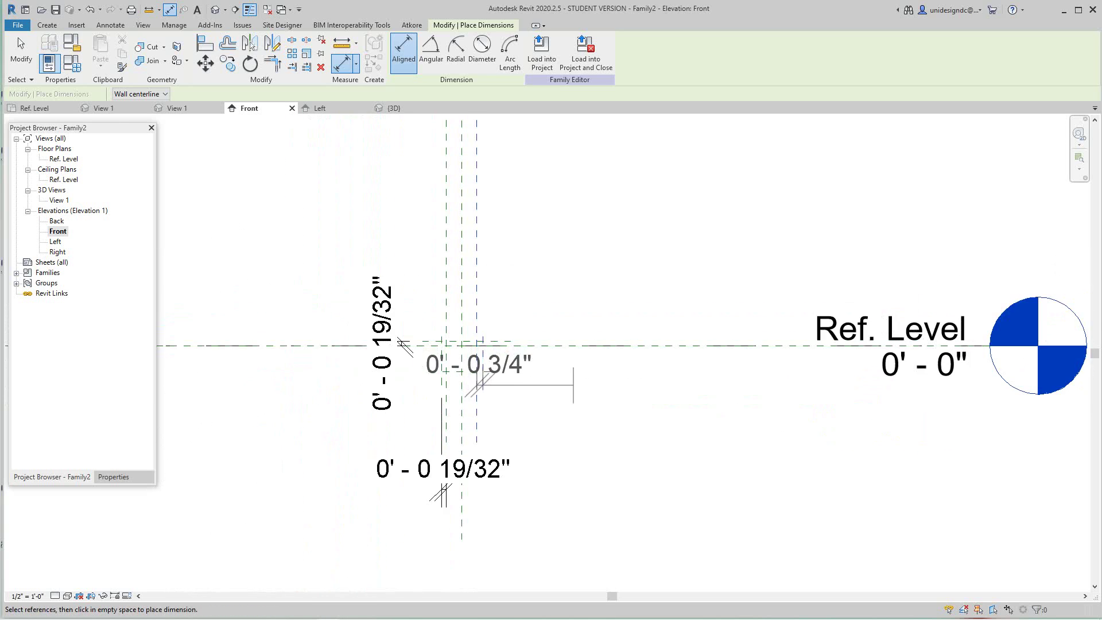
scroll(591, 393, "up", 4)
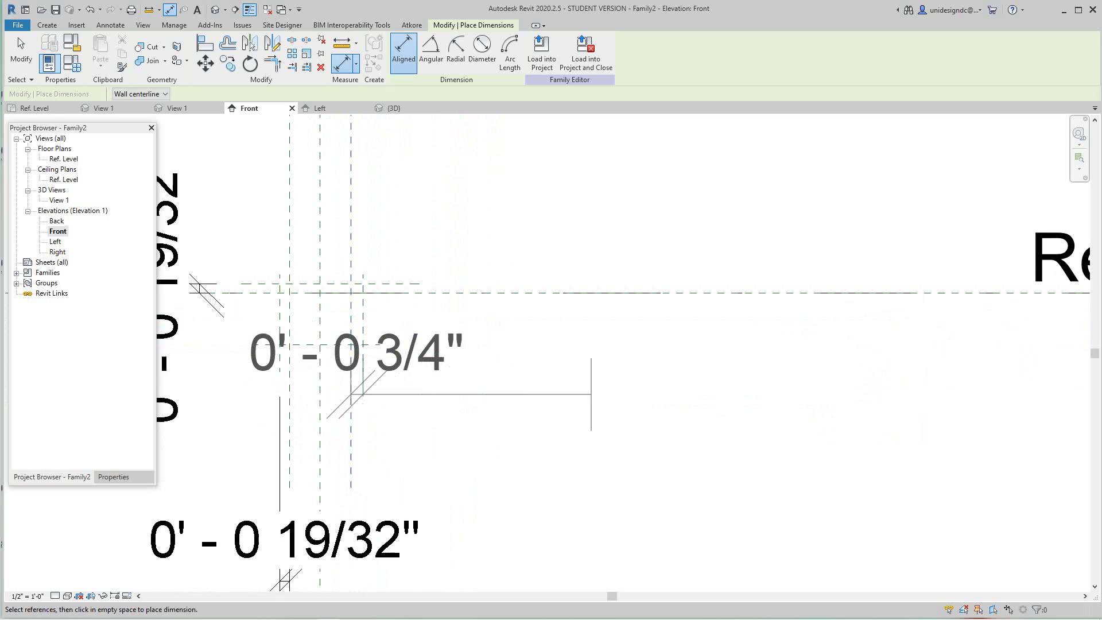
scroll(578, 323, "down", 2)
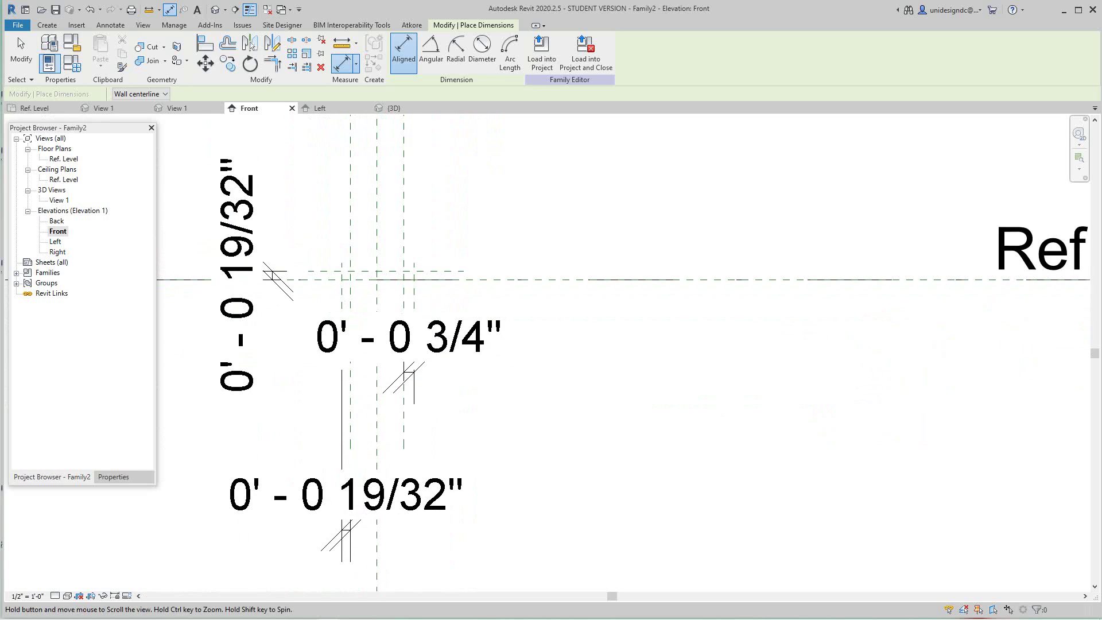
Set the Front elevation's view scale to 3" = 1'-0" and exit the dimension command
left_click(27, 596)
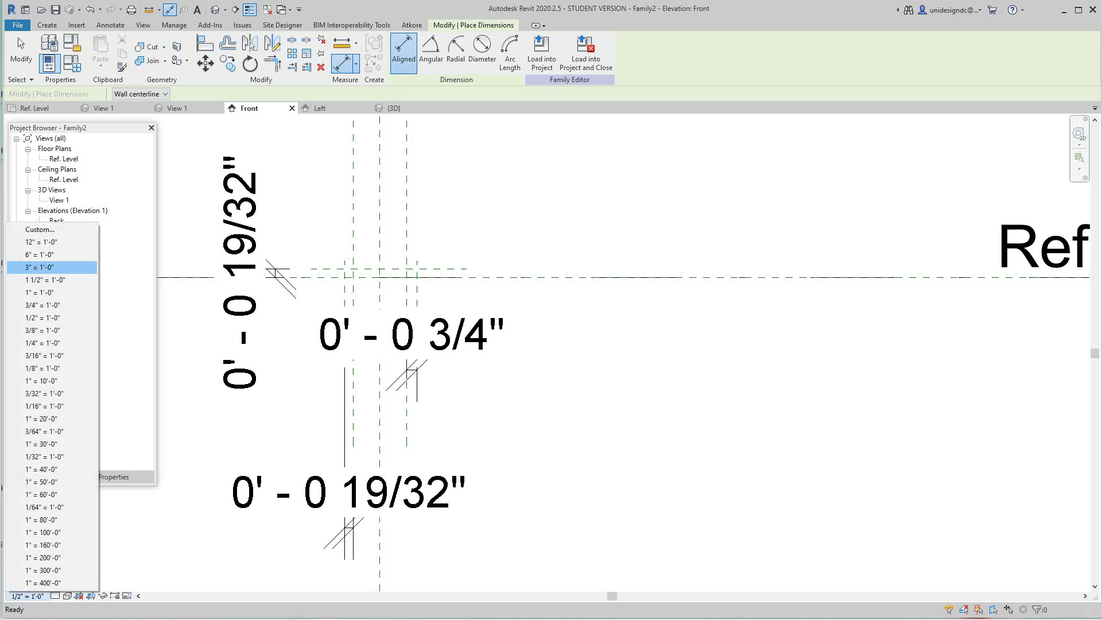
left_click(39, 267)
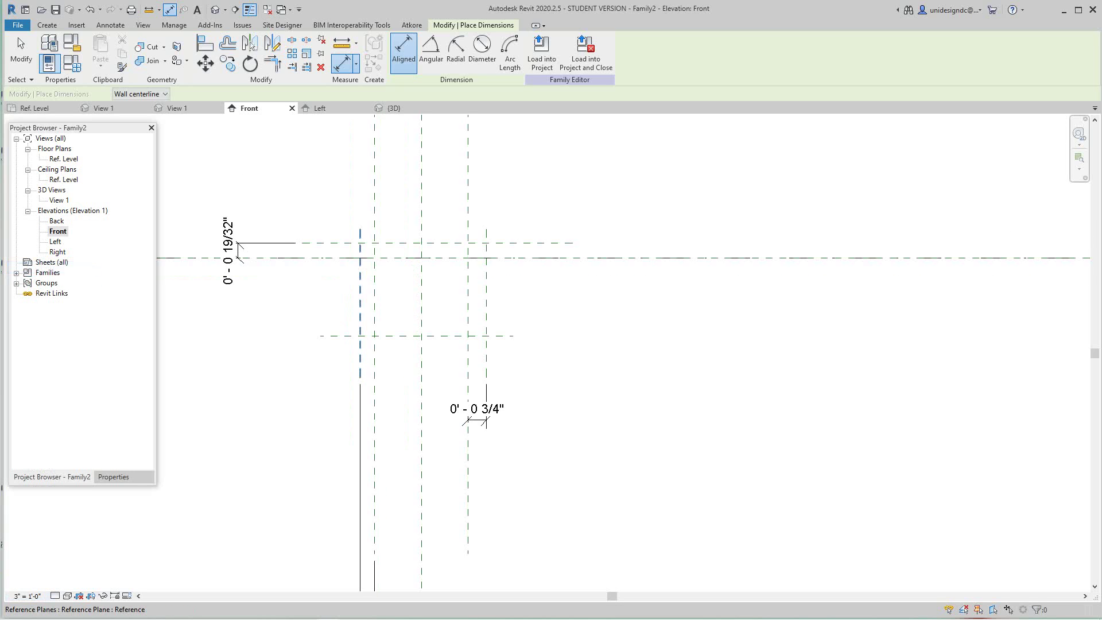
scroll(397, 343, "up", 1)
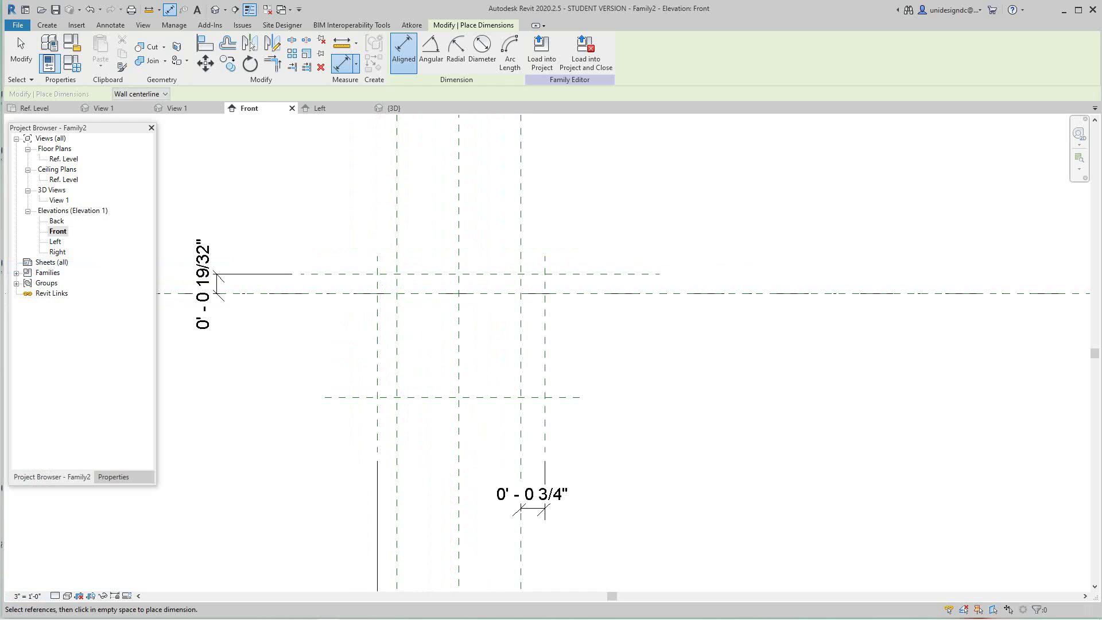
scroll(433, 351, "down", 1)
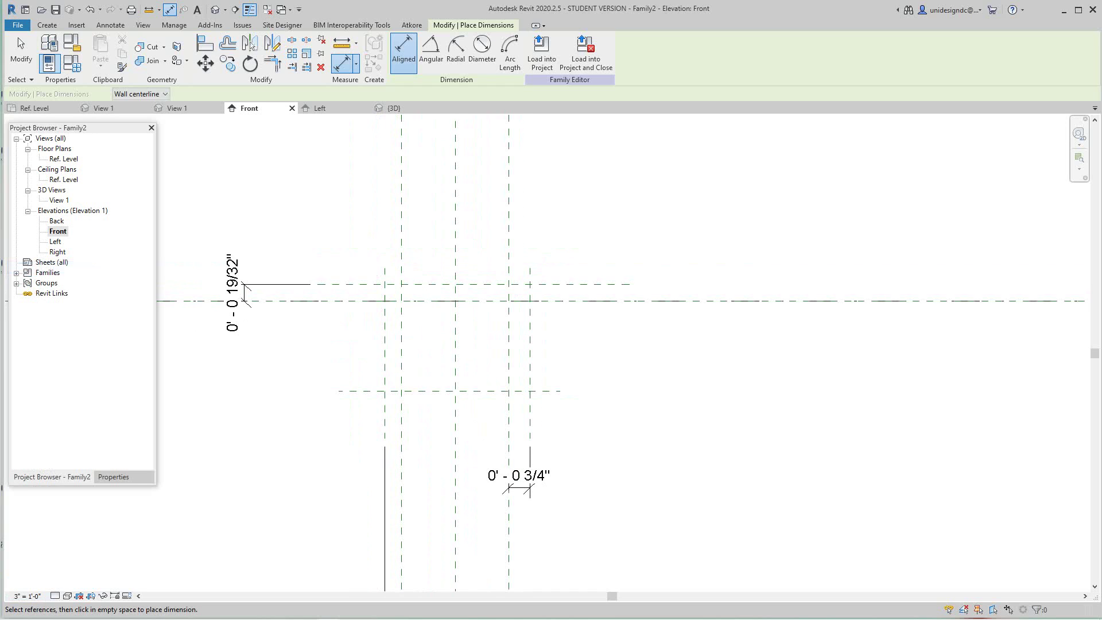
scroll(182, 325, "up", 1)
right_click(291, 212)
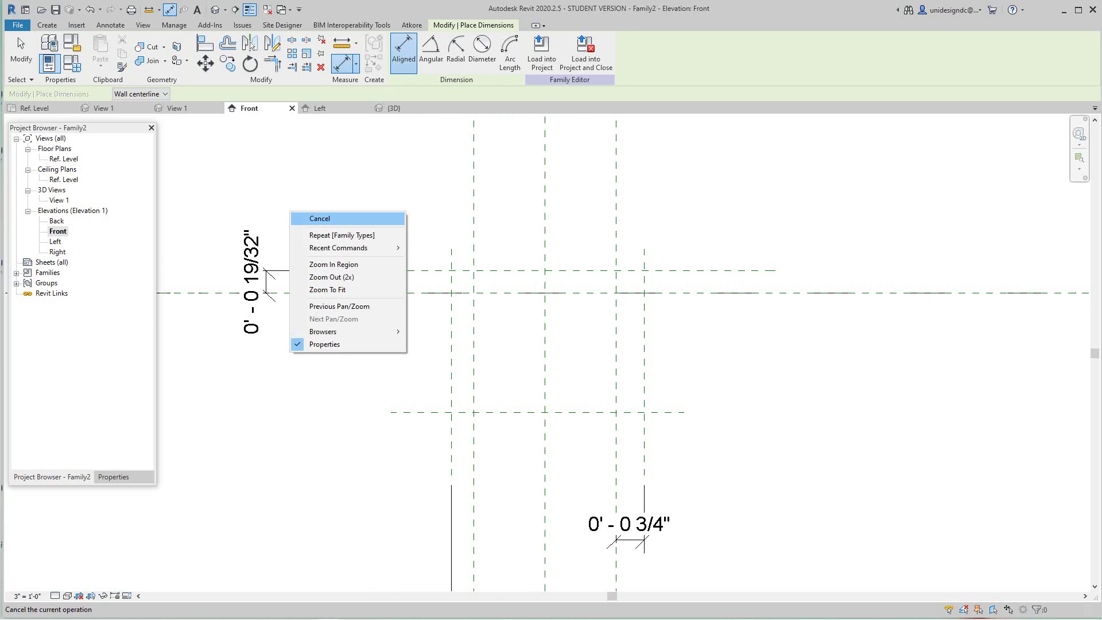
left_click(304, 219)
Label the dimension between the reference level and the plane just above it with a new family type parameter named Thickness
left_click(260, 281)
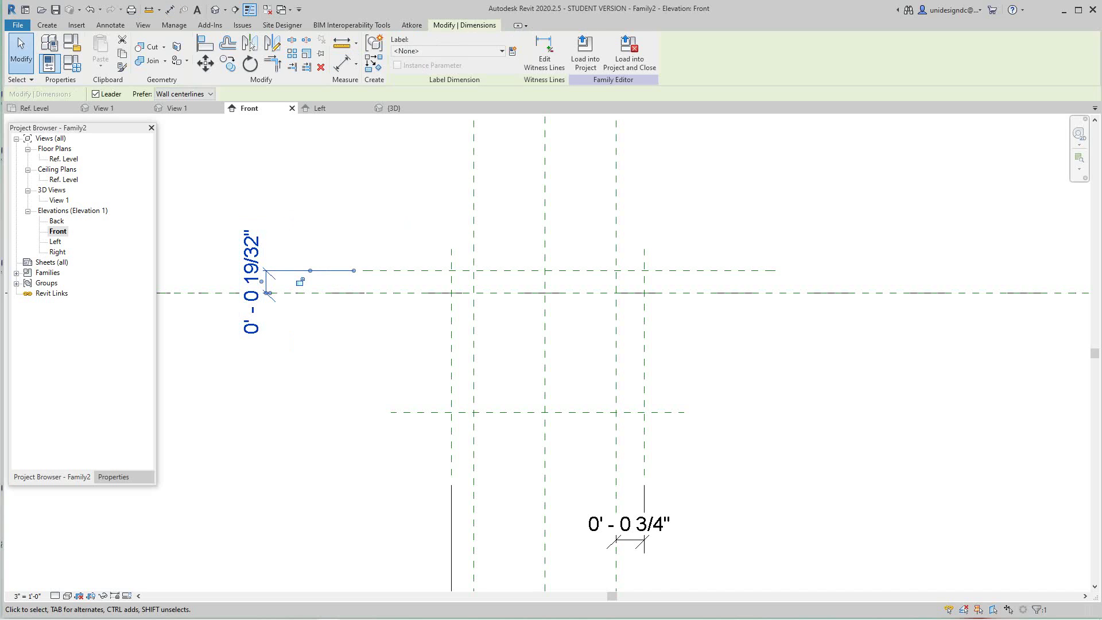
left_click(512, 52)
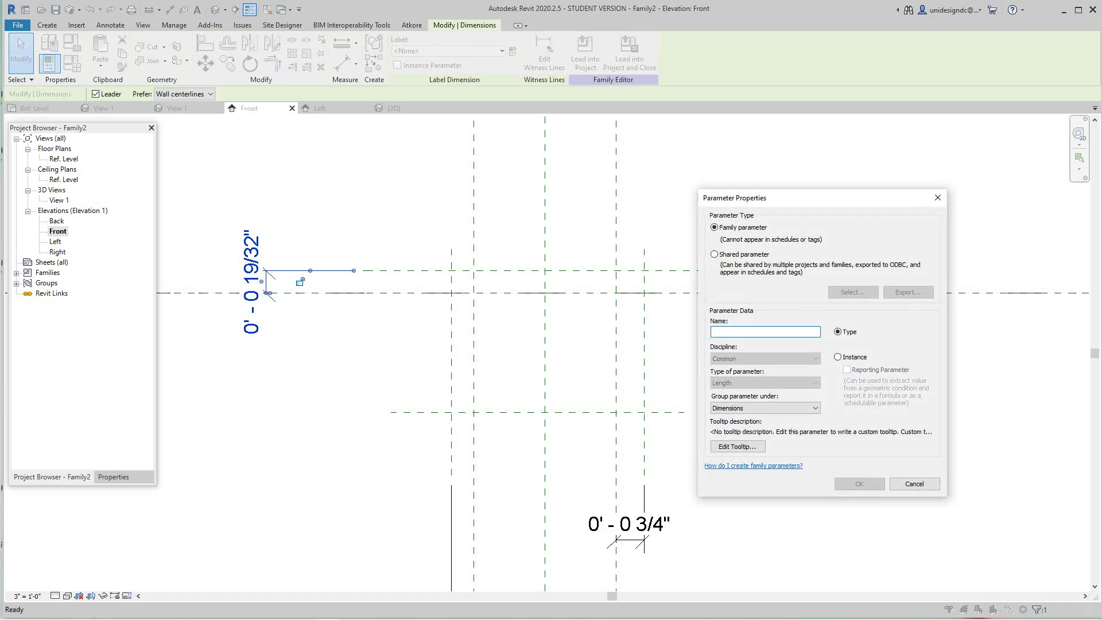
type("Thickness")
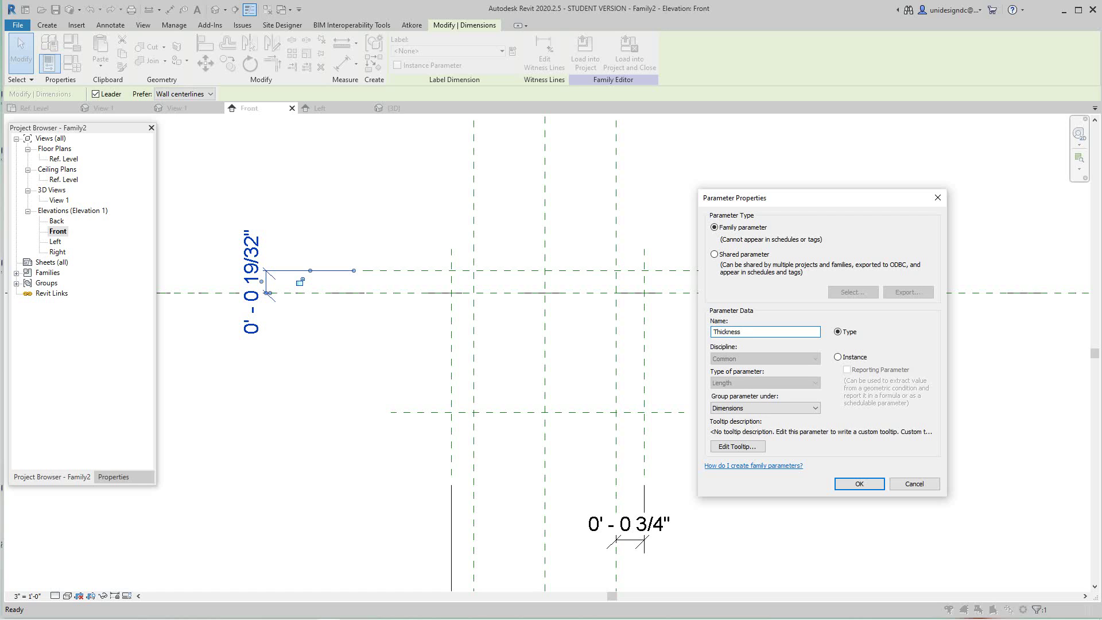
left_click(859, 483)
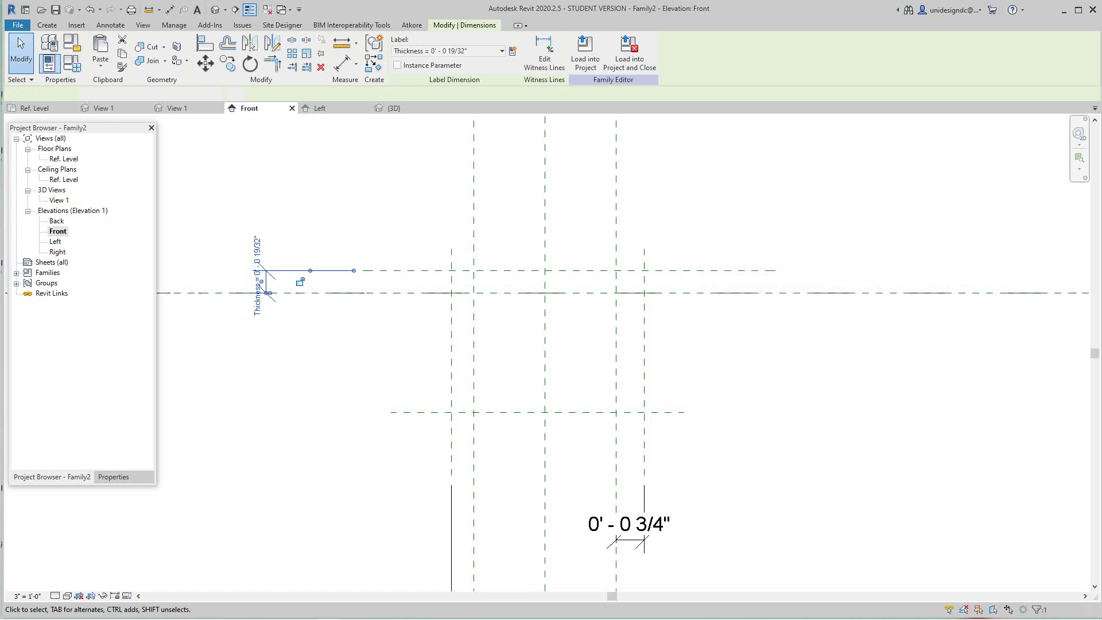
key("Escape")
Set the Thickness parameter to 0' 0 1/4" in Family Types and apply it to the family
mouse_move(746, 356)
middle_mouse_down()
mouse_move(755, 362)
mouse_move(740, 365)
middle_mouse_up()
scroll(336, 250, "down", 4)
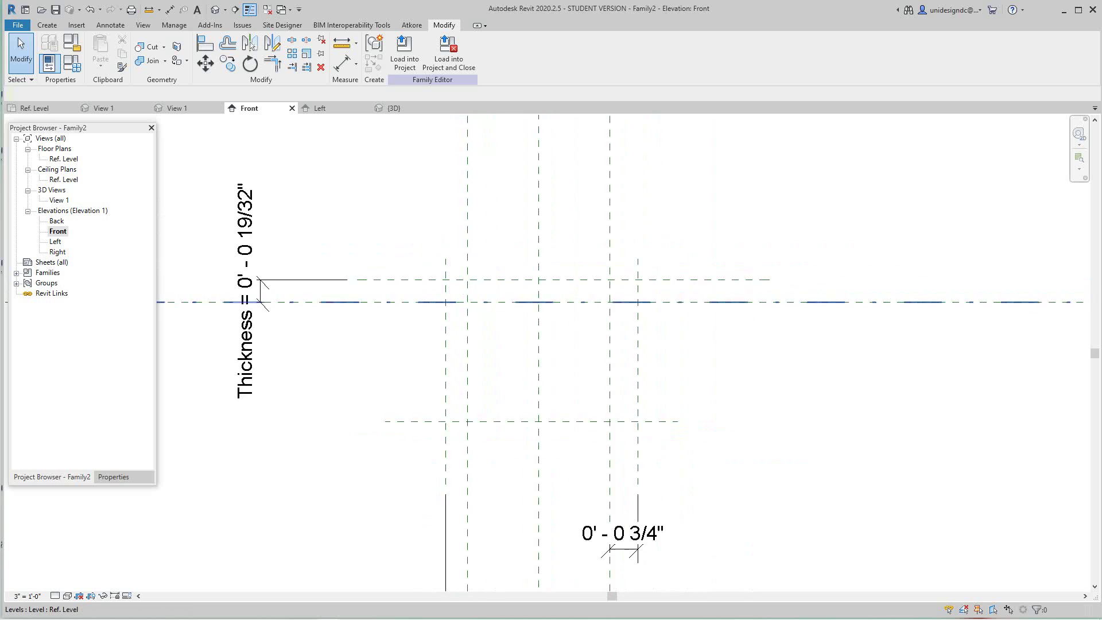
middle_click_drag(336, 249, 337, 250)
middle_click_drag(481, 383, 475, 326)
scroll(474, 326, "down", 1)
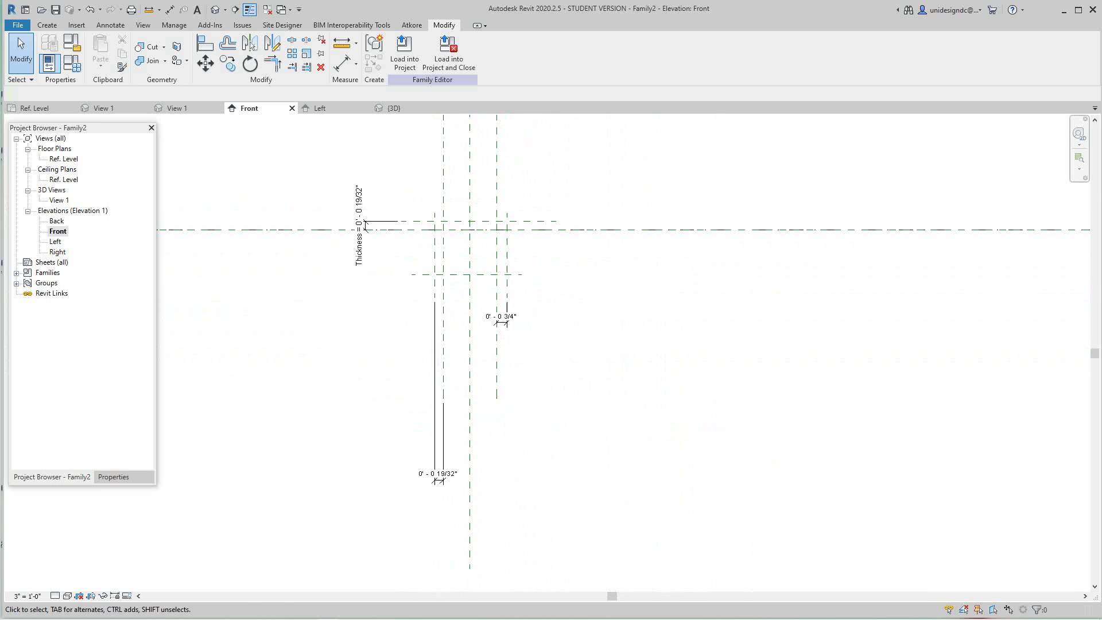
scroll(439, 475, "up", 2)
middle_click_drag(445, 402, 477, 583)
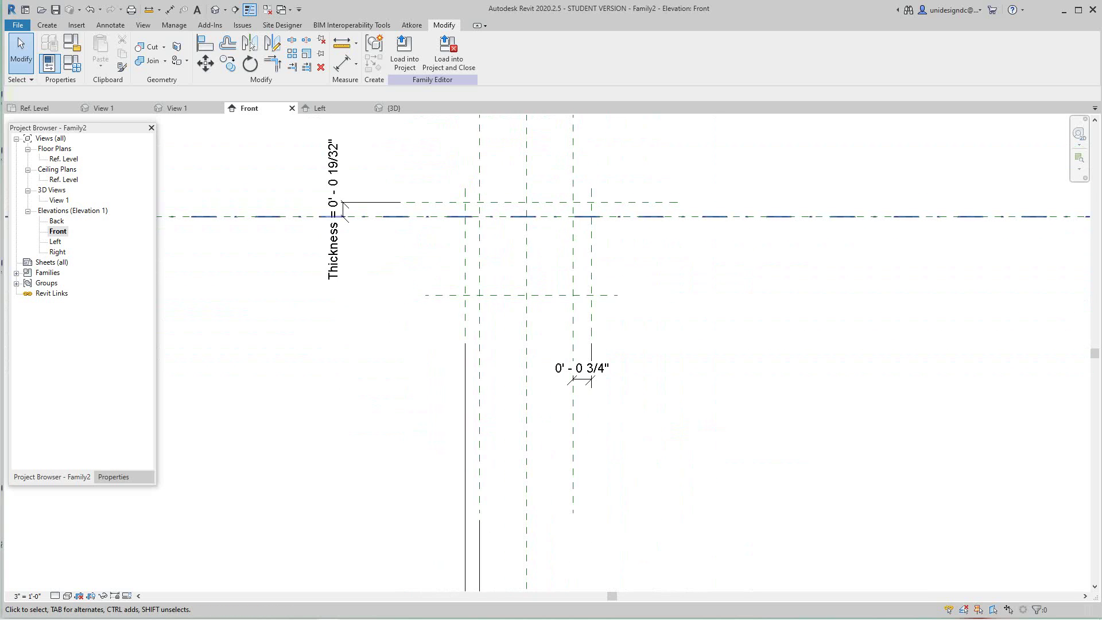
left_click(72, 64)
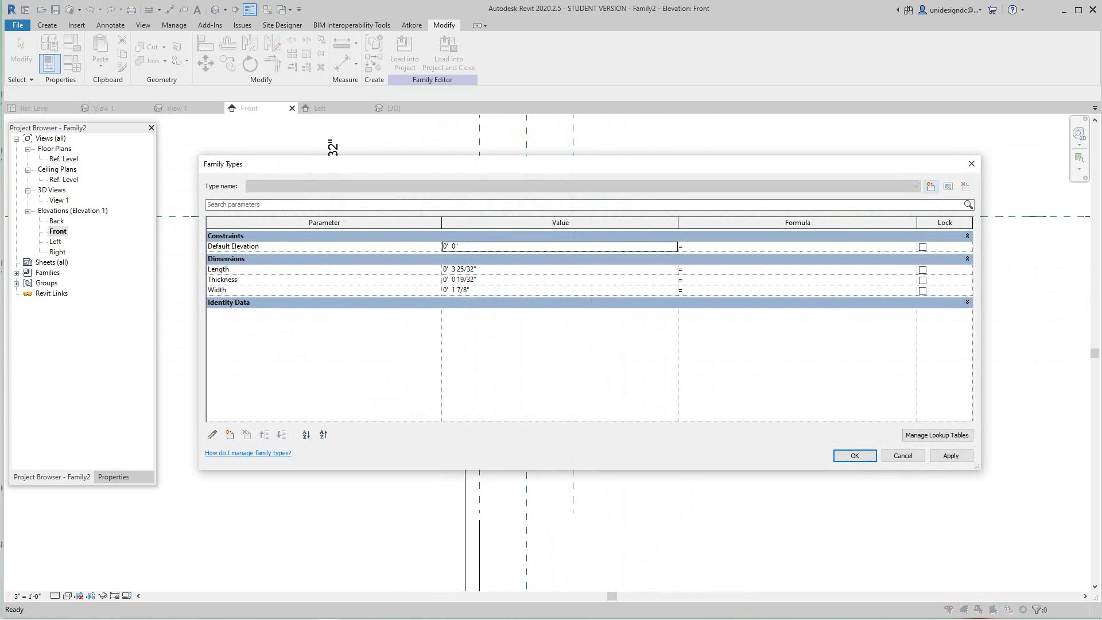
left_click(458, 279)
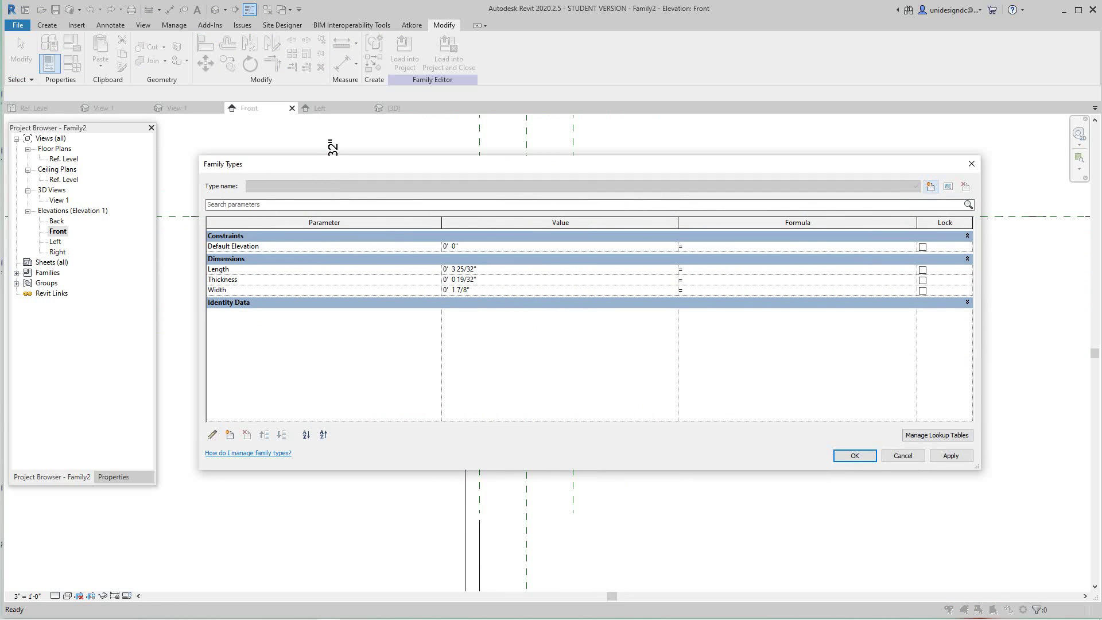
left_click_drag(478, 280, 443, 279)
key("BackSpace")
key("Return")
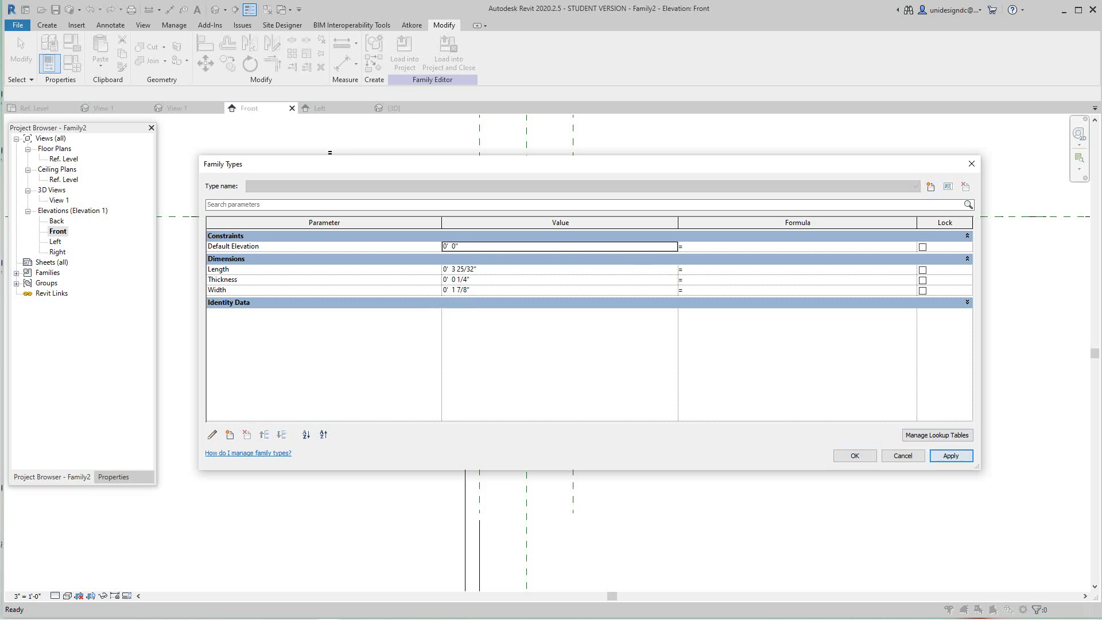
key("Return")
Label the dimension between the left short vertical plane and the left outer Length plane with the Thickness parameter
scroll(460, 219, "up", 5)
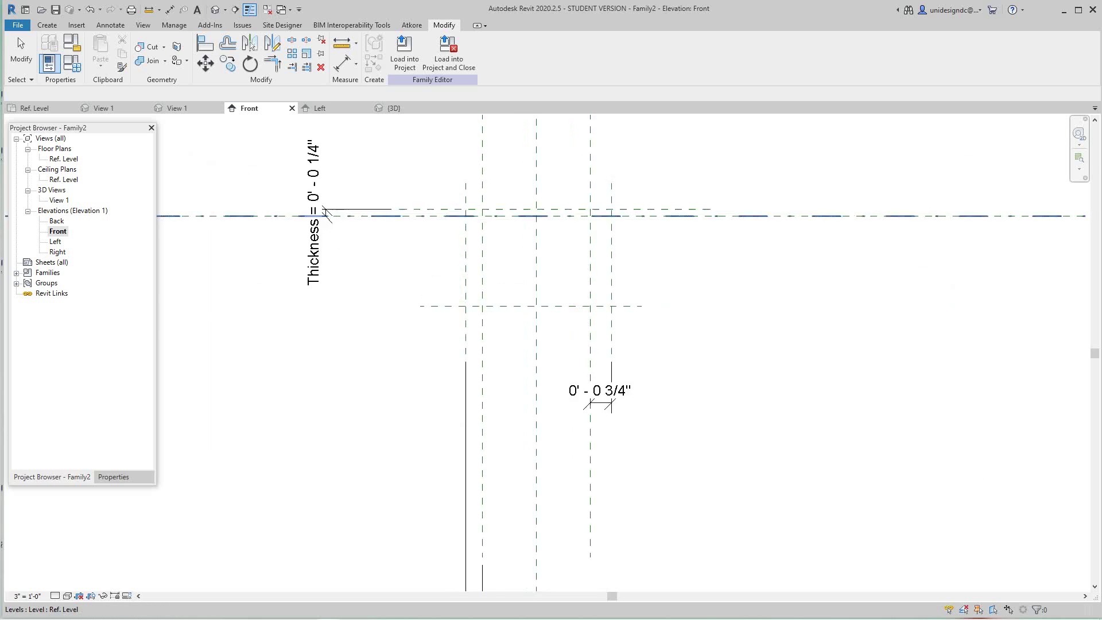
scroll(455, 239, "down", 7)
scroll(393, 409, "down", 2)
middle_click_drag(393, 410, 380, 347)
scroll(380, 347, "up", 3)
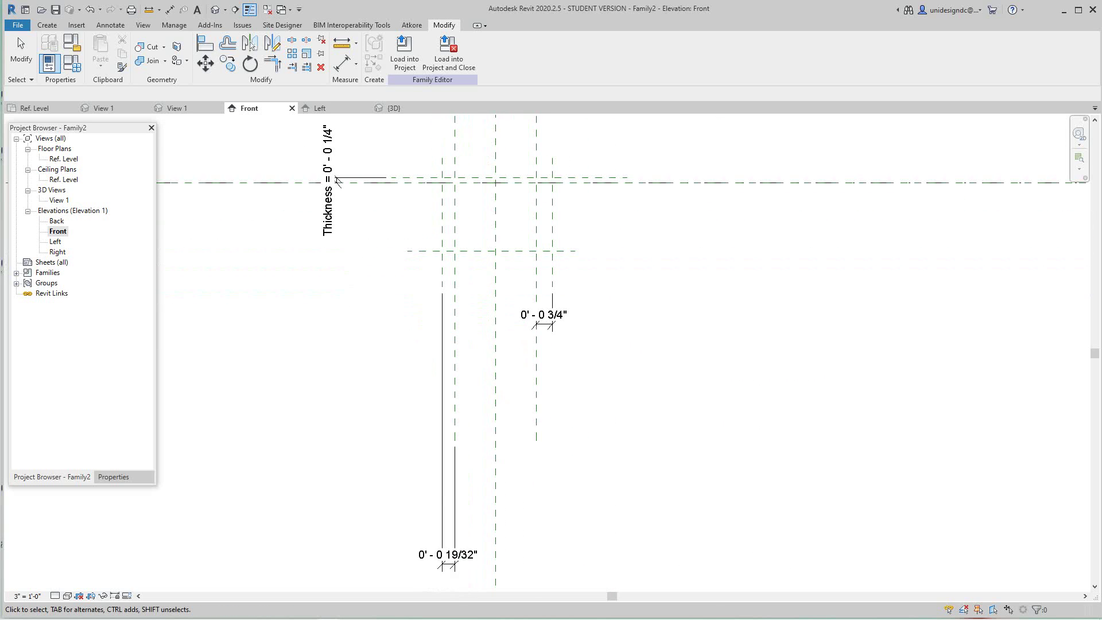
left_click(448, 555)
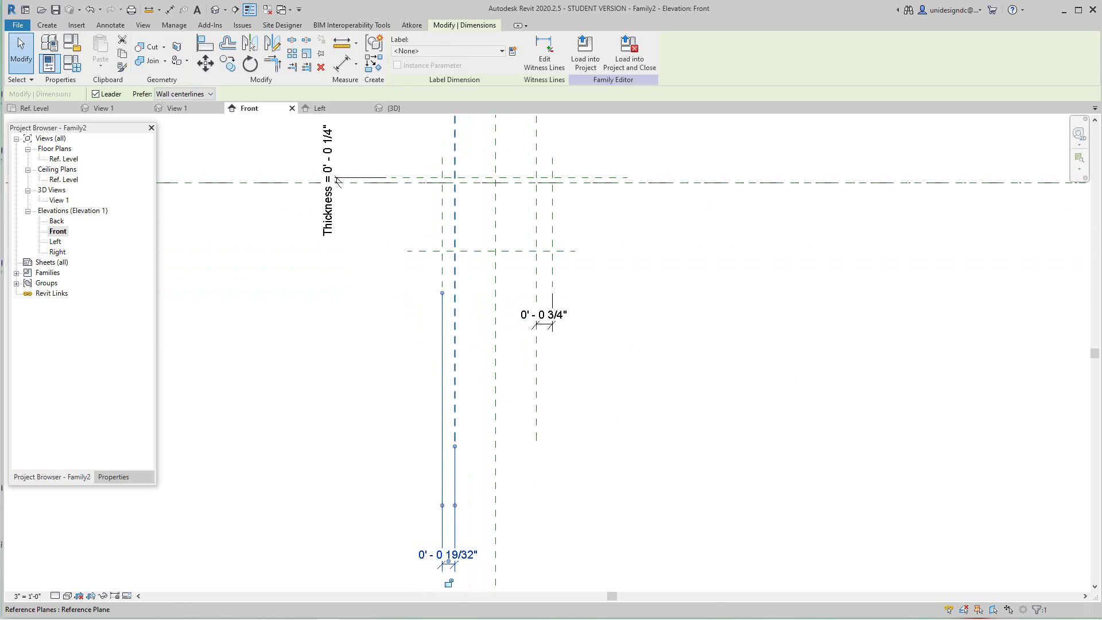
left_click(485, 51)
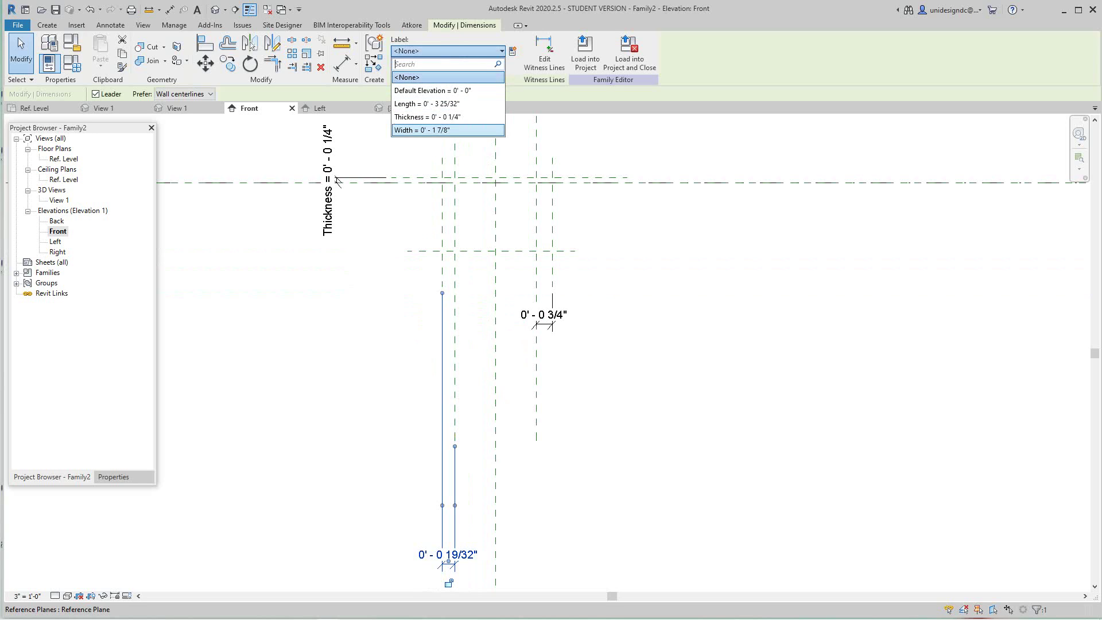
left_click(428, 117)
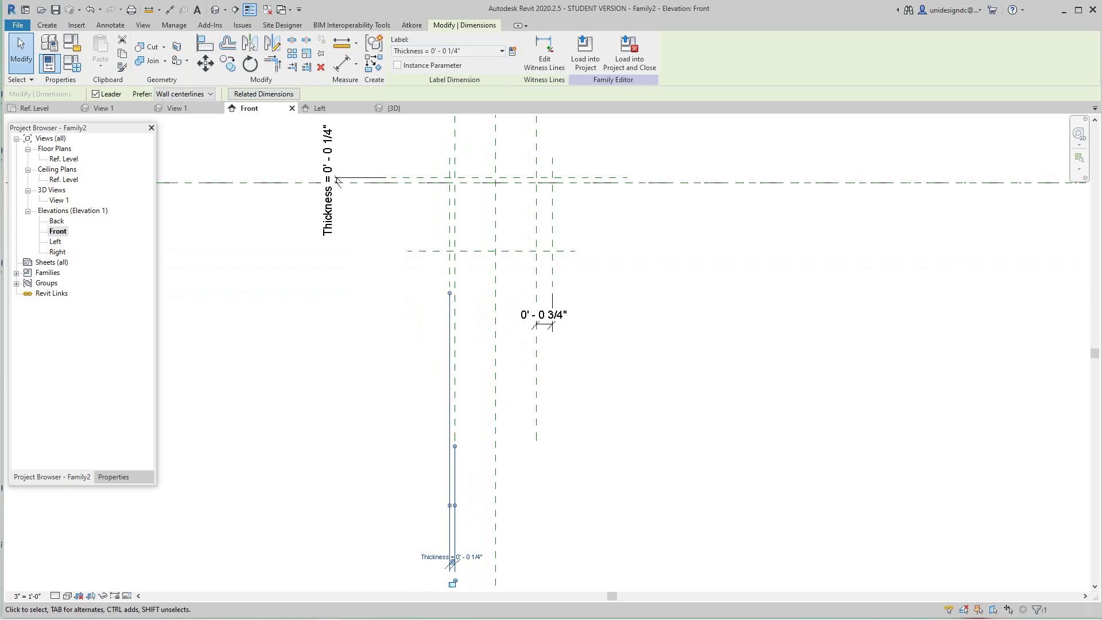
key("Escape")
Label the dimension between the right outer Length plane and its neighbouring short vertical plane with the Thickness parameter
left_click(545, 316)
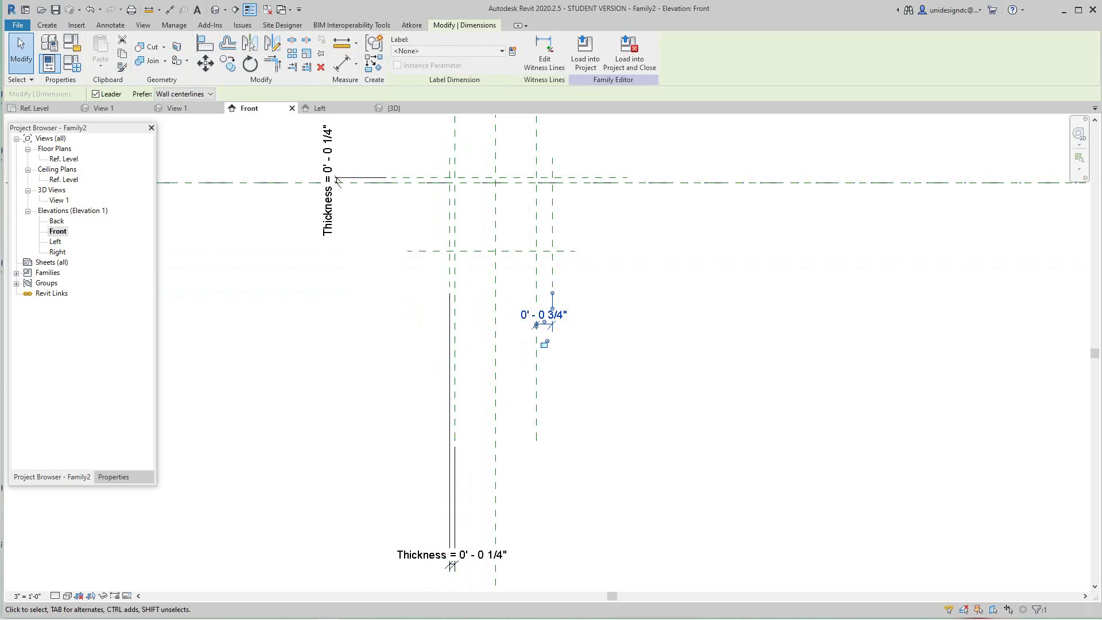
left_click(447, 51)
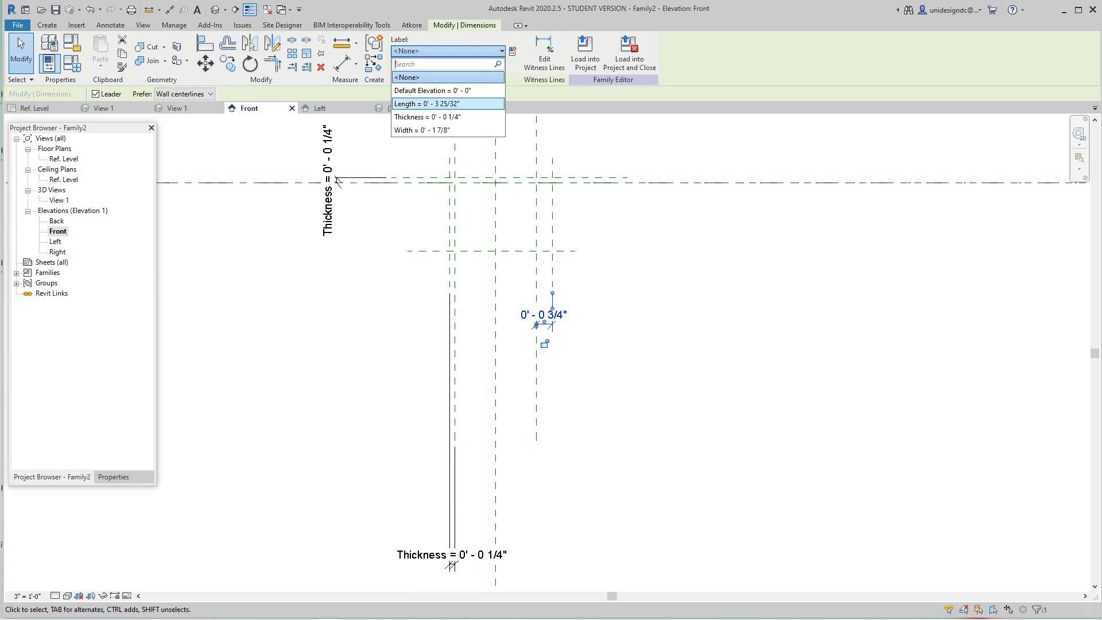
left_click(428, 116)
key("Escape")
middle_click_drag(551, 253, 552, 272)
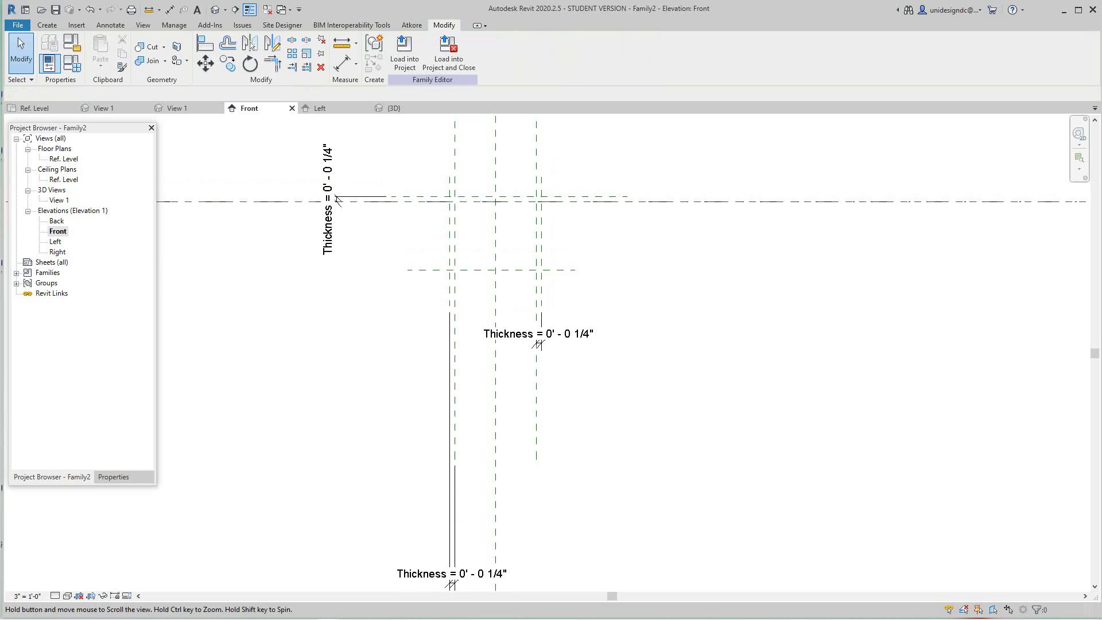
Add an aligned dimension between the reference level and the short horizontal reference plane below it
scroll(531, 326, "up", 4)
mouse_move(529, 236)
middle_mouse_down()
mouse_move(536, 328)
mouse_move(513, 305)
middle_mouse_up()
scroll(460, 317, "down", 1)
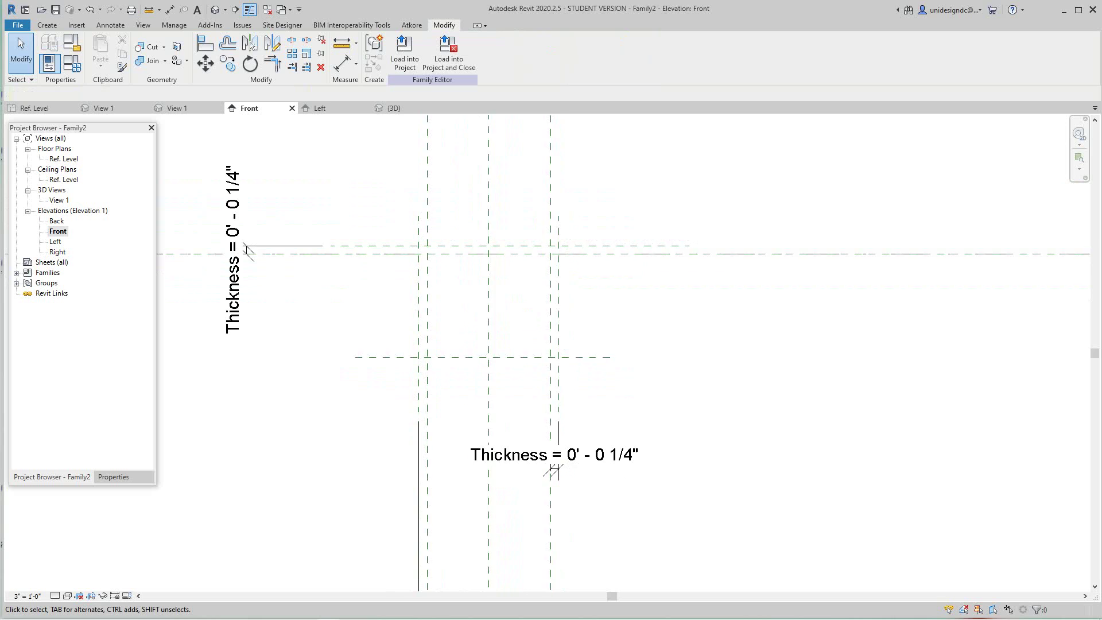
scroll(585, 265, "up", 1)
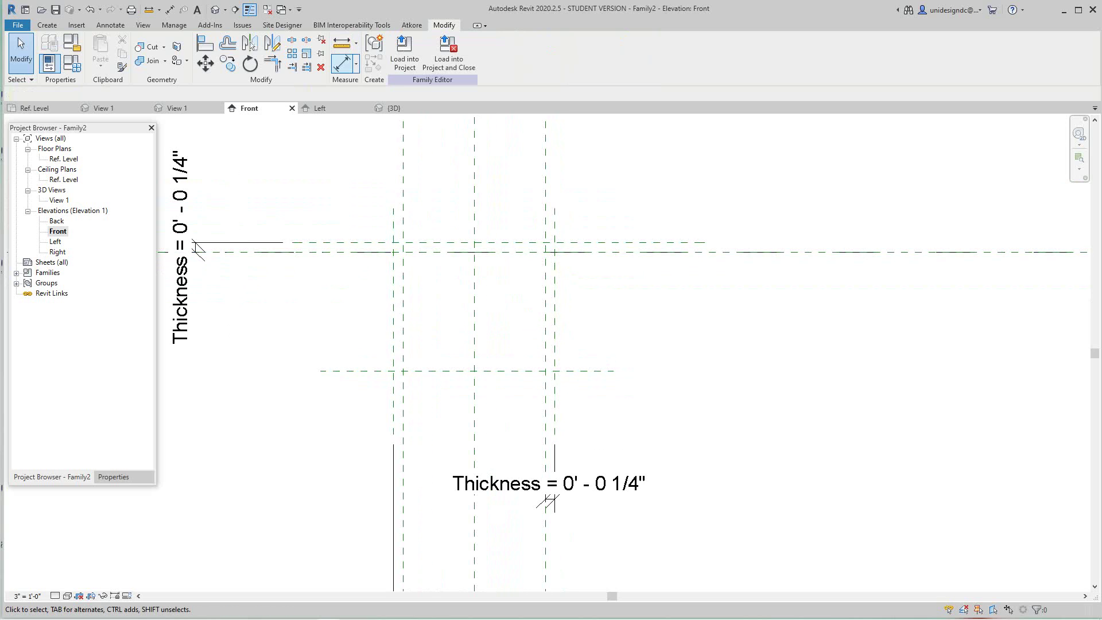
left_click(343, 64)
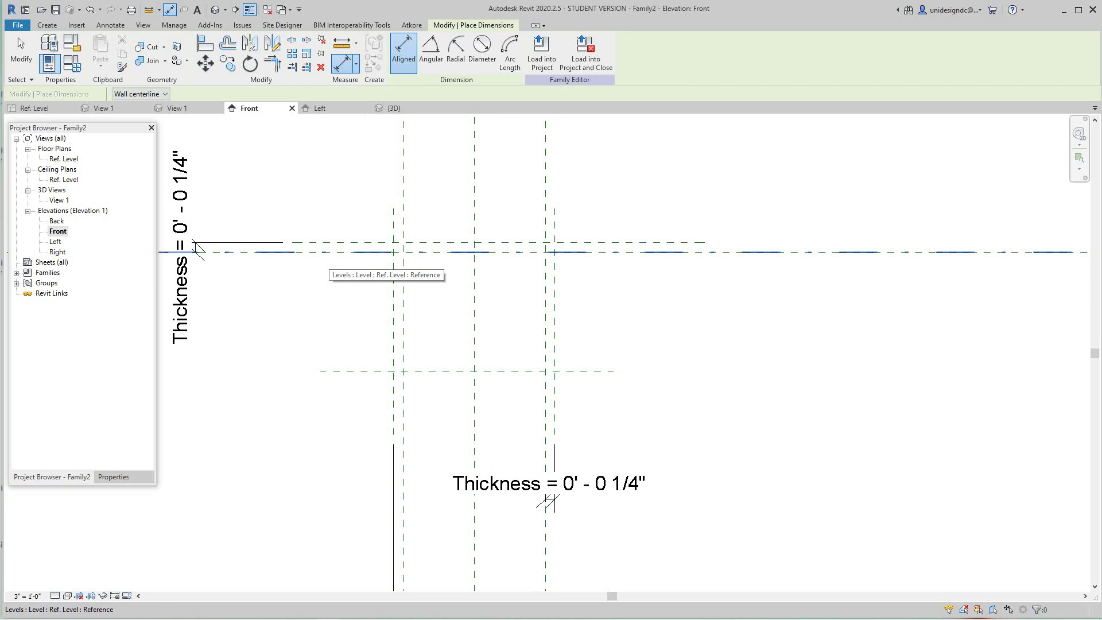
key("Tab")
left_click(330, 253)
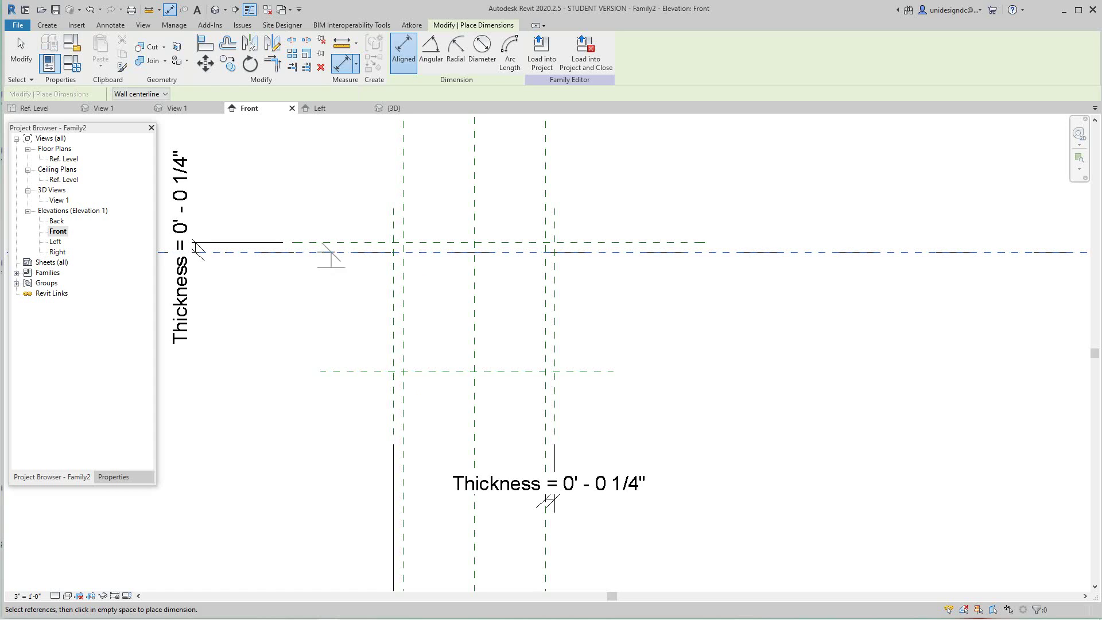
left_click(342, 371)
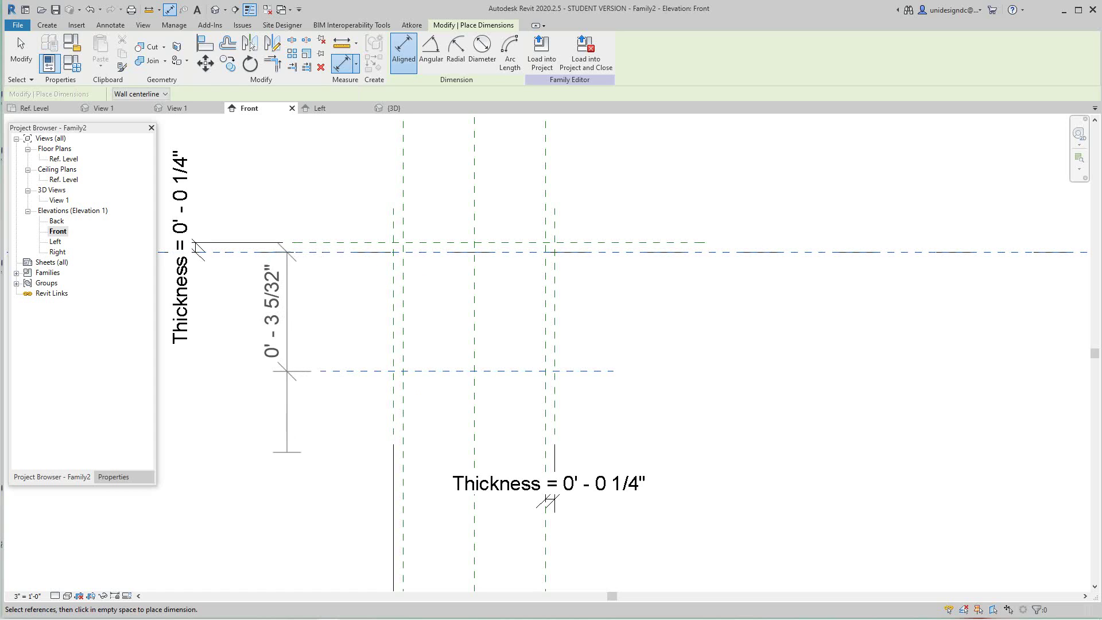
left_click(298, 437)
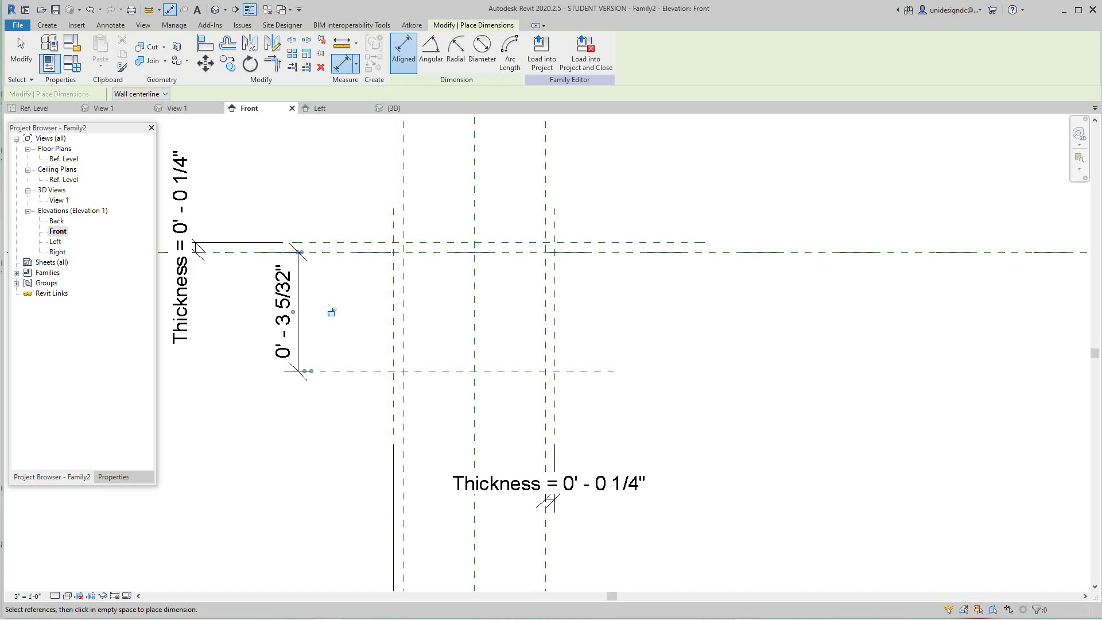
key("Escape")
right_click(314, 307)
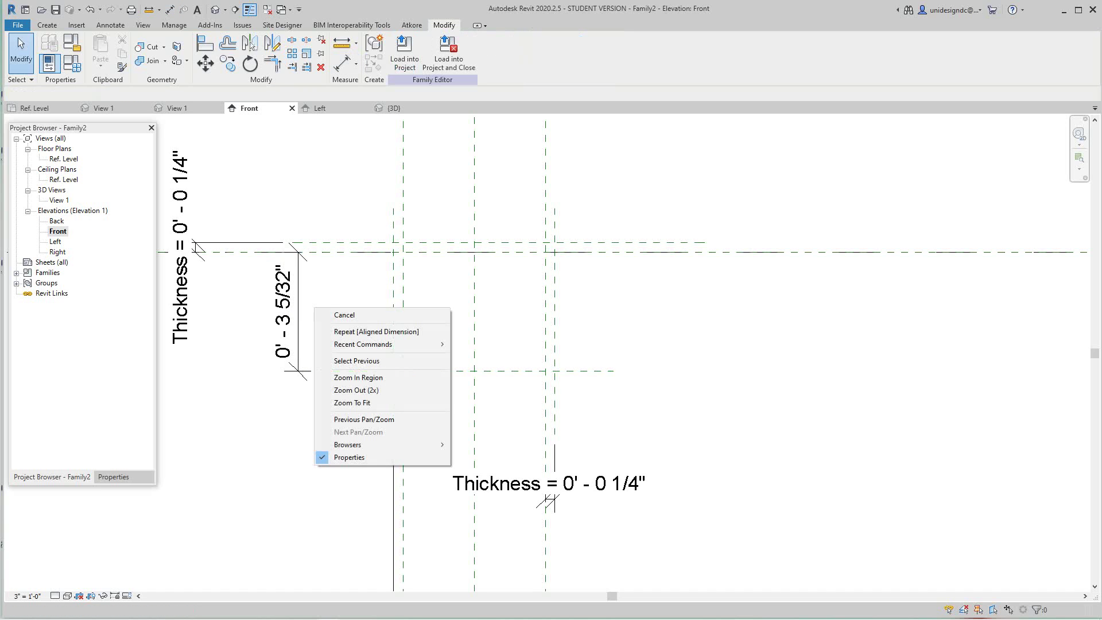
left_click(336, 313)
Label the dimension below the reference level with a new family type parameter named Depth
left_click(290, 310)
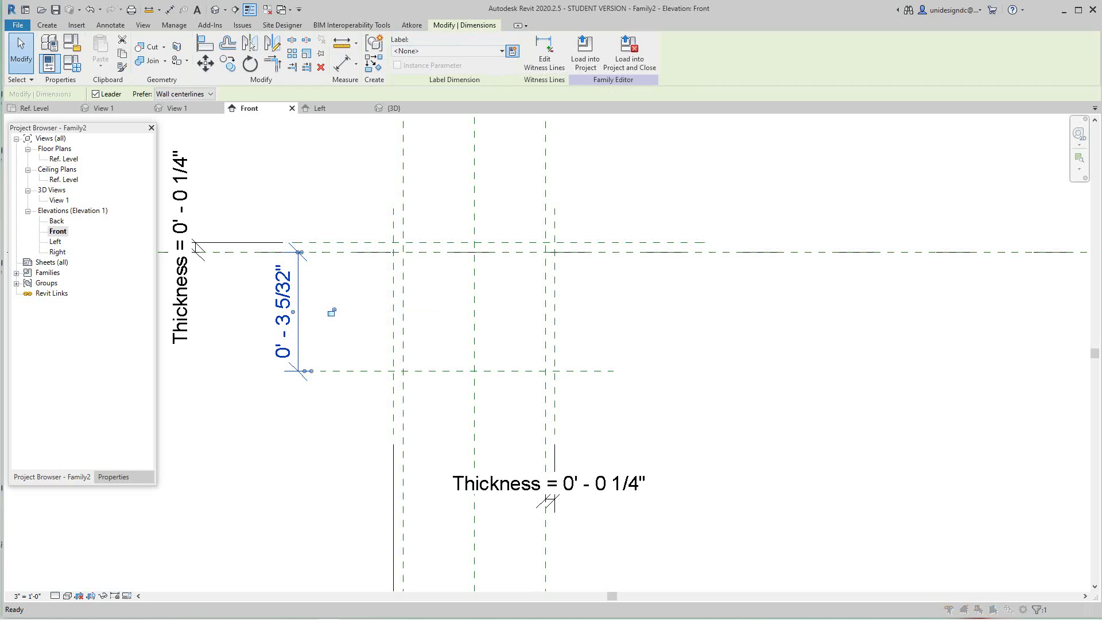
left_click(512, 51)
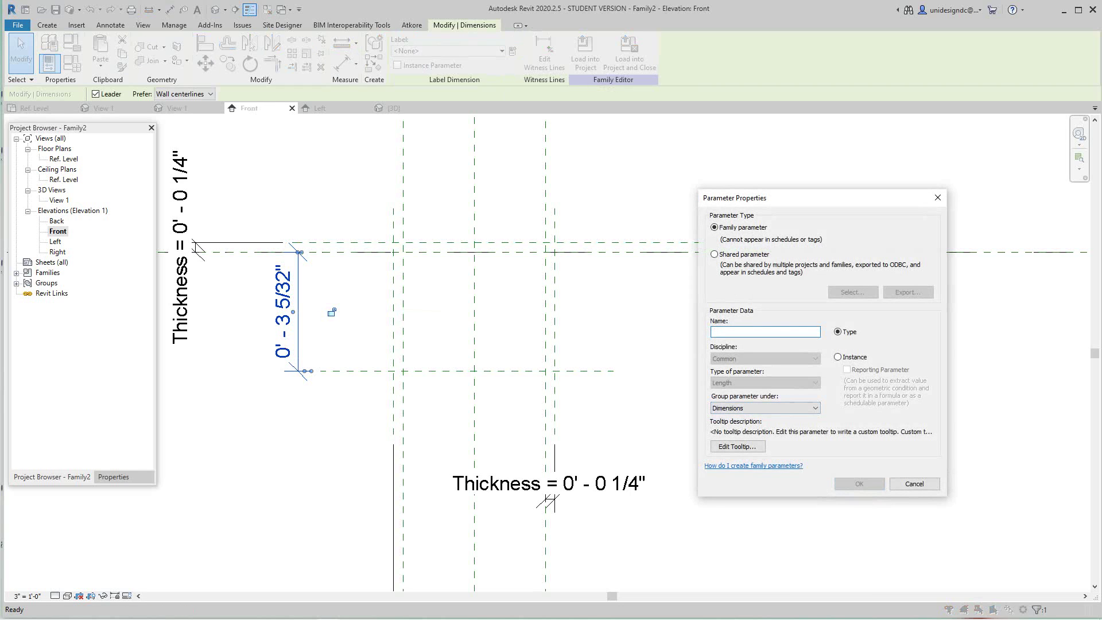
type("Depth")
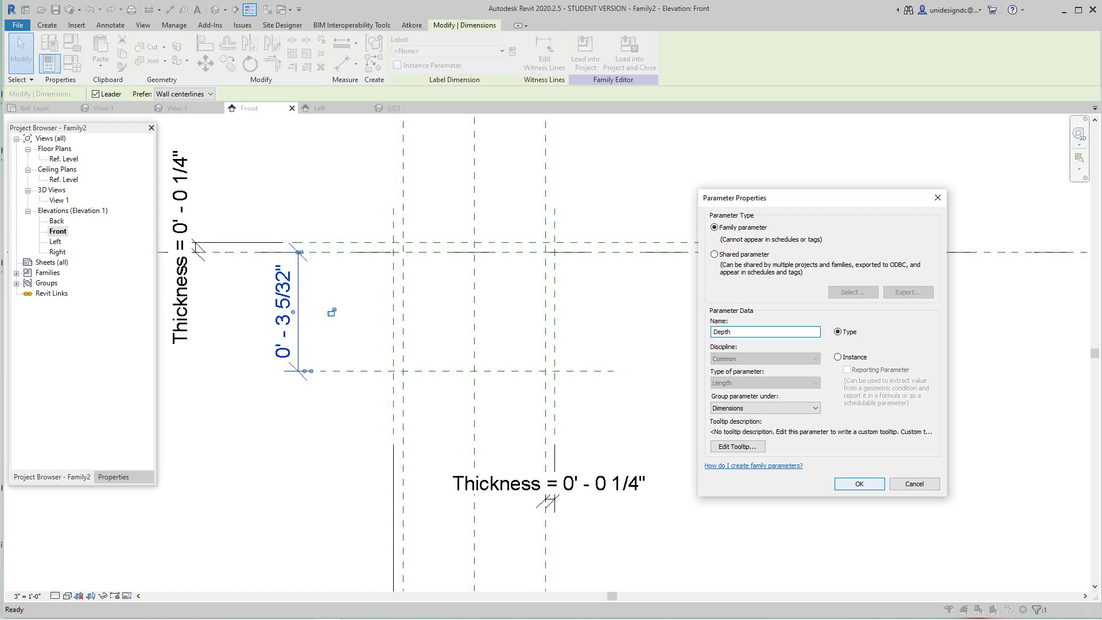
key("Return")
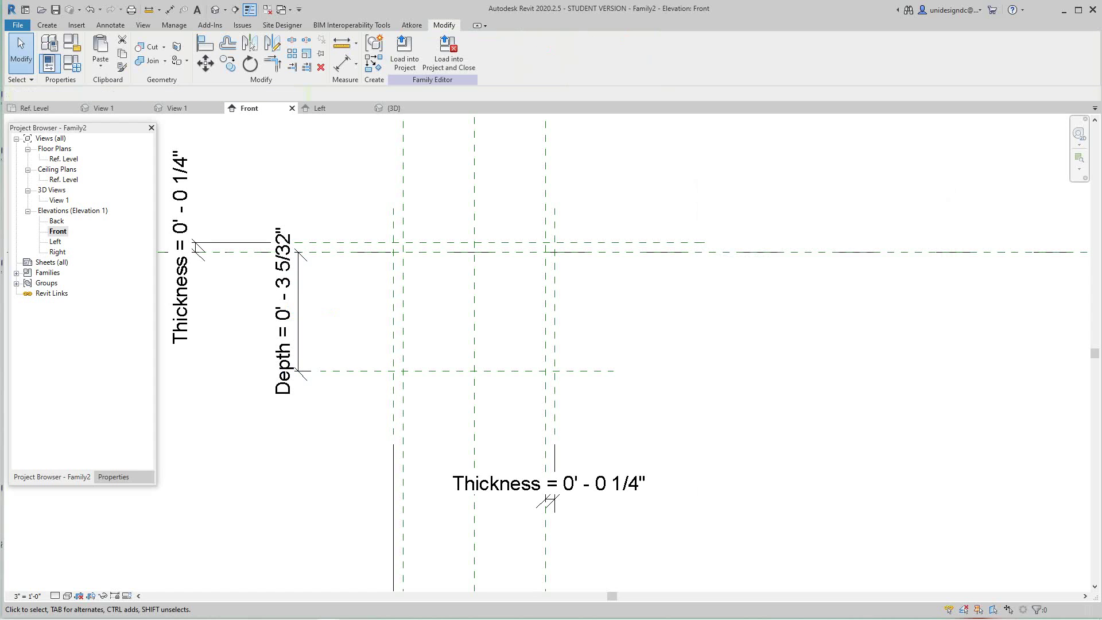
Consult the P1044 drawing in the browser and set the Depth parameter to 0' 1 7/8" in Family Types, applying it to the family
middle_click_drag(367, 439, 363, 436)
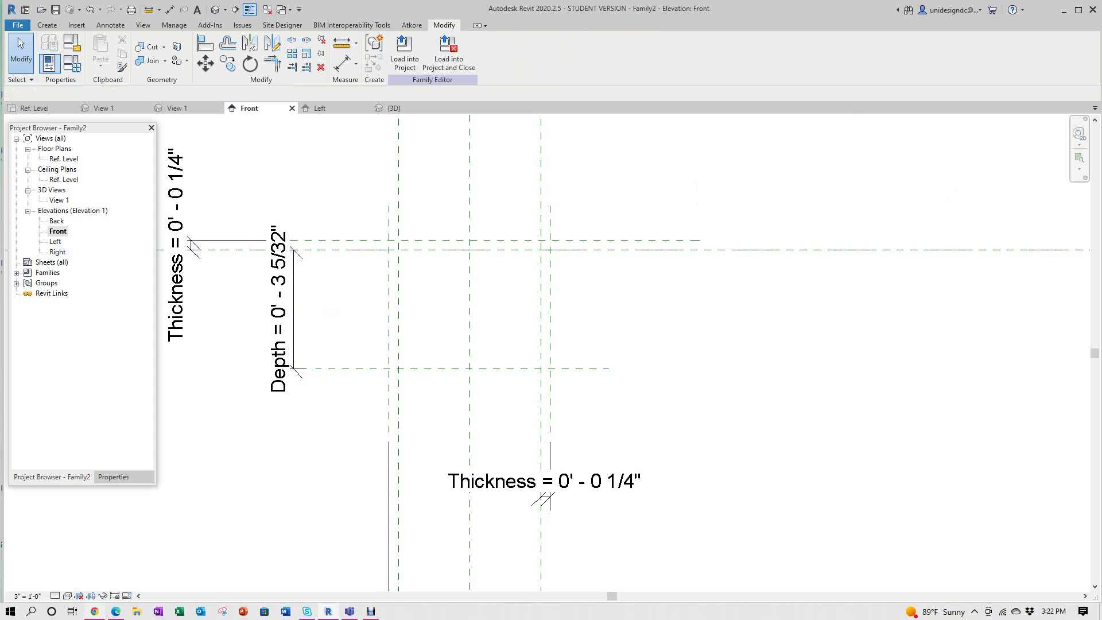
left_click(116, 611)
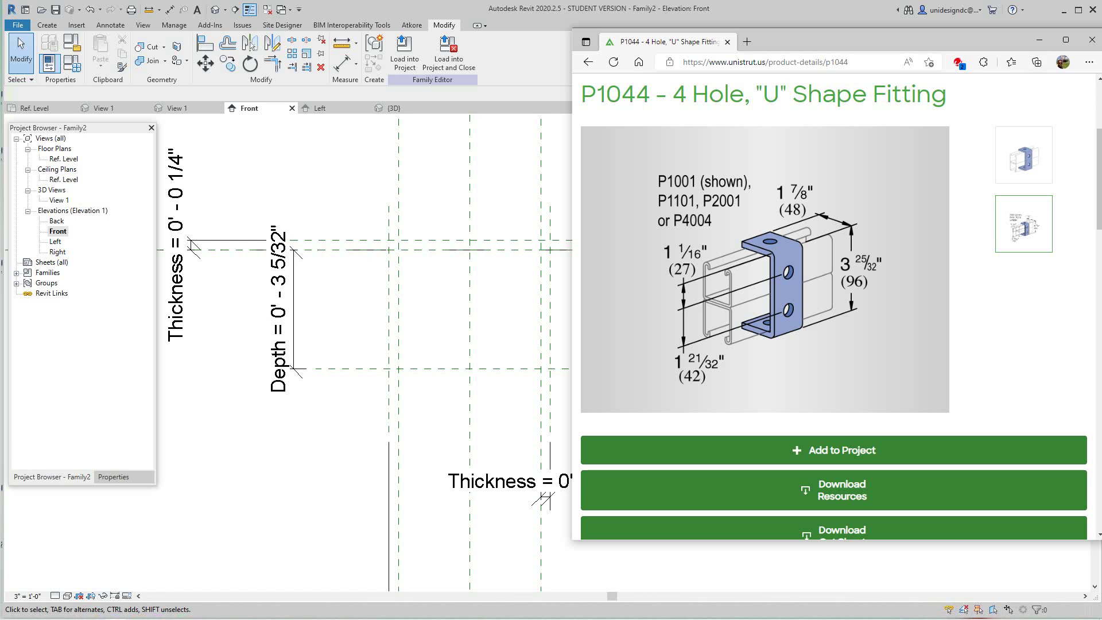
left_click(345, 310)
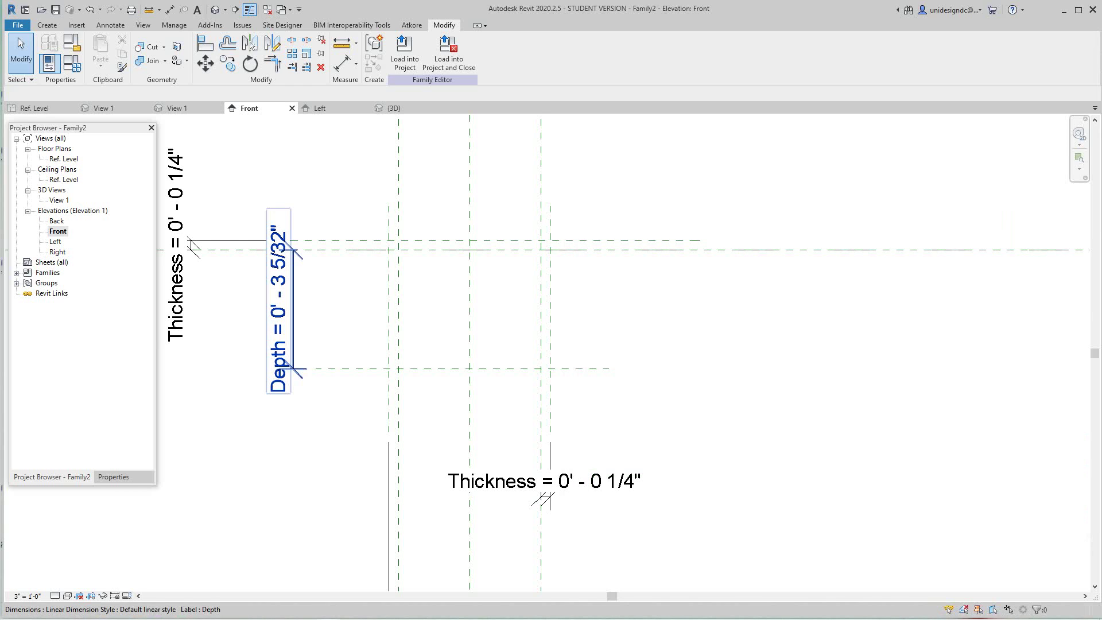
left_click(72, 64)
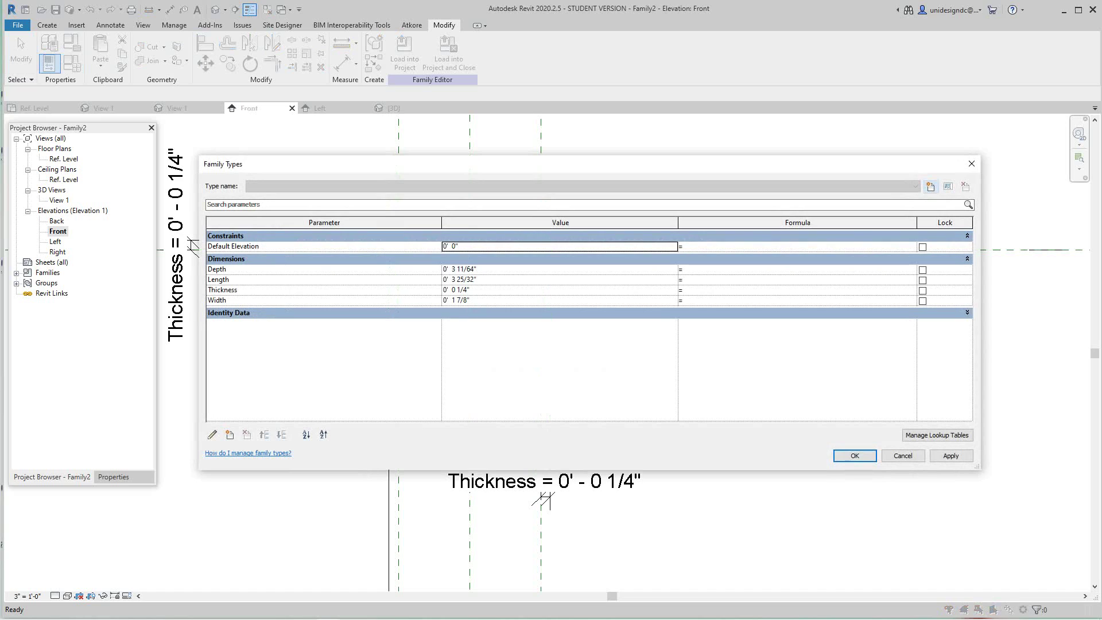
left_click(452, 269)
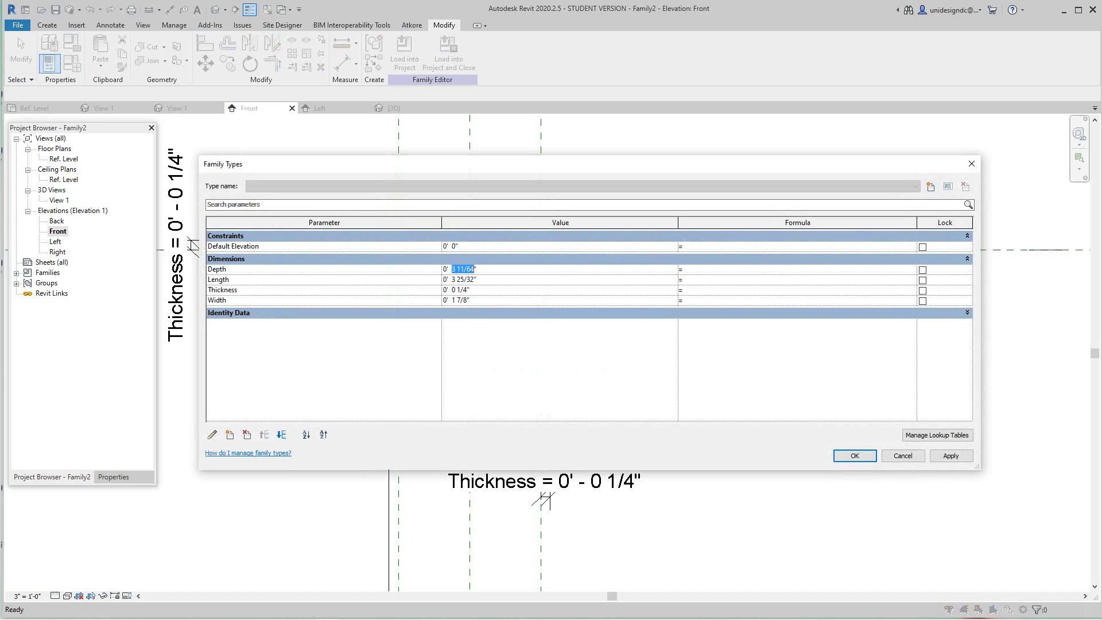
type("1")
left_click(951, 455)
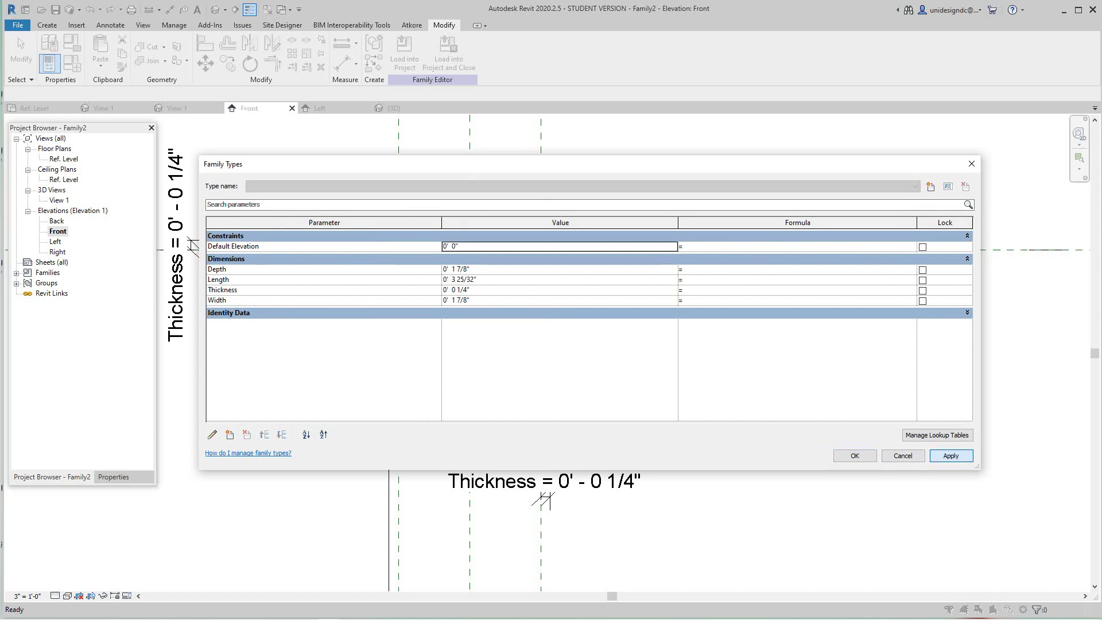
left_click(855, 455)
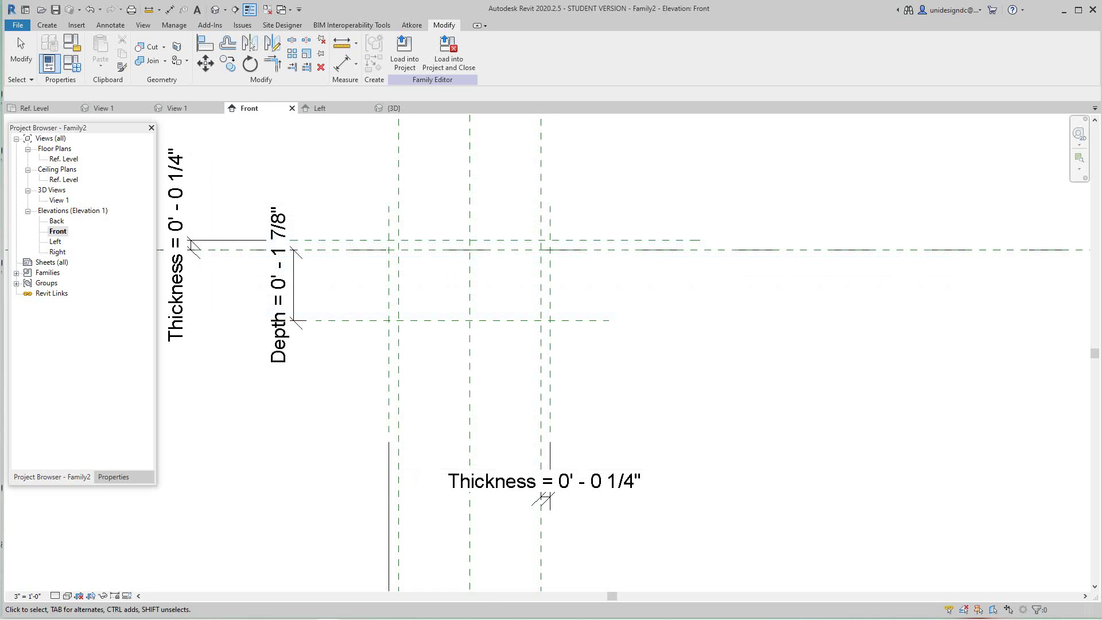
Examine the reference plane layout and its Thickness and Depth dimensions in the Front elevation
scroll(641, 305, "up", 3)
middle_click_drag(641, 305, 746, 380)
scroll(746, 379, "down", 1)
scroll(455, 332, "up", 3)
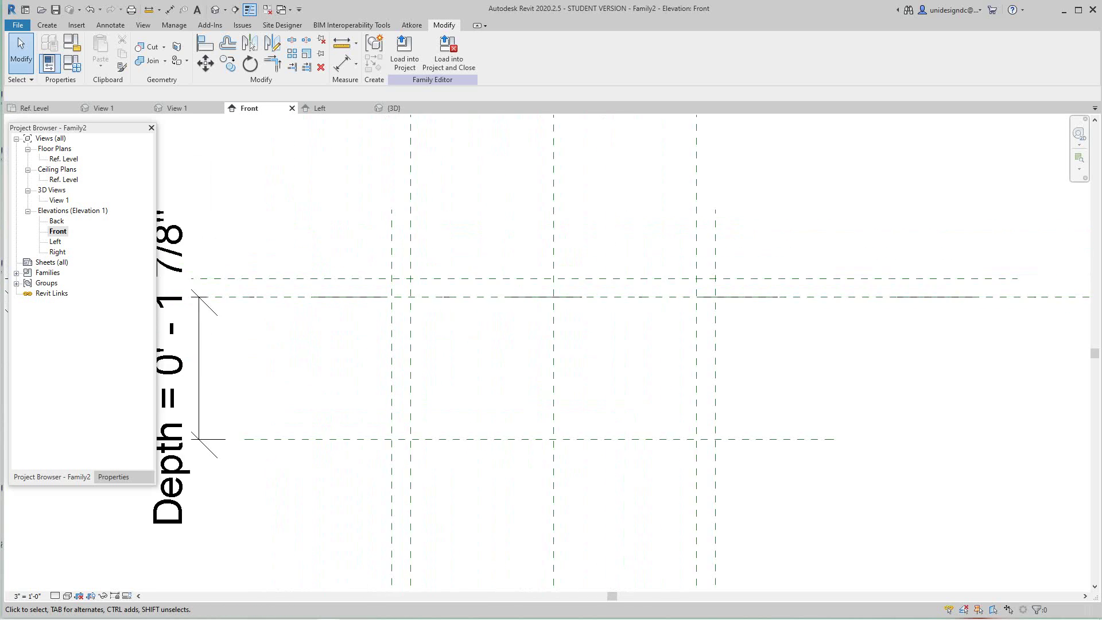
scroll(455, 331, "down", 3)
middle_click_drag(455, 331, 457, 334)
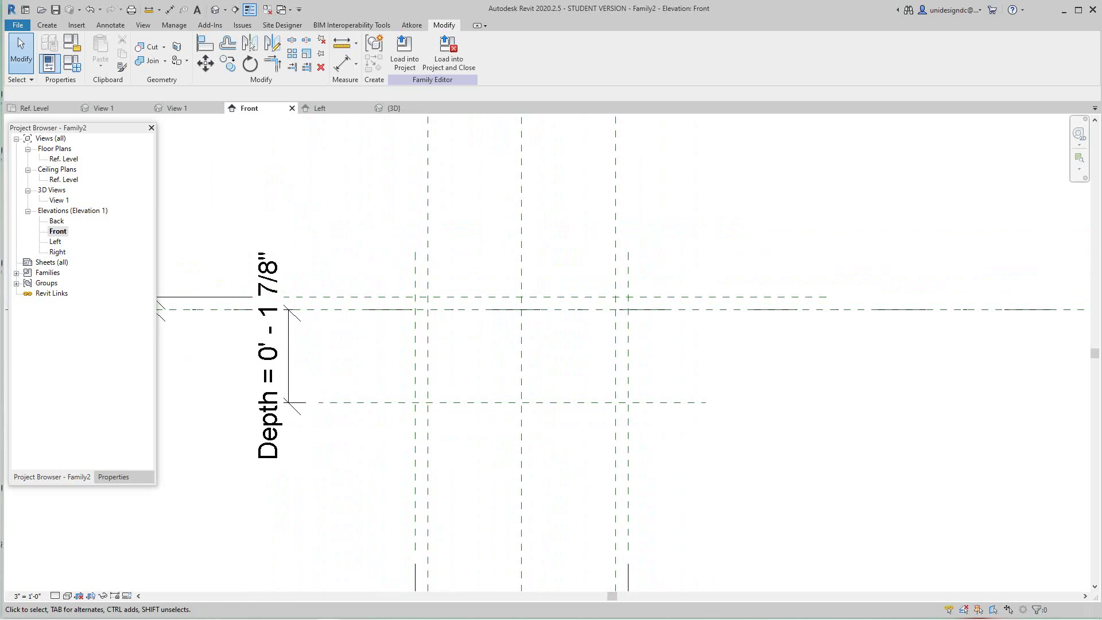
scroll(468, 353, "down", 1)
scroll(468, 352, "down", 2)
middle_click(459, 350)
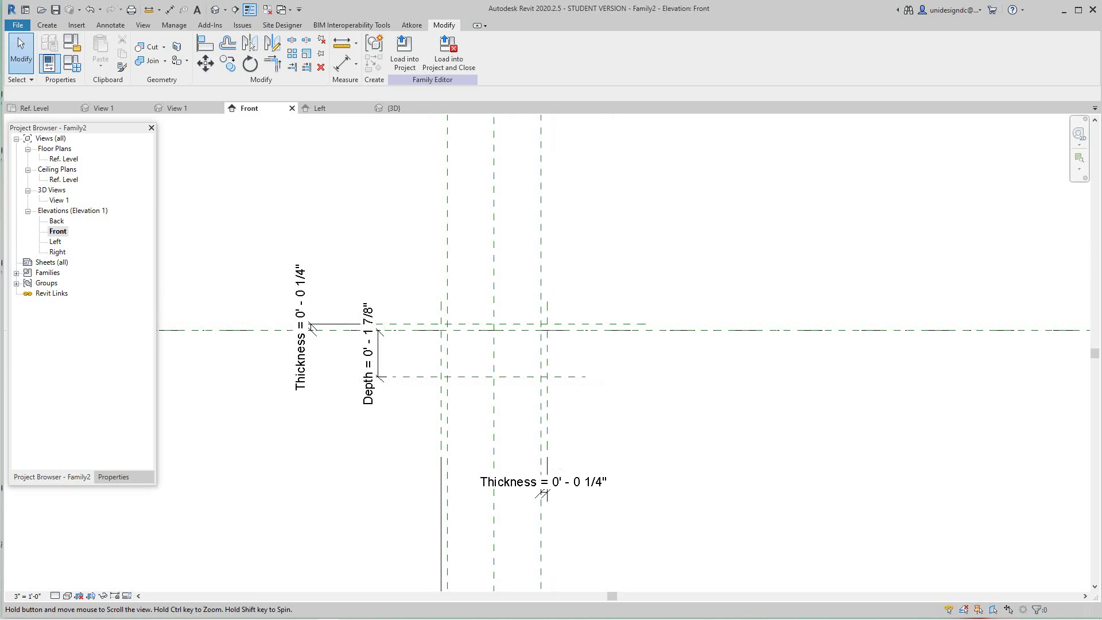
mouse_move(453, 349)
middle_mouse_down()
mouse_move(487, 372)
mouse_move(456, 361)
middle_mouse_up()
scroll(406, 345, "up", 1)
scroll(490, 356, "up", 3)
scroll(466, 343, "up", 1)
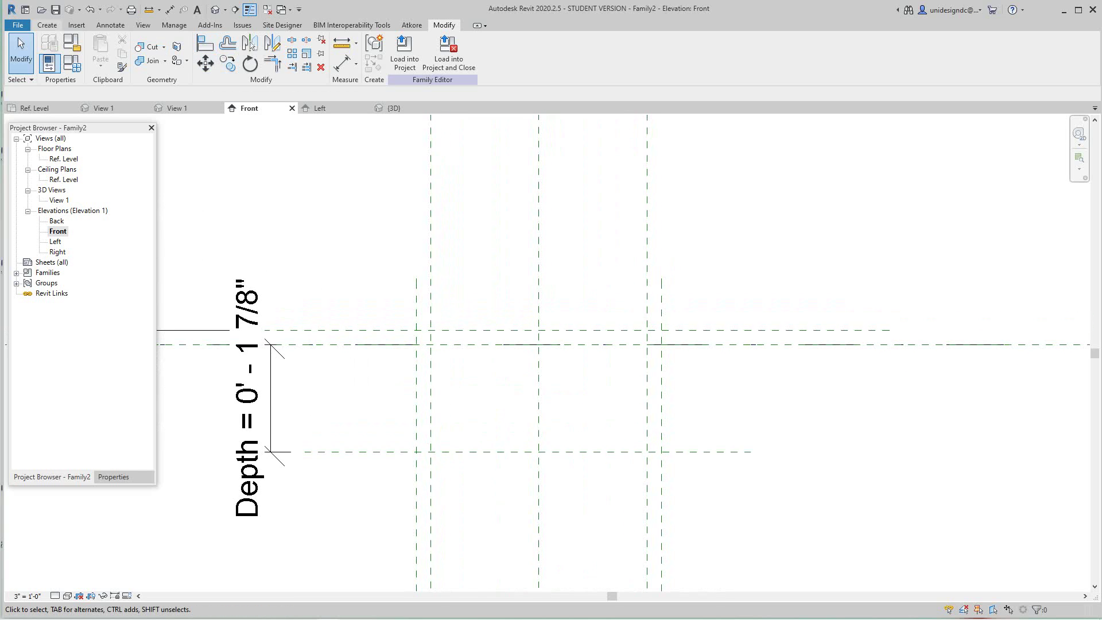
Start an extrusion in the Front elevation, check the P1044 drawing in the browser, and set the extrusion depth to 3"
left_click(47, 24)
left_click(102, 51)
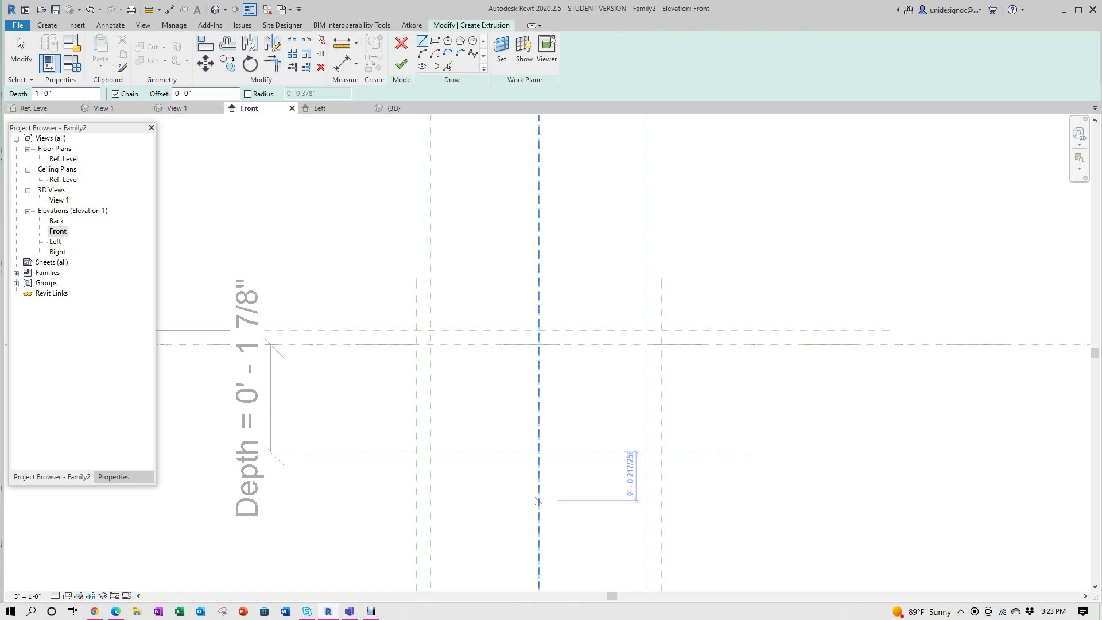
mouse_move(370, 612)
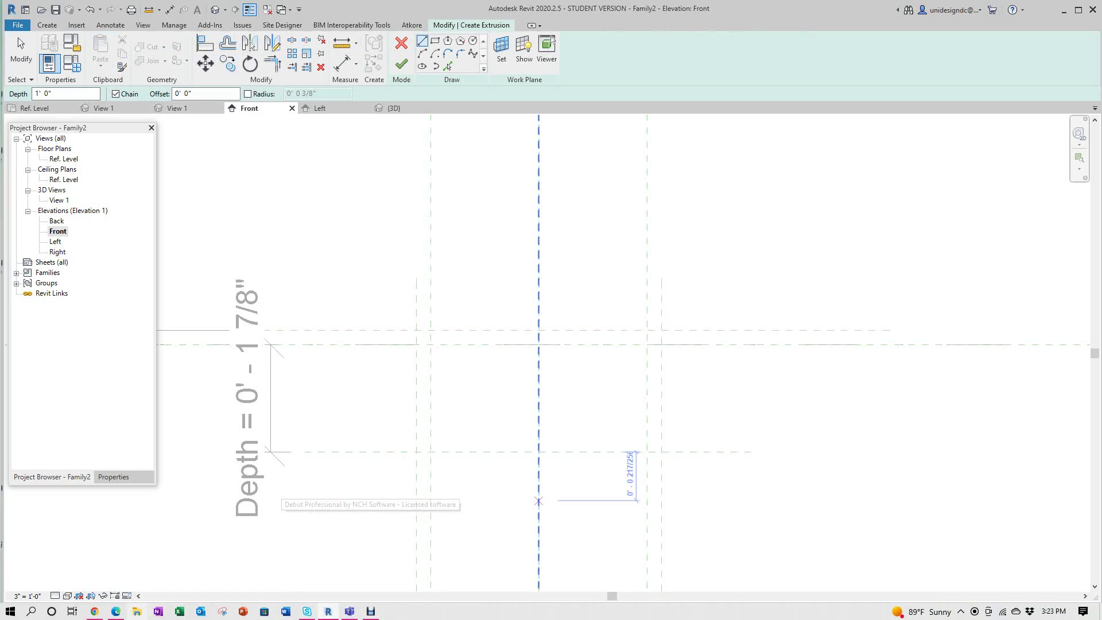
left_click(116, 611)
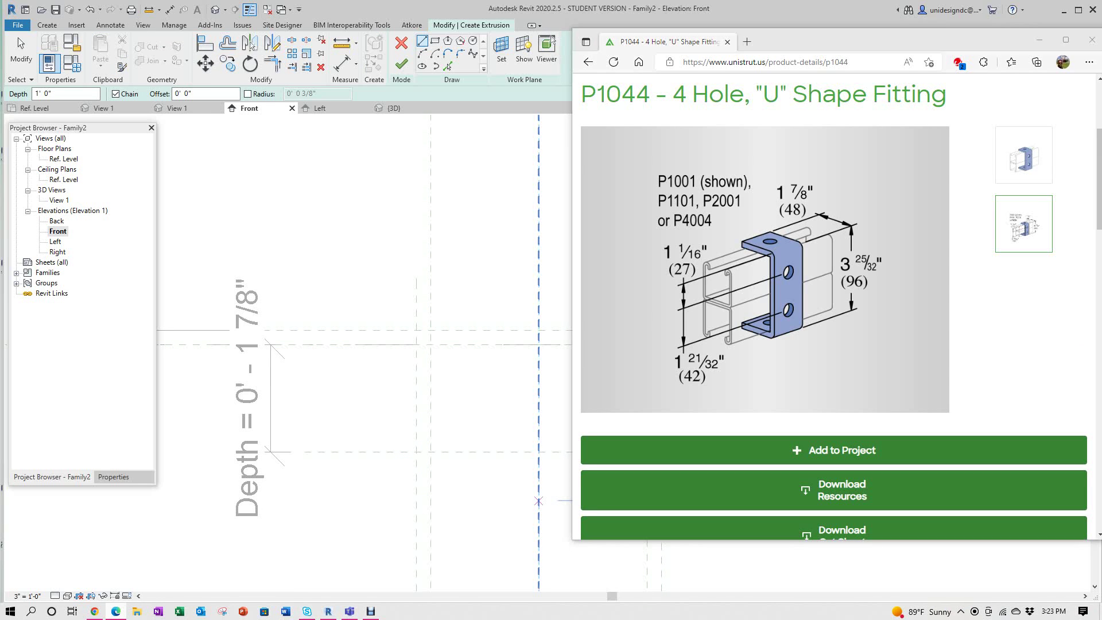
left_click(116, 611)
scroll(388, 378, "down", 2)
middle_click_drag(487, 459, 532, 471)
left_click_drag(53, 94, 32, 94)
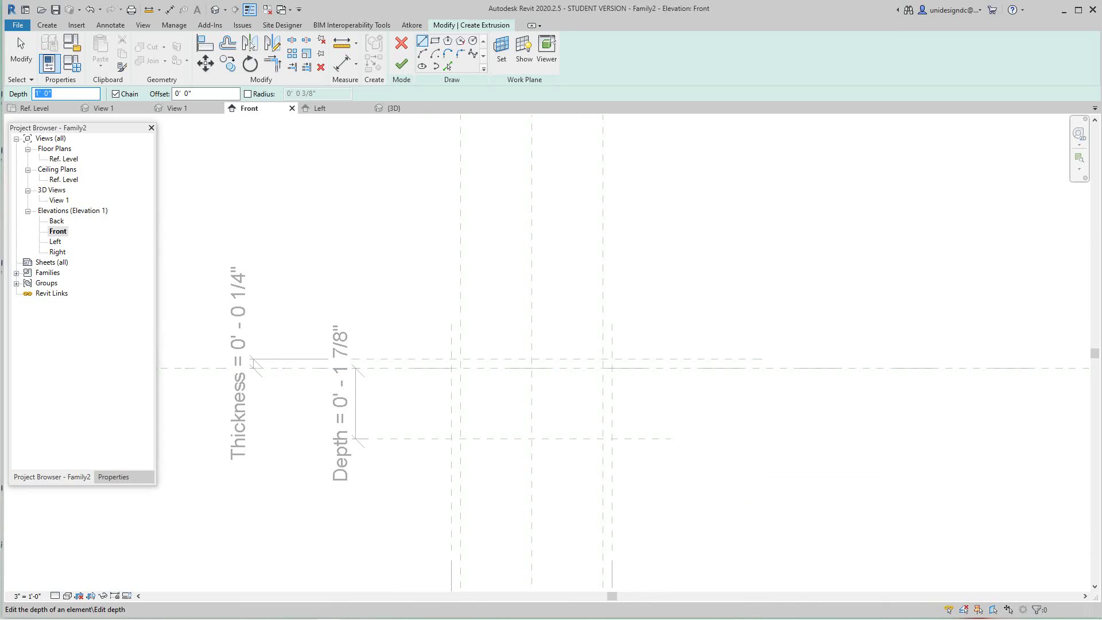
type("3")
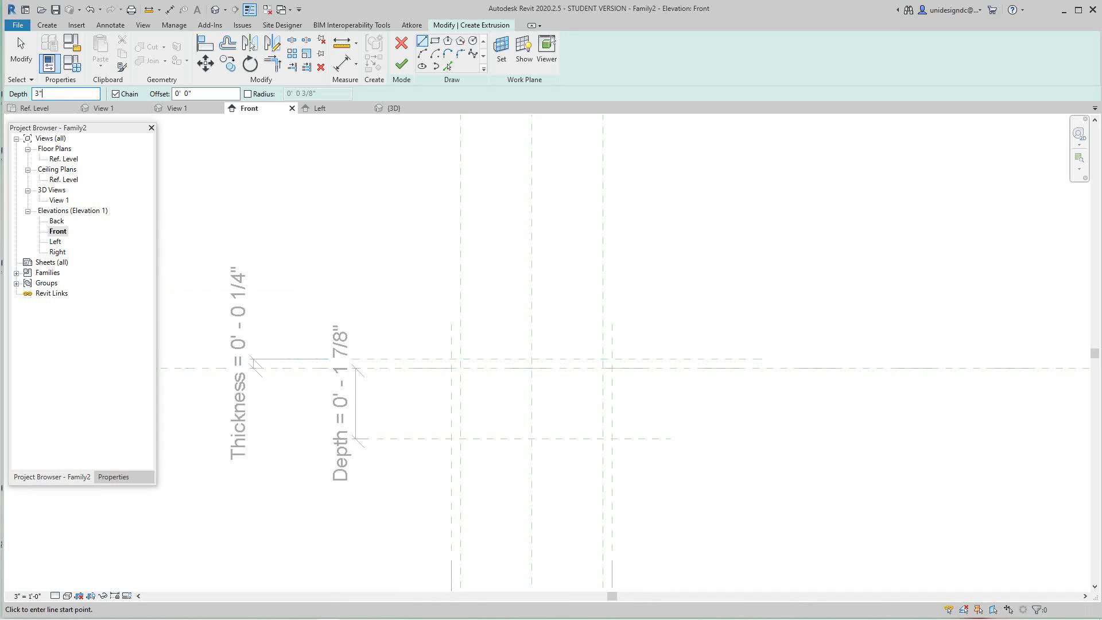
Pick locked sketch lines from the outer and inner vertical leg planes, the upper Thickness plane and the reference level
scroll(416, 328, "up", 1)
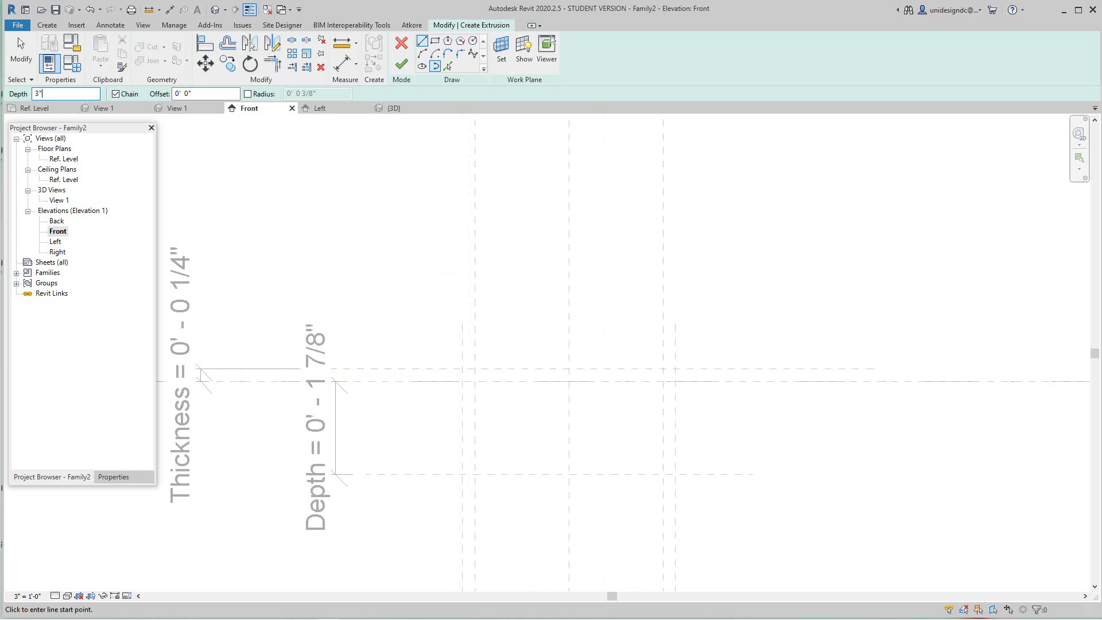
key("p")
key("l")
scroll(450, 439, "up", 2)
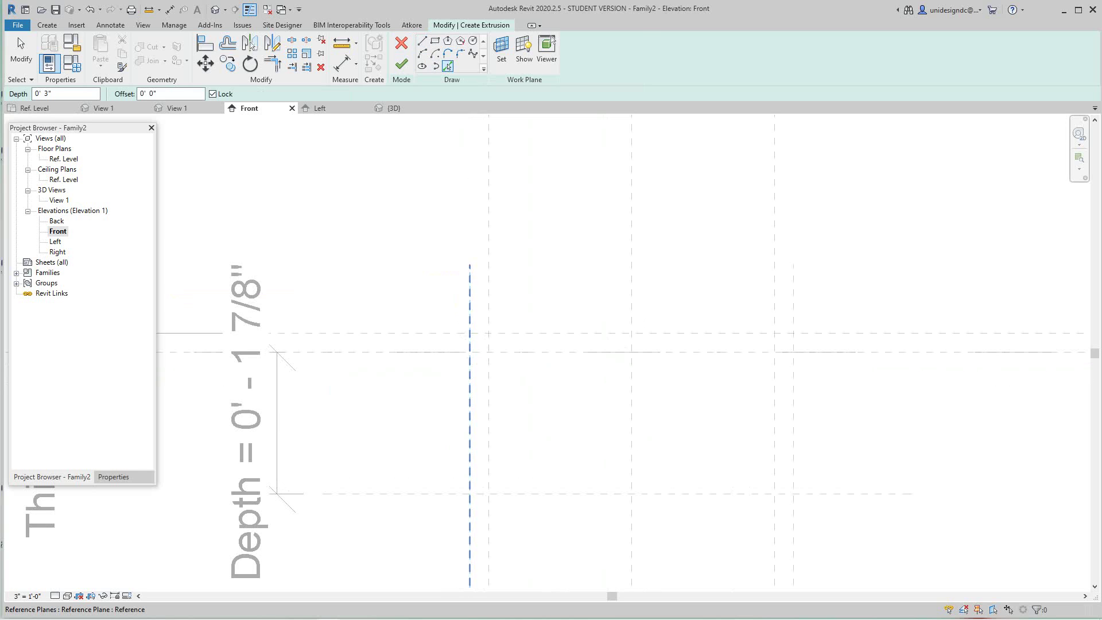
left_click(442, 333)
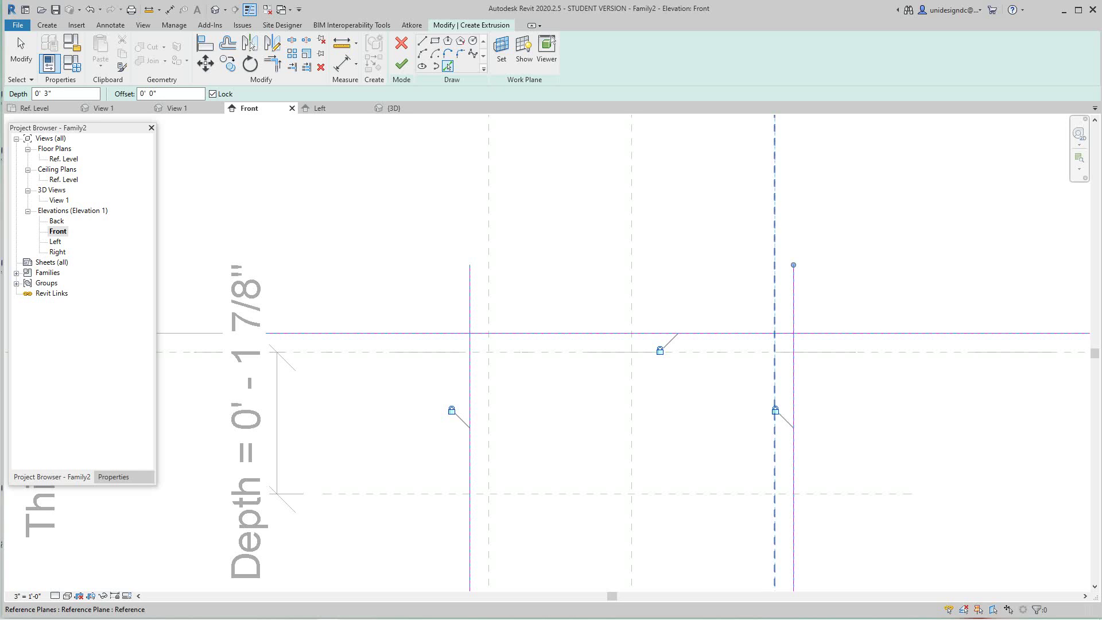
left_click(774, 287)
left_click(730, 352)
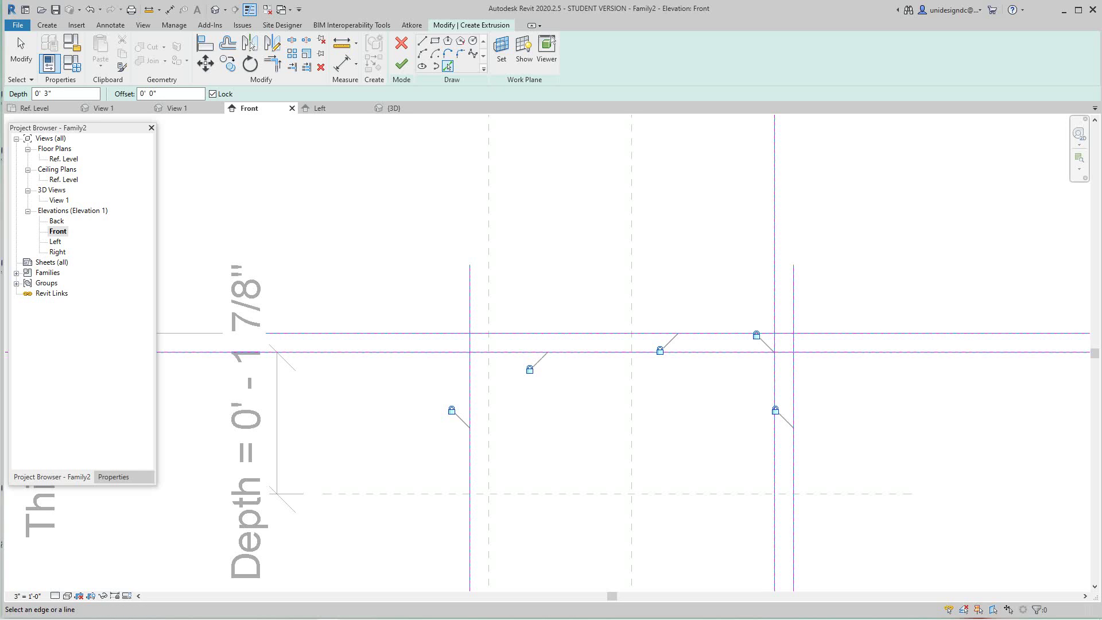
left_click(488, 396)
Sketch closing lines along the lower Depth reference plane, about 1" across the left leg and about 1 1/4" across the right leg
scroll(520, 417, "down", 5)
middle_click_drag(522, 417, 506, 327)
scroll(524, 389, "up", 4)
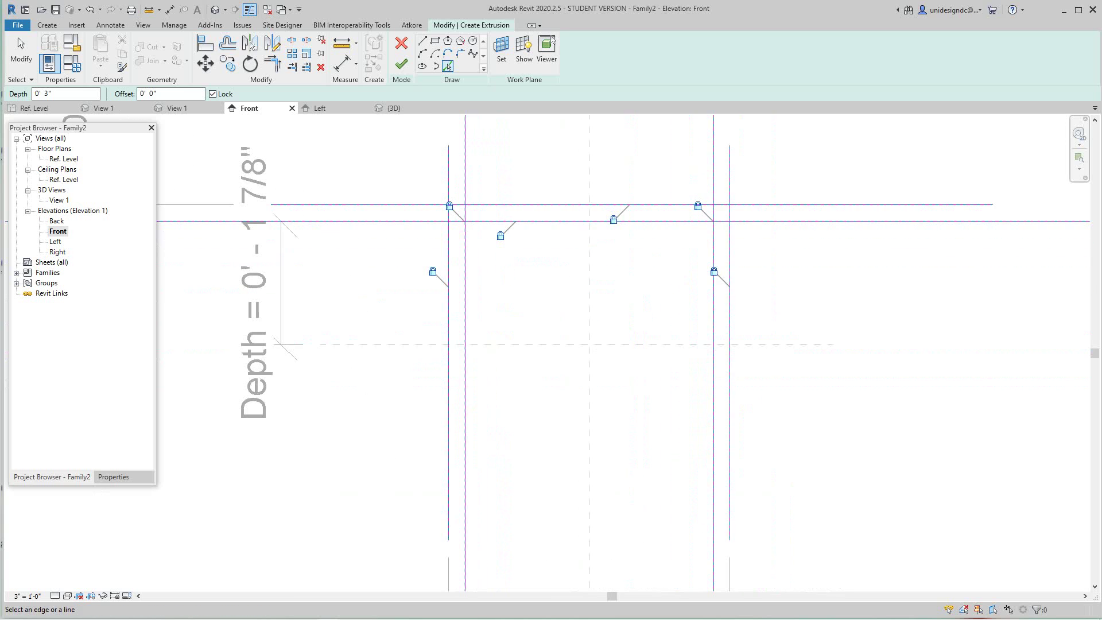
scroll(428, 355, "up", 3)
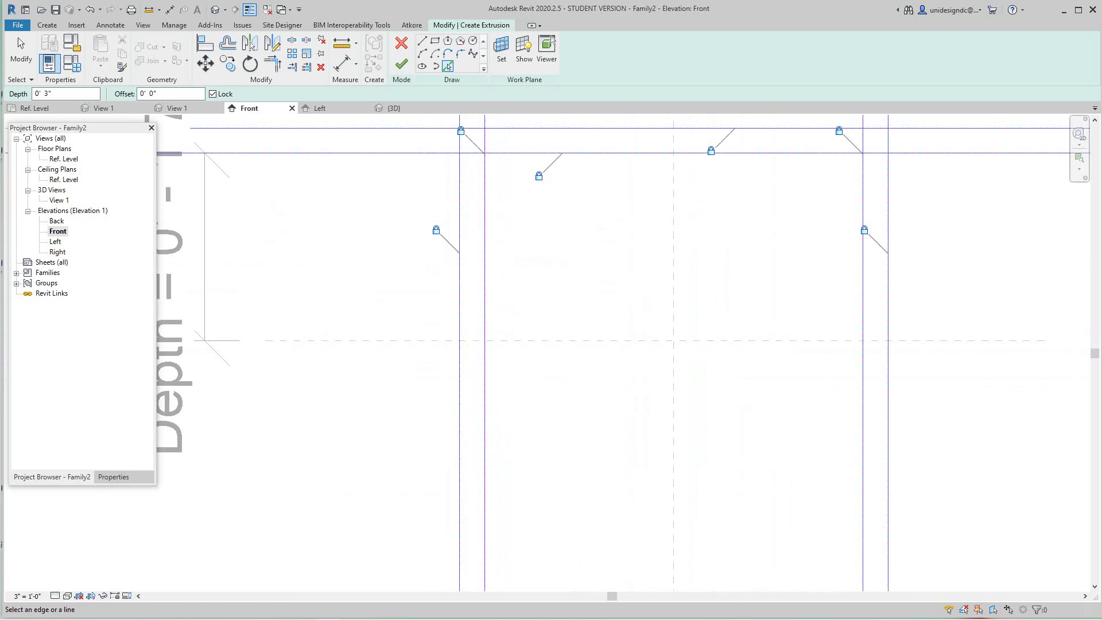
scroll(427, 357, "down", 5)
scroll(439, 386, "up", 4)
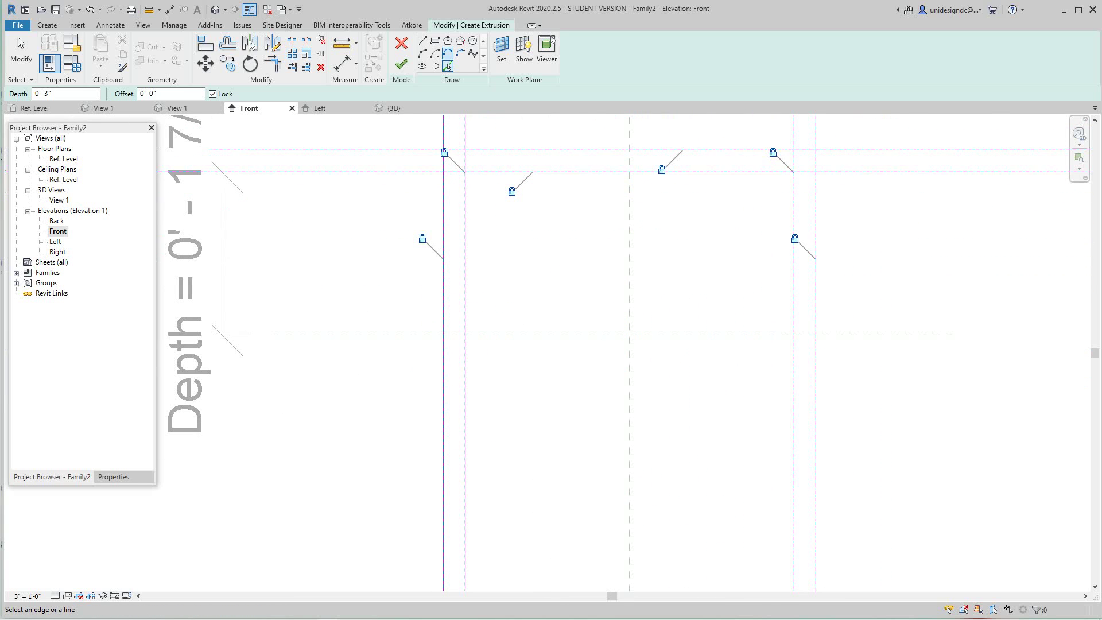
key("l")
key("i")
left_click(405, 334)
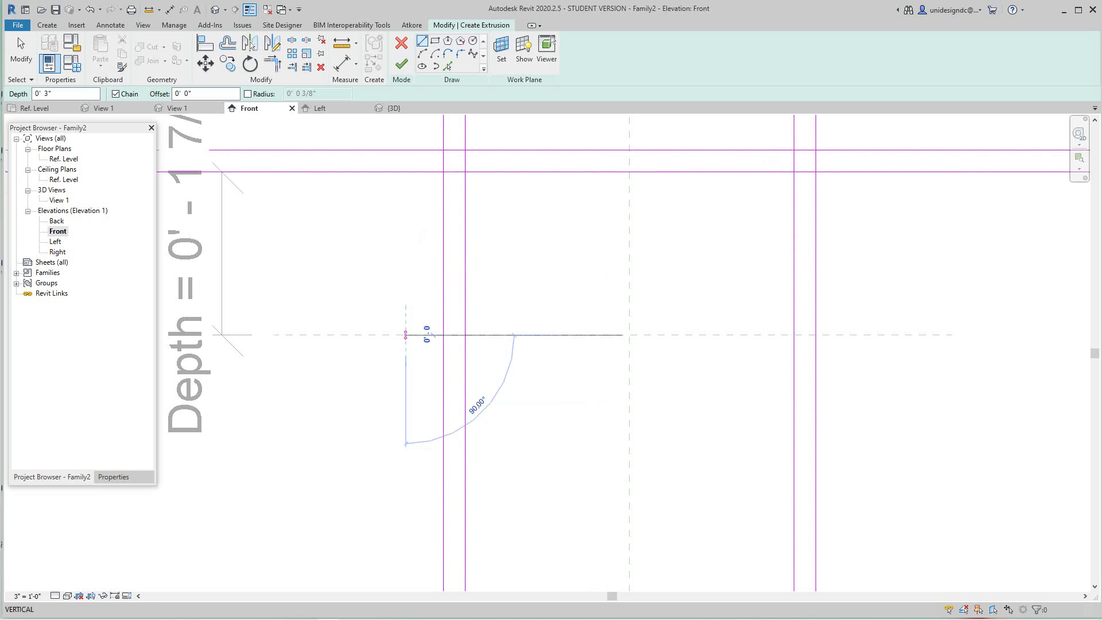
left_click(493, 335)
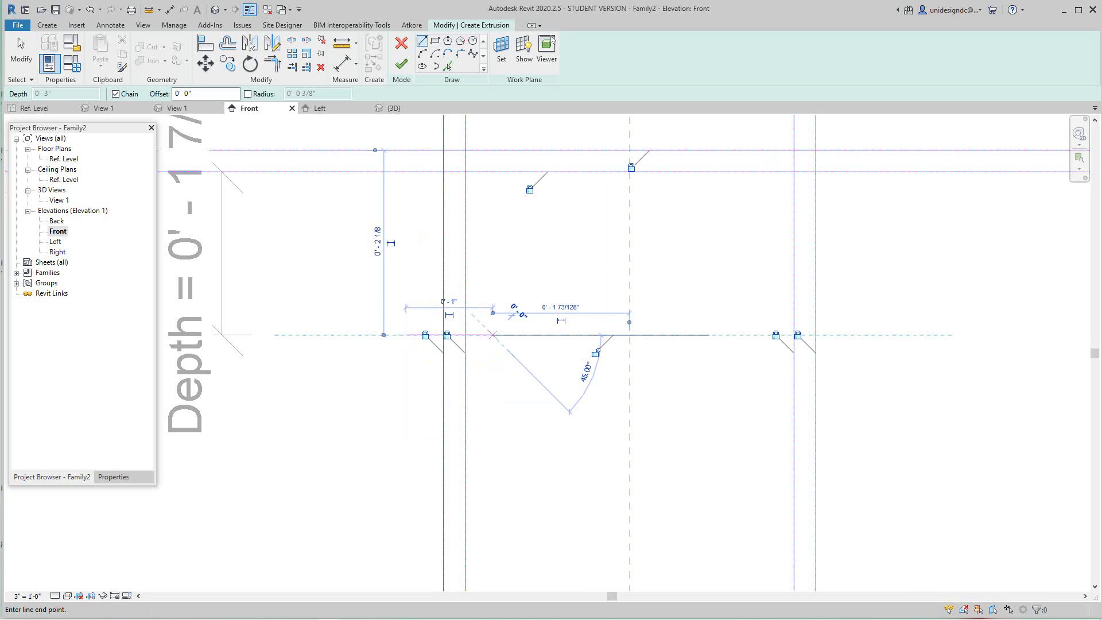
key("Escape")
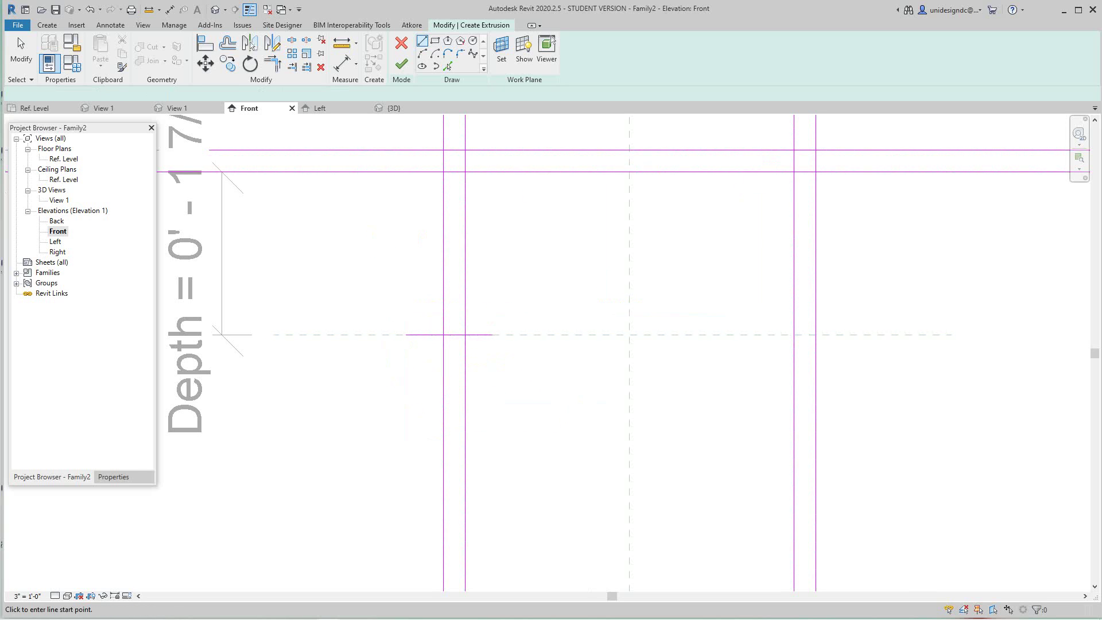
left_click(759, 335)
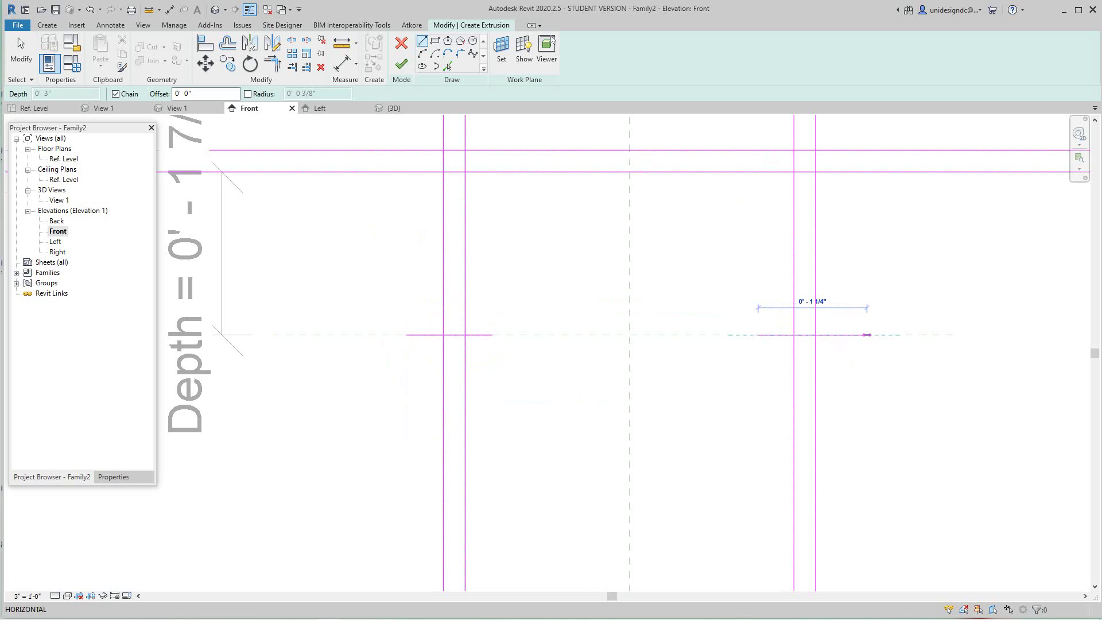
left_click(867, 335)
key("Escape")
Trim the inner and outer vertical lines of both legs to corners with the short closing lines at their lower ends
scroll(716, 407, "down", 2)
middle_click_drag(717, 407, 677, 478)
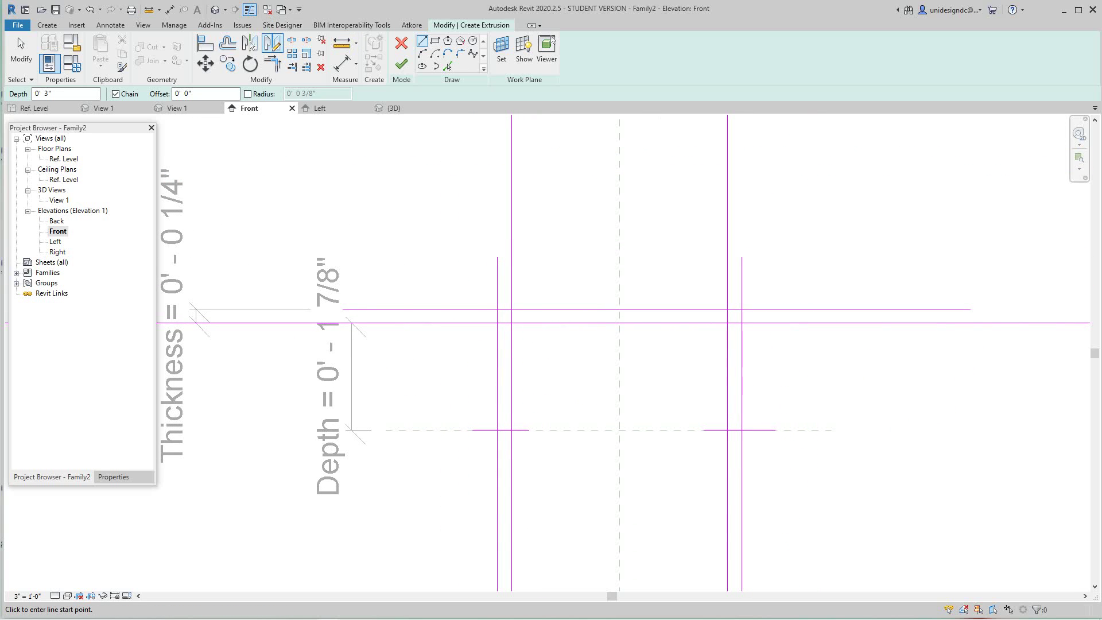
left_click(273, 64)
scroll(466, 424, "up", 3)
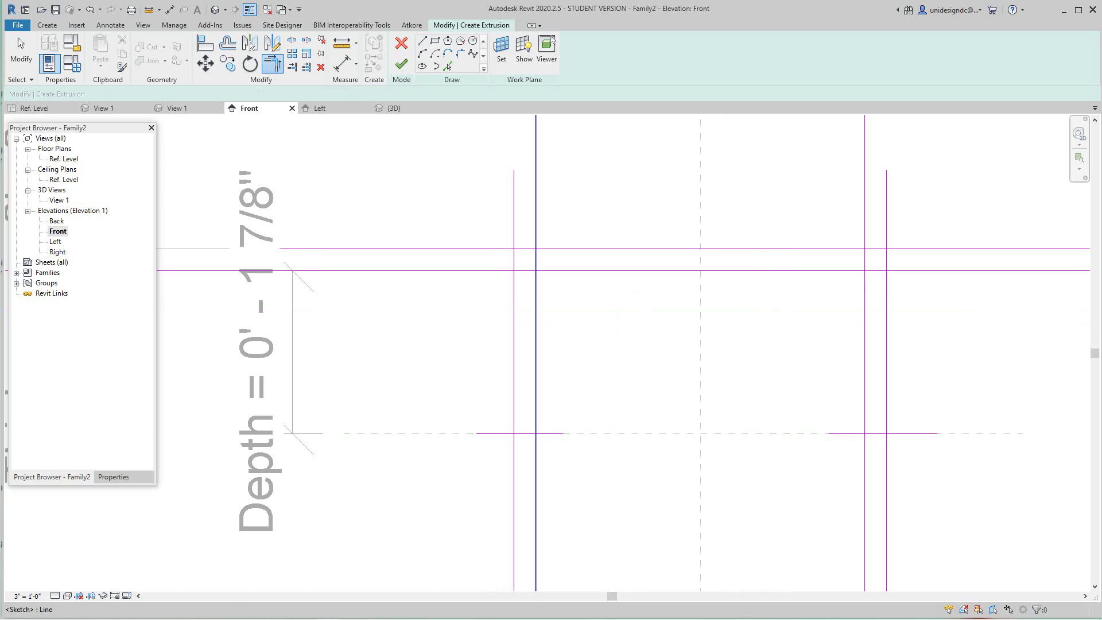
left_click(536, 399)
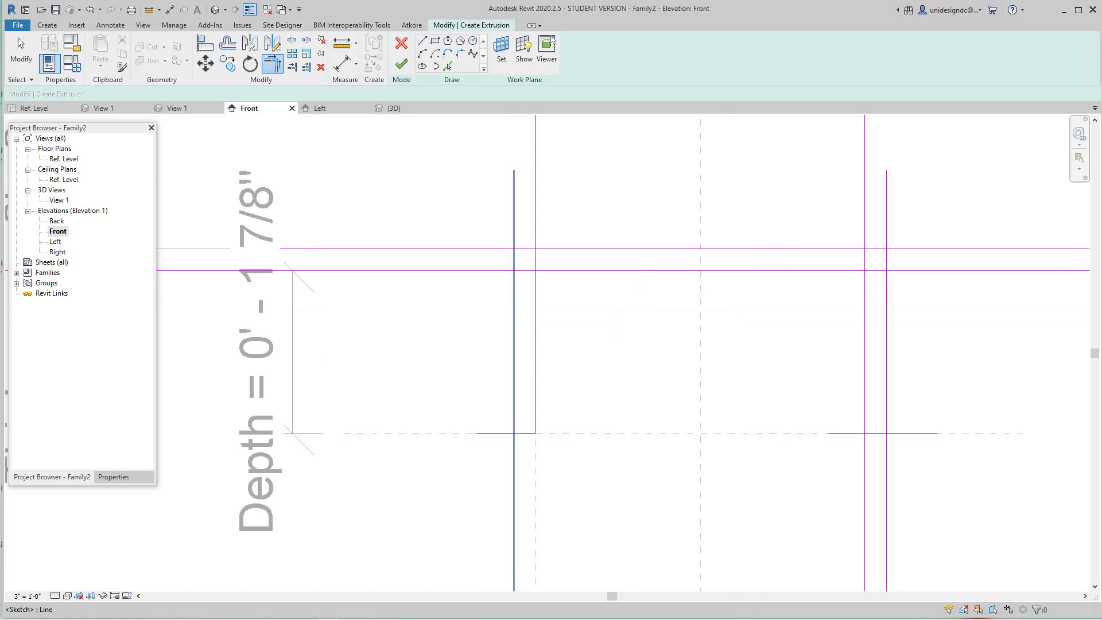
left_click(514, 403)
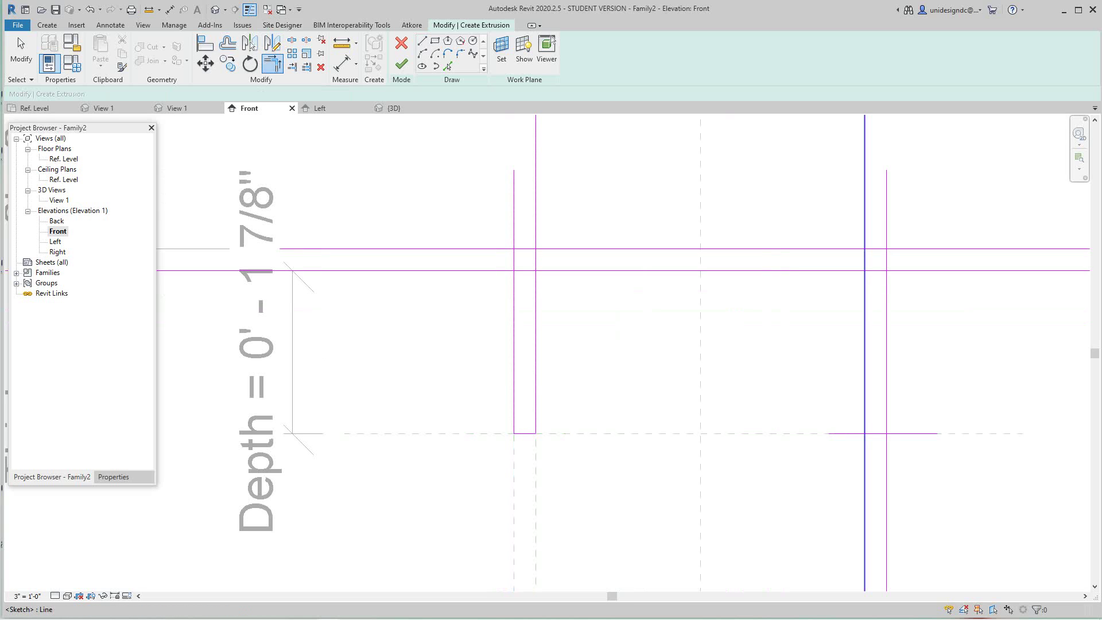
left_click(865, 404)
left_click(876, 433)
left_click(887, 407)
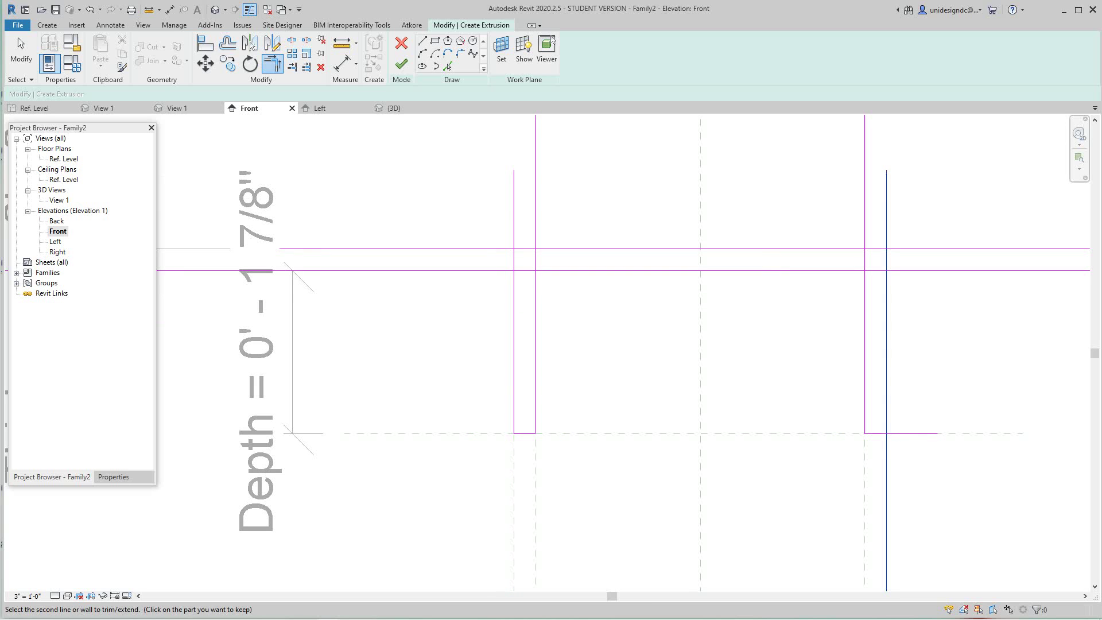
left_click(876, 434)
Examine the bend corners of the fitting on the P1044 drawing in the browser and compare them with the sketch
scroll(778, 370, "down", 2)
middle_click_drag(607, 298, 591, 392)
scroll(590, 396, "up", 2)
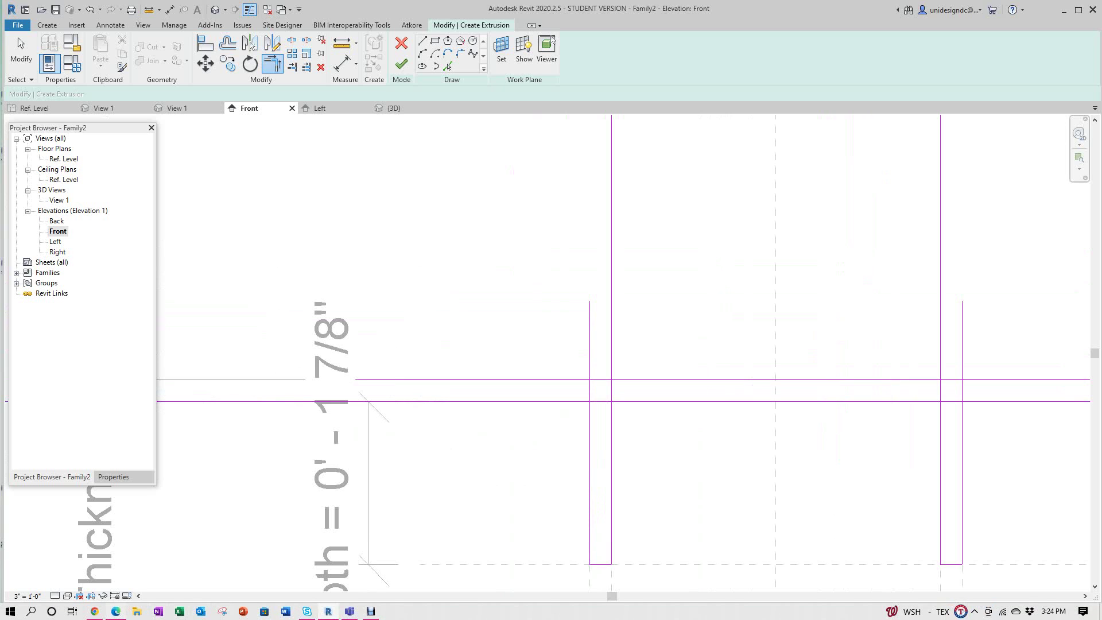
left_click(116, 612)
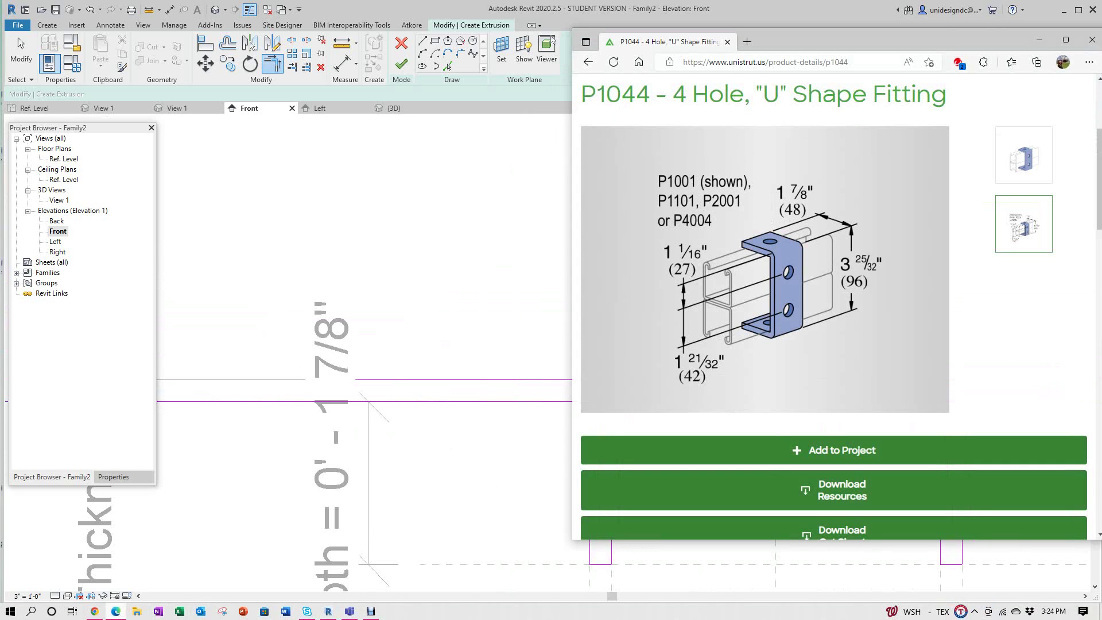
left_click(116, 611)
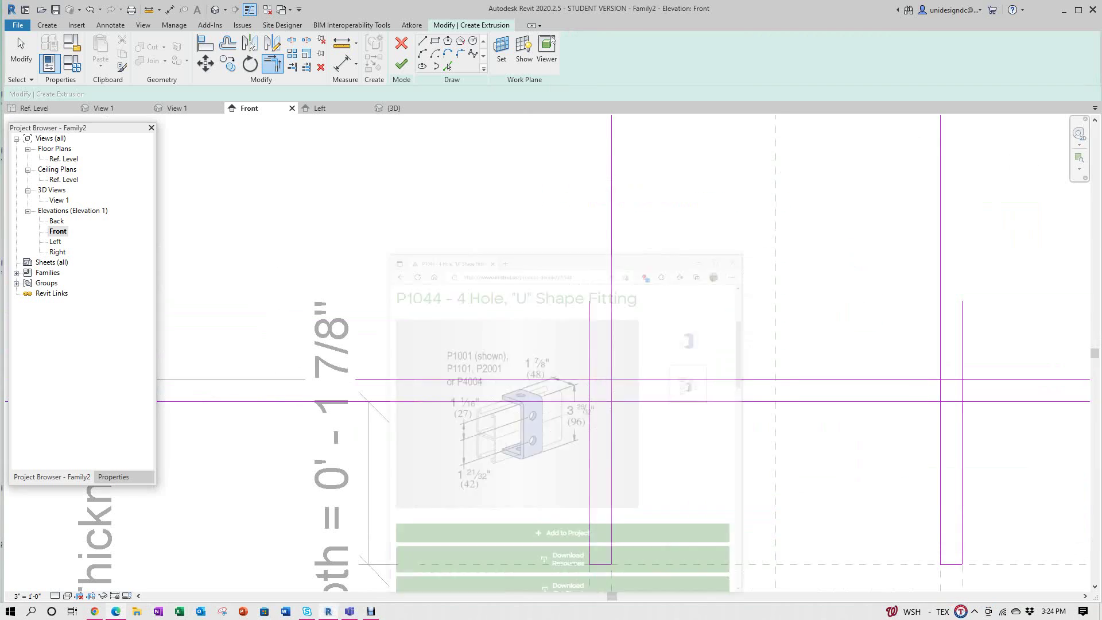
scroll(476, 459, "down", 2)
scroll(591, 450, "up", 1)
scroll(588, 448, "up", 2)
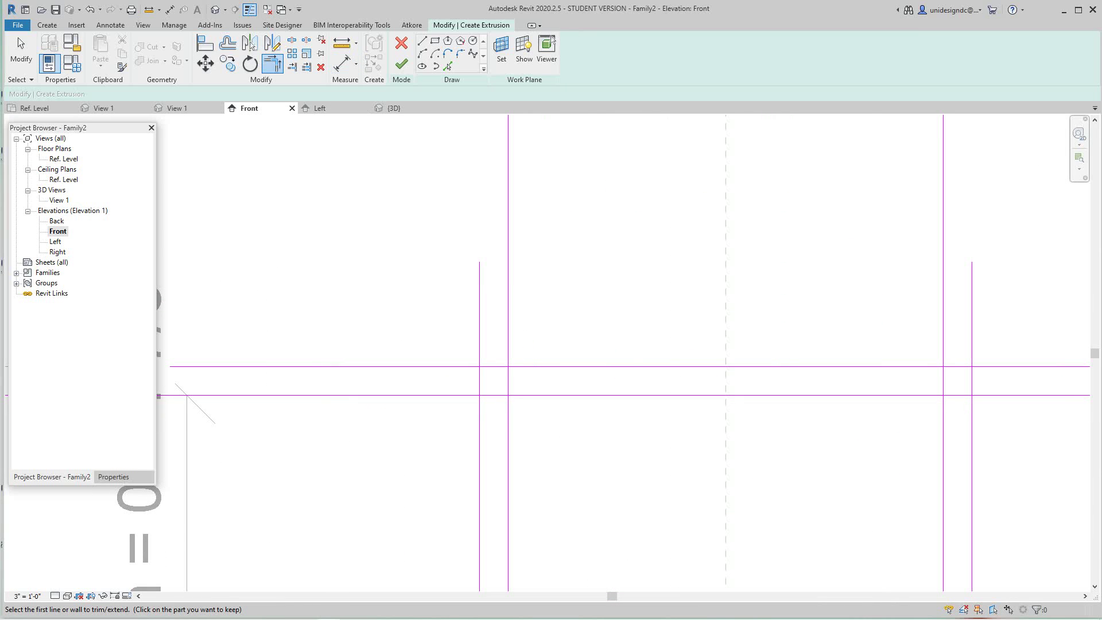
Trim the reference level line and the two inner leg lines into the inner corners of the U profile
right_click(364, 178)
left_click(380, 186)
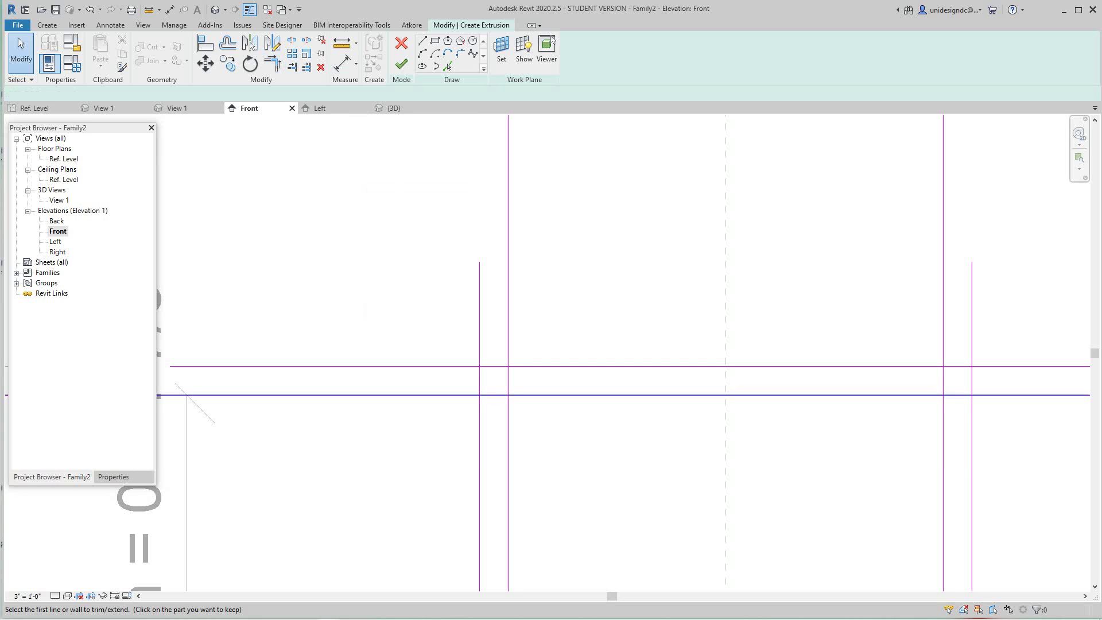
left_click(554, 395)
left_click(508, 437)
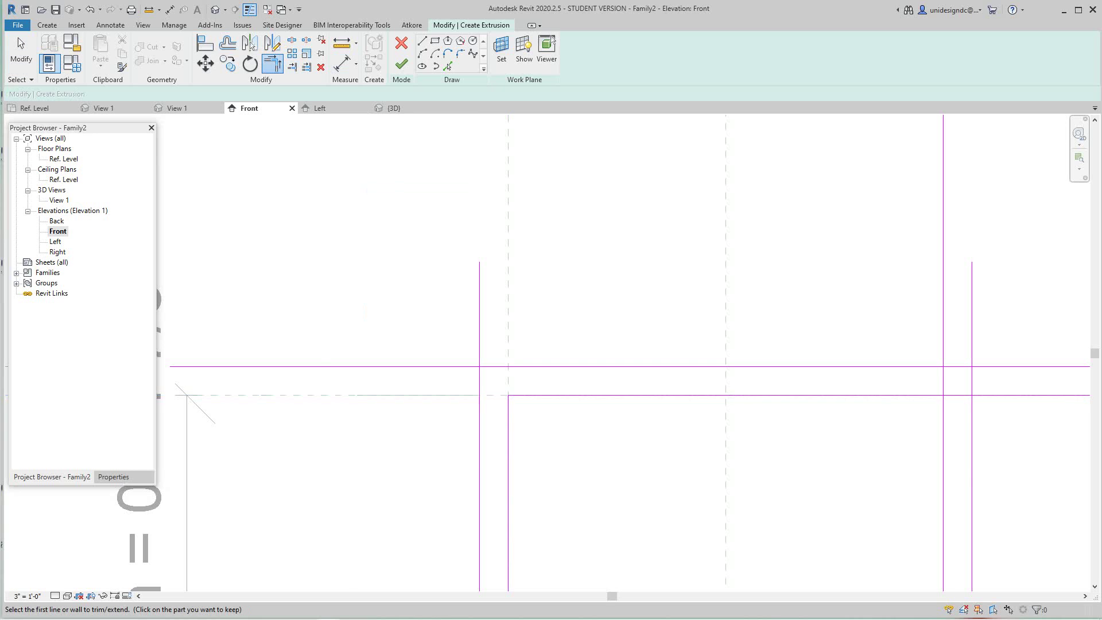
scroll(694, 454, "down", 3)
left_click(763, 415)
left_click(859, 453)
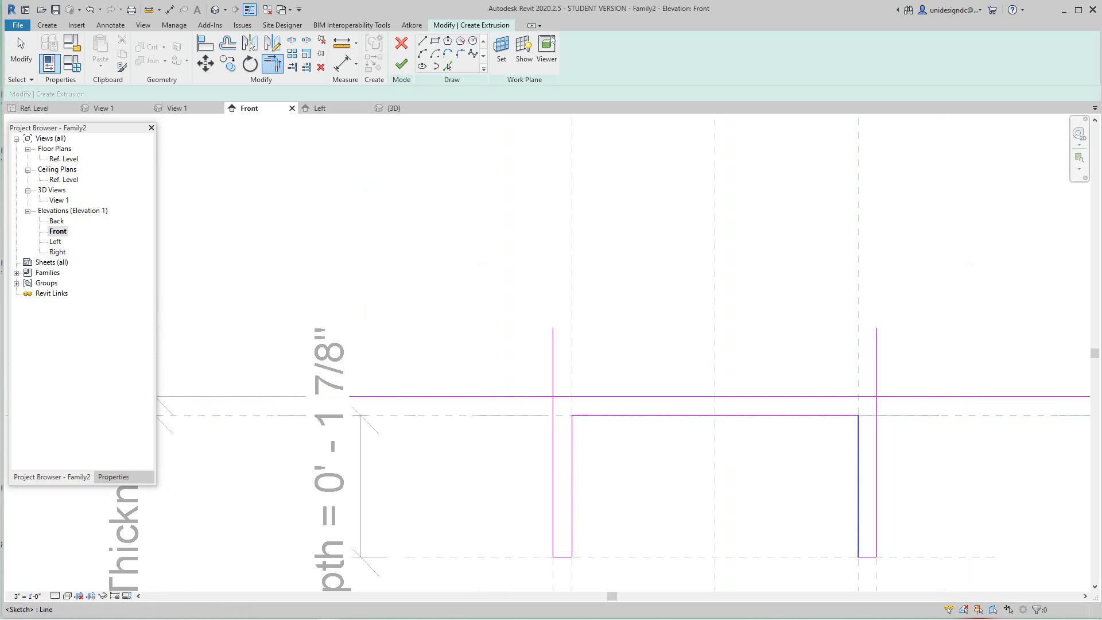
Round both outer corners of the U profile with fillet arcs of 0' 0 1/4" radius
scroll(622, 442, "up", 2)
scroll(557, 432, "up", 2)
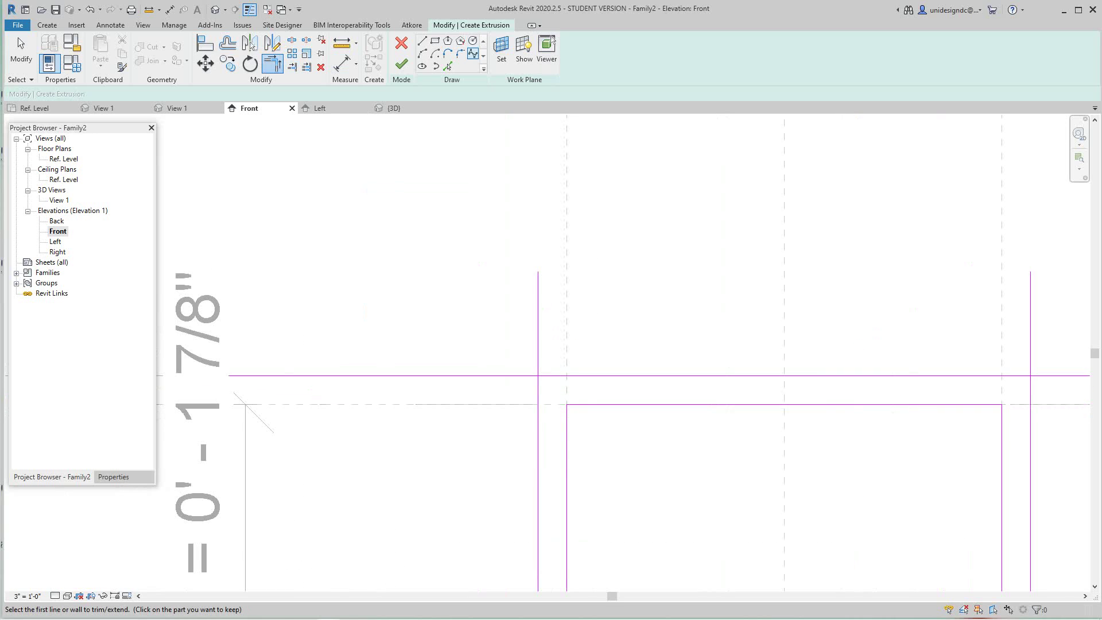
key("Escape")
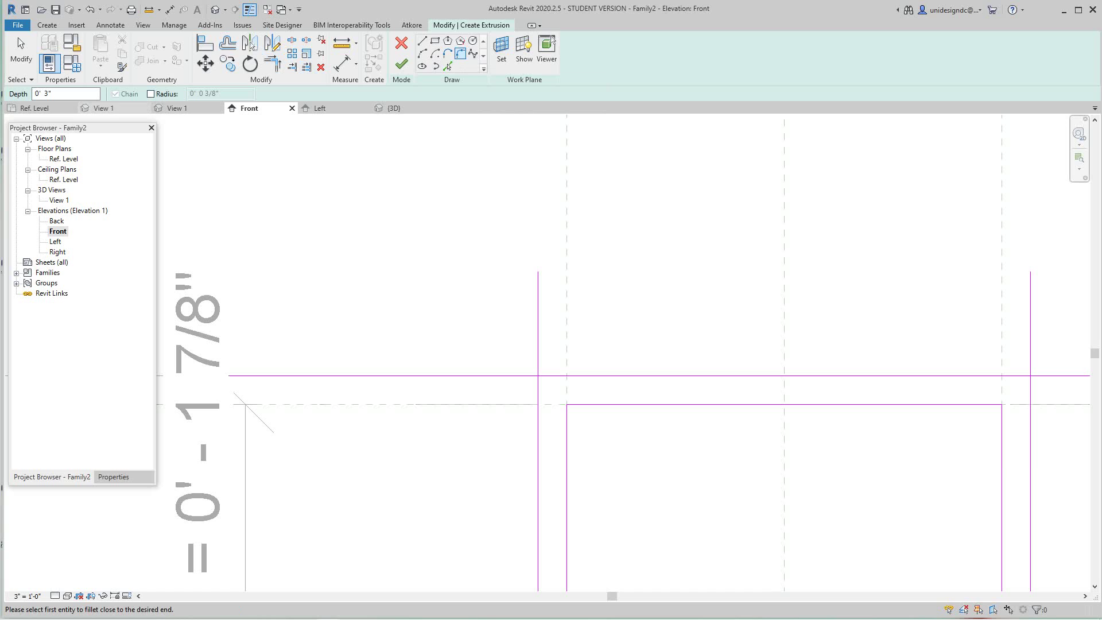
left_click(150, 94)
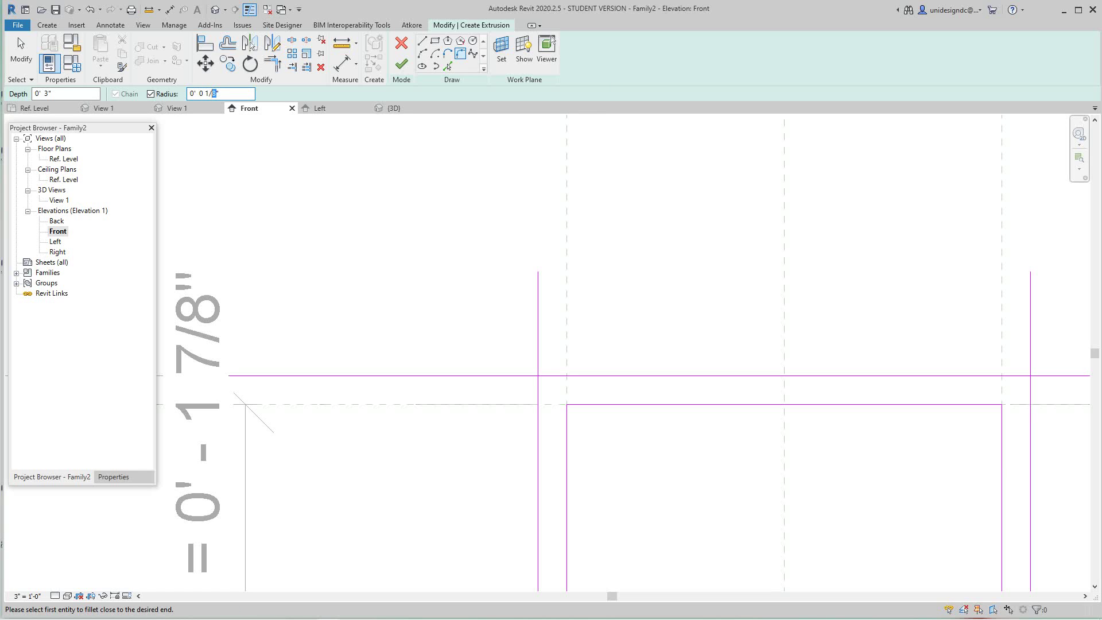
type("4")
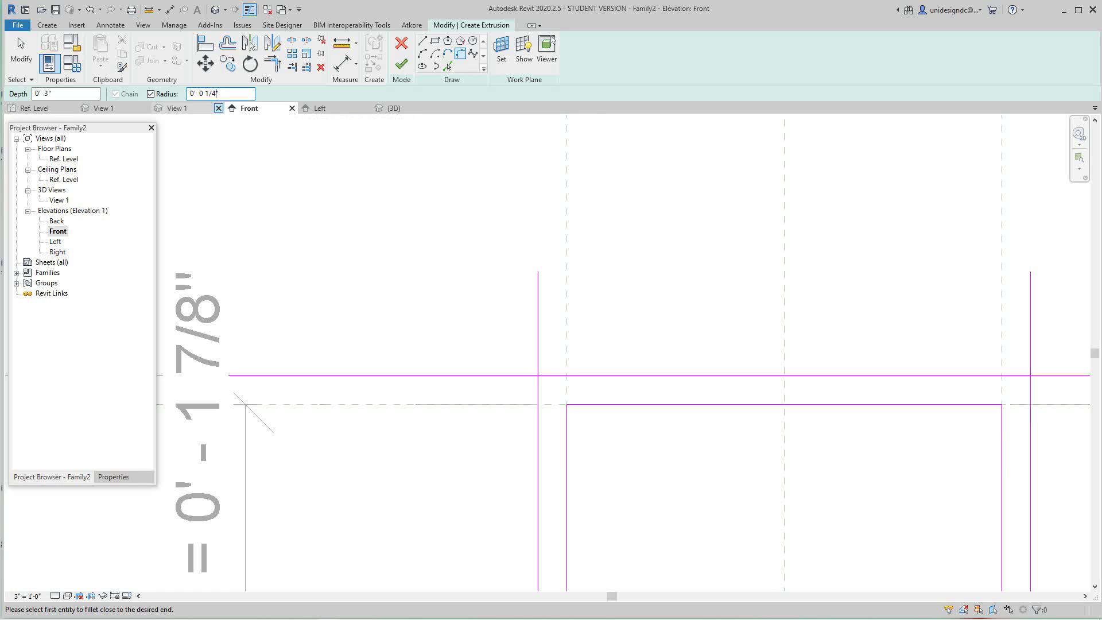
left_click(538, 403)
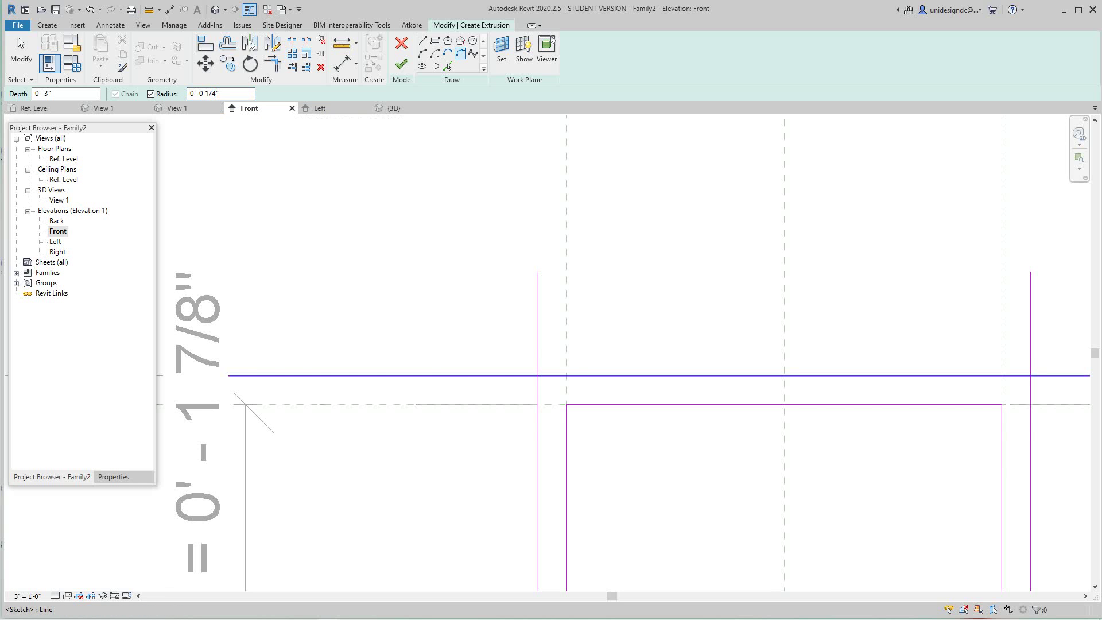
left_click(561, 376)
left_click(558, 392)
scroll(709, 468, "down", 2)
middle_click_drag(710, 468, 505, 463)
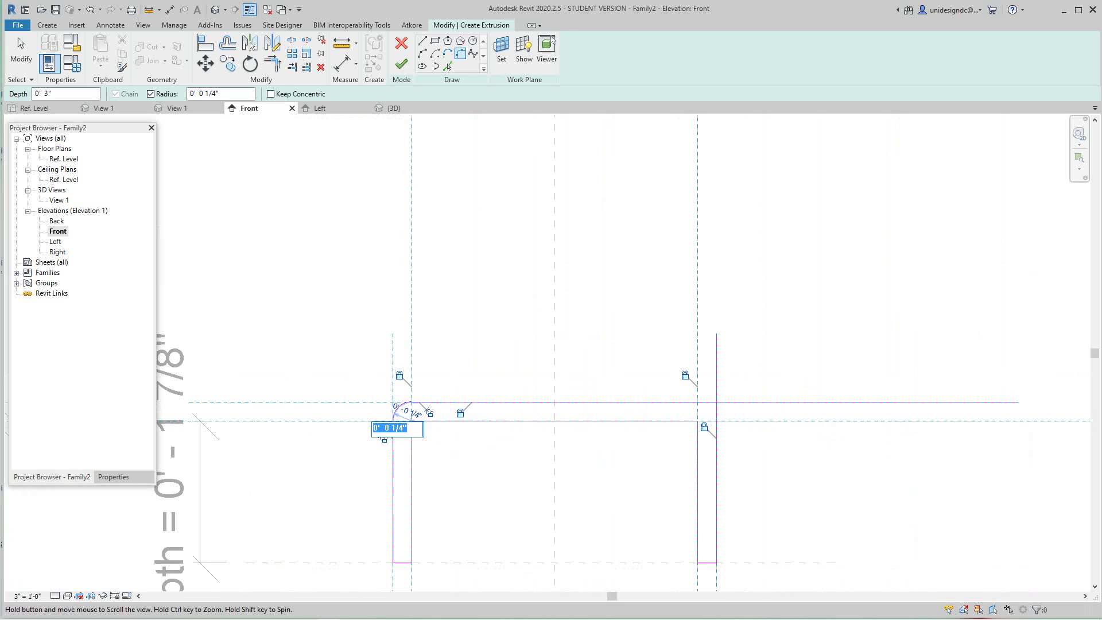
left_click(668, 403)
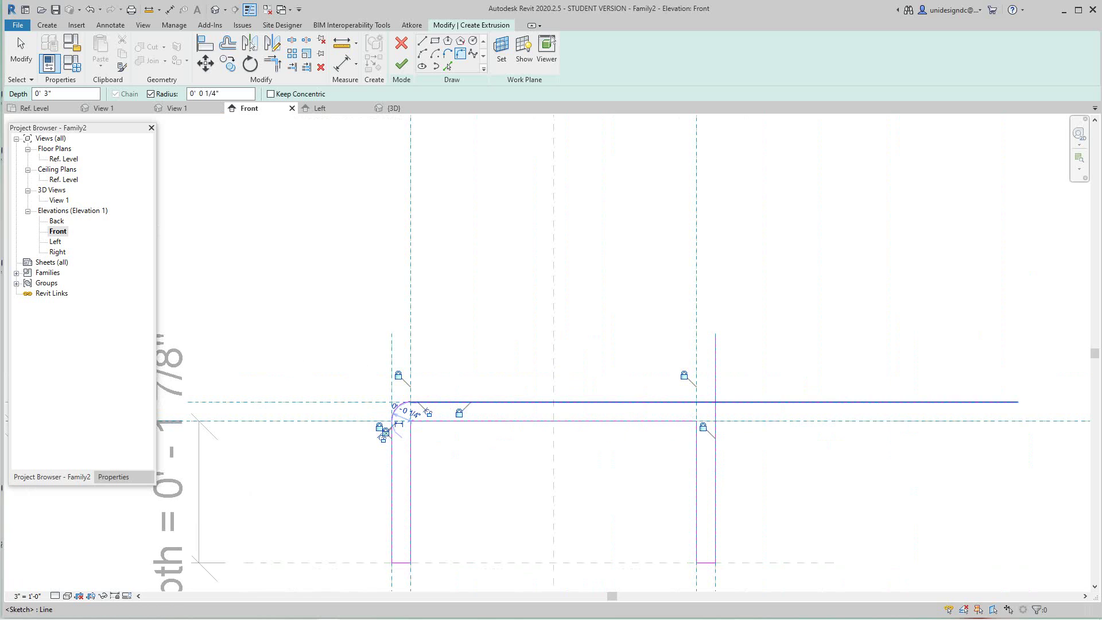
left_click(715, 436)
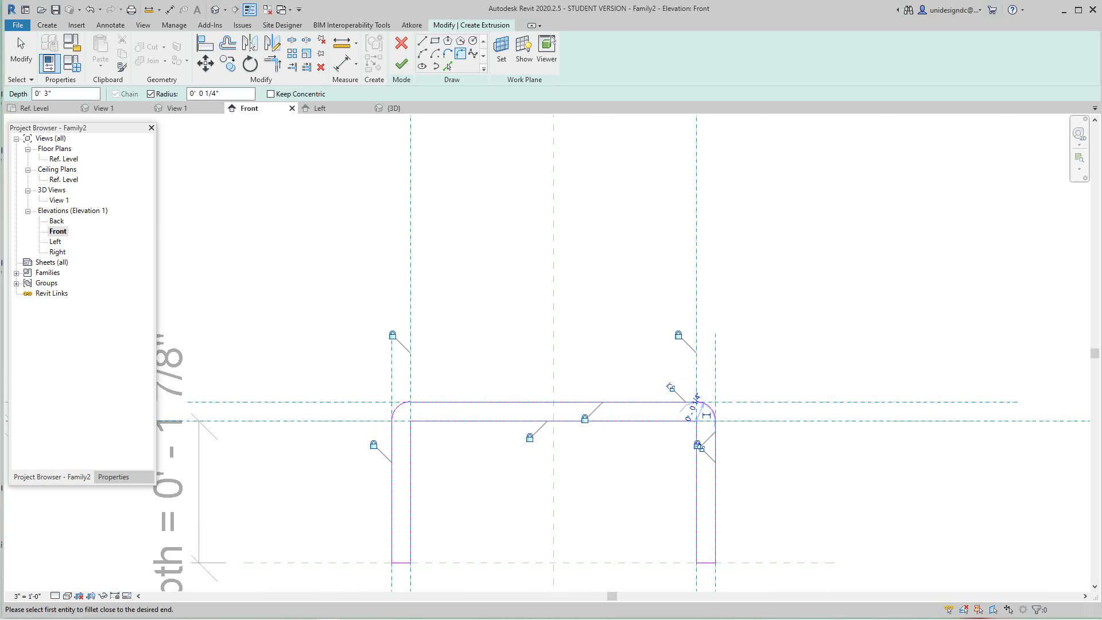
Check the closed U-shaped profile, finish the extrusion sketch and deselect the resulting solid
mouse_move(562, 482)
middle_mouse_down()
mouse_move(552, 396)
mouse_move(553, 436)
middle_mouse_up()
scroll(552, 396, "down", 2)
scroll(561, 438, "up", 3)
scroll(556, 414, "down", 2)
scroll(506, 411, "up", 3)
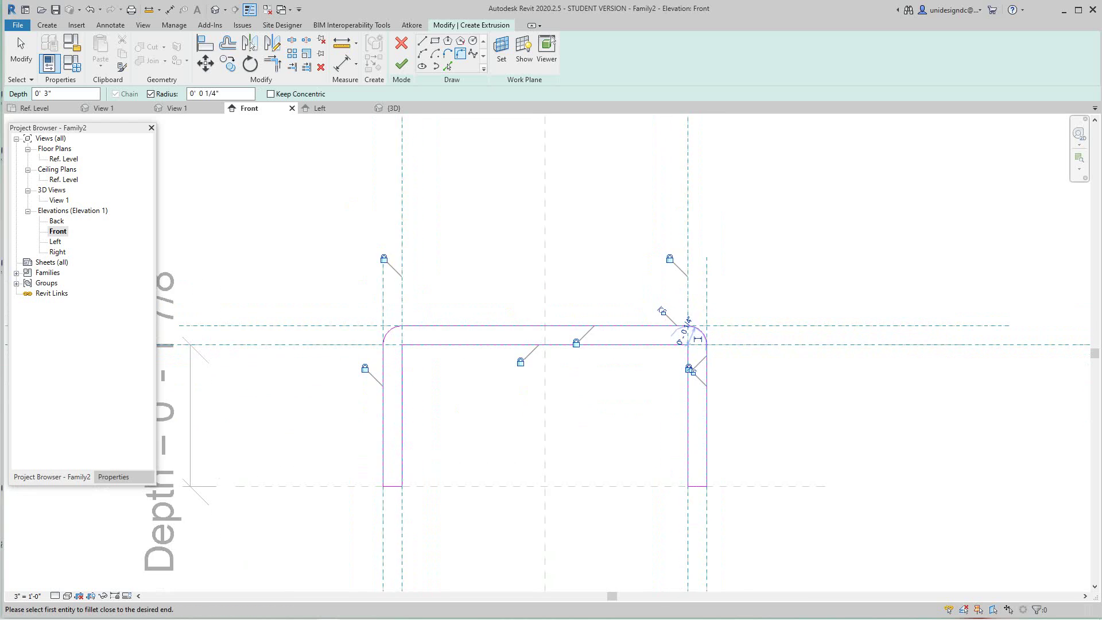
left_click(401, 63)
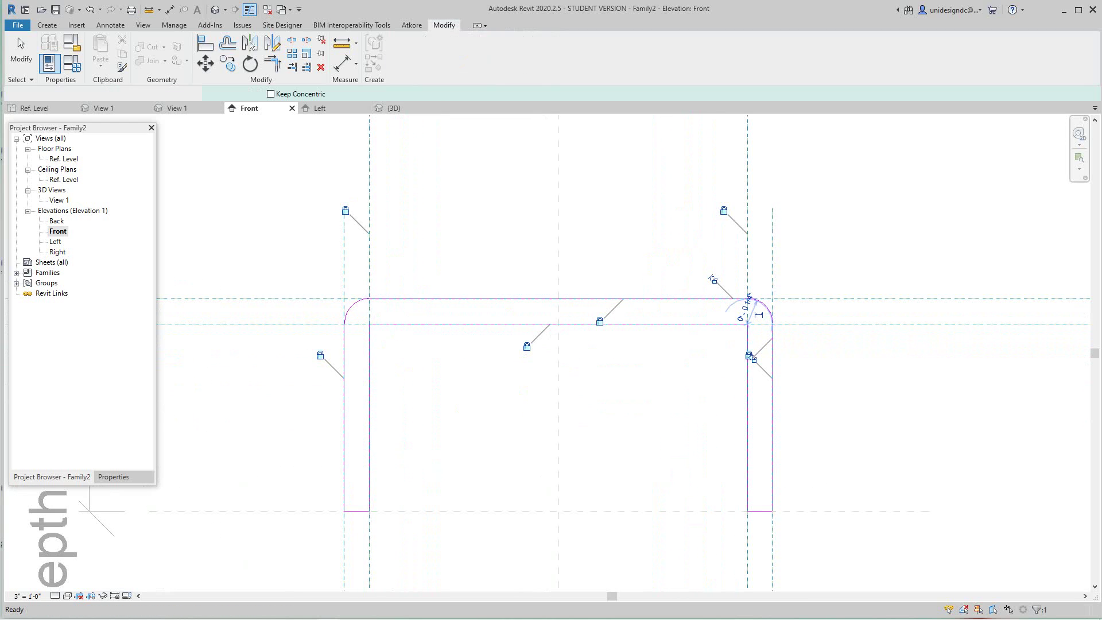
left_click(529, 373)
scroll(479, 226, "down", 1)
scroll(510, 568, "down", 2)
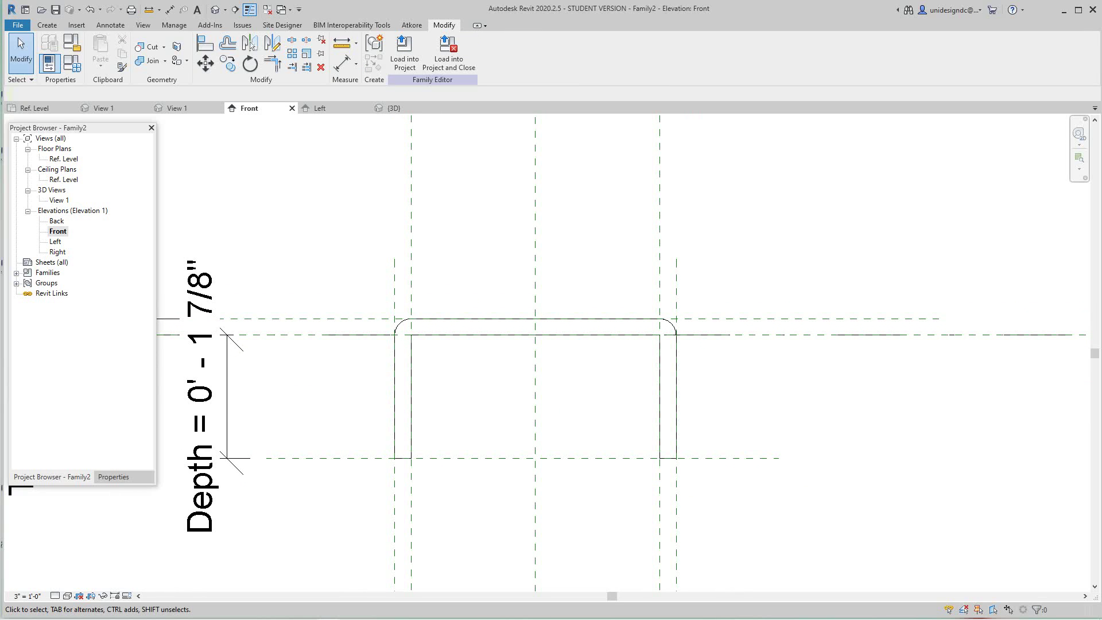
In the Ref. Level floor plan, align the extrusion's upper edge to the uppermost horizontal reference plane and lock it
double_click(64, 159)
scroll(579, 411, "up", 2)
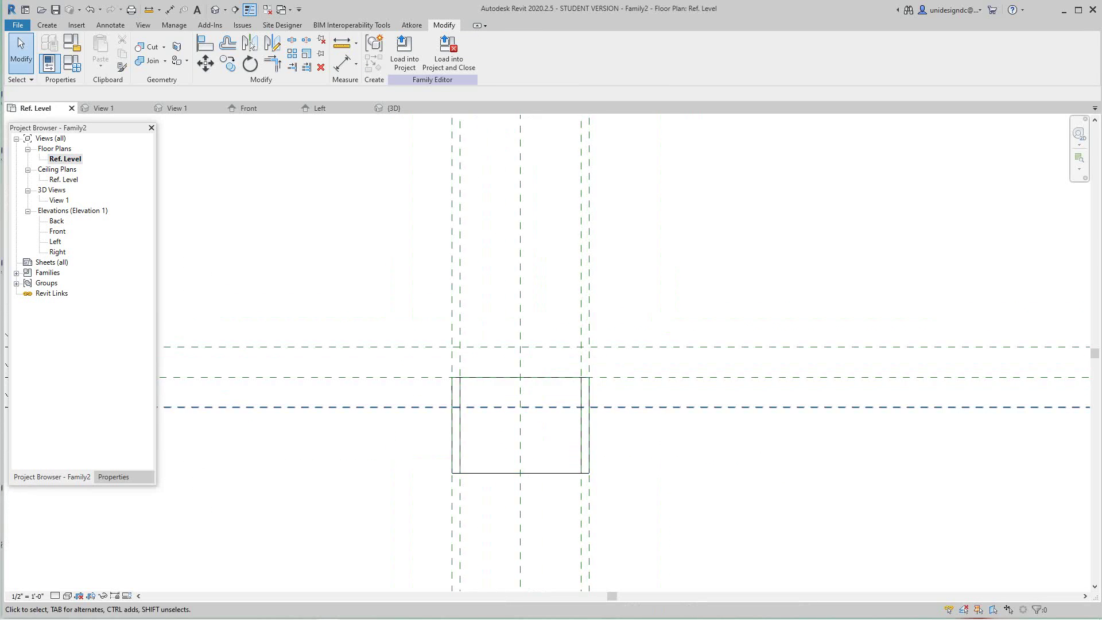
scroll(557, 409, "up", 2)
scroll(531, 347, "down", 1)
middle_click_drag(531, 348, 544, 395)
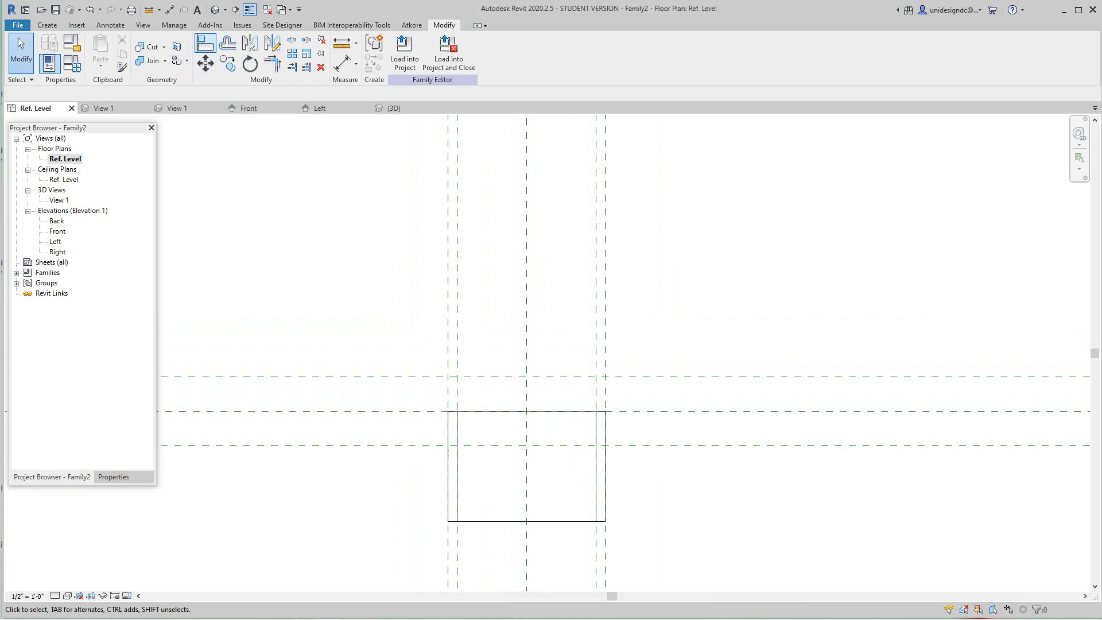
left_click(251, 45)
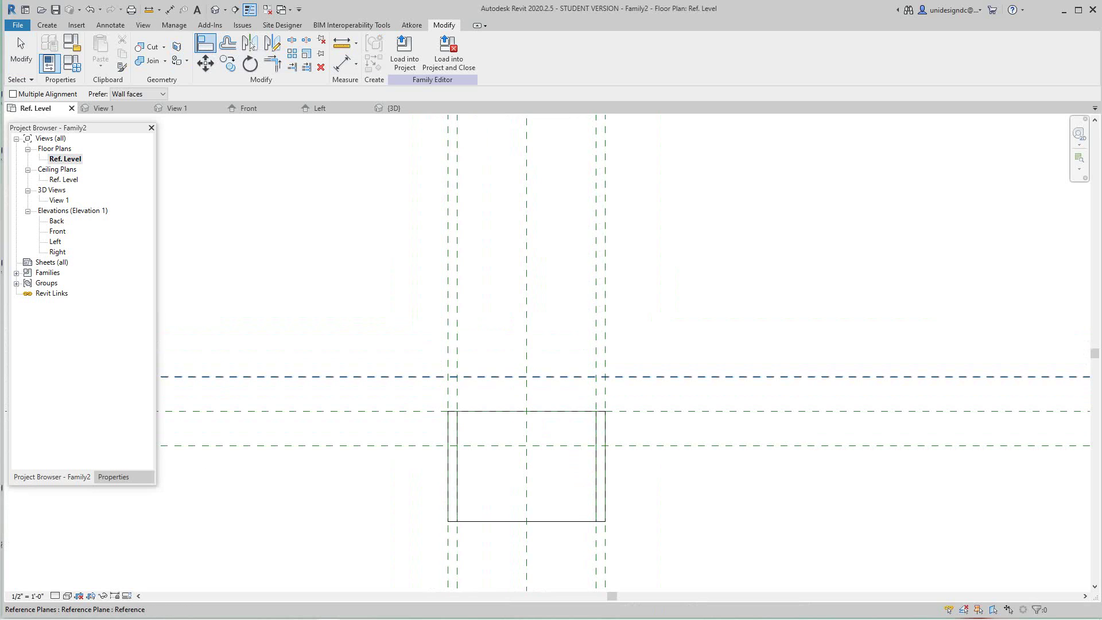
left_click(557, 377)
left_click(557, 411)
left_click(565, 358)
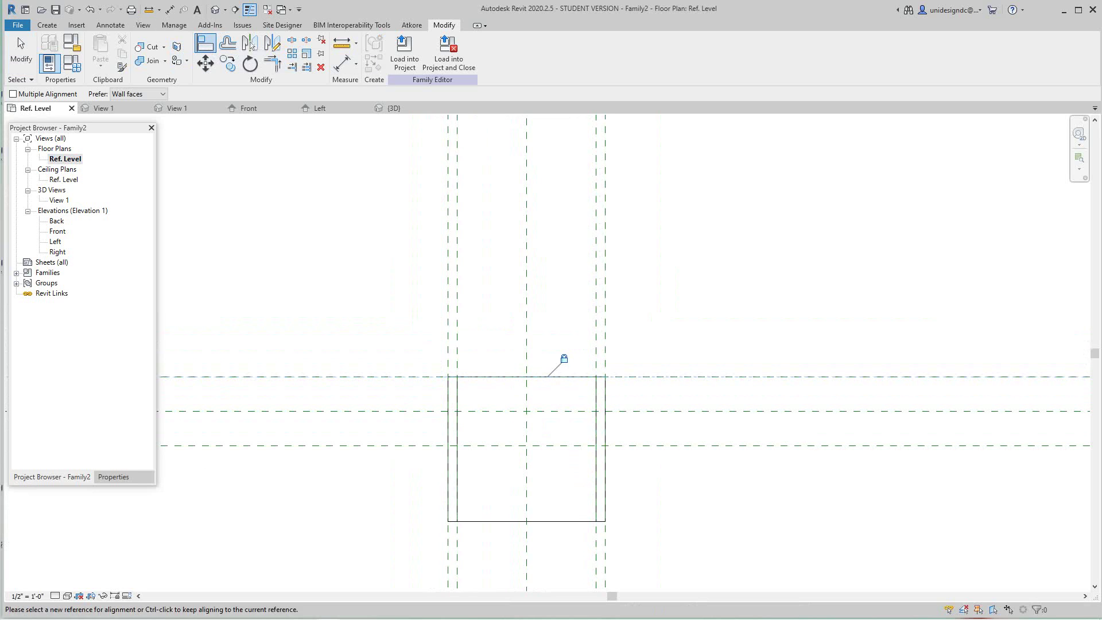
Align the extrusion's lower edge to the lowest horizontal reference plane in the floor plan and lock it
left_click(558, 445)
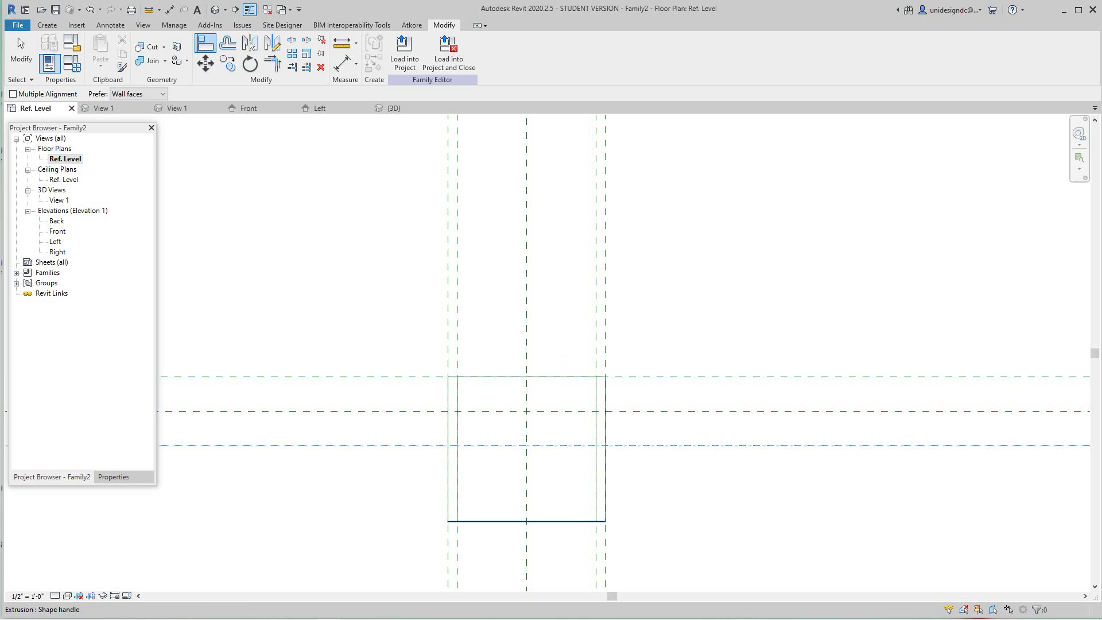
left_click(557, 521)
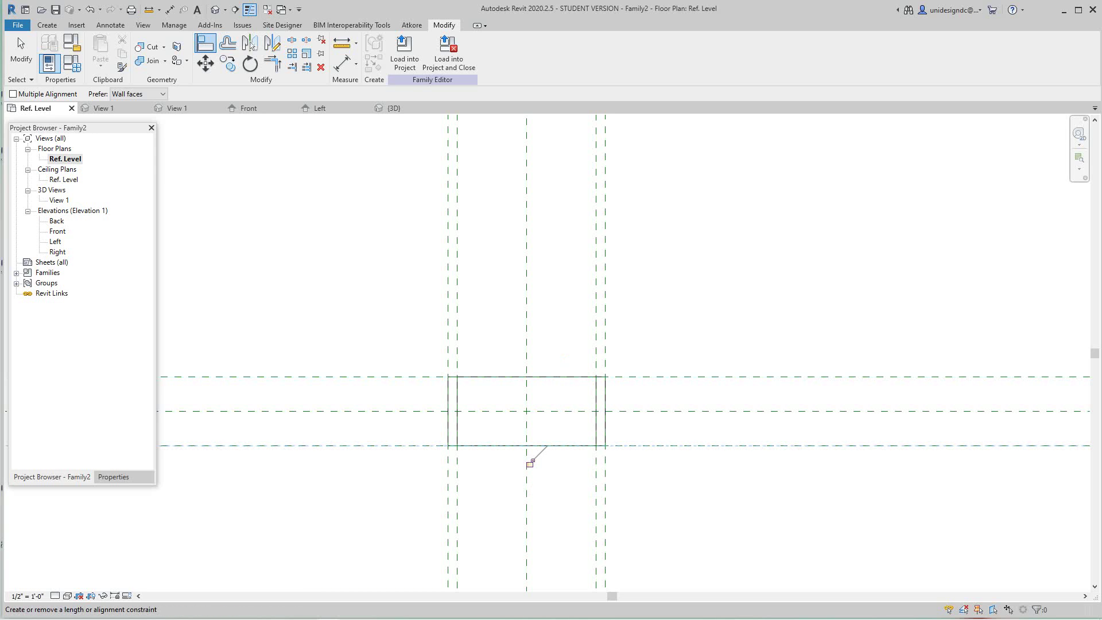
scroll(530, 463, "down", 4)
scroll(467, 437, "up", 3)
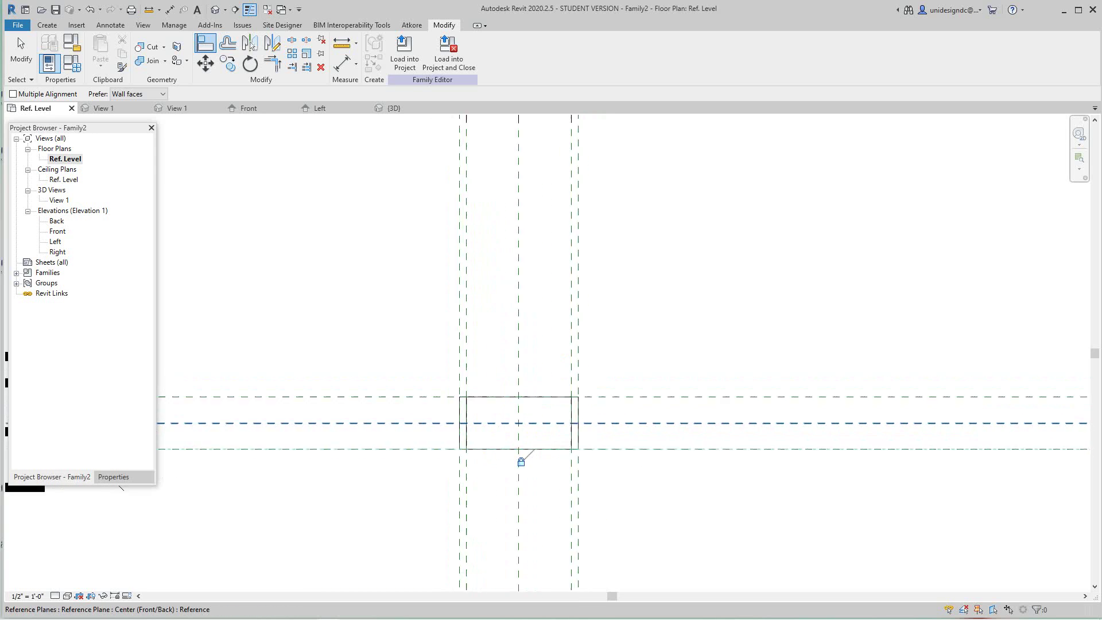
middle_click_drag(469, 437, 507, 458)
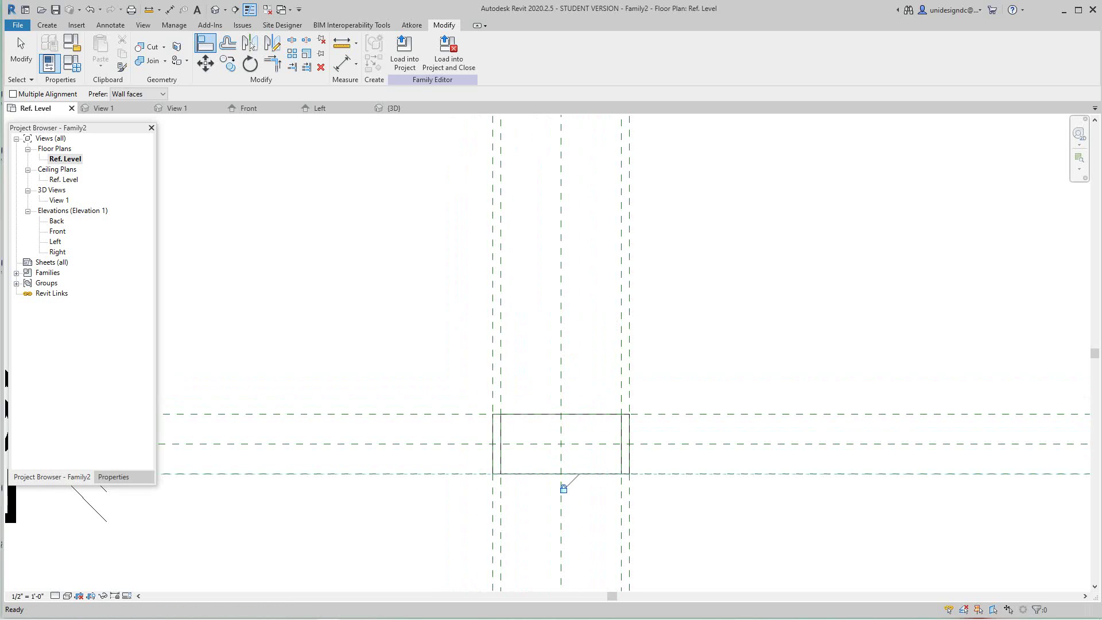
scroll(548, 419, "down", 1)
scroll(547, 417, "up", 1)
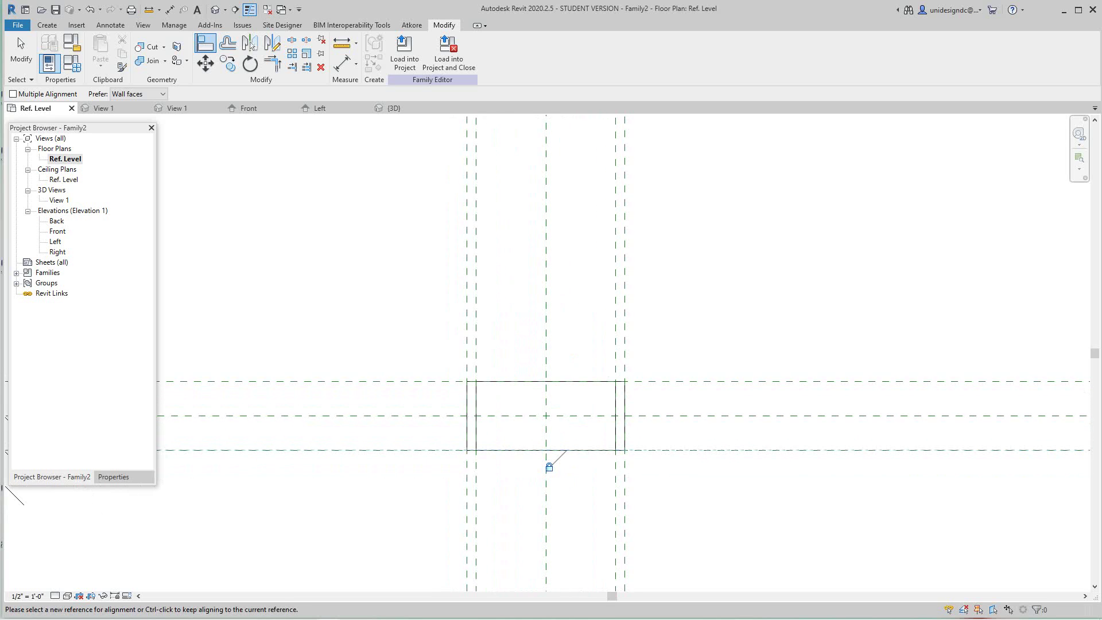
Set the Ref. Level view's detail level to Fine and its visual style to Shaded
left_click(56, 596)
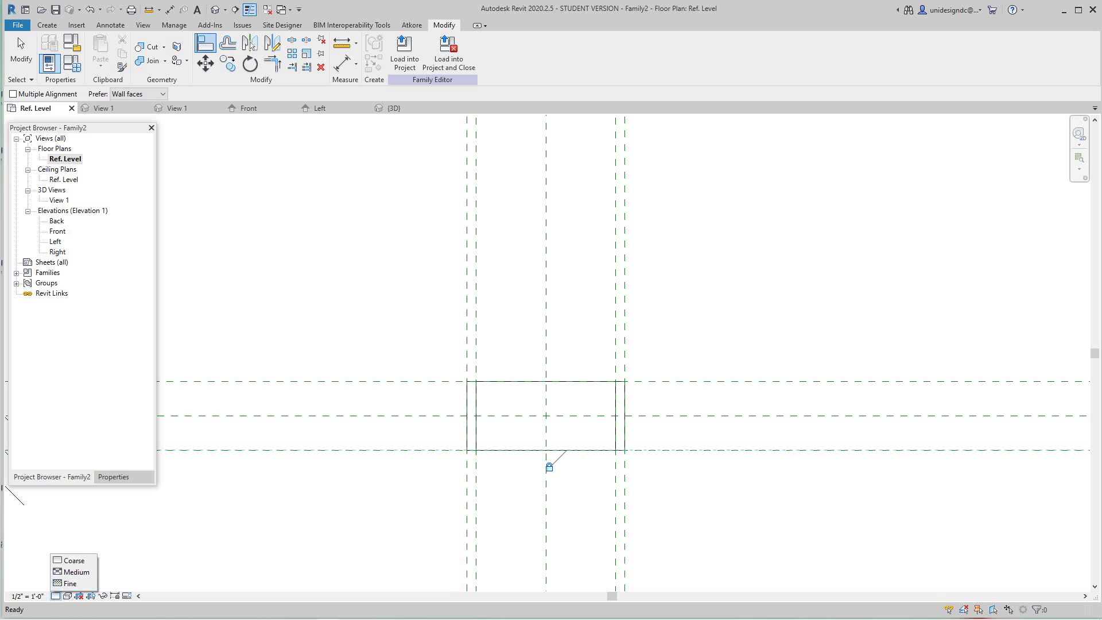
left_click(72, 561)
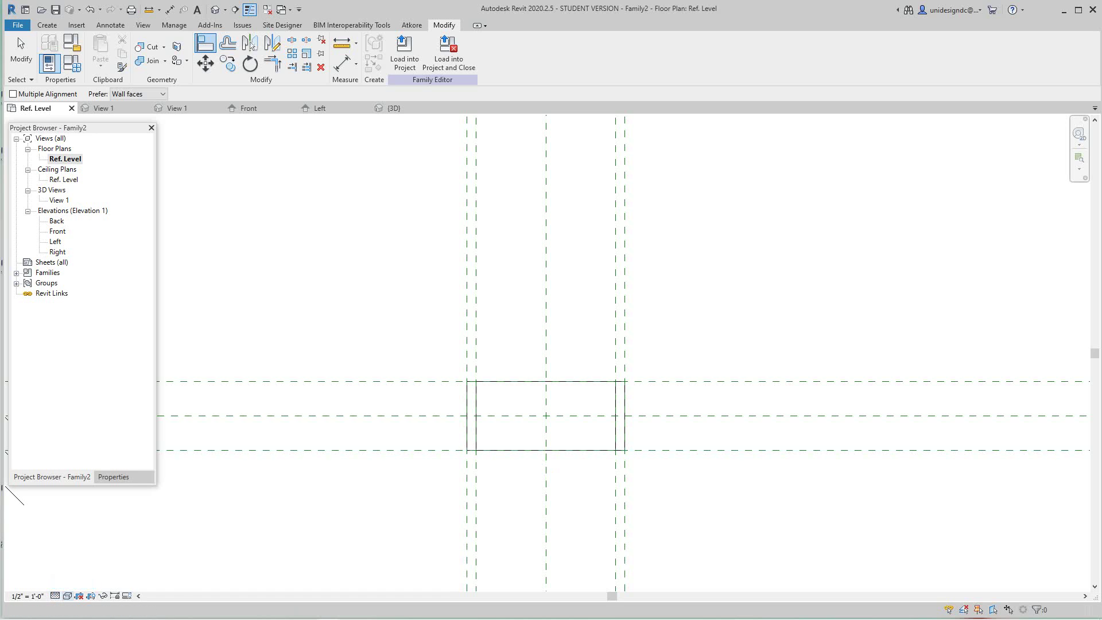
left_click(67, 596)
left_click(87, 548)
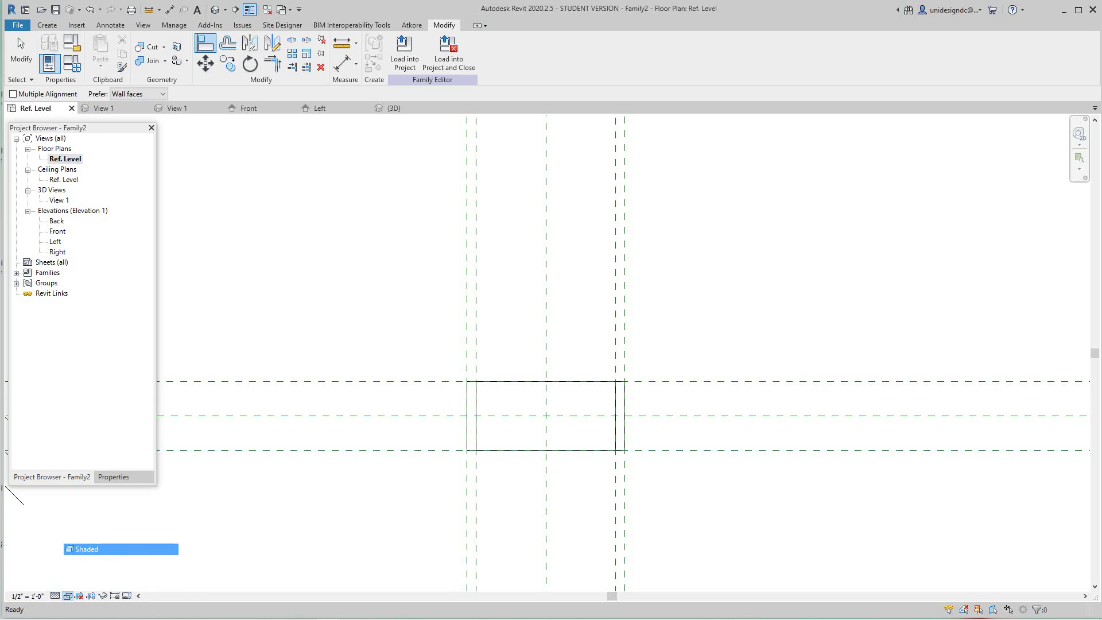
scroll(505, 448, "up", 4)
scroll(516, 494, "down", 3)
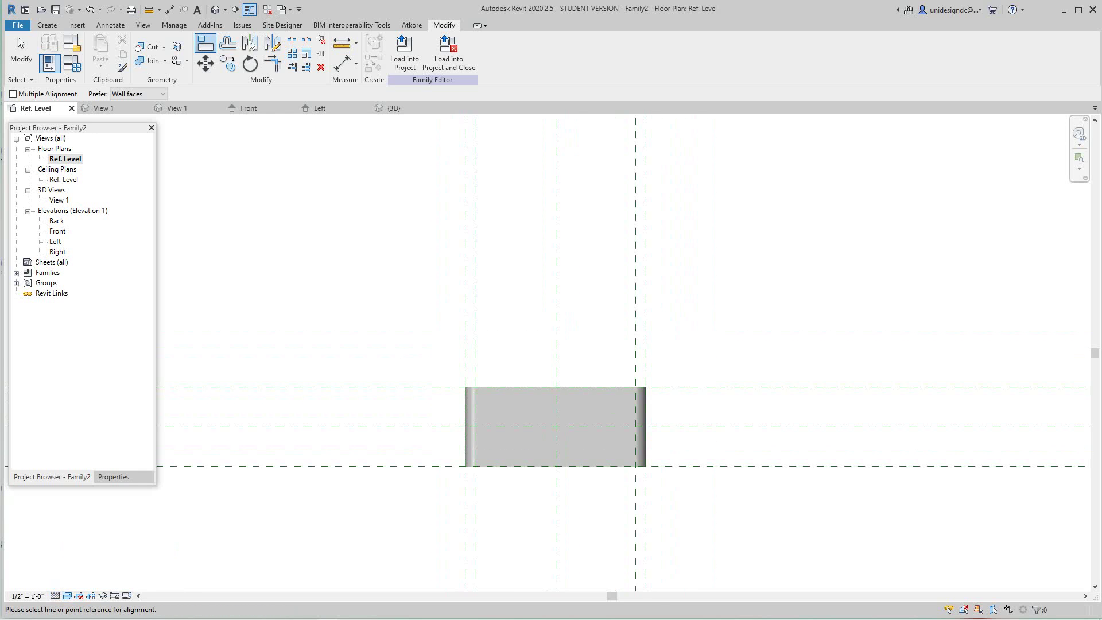
Check the hole spacing dimensions on the Unistrut P1044 product page in the web browser and return to Revit
scroll(511, 397, "down", 1)
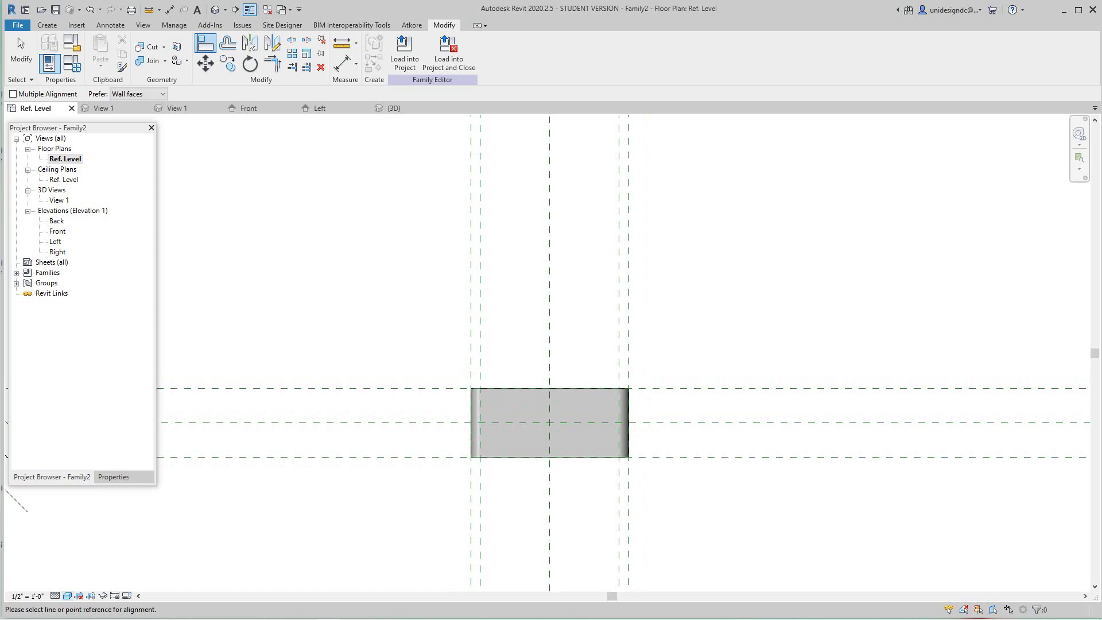
scroll(372, 436, "down", 1)
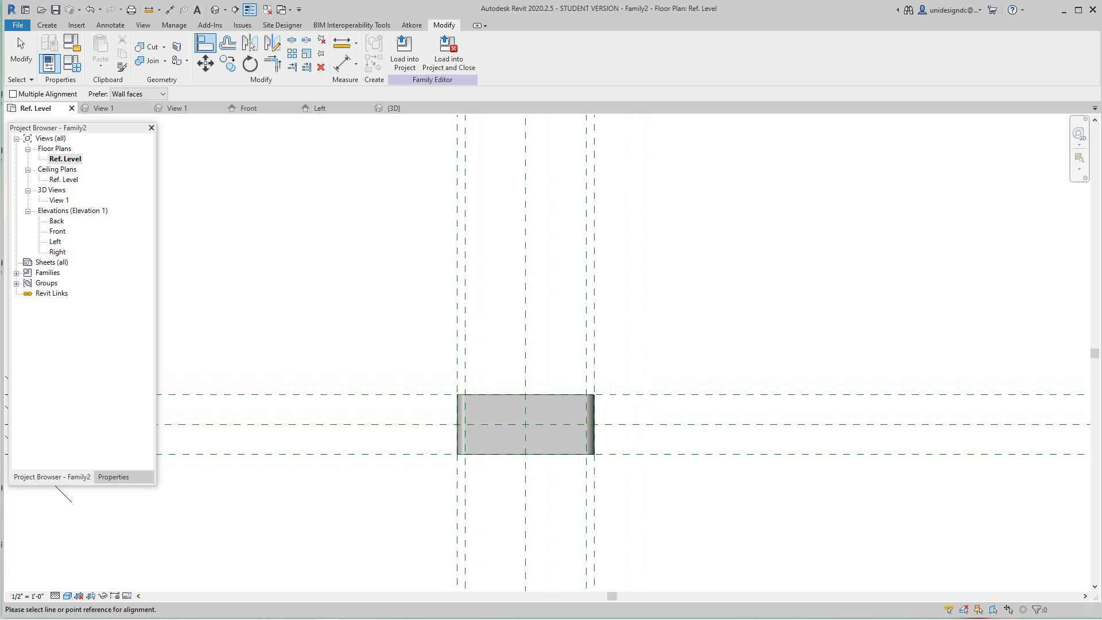
scroll(411, 484, "up", 1)
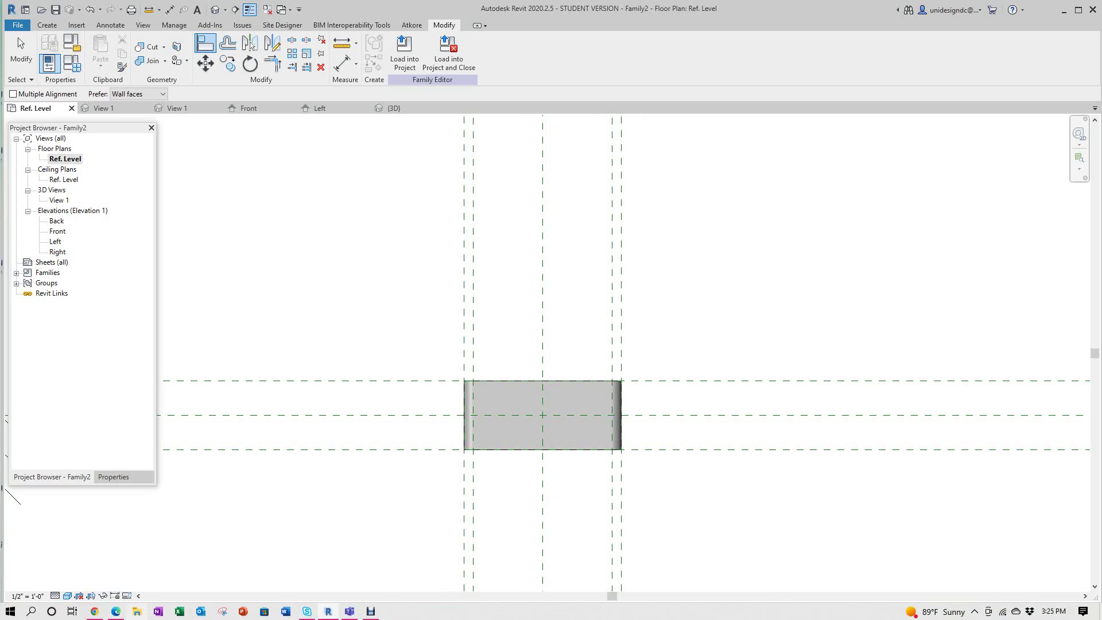
left_click(116, 611)
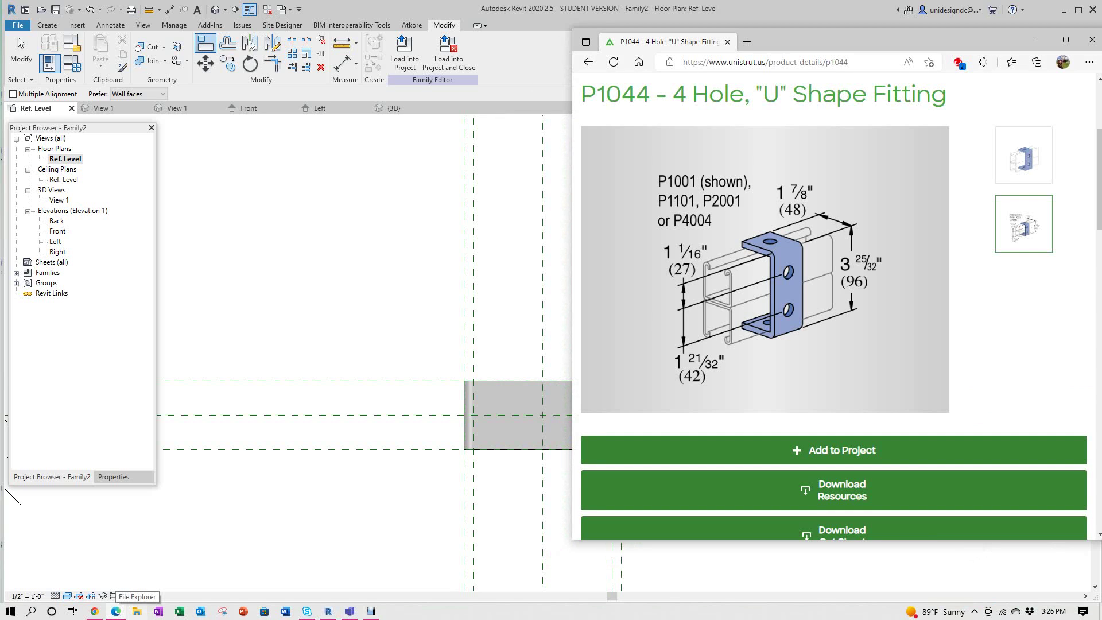
left_click(1039, 40)
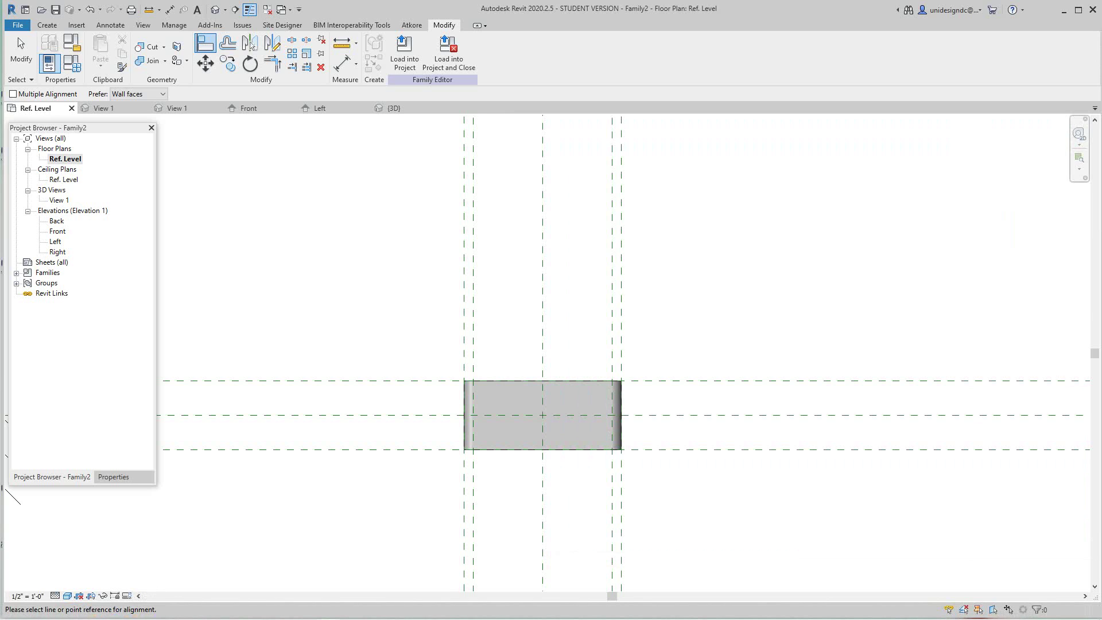
Try to draw a vertical reference plane across the extrusion between its left edge and the Center (Left/Right) plane
key("Escape")
scroll(234, 429, "down", 2)
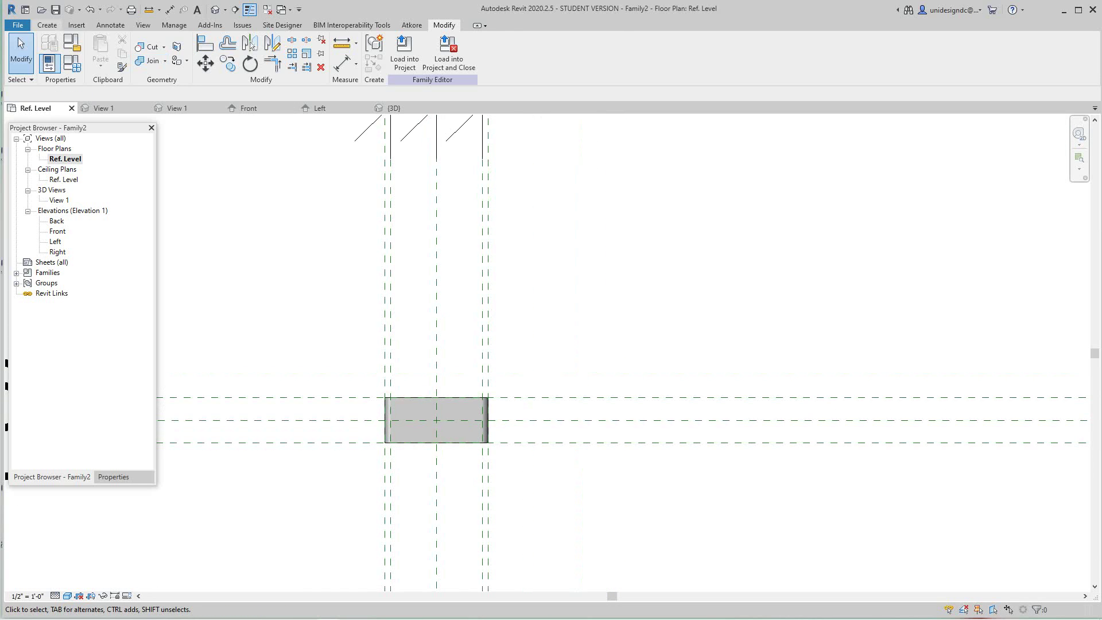
left_click(47, 25)
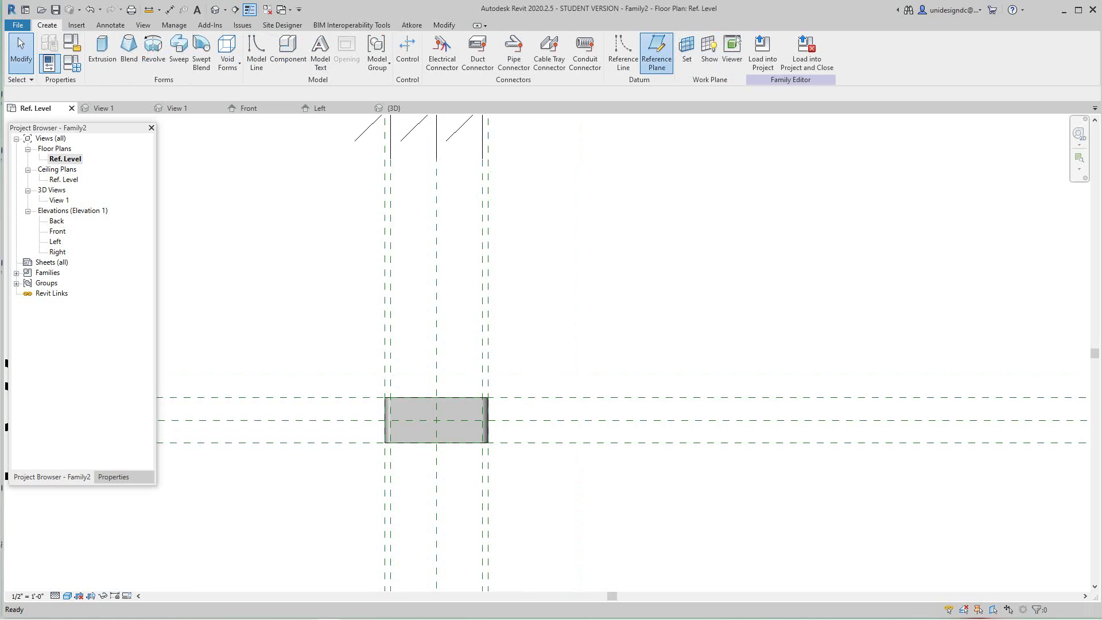
left_click(657, 52)
left_click(416, 466)
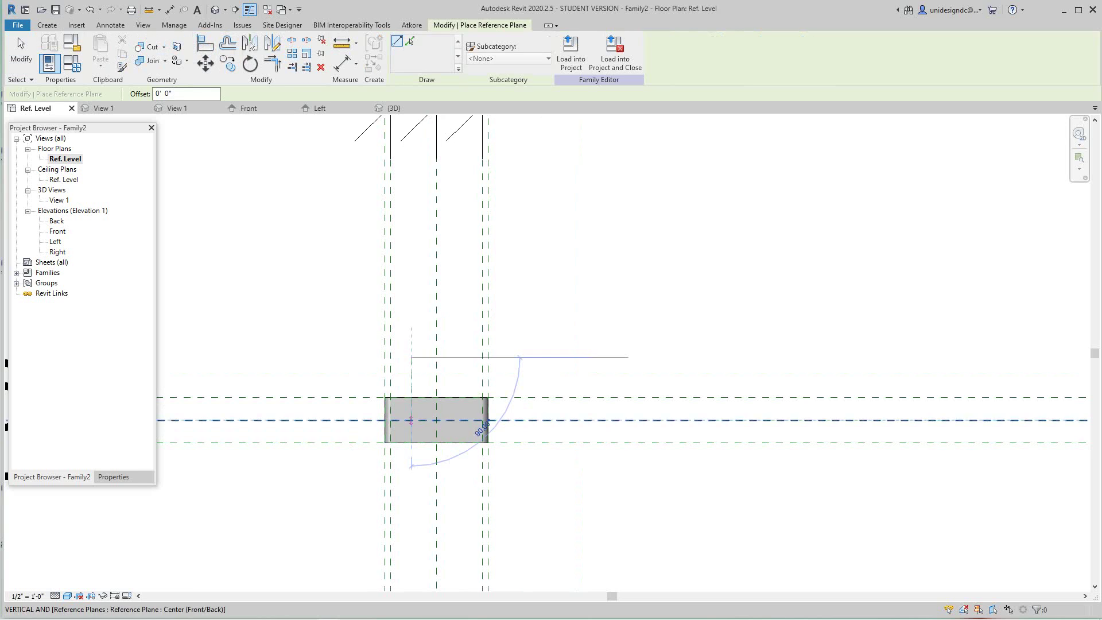
left_click(417, 527)
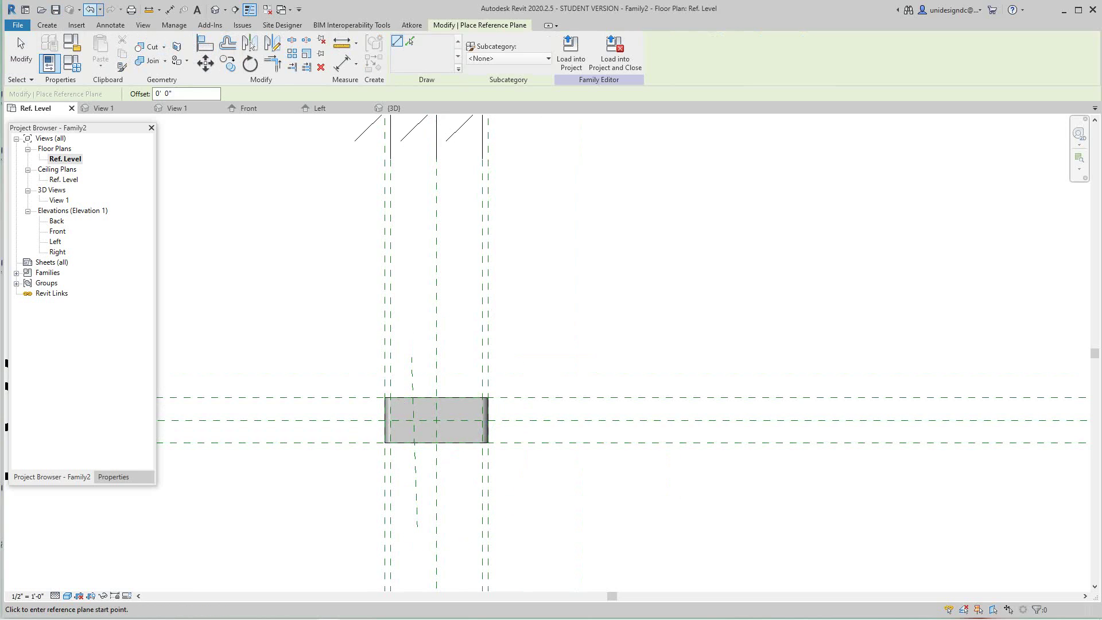
left_click(89, 9)
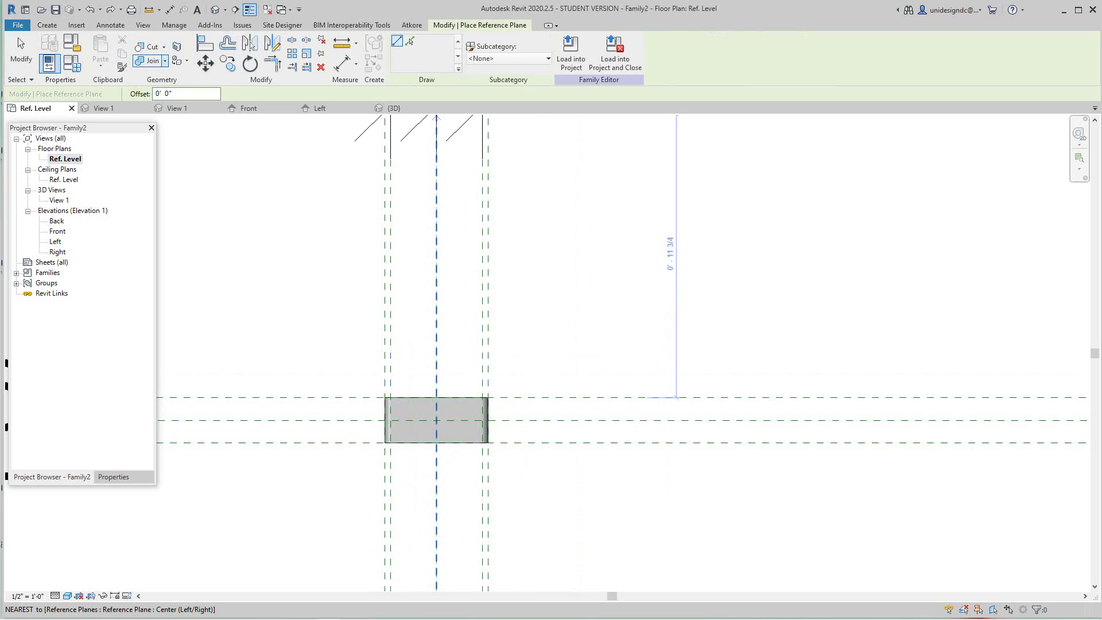
Draw two short vertical reference planes across the extrusion, one on each side of the Center (Left/Right) plane
left_click(50, 25)
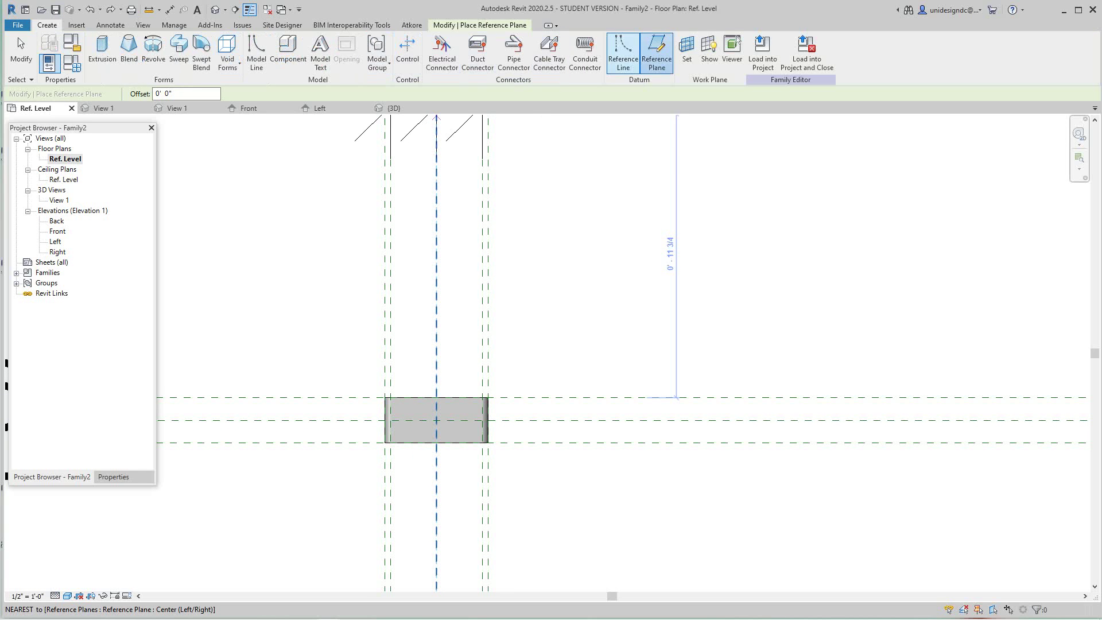
left_click(656, 53)
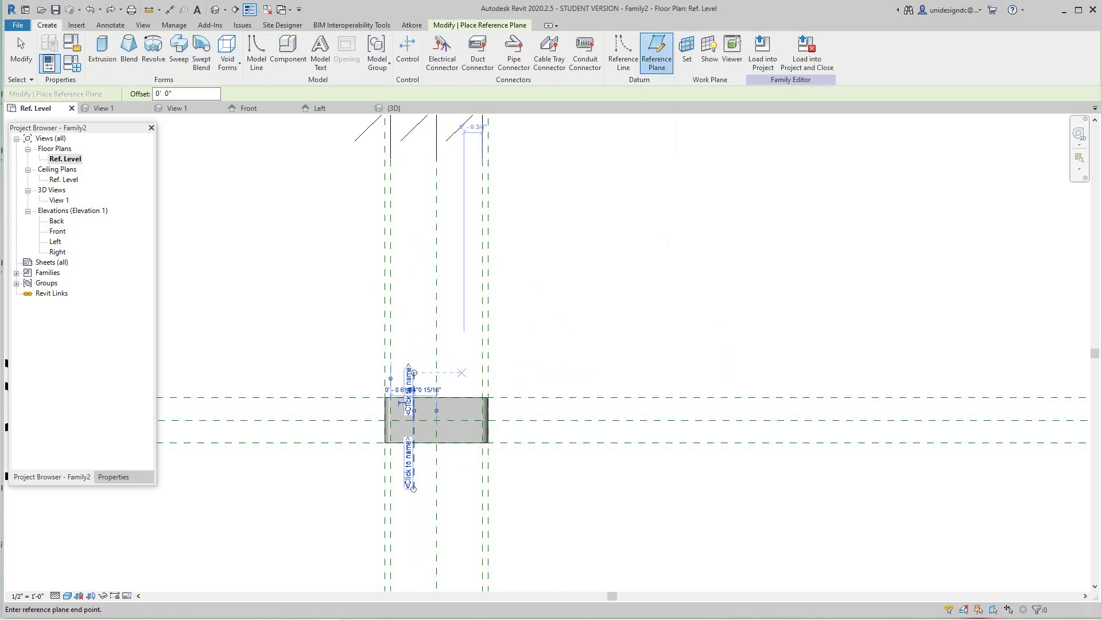
left_click(463, 373)
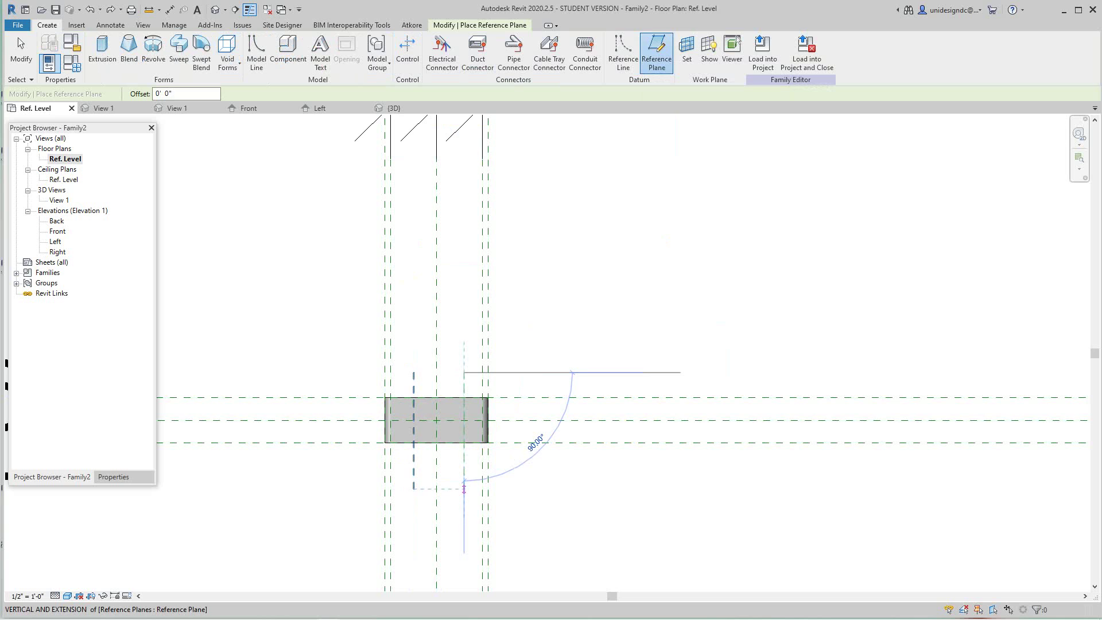
left_click(464, 488)
scroll(464, 488, "up", 2)
key("Escape")
middle_click_drag(437, 346, 441, 324)
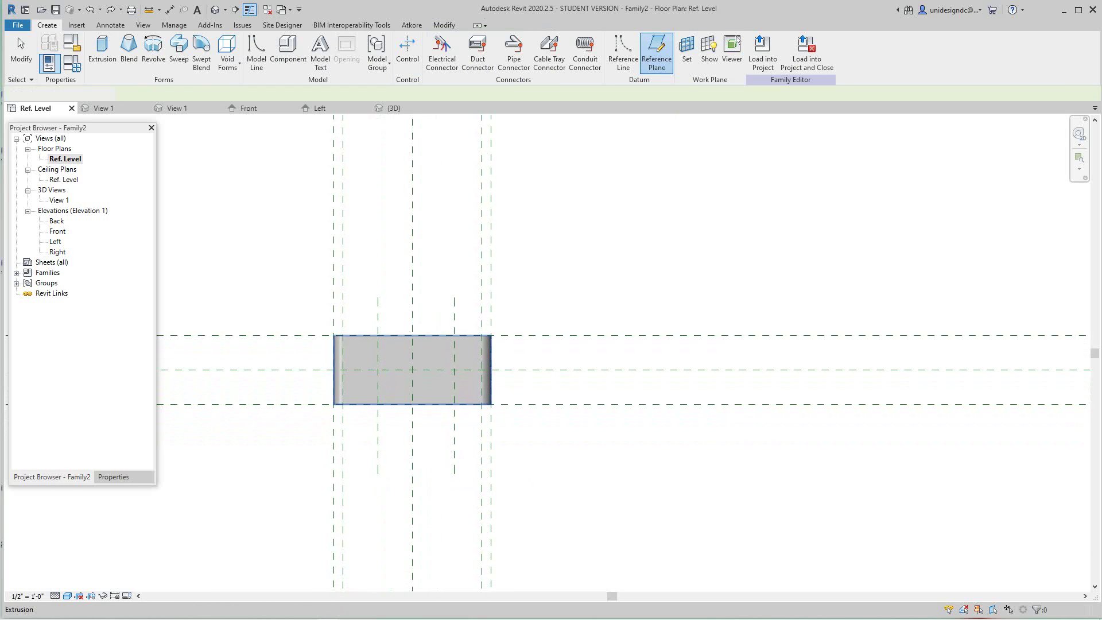
scroll(441, 324, "up", 2)
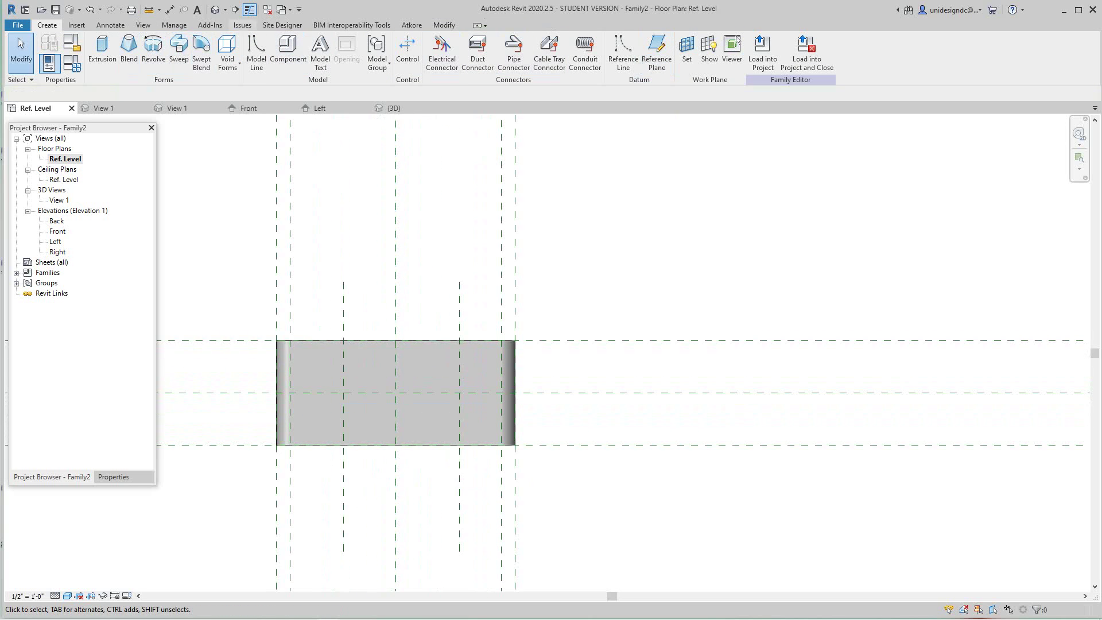
Add an aligned dimension string across the two new reference planes and the center plane, placed above the extrusion
left_click(170, 10)
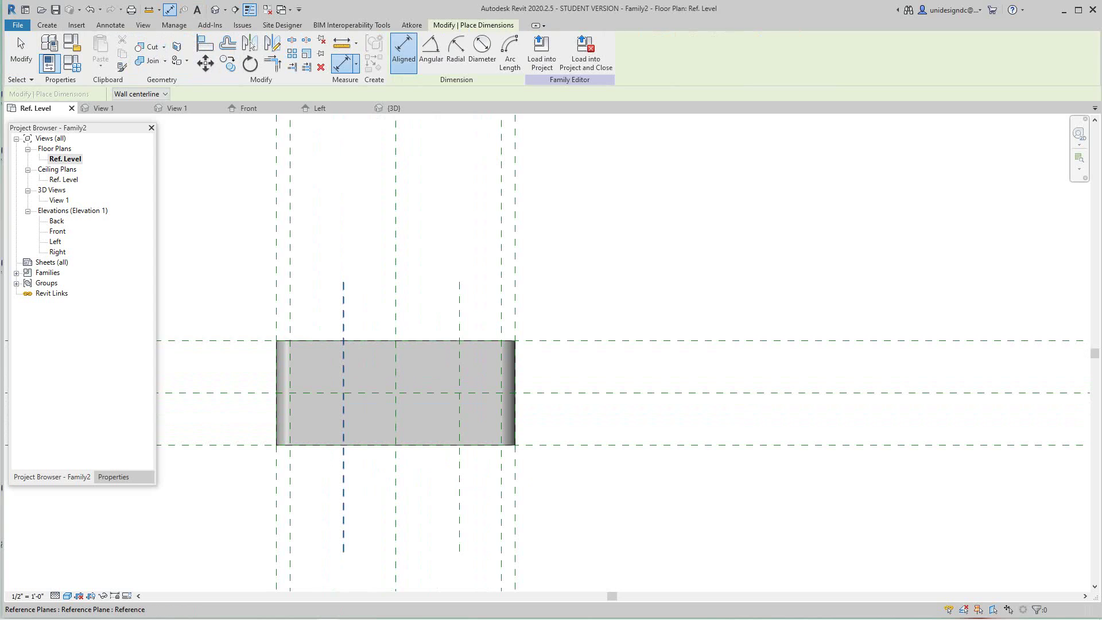
left_click(343, 309)
left_click(396, 298)
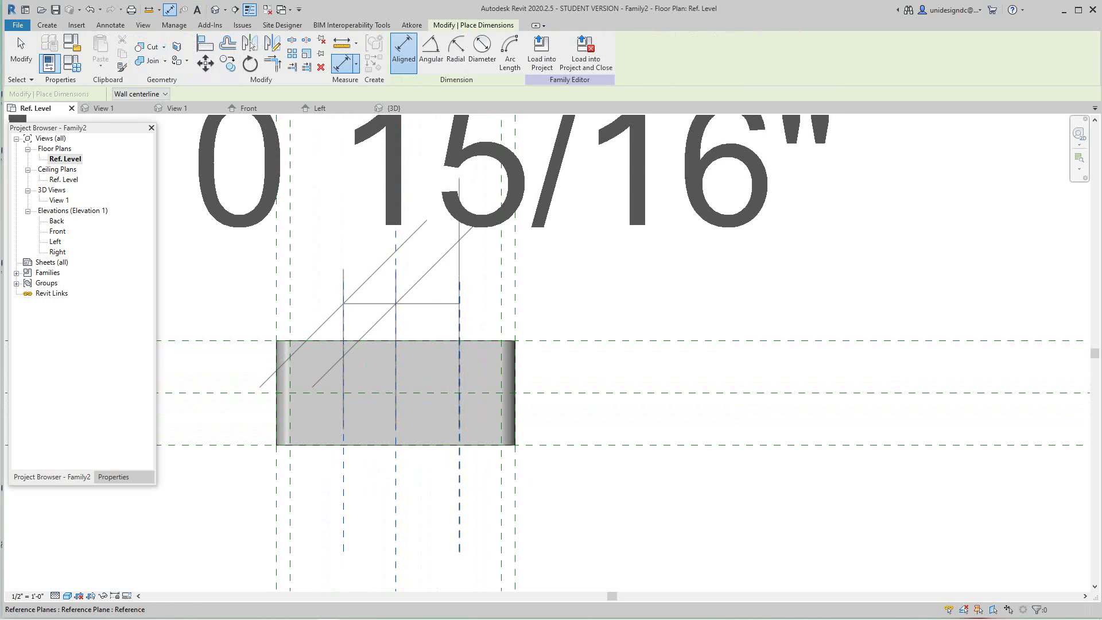
scroll(517, 275, "down", 5)
middle_click_drag(520, 281, 492, 371)
scroll(505, 353, "up", 1)
left_click(513, 302)
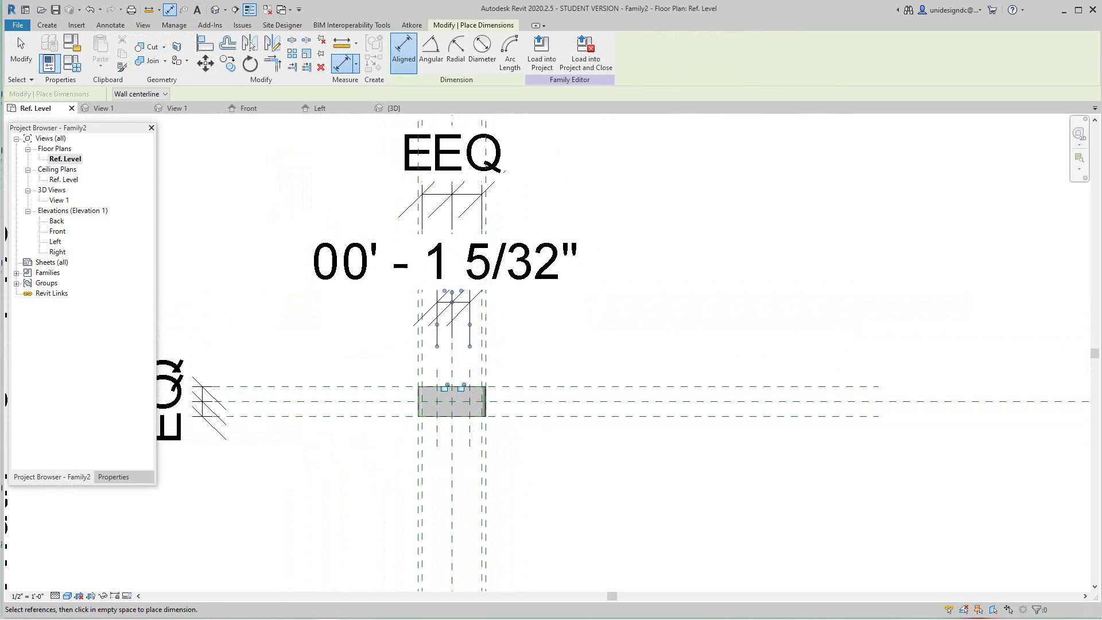
key("Escape")
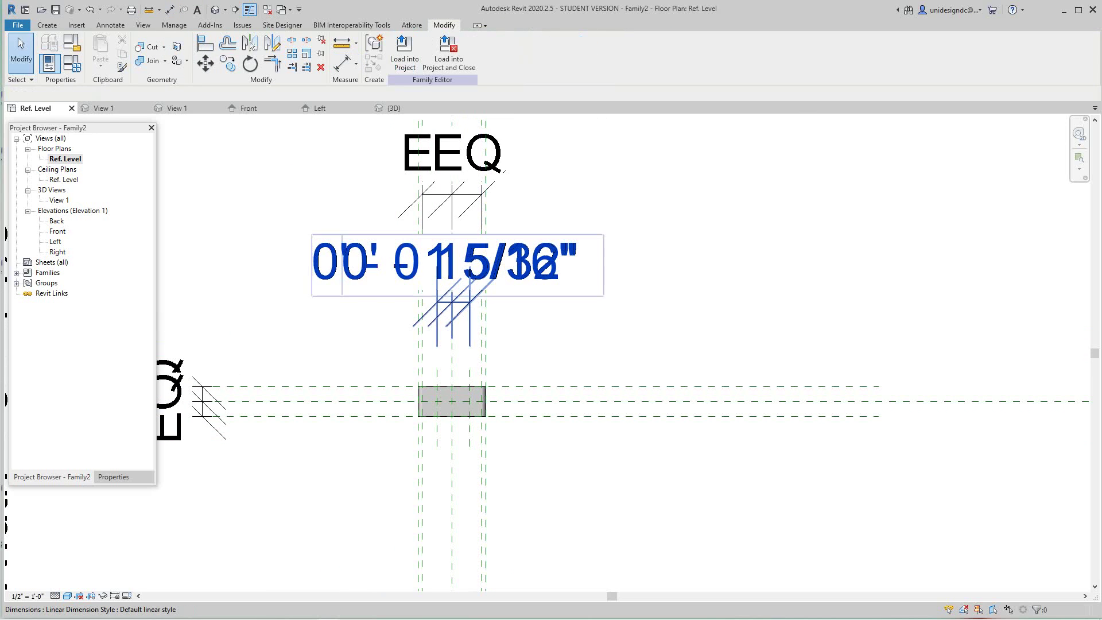
left_click(461, 291)
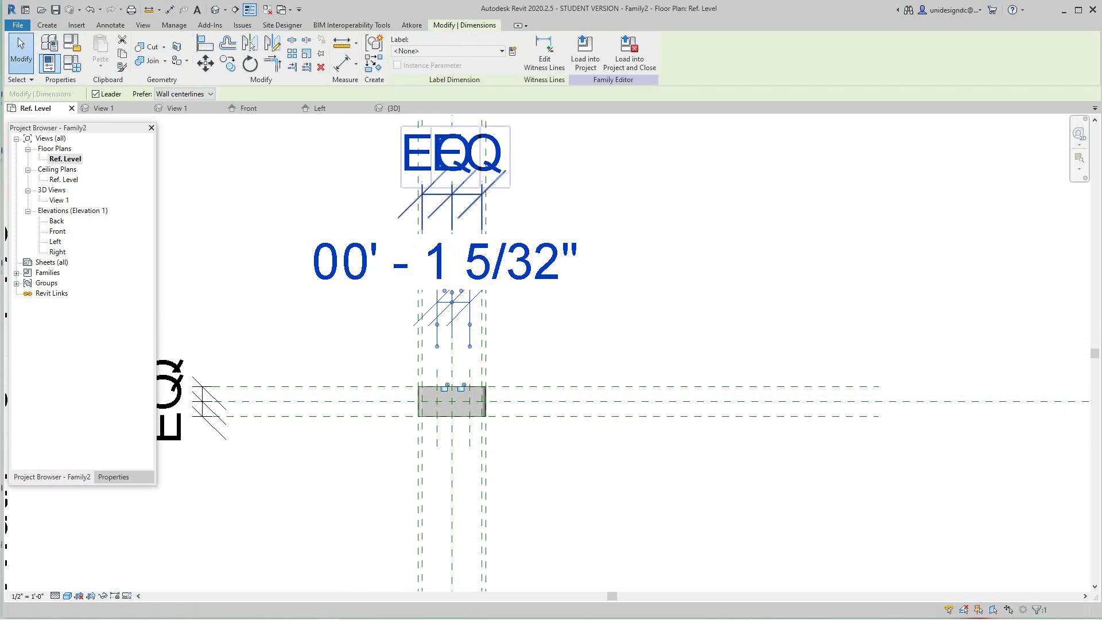
scroll(451, 230, "down", 2)
middle_click_drag(451, 229, 451, 305)
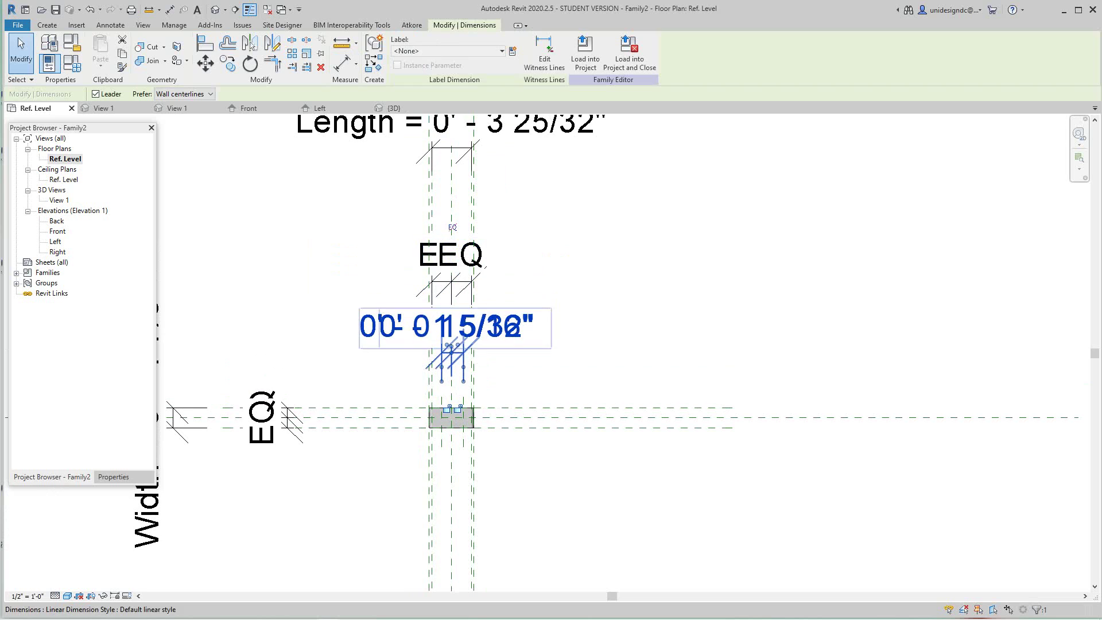
key("Escape")
left_click(486, 337)
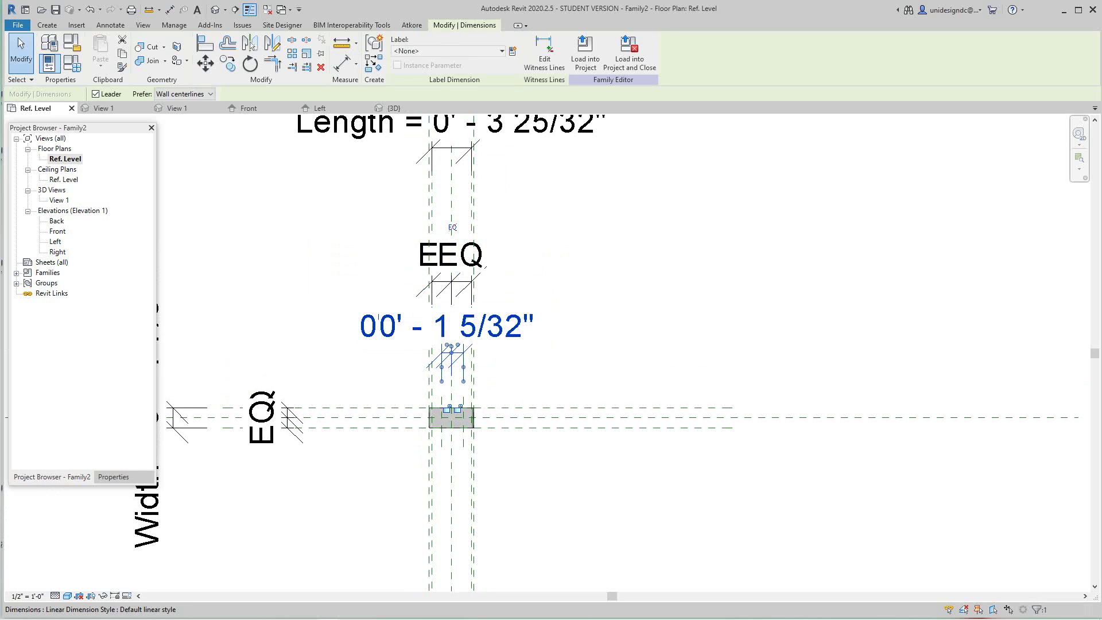
key("Escape")
scroll(533, 321, "down", 2)
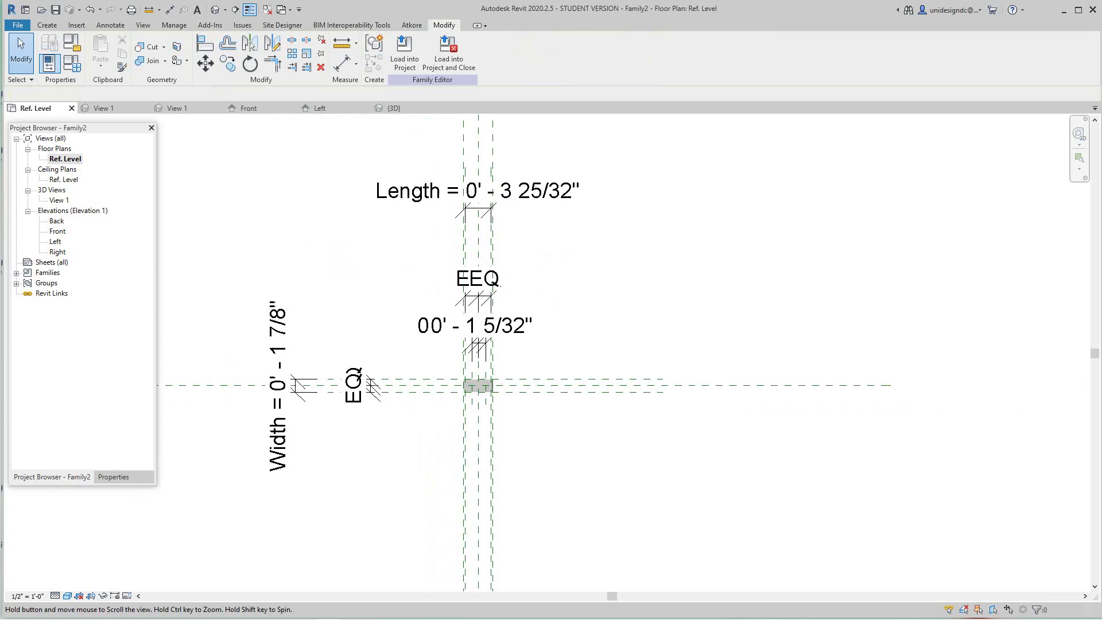
Move the new dimension string below the extrusion and make its two segments equal about the center plane
middle_click_drag(532, 321, 521, 301)
left_click_drag(517, 304, 516, 481)
left_click(469, 418)
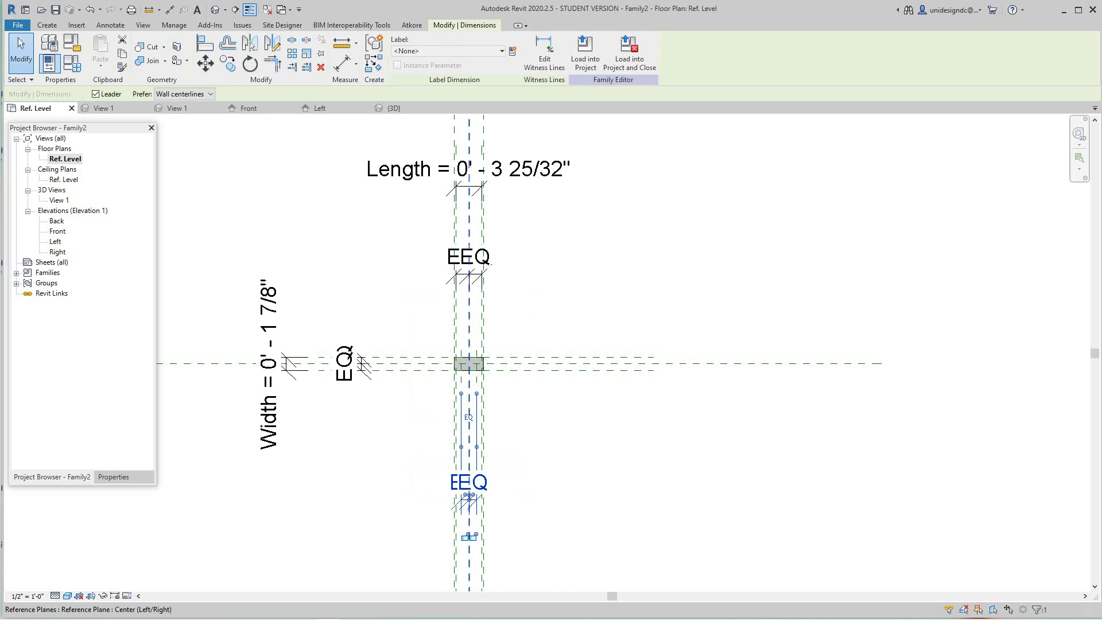
key("Escape")
scroll(478, 381, "up", 5)
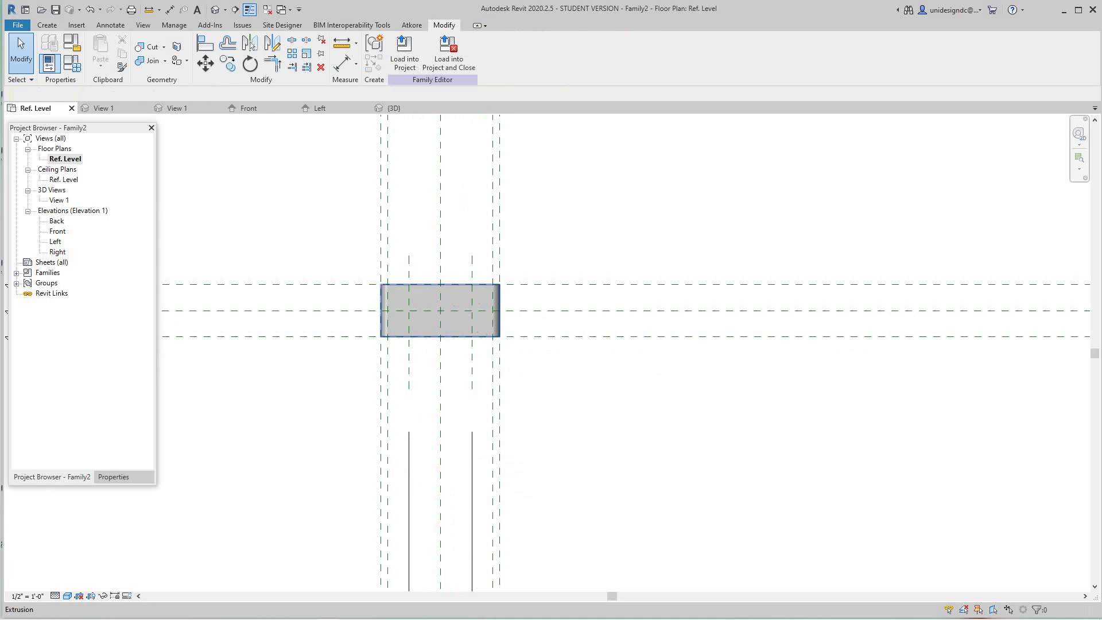
scroll(415, 341, "up", 4)
middle_click_drag(414, 341, 478, 441)
scroll(428, 372, "up", 3)
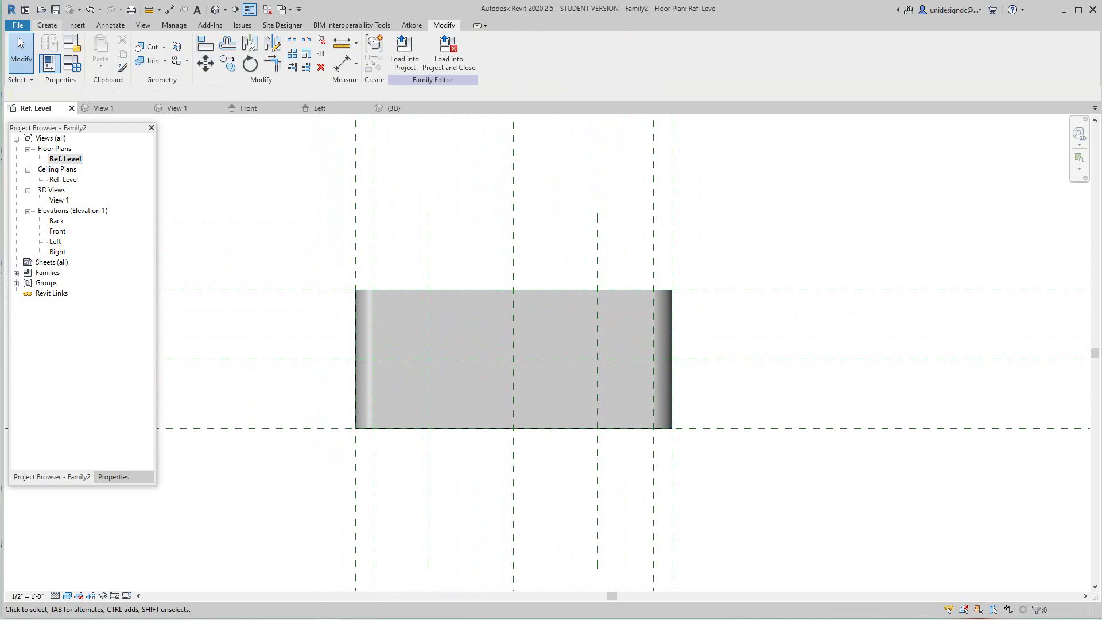
Start a void extrusion in the Ref. Level plan and set its depth to 0.25 inch
left_click(47, 25)
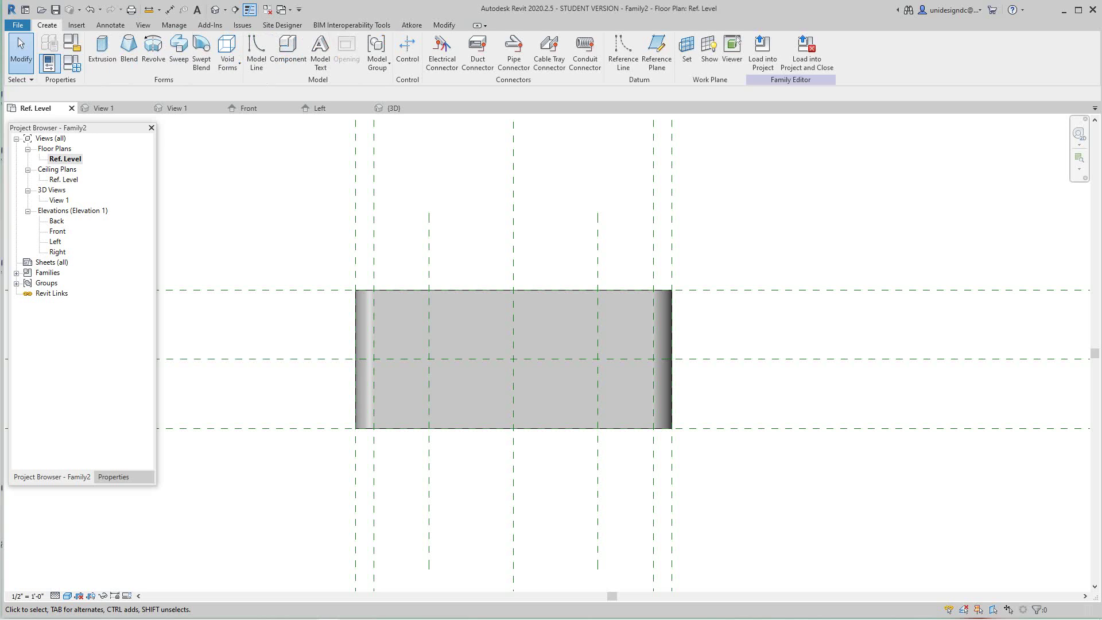
left_click(227, 57)
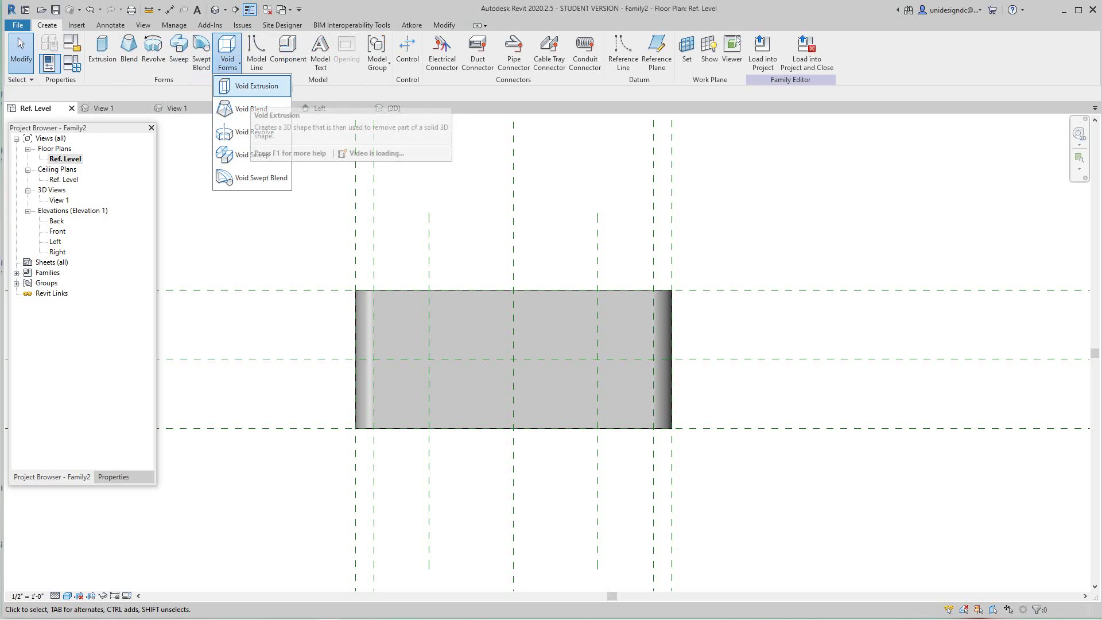
left_click(250, 86)
left_click(430, 359)
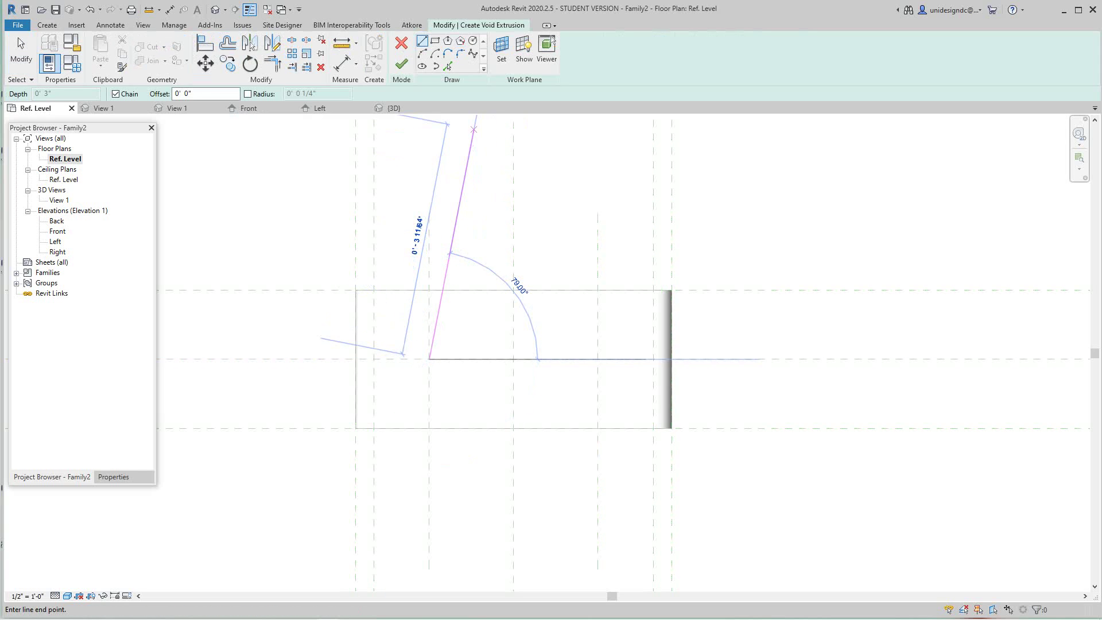
key("Escape")
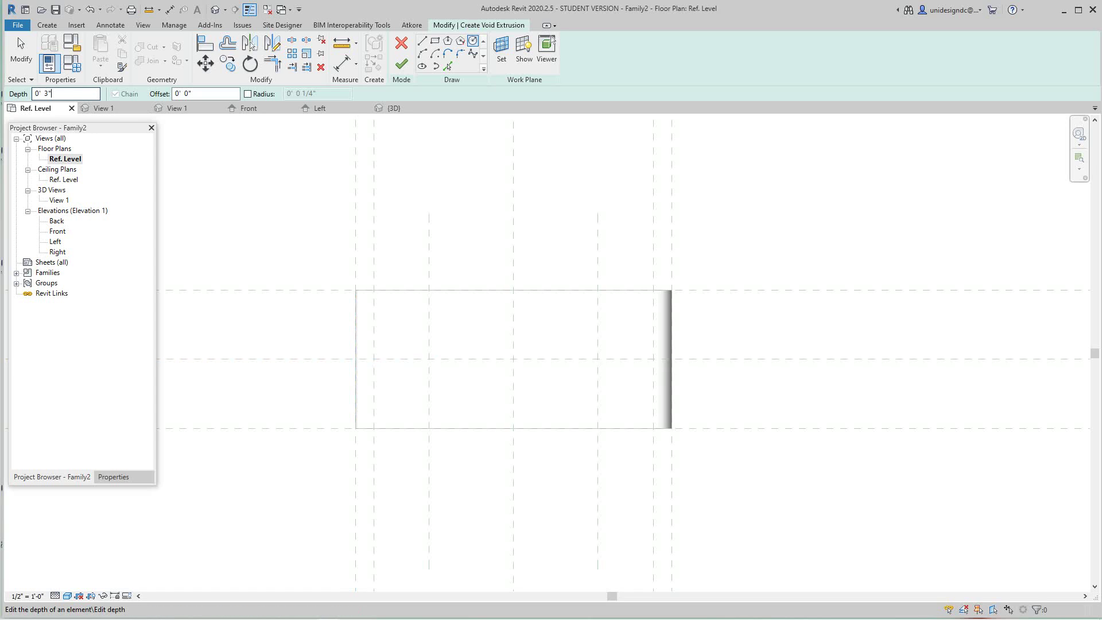
left_click_drag(55, 94, 34, 93)
left_click(45, 93)
type(".25")
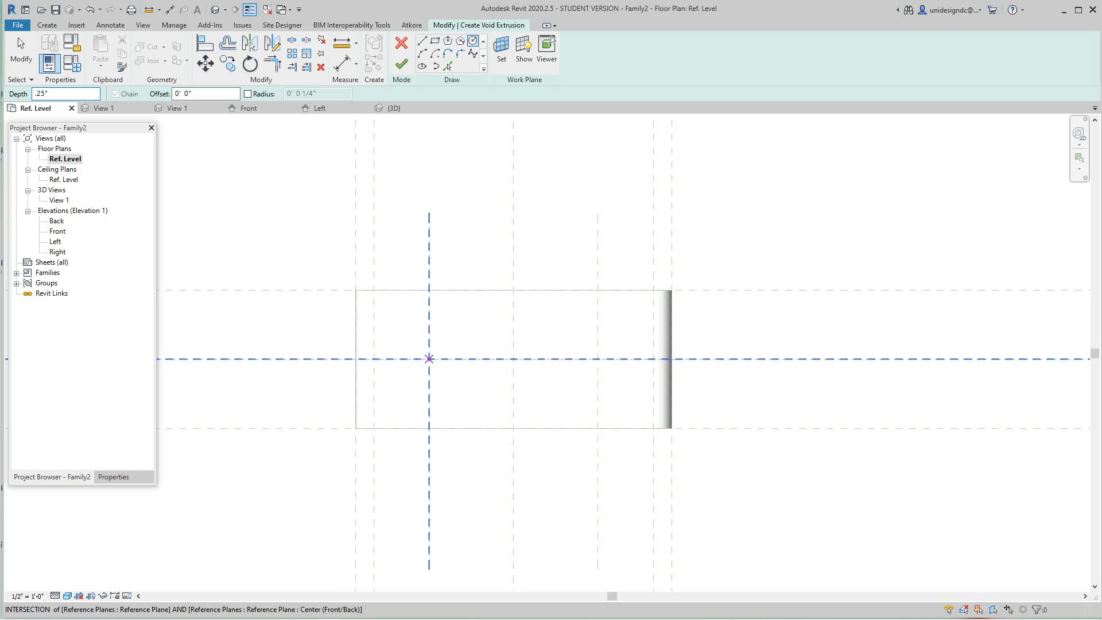
Sketch a circle of 3/8" radius centred where the left hole-position plane crosses the Center (Front/Back) plane
left_click(428, 358)
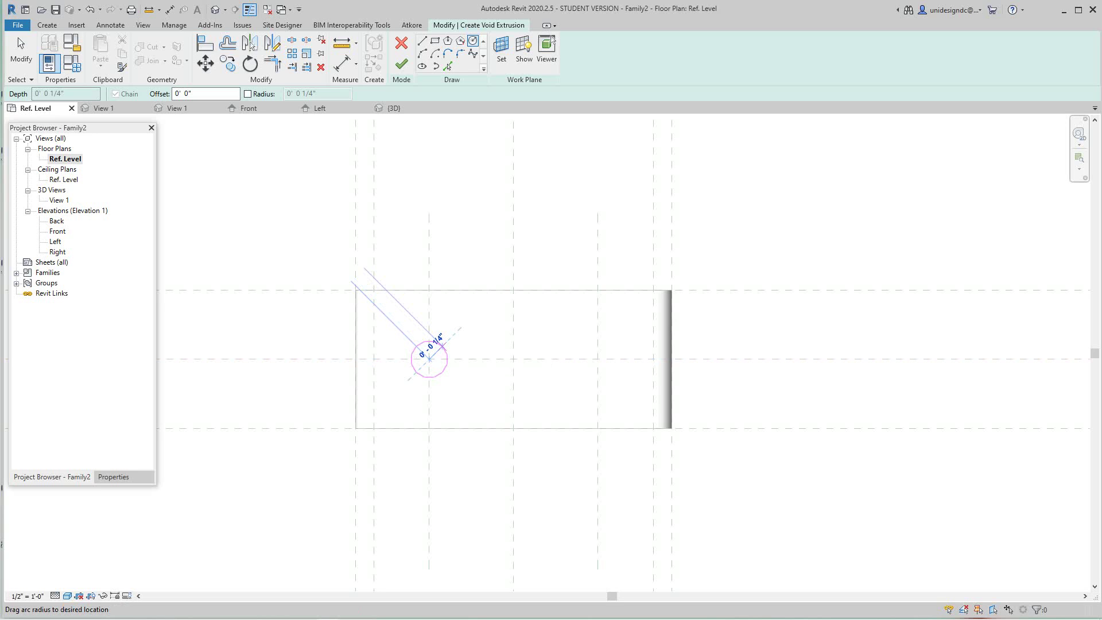
scroll(442, 347, "up", 1)
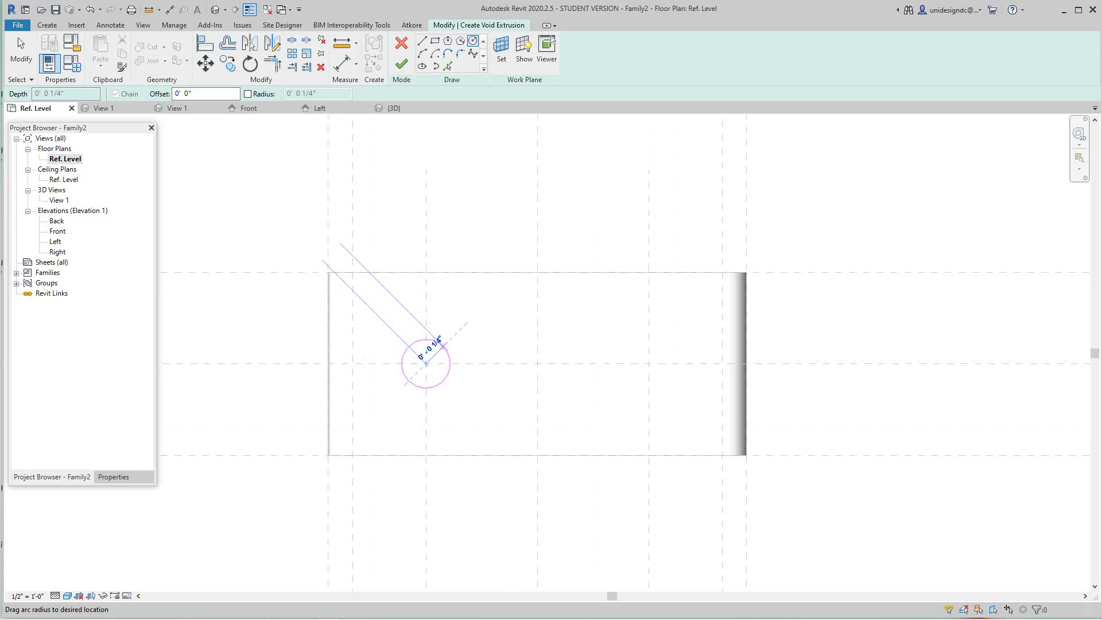
scroll(445, 345, "down", 1)
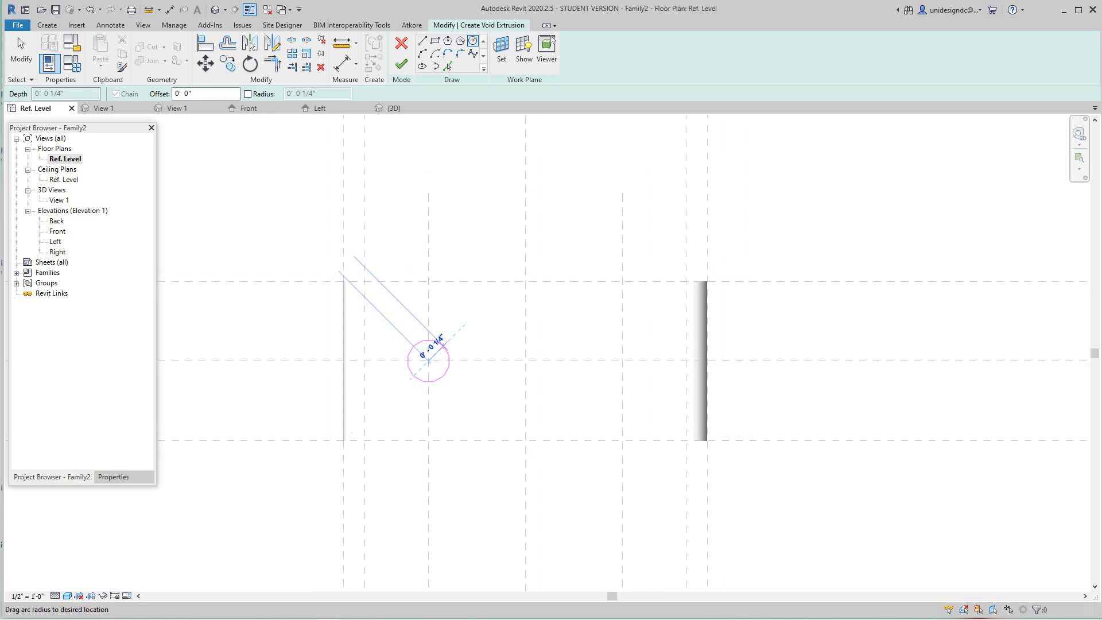
scroll(445, 344, "up", 2)
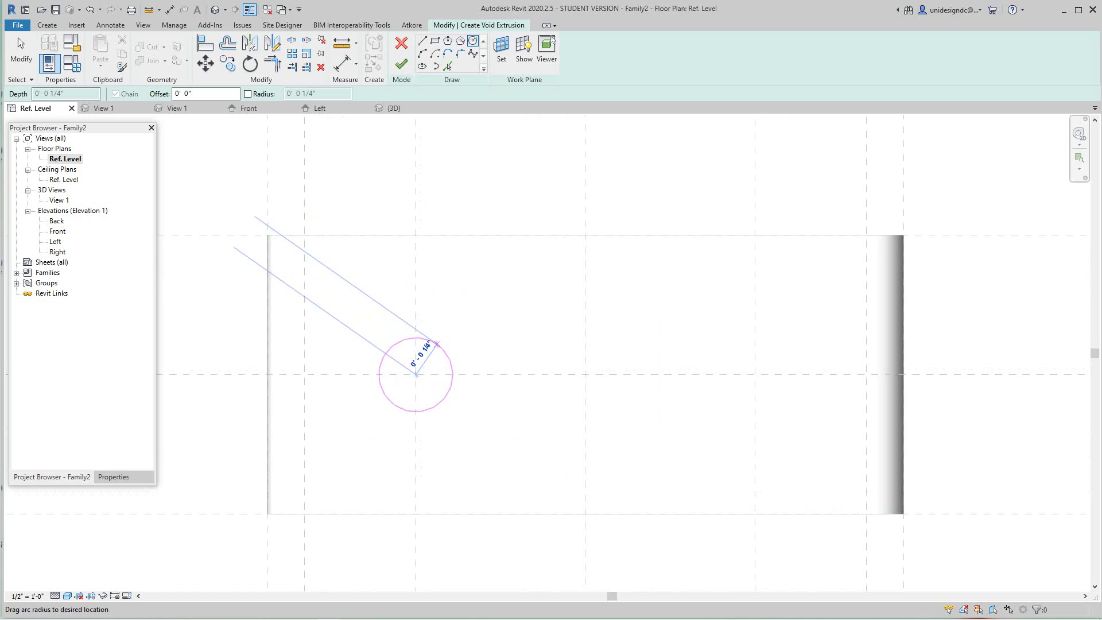
type("3/8\"")
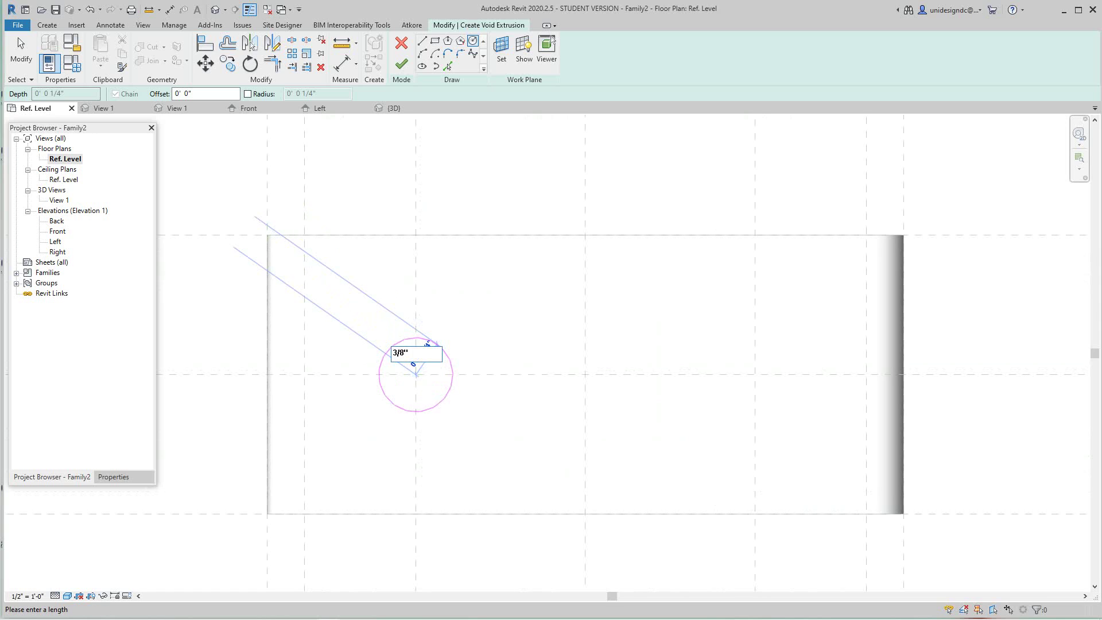
key("Return")
scroll(478, 433, "down", 1)
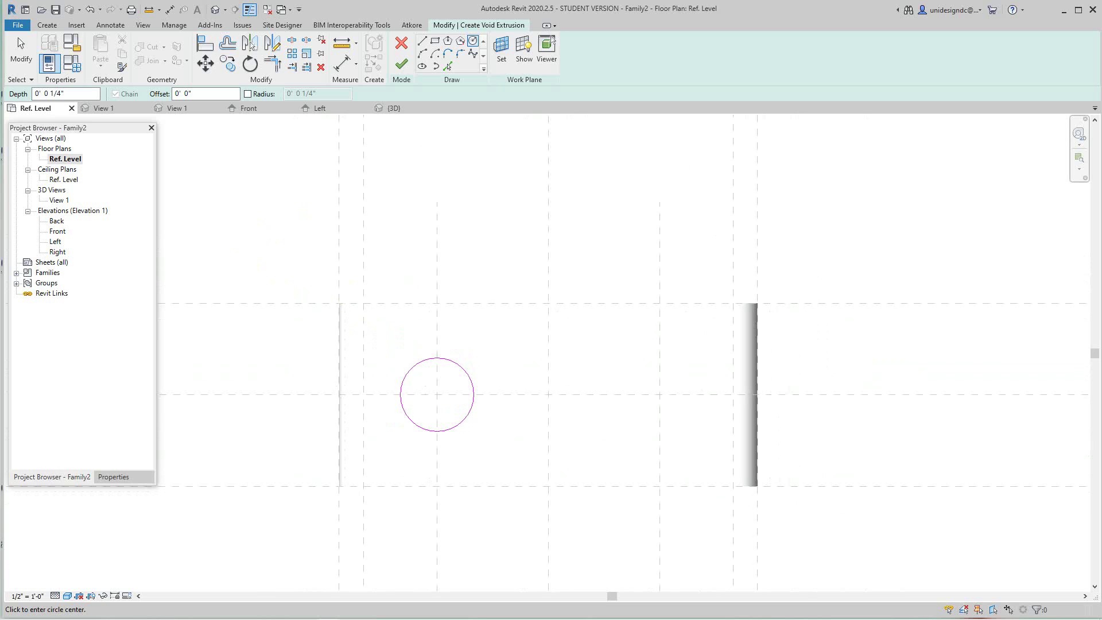
scroll(444, 453, "down", 1)
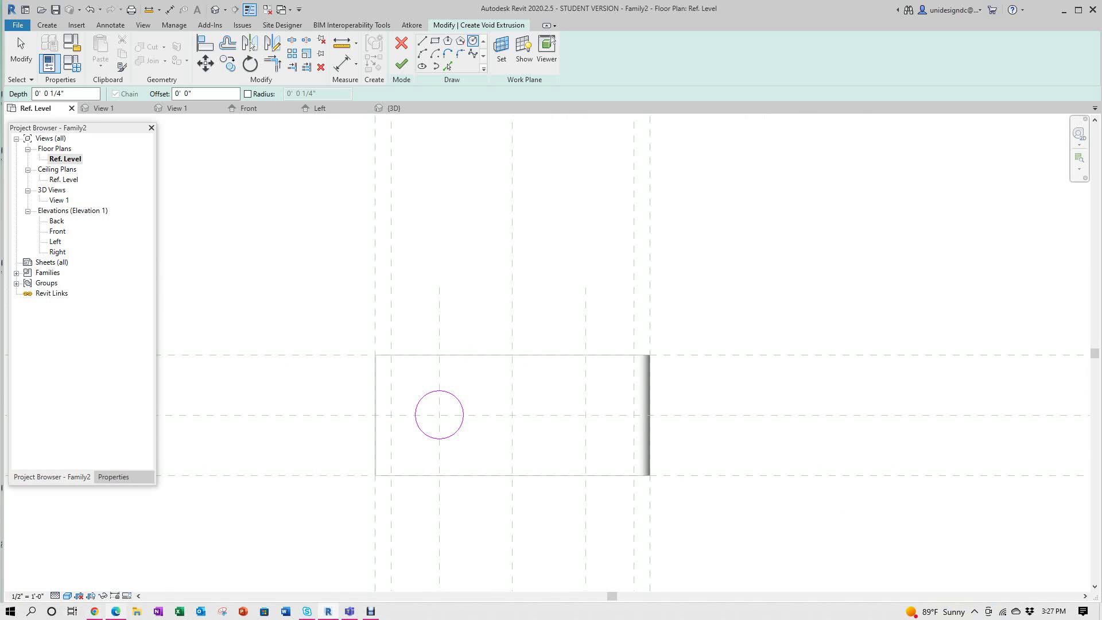
Switch to the browser, check the hole specifications on the Unistrut P1044 product page, and return to the void sketch in Revit
left_click(116, 612)
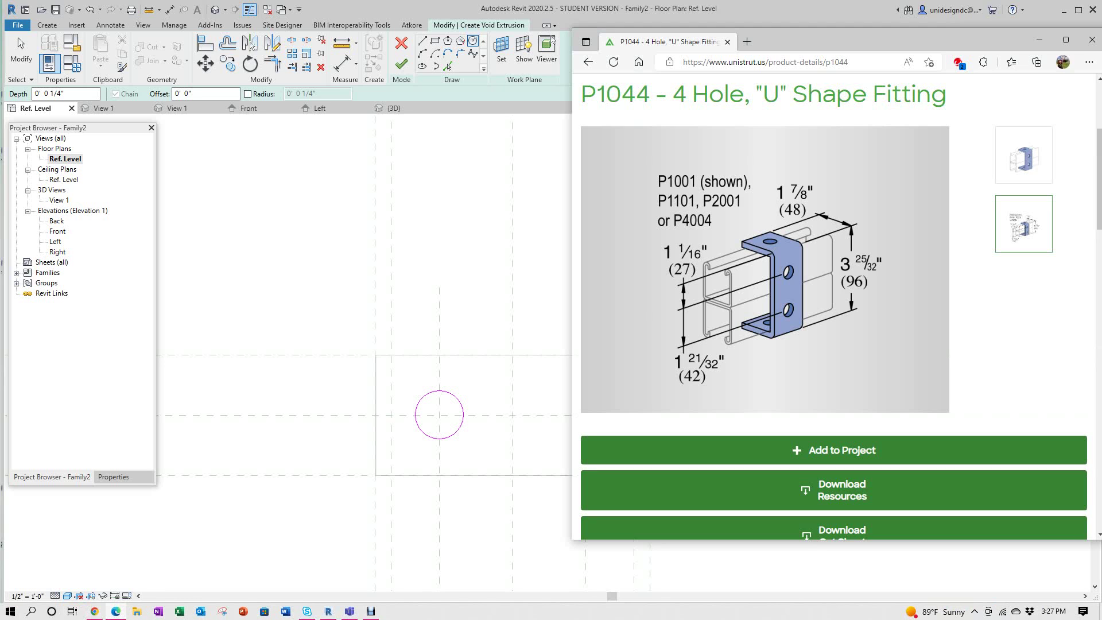
scroll(835, 304, "down", 5)
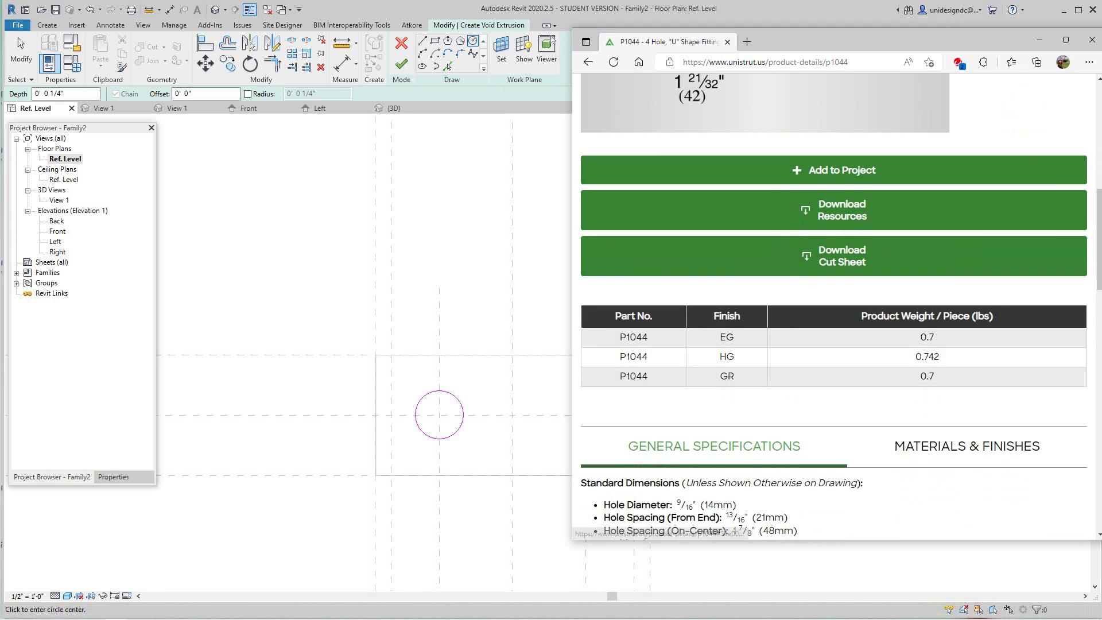
scroll(834, 304, "up", 1)
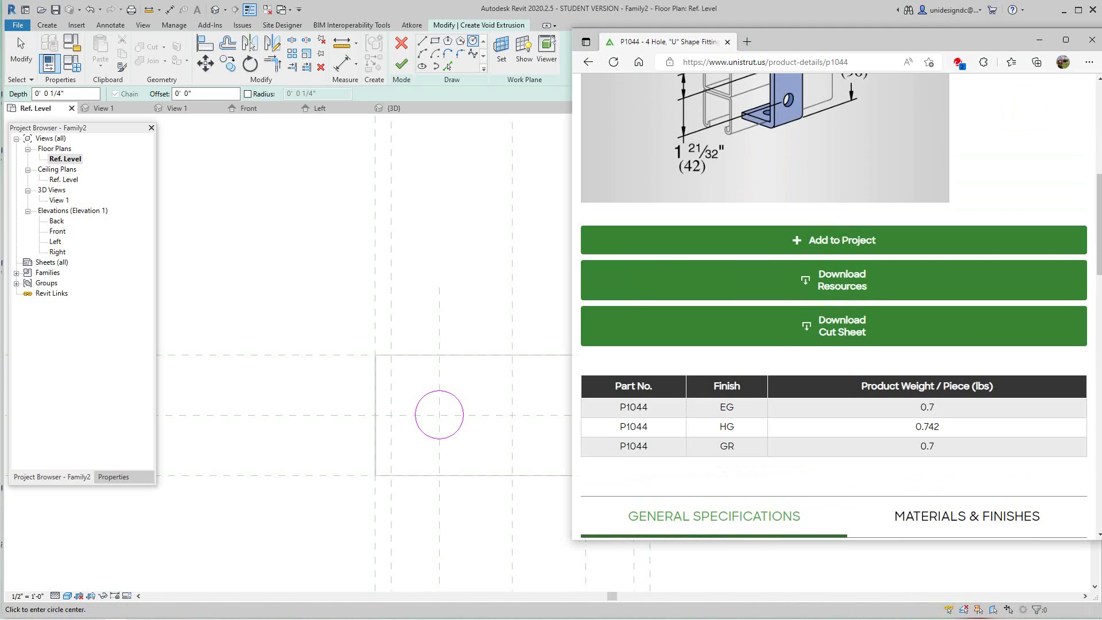
scroll(834, 304, "up", 4)
left_click(547, 424)
key("Escape")
scroll(548, 425, "up", 1)
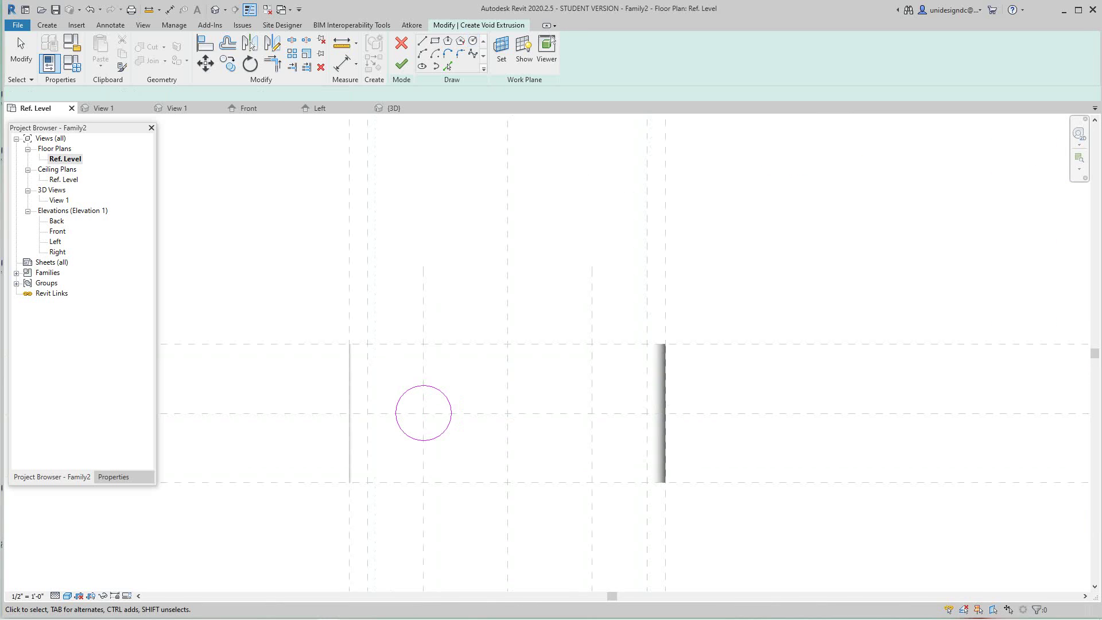
Copy the circle to where the right hole-position plane crosses the Center (Front/Back) plane, and finish the void extrusion
scroll(576, 419, "down", 1)
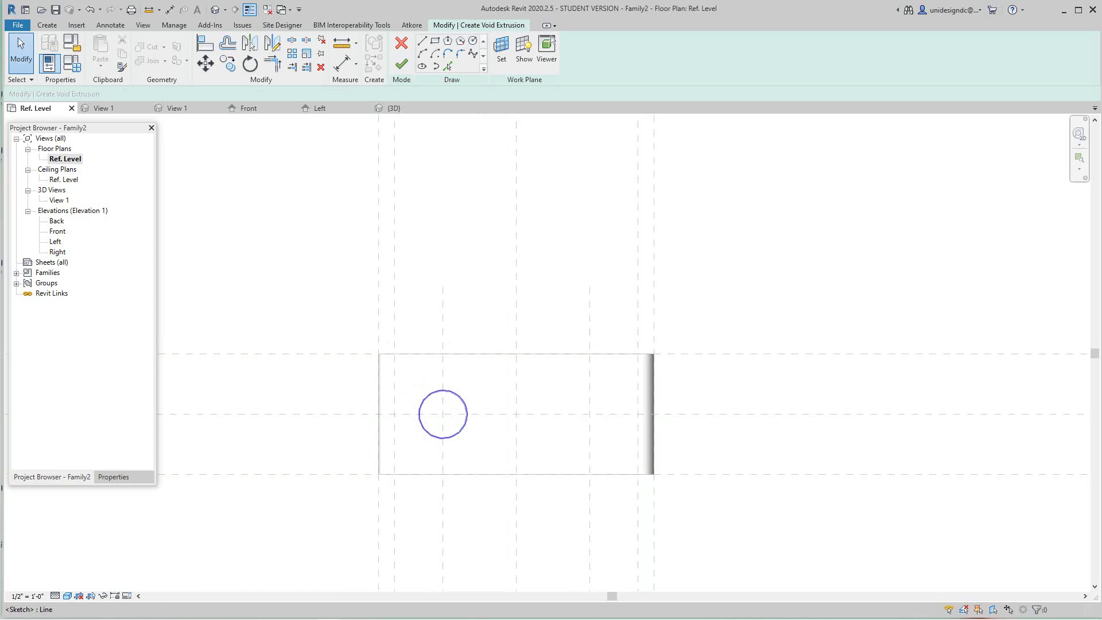
left_click(460, 396)
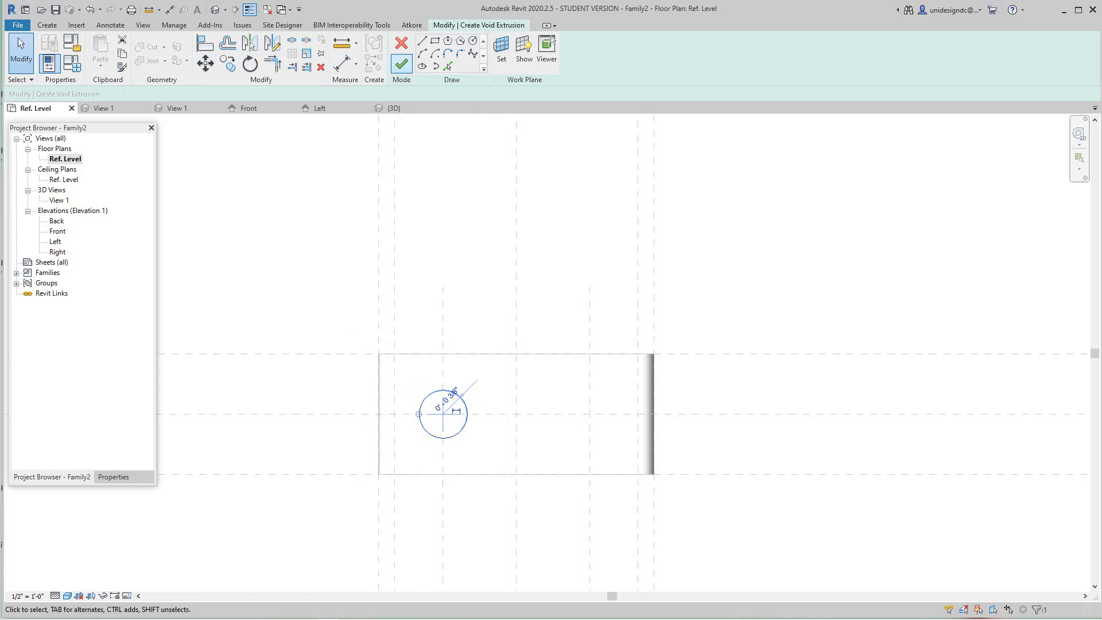
left_click(228, 63)
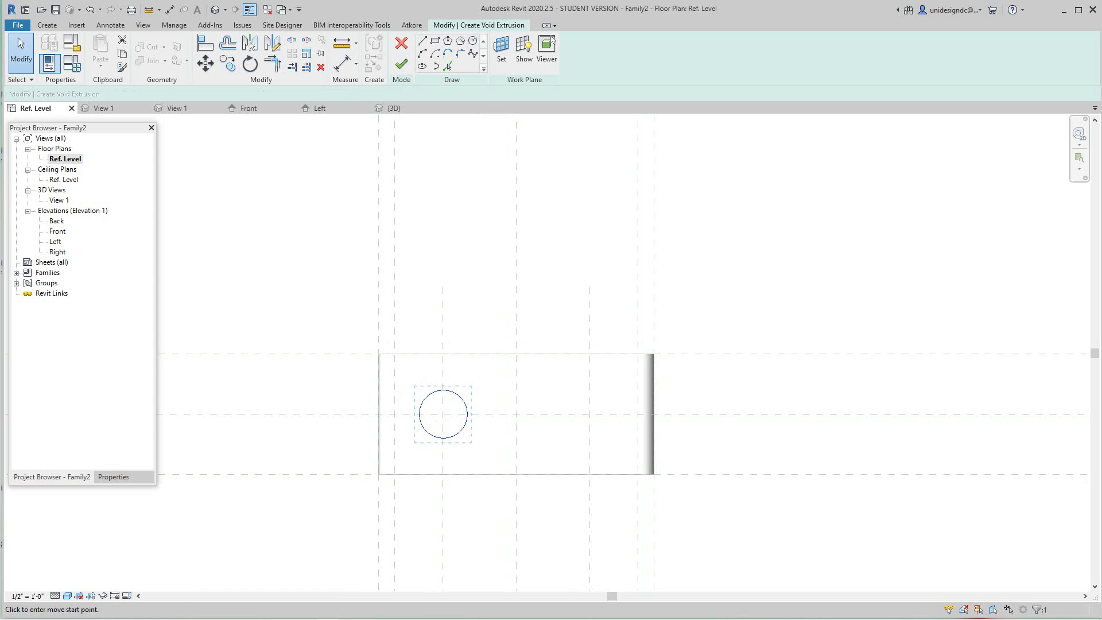
left_click(442, 414)
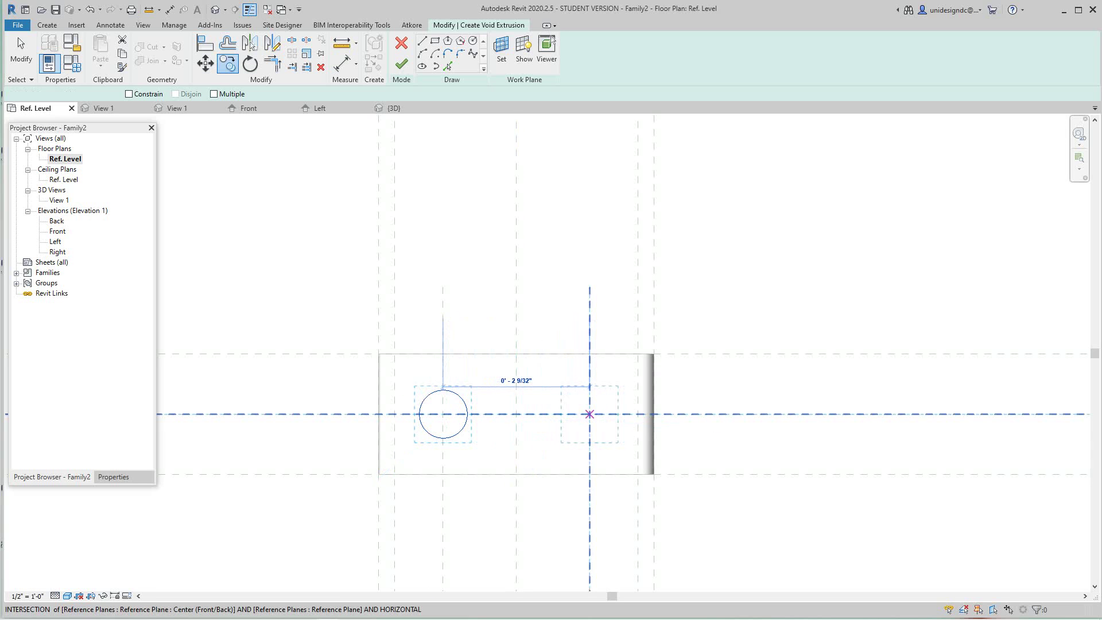
left_click(589, 414)
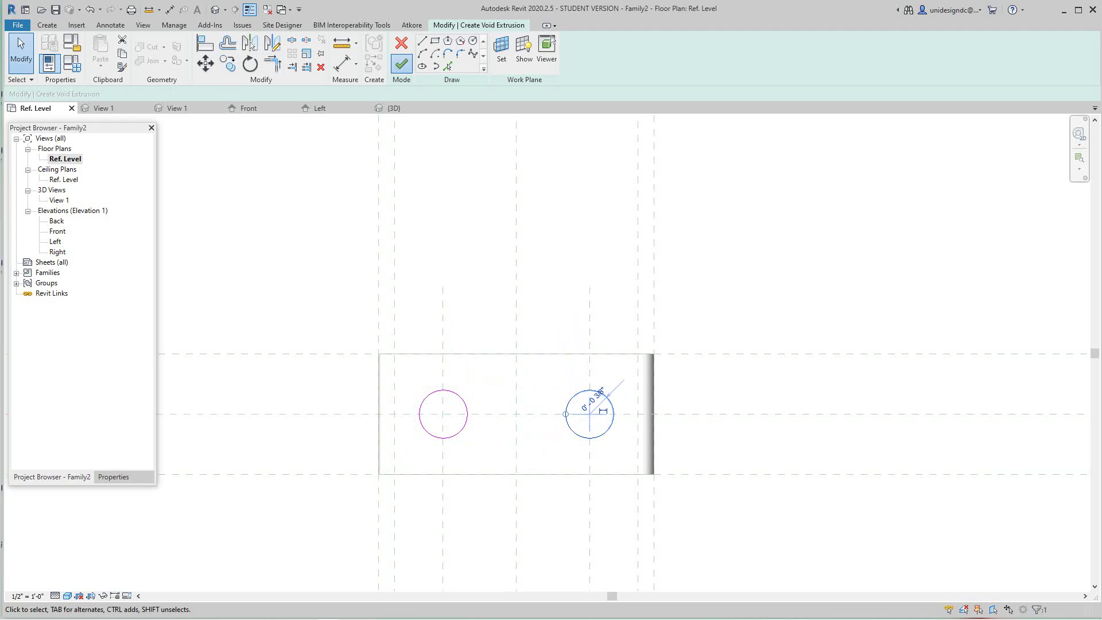
left_click(402, 64)
Open the default 3D view and inspect the two holes in the top face of the fitting
scroll(478, 362, "down", 2)
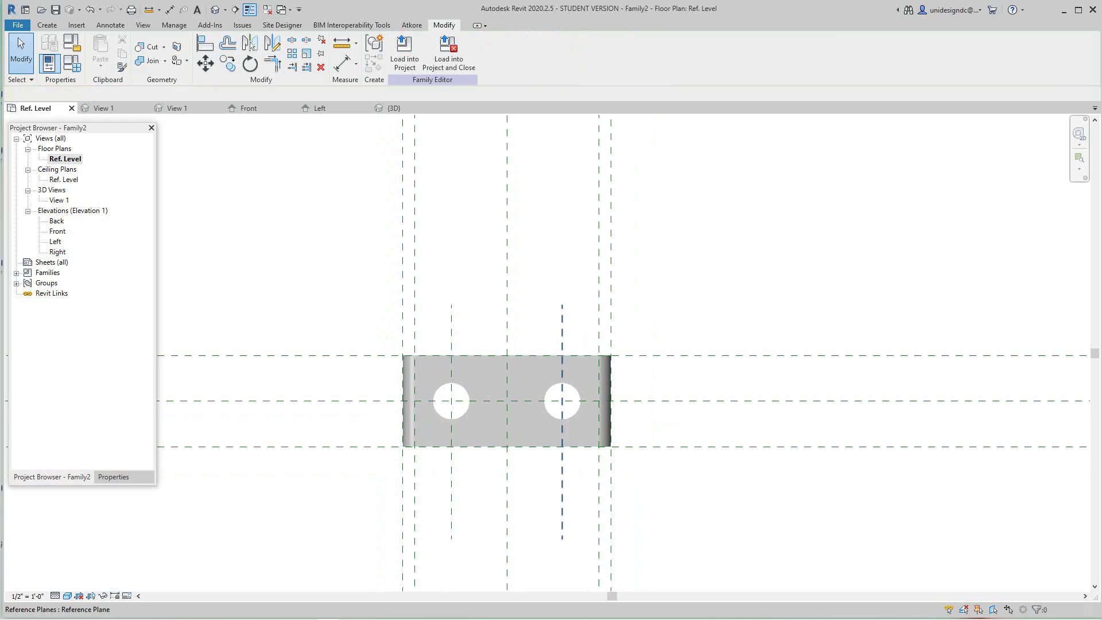
left_click(216, 10)
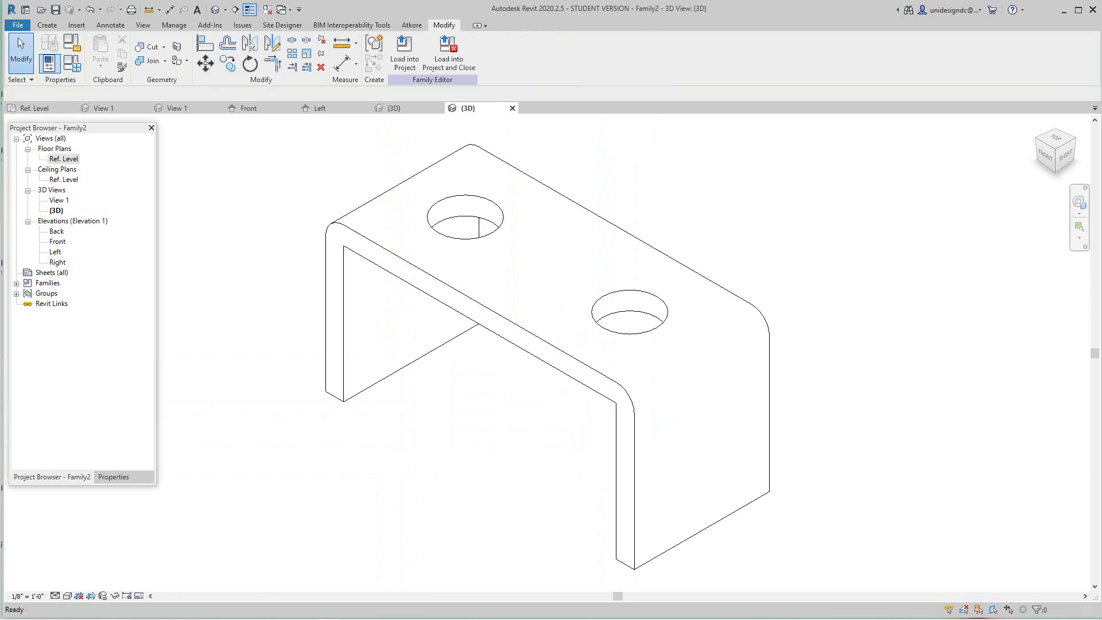
middle_click_drag(552, 402, 544, 369)
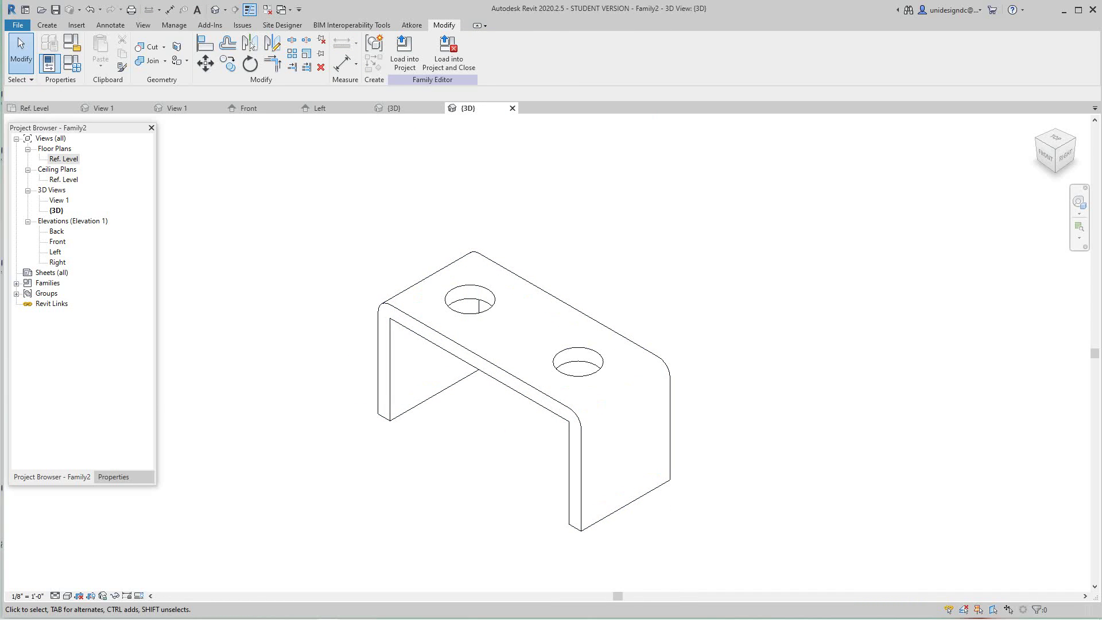
Open the Left elevation and draw a short horizontal reference plane across the fitting's leg, between the Ref. Level and the bottom plane
double_click(55, 252)
middle_click_drag(247, 290, 533, 401)
scroll(436, 402, "up", 8)
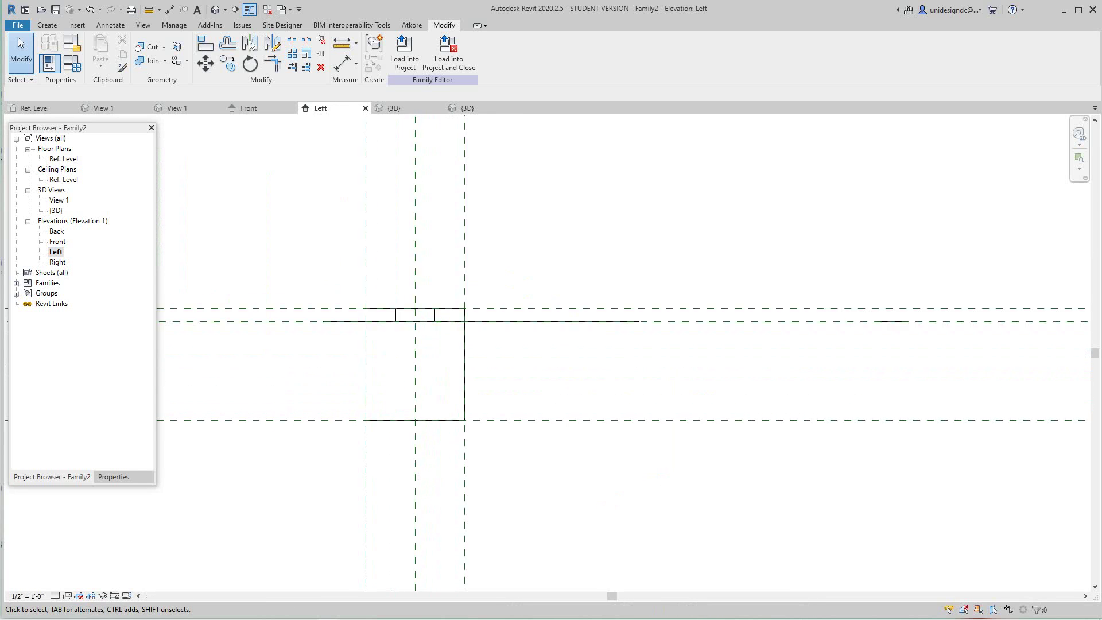
middle_click_drag(446, 368, 535, 388)
scroll(536, 388, "down", 2)
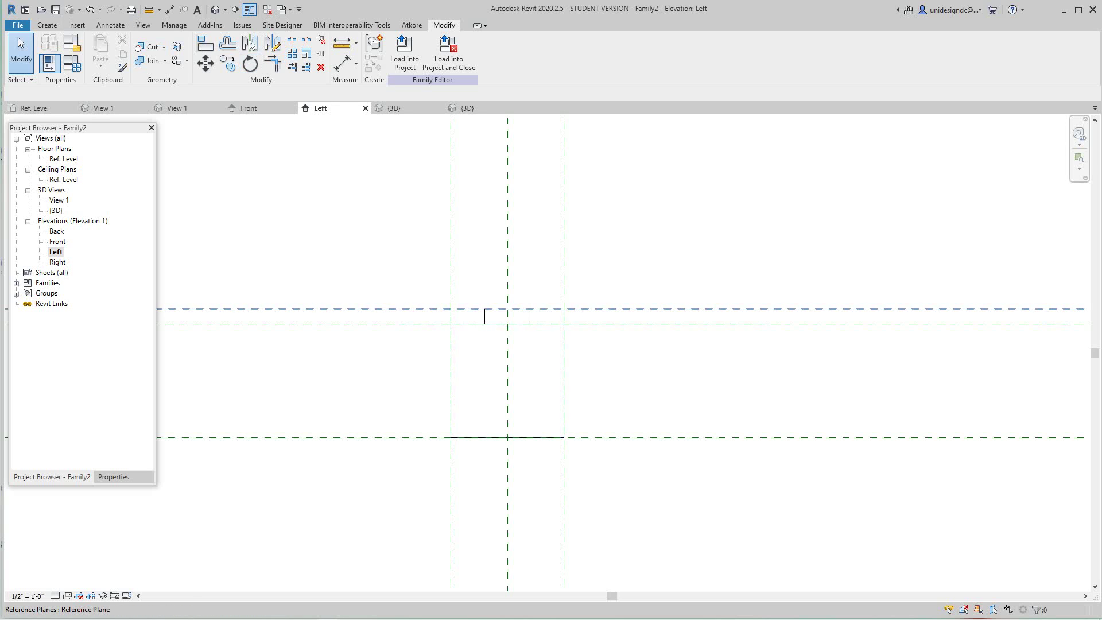
right_click(291, 309)
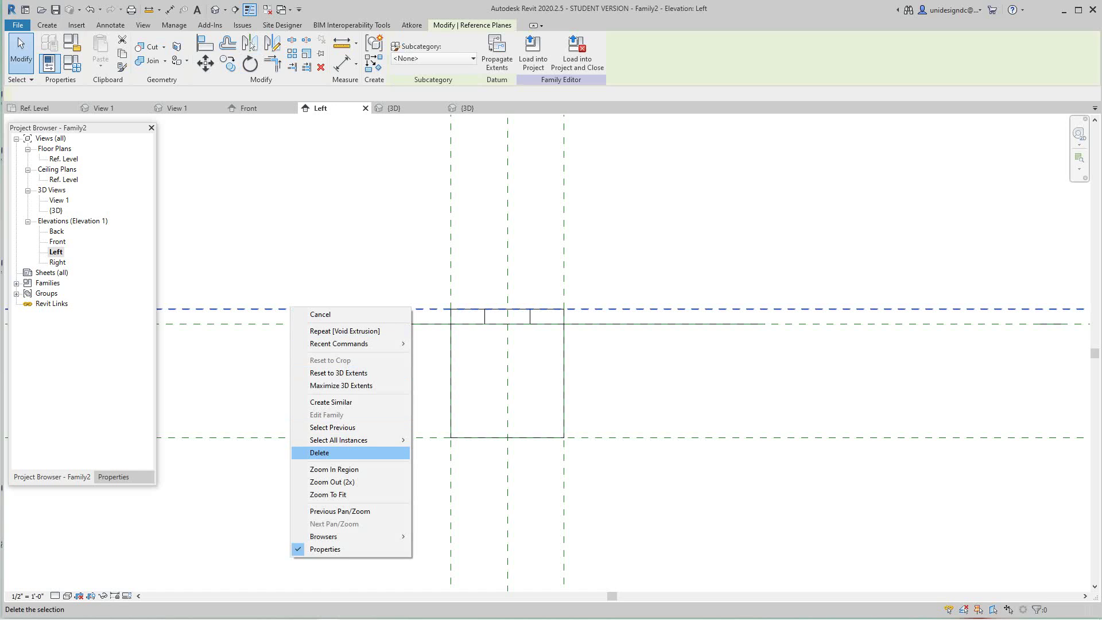
left_click(331, 402)
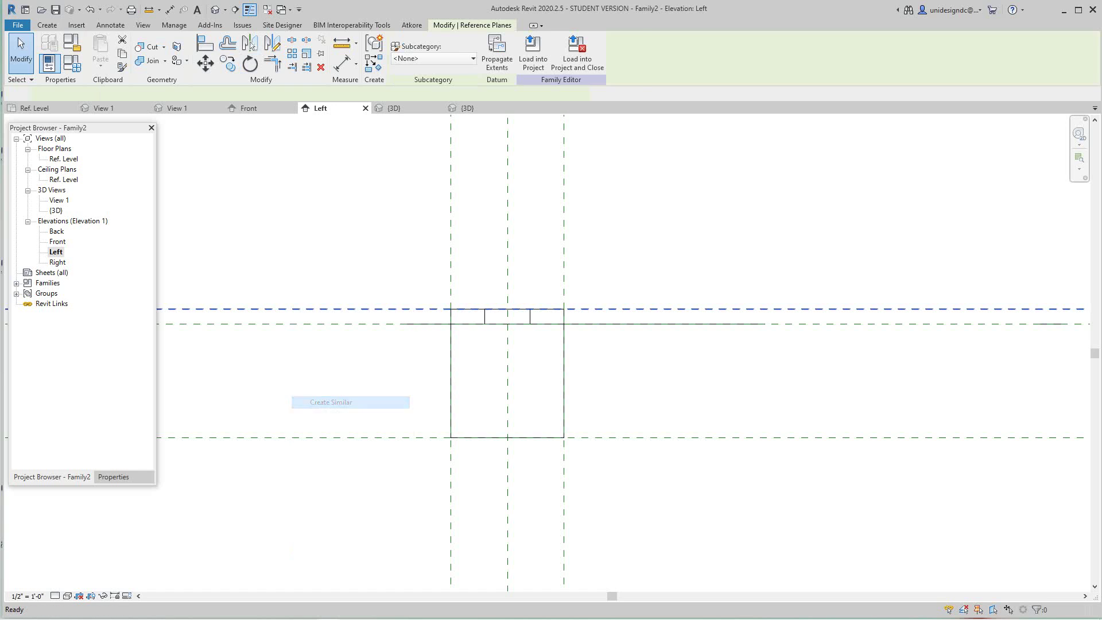
left_click(378, 375)
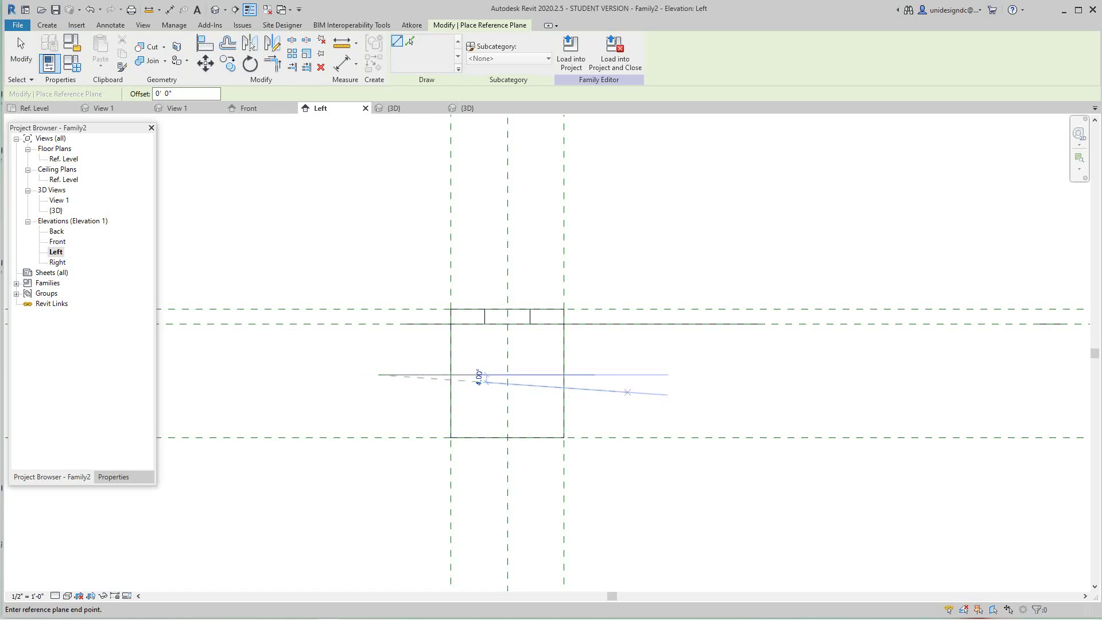
left_click(669, 374)
key("Escape")
key("Escape")
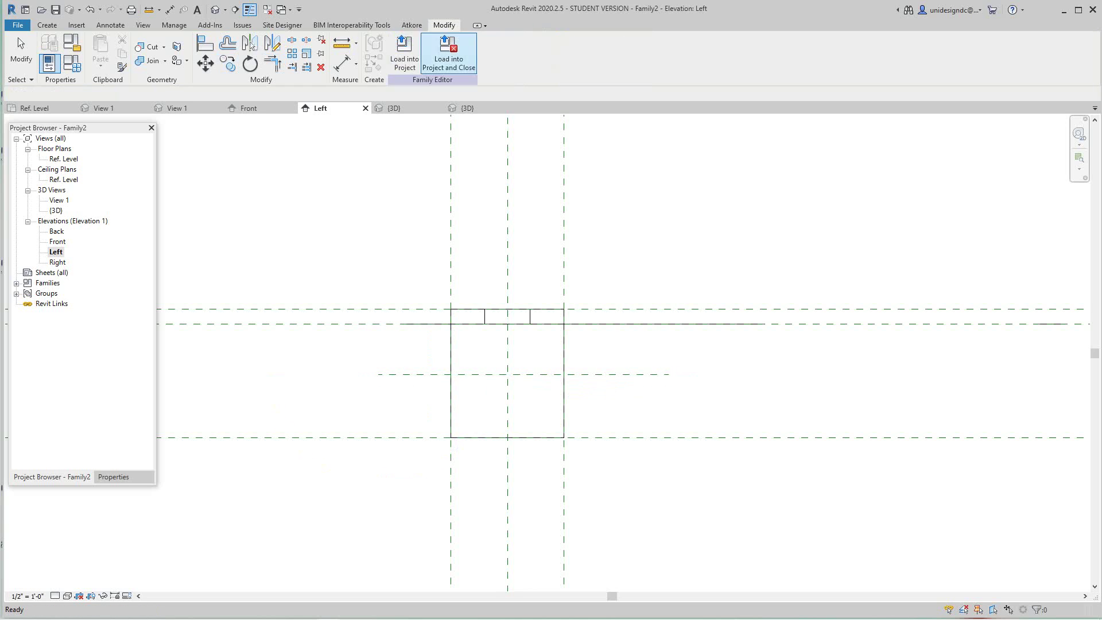
Add an aligned dimension string across the Ref. Level, new and bottom planes beside the fitting, and make its two segments equal
left_click(343, 64)
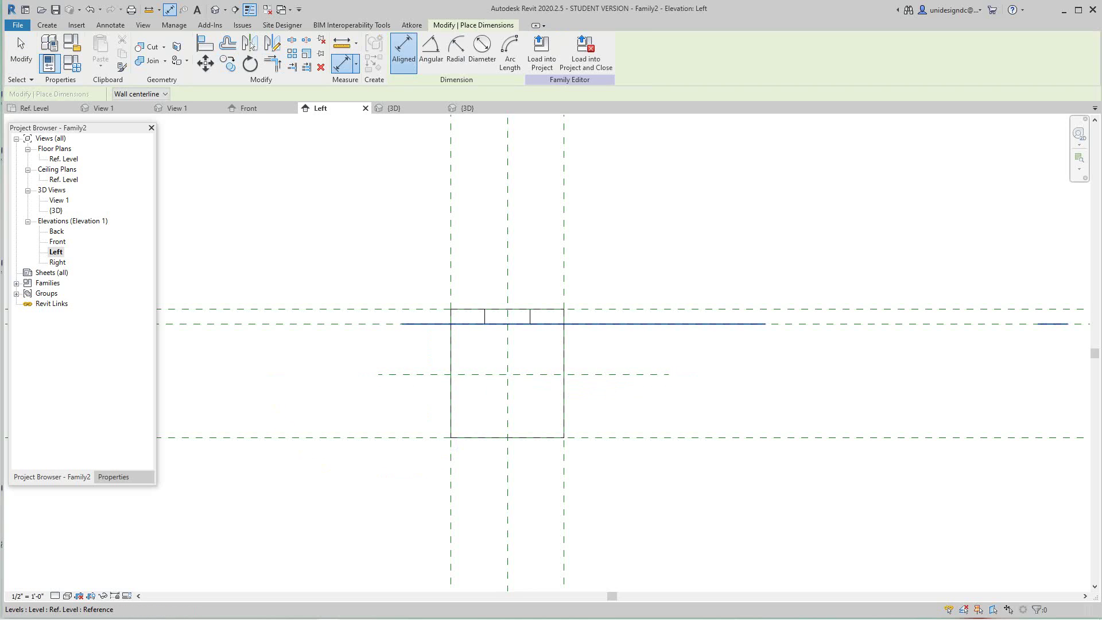
key("Tab")
left_click(302, 324)
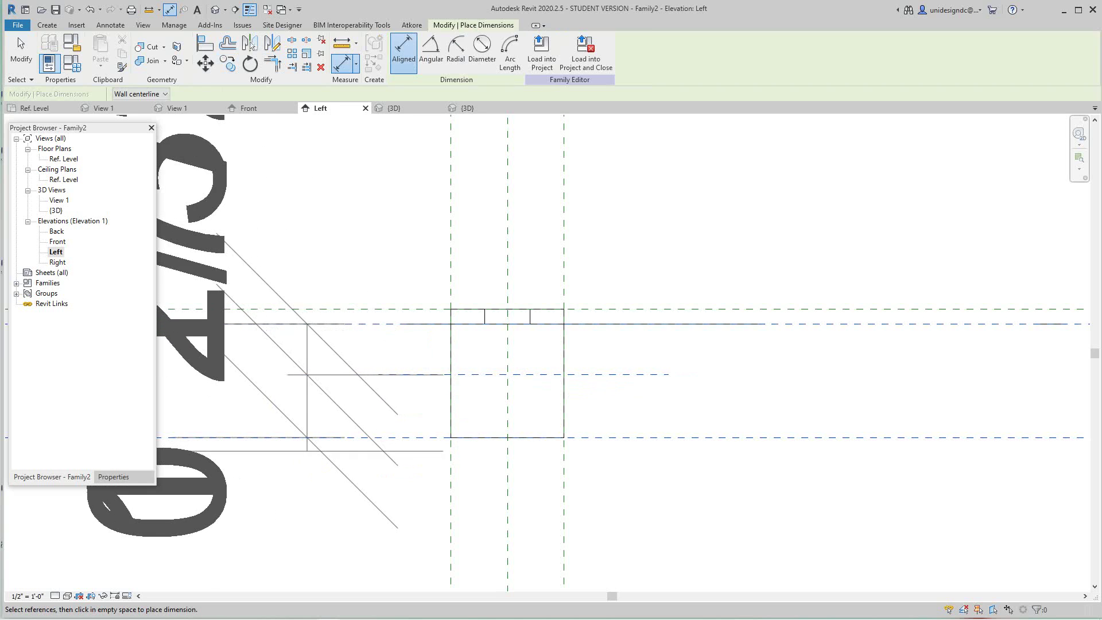
scroll(308, 451, "down", 8)
scroll(312, 449, "up", 1)
middle_click_drag(313, 449, 444, 382)
scroll(443, 384, "down", 1)
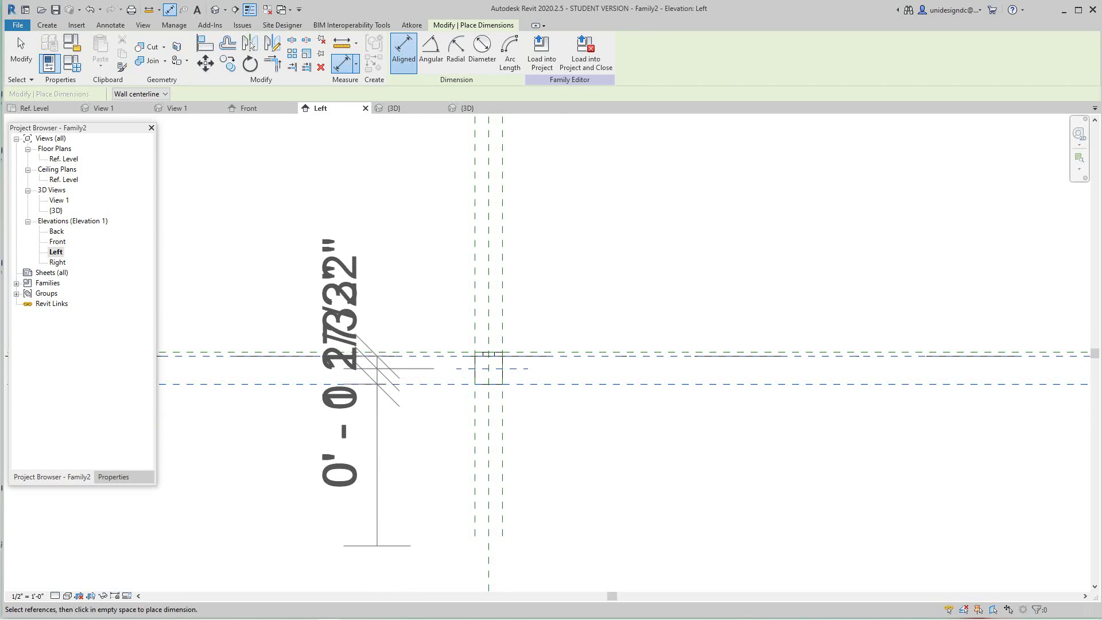
left_click(378, 546)
key("Escape")
key("Escape")
left_click(378, 377)
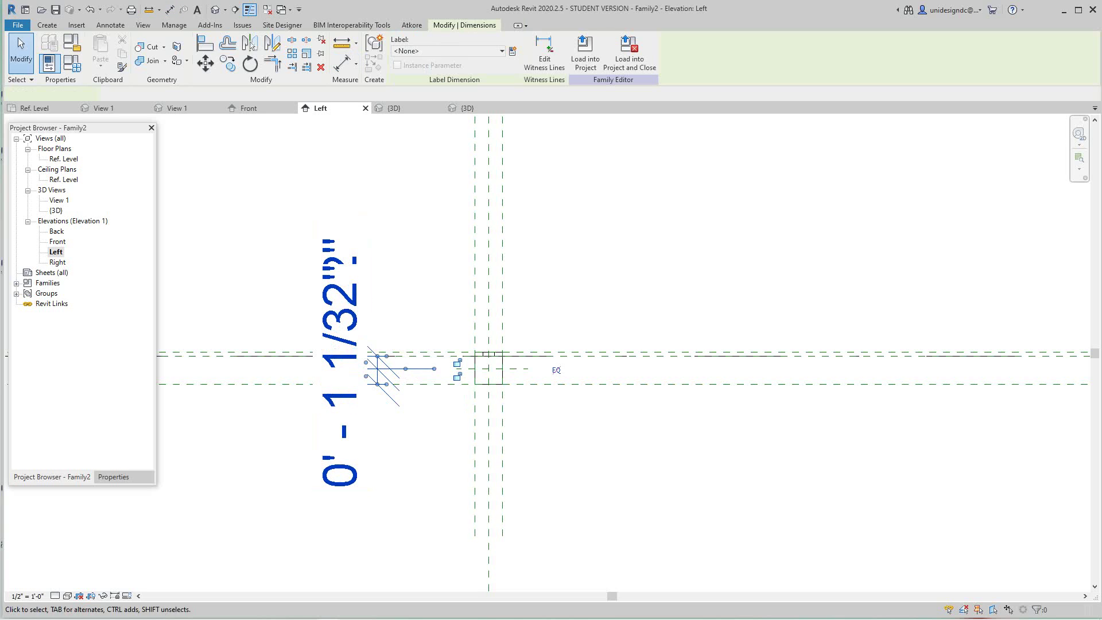
left_click(556, 370)
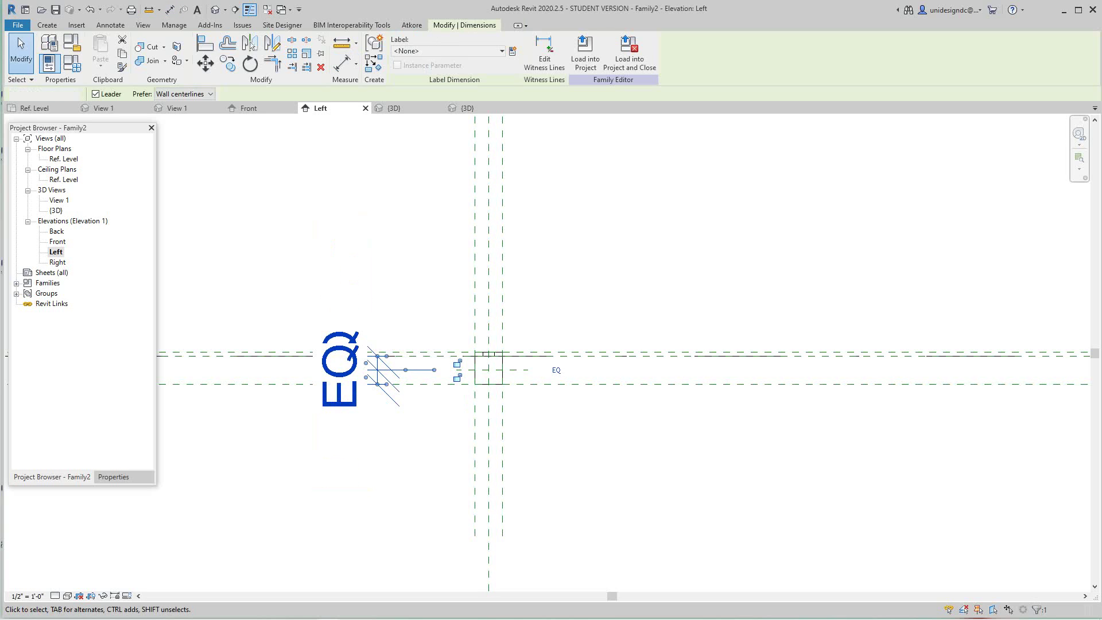
Create a void extrusion from a 3/8" radius circle centred where the leg's short horizontal plane crosses the Center (Front/Back) plane
key("Escape")
scroll(488, 372, "up", 7)
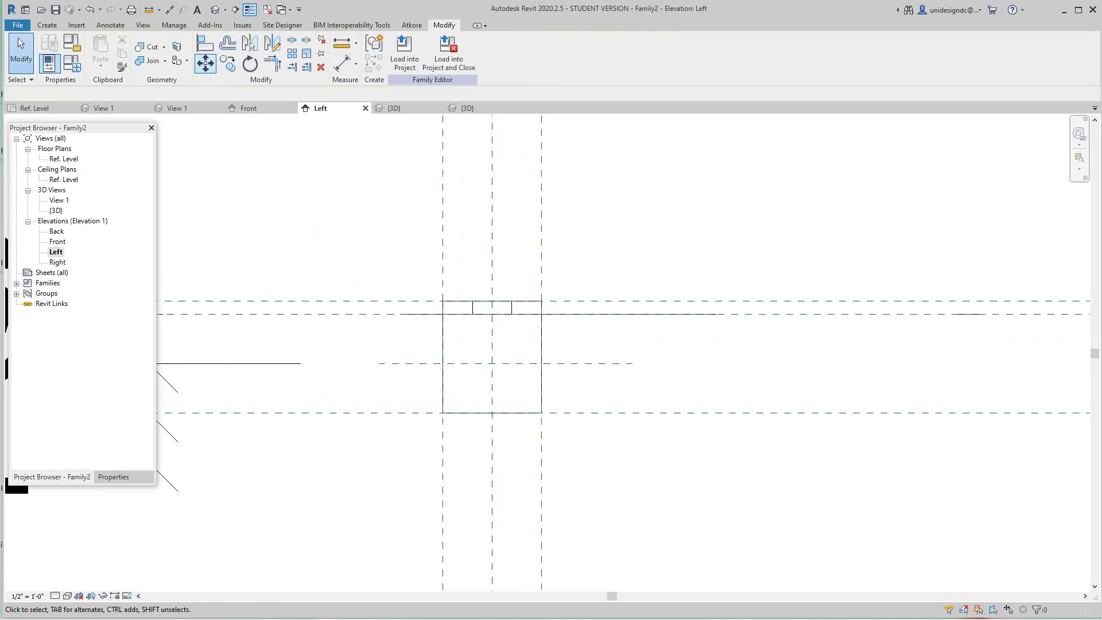
left_click(47, 25)
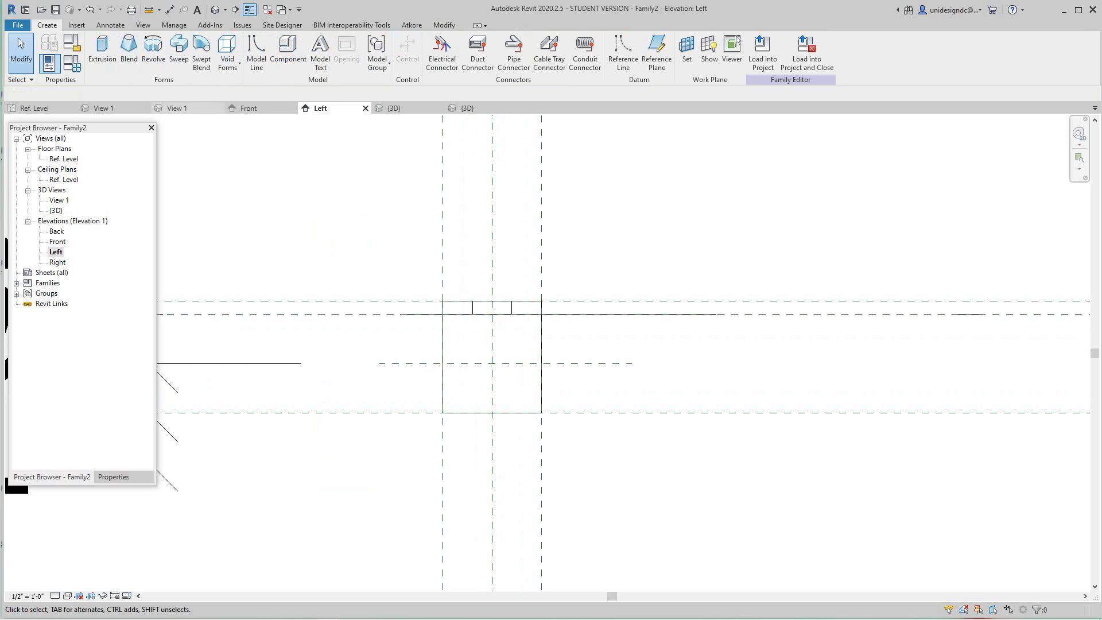
left_click(227, 60)
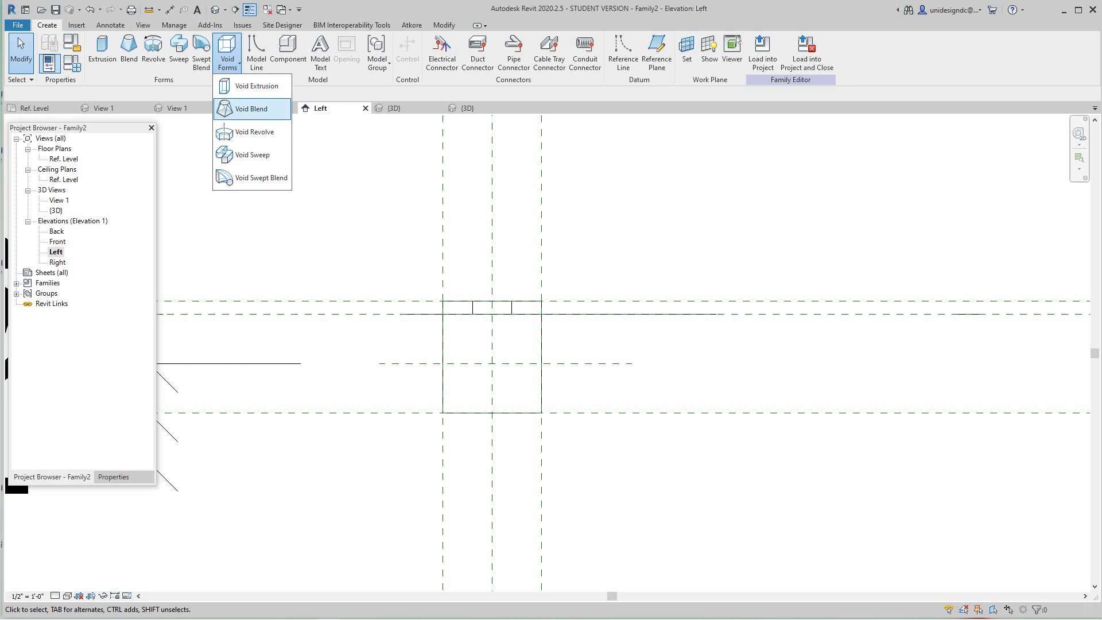
left_click(257, 86)
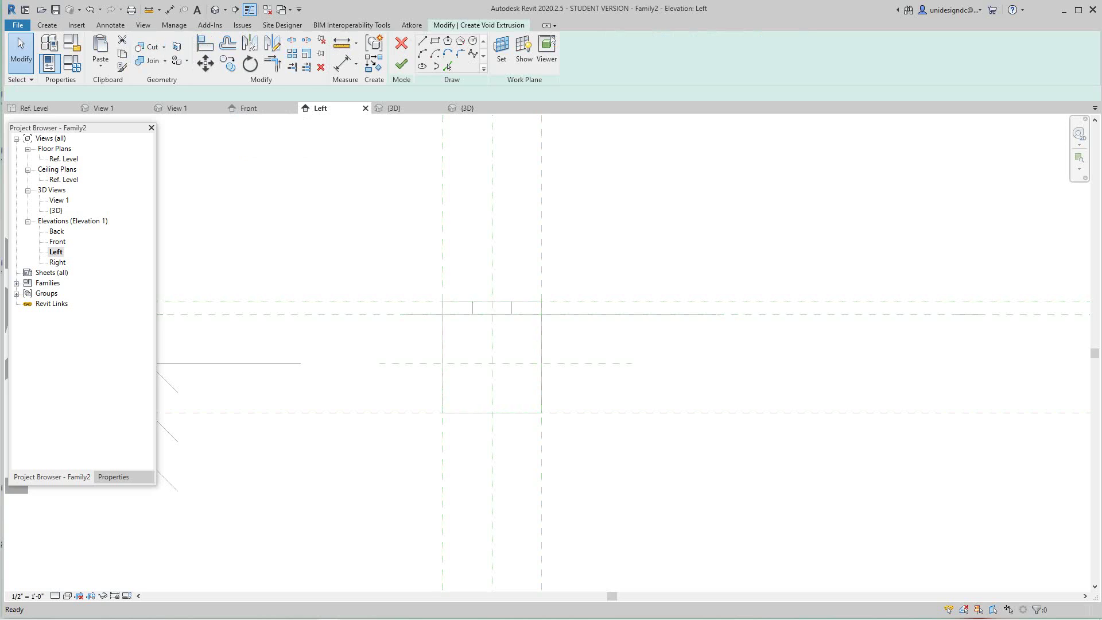
left_click(492, 363)
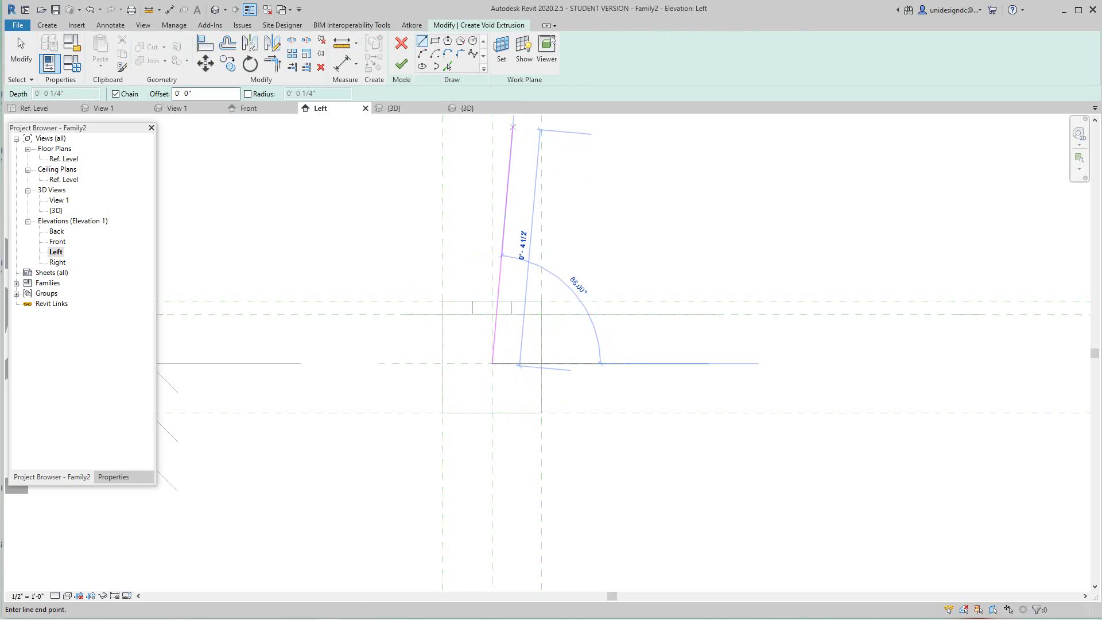
left_click(472, 40)
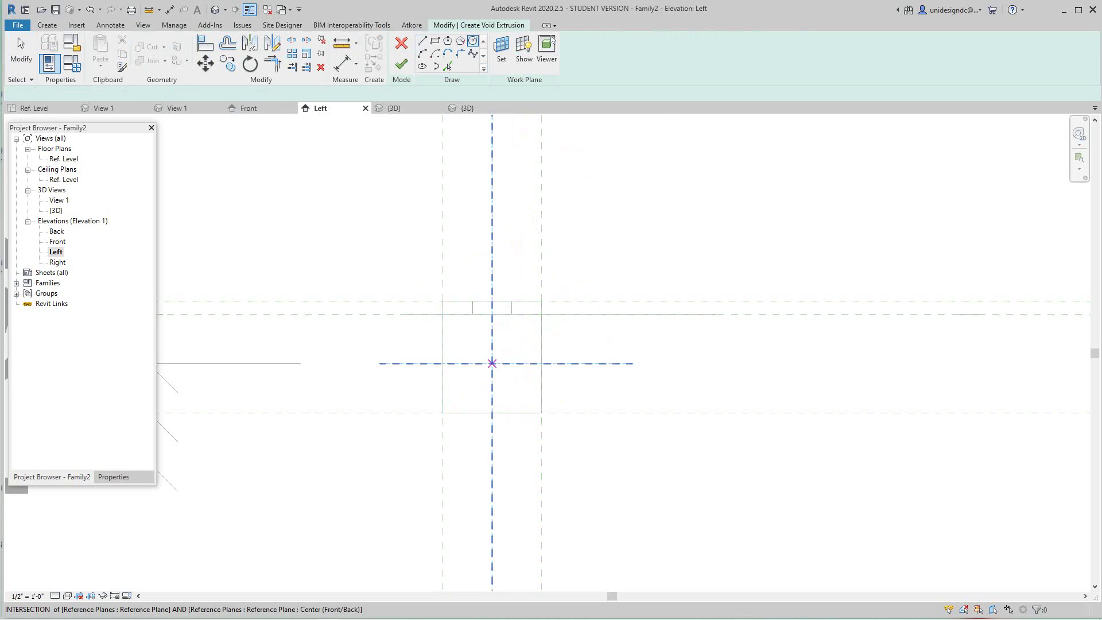
left_click(493, 363)
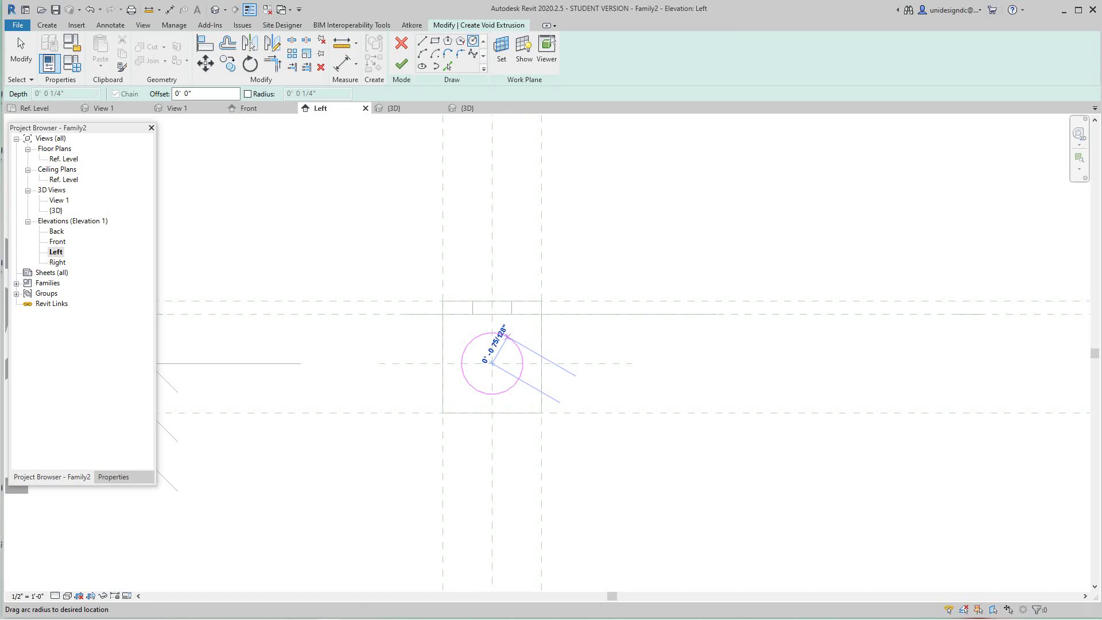
type("3/8\"")
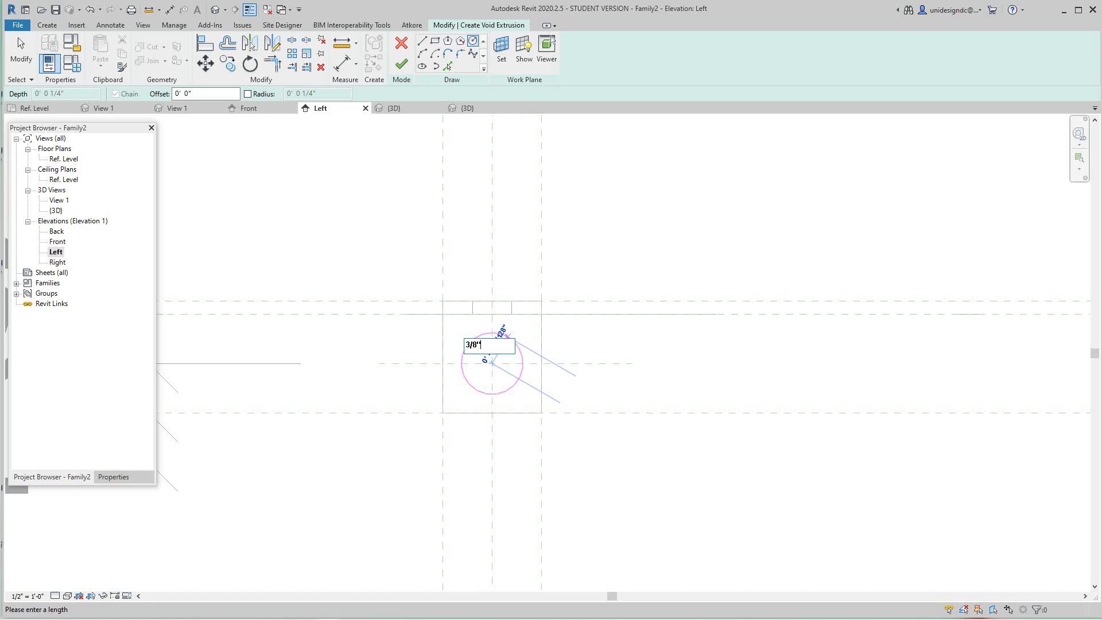
key("Return")
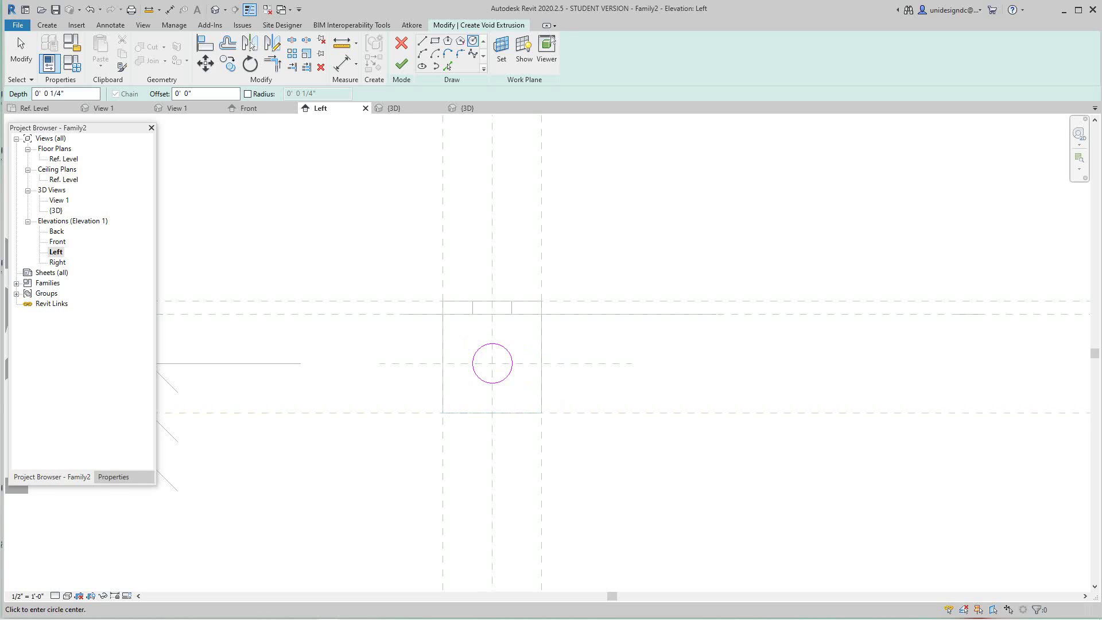
scroll(504, 369, "up", 1)
left_click(402, 64)
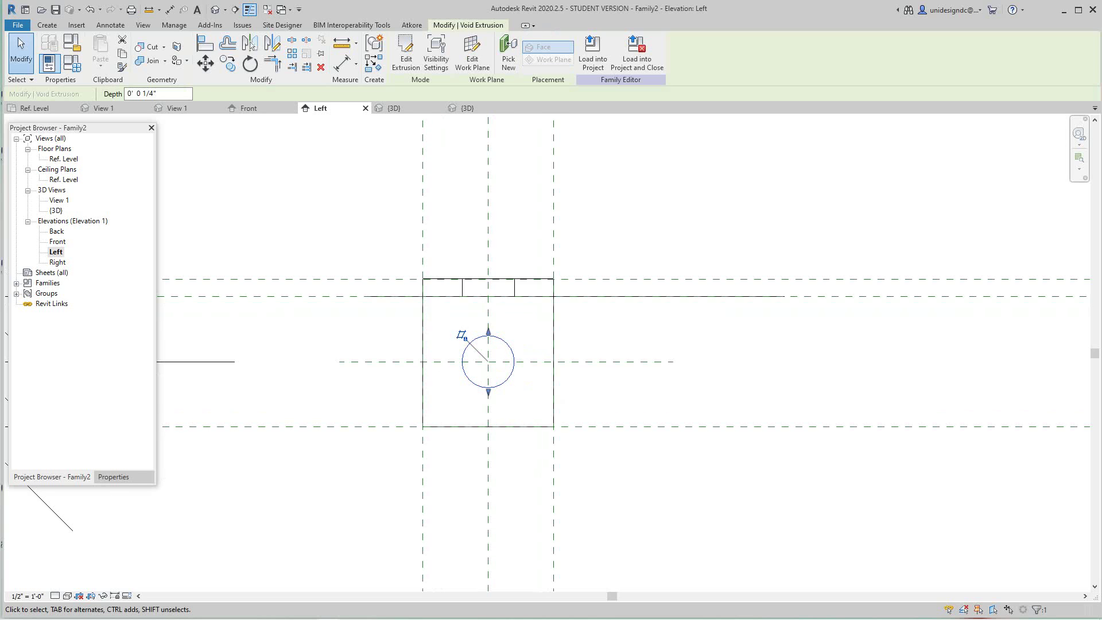
Inspect the new circular void in the default 3D view, and open the Front elevation
scroll(444, 389, "down", 2)
middle_click_drag(402, 287, 413, 309)
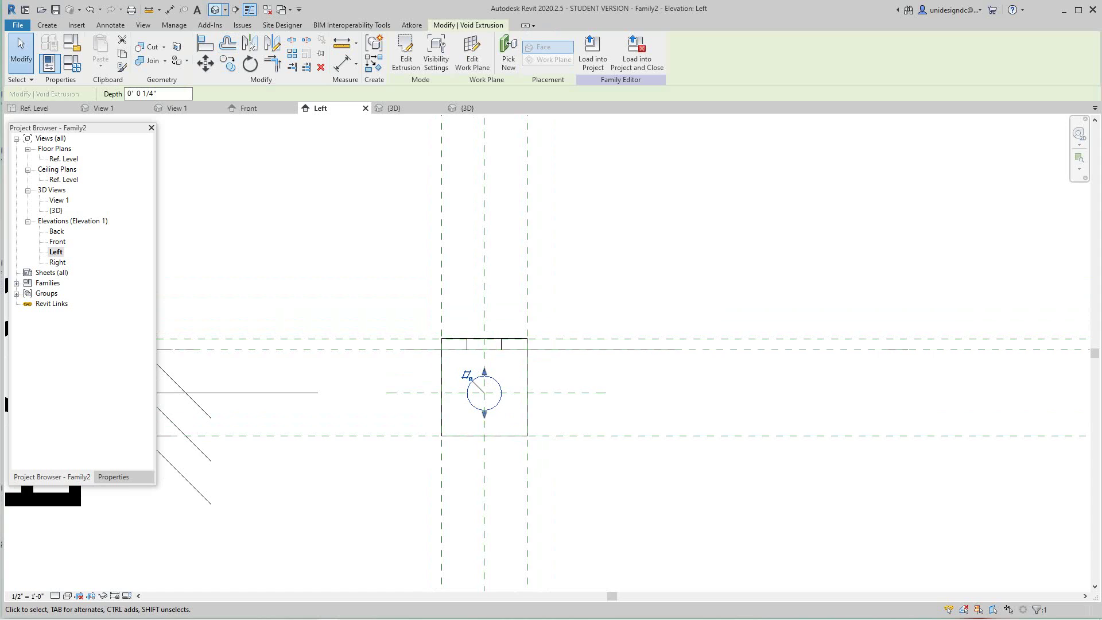
left_click(215, 9)
middle_click_drag(402, 258, 405, 256)
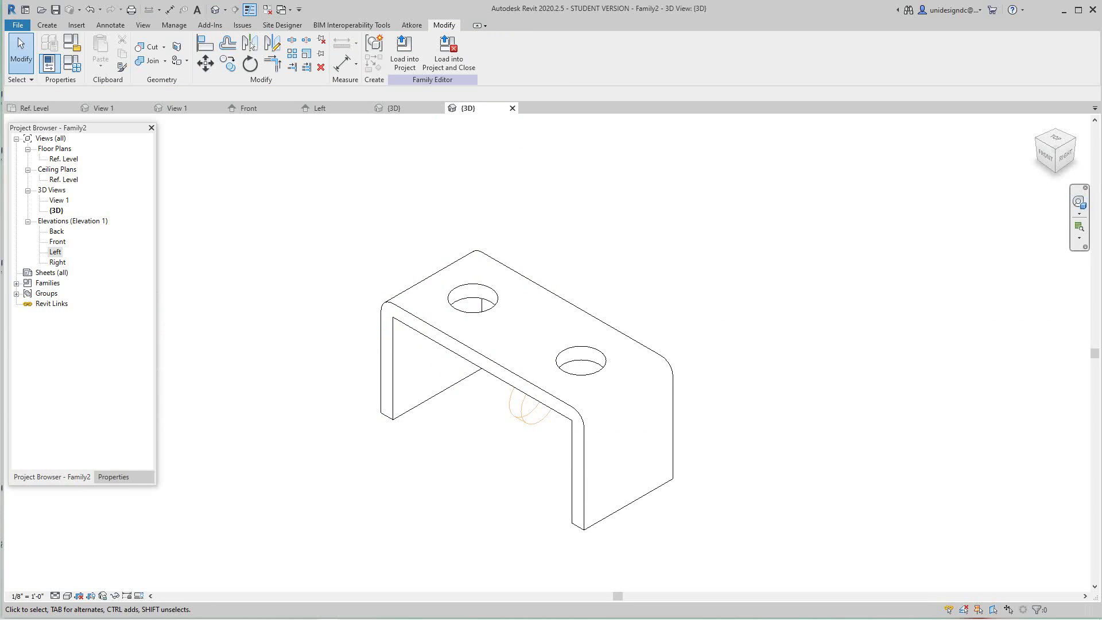
left_click(1046, 156)
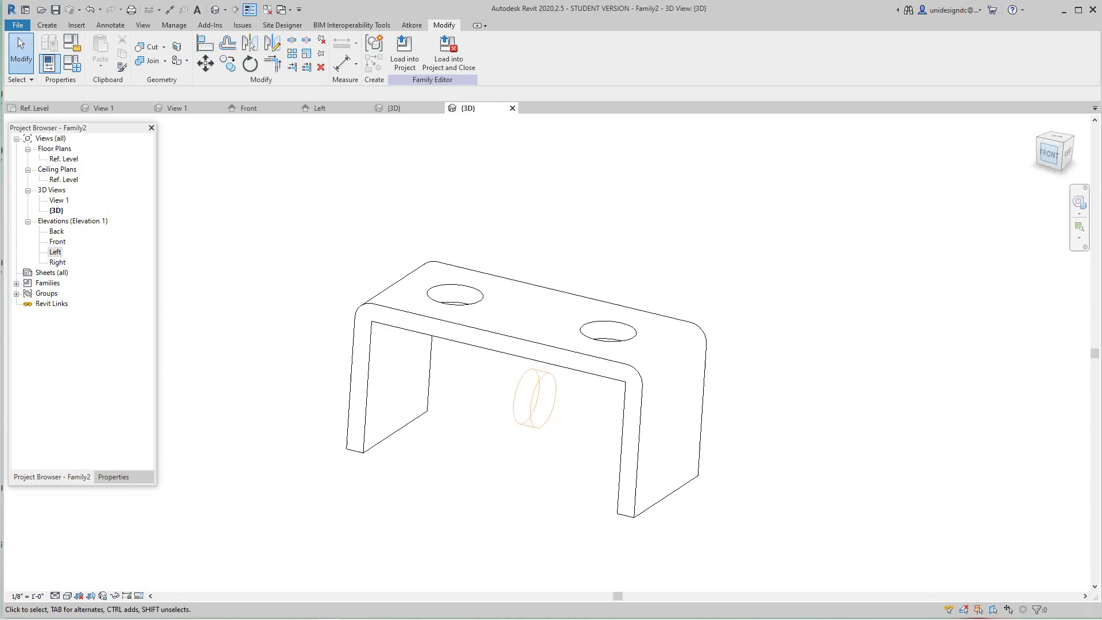
double_click(57, 241)
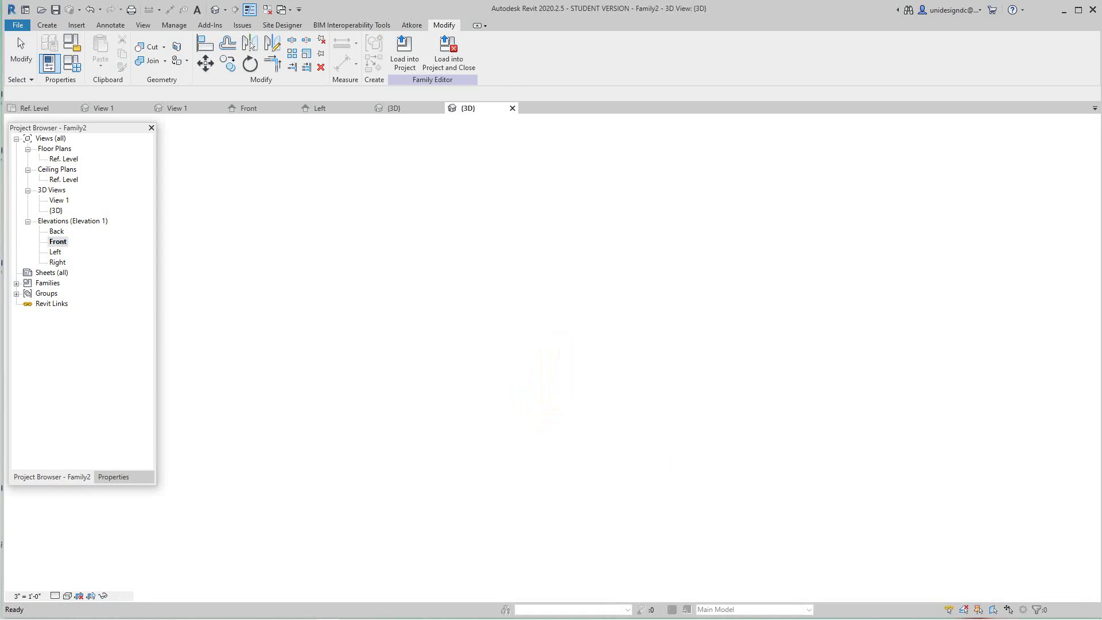
scroll(545, 376, "up", 3)
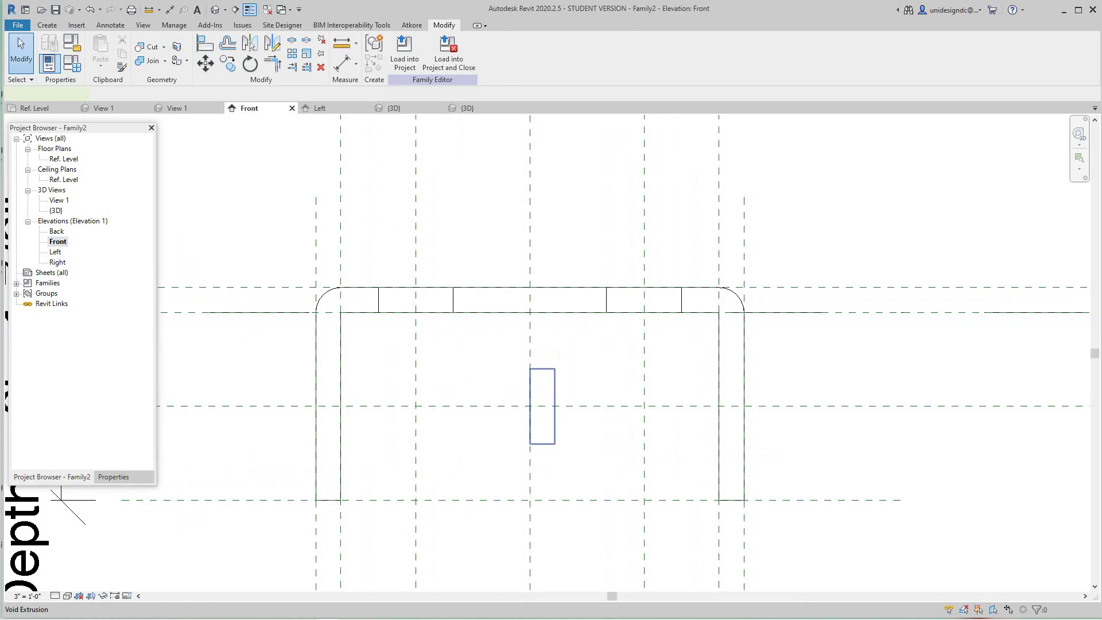
left_click(530, 380)
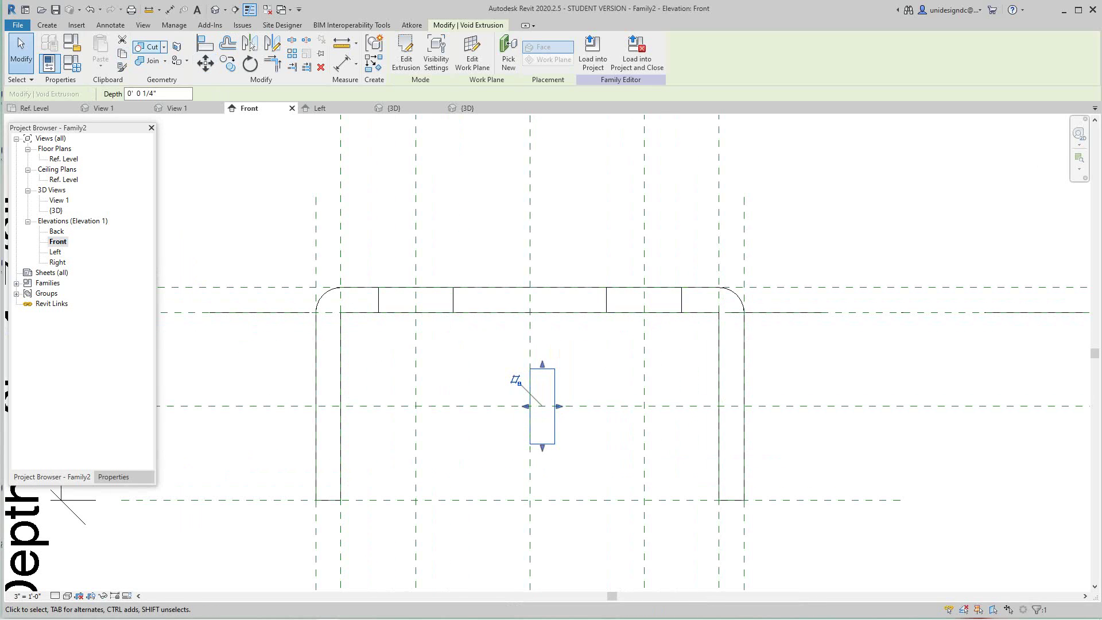
left_click(228, 63)
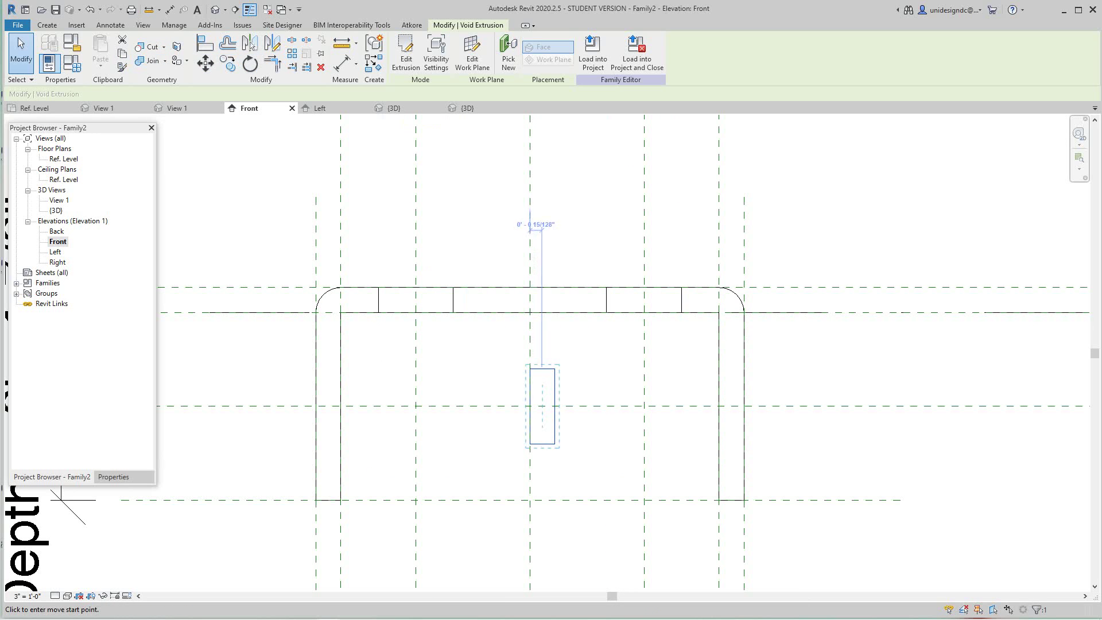
left_click(554, 406)
key("Escape")
key("Escape")
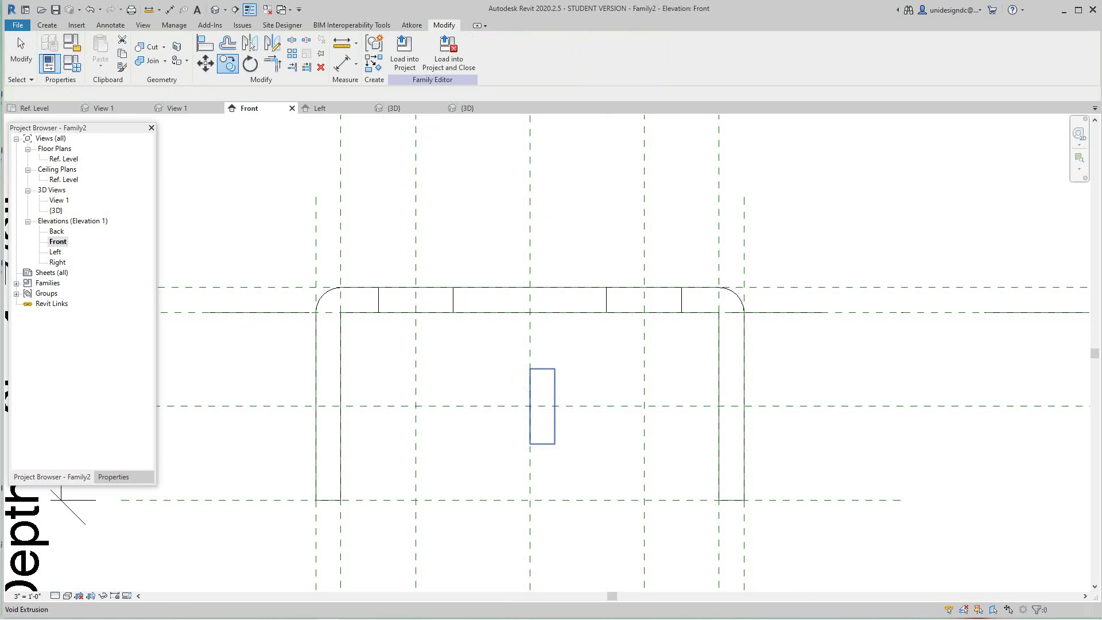
Stretch the void extrusion's ends to the outer and inner face planes of the fitting's right leg
left_click(555, 406)
left_click_drag(559, 407, 746, 406)
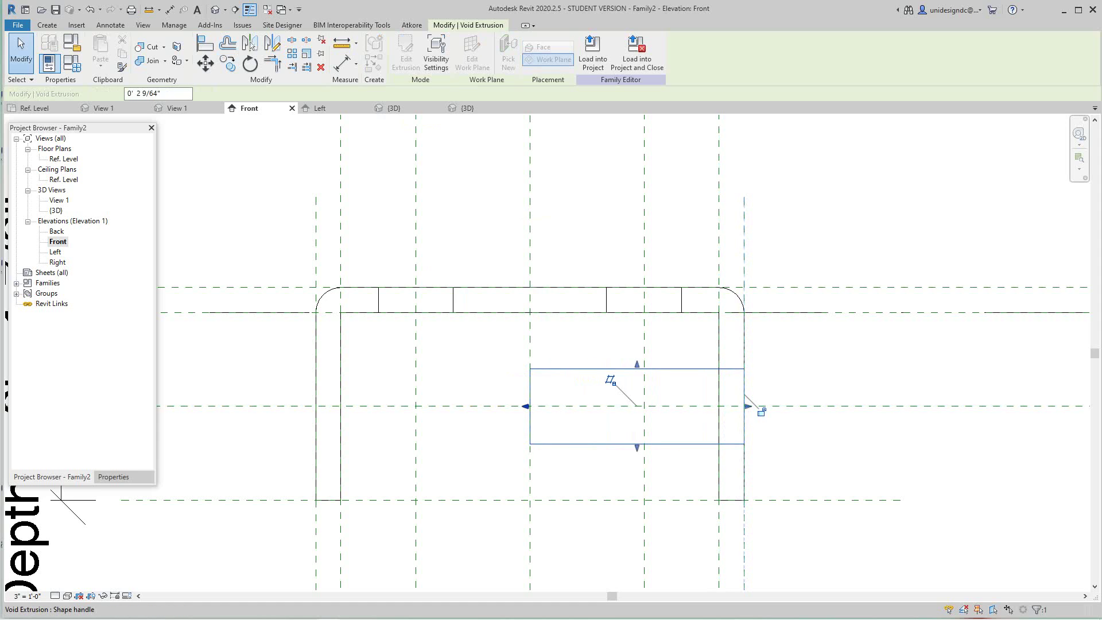
left_click_drag(525, 407, 719, 406)
key("Escape")
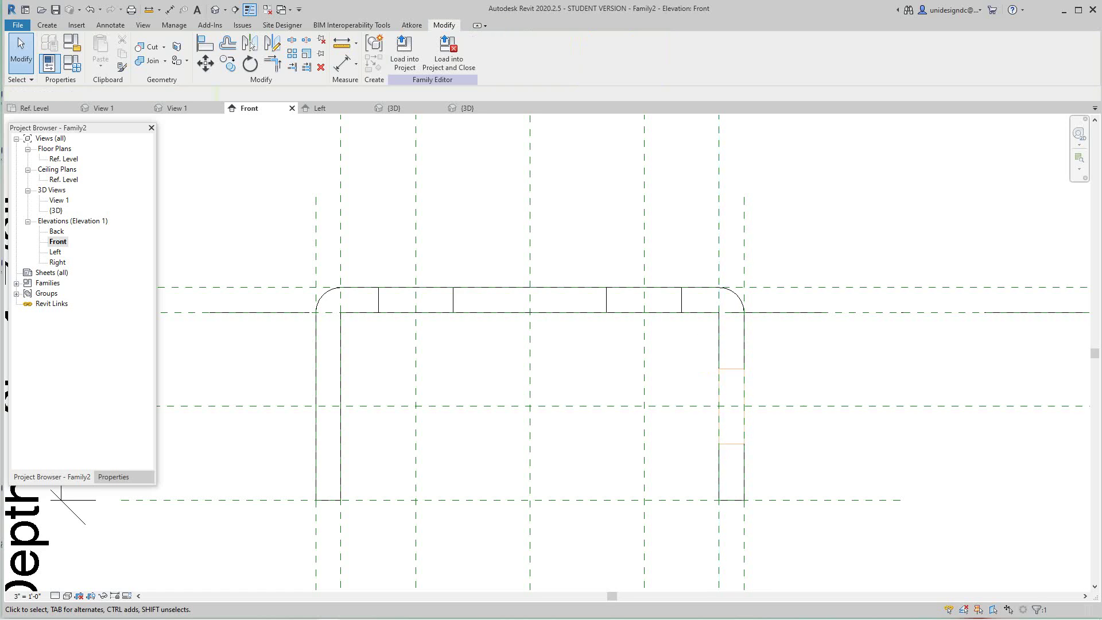
Mirror a copy of the right-leg void to the left leg across the fitting's vertical centre plane
left_click(707, 379)
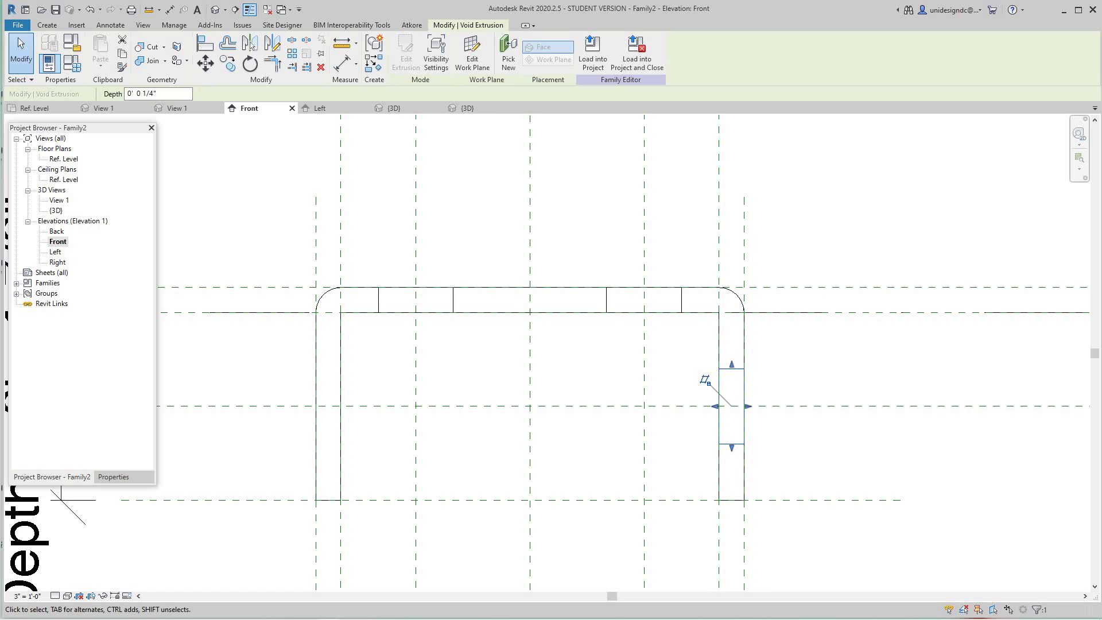
left_click(272, 44)
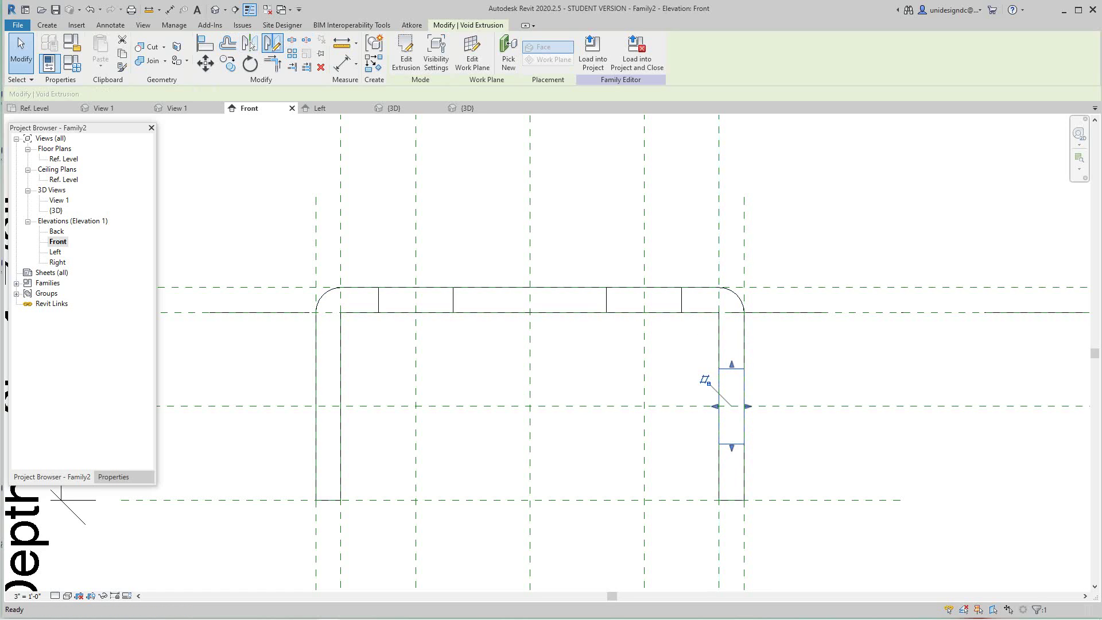
left_click(529, 407)
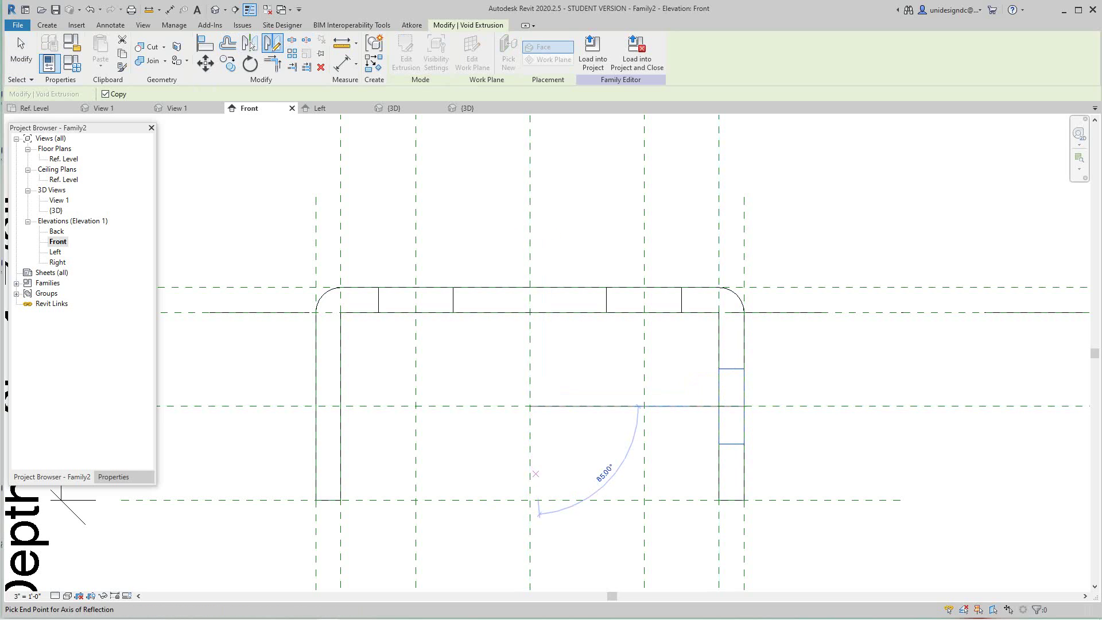
left_click(529, 465)
key("Escape")
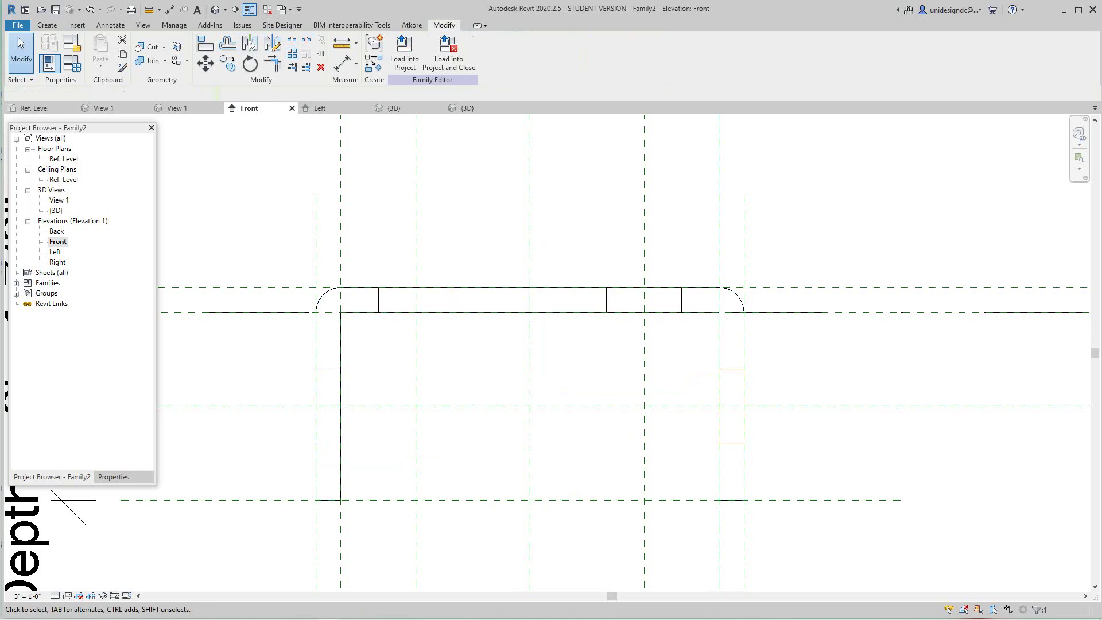
Open the default 3D view in isometric orientation and cut the right-leg void out of the solid extrusion
scroll(221, 405, "down", 2)
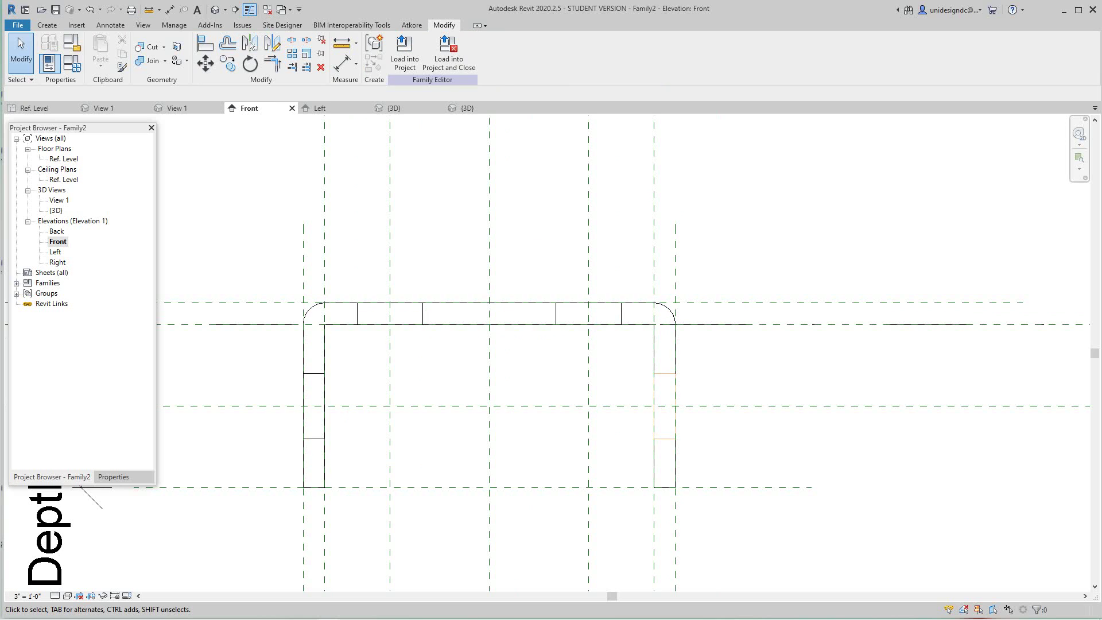
left_click(215, 10)
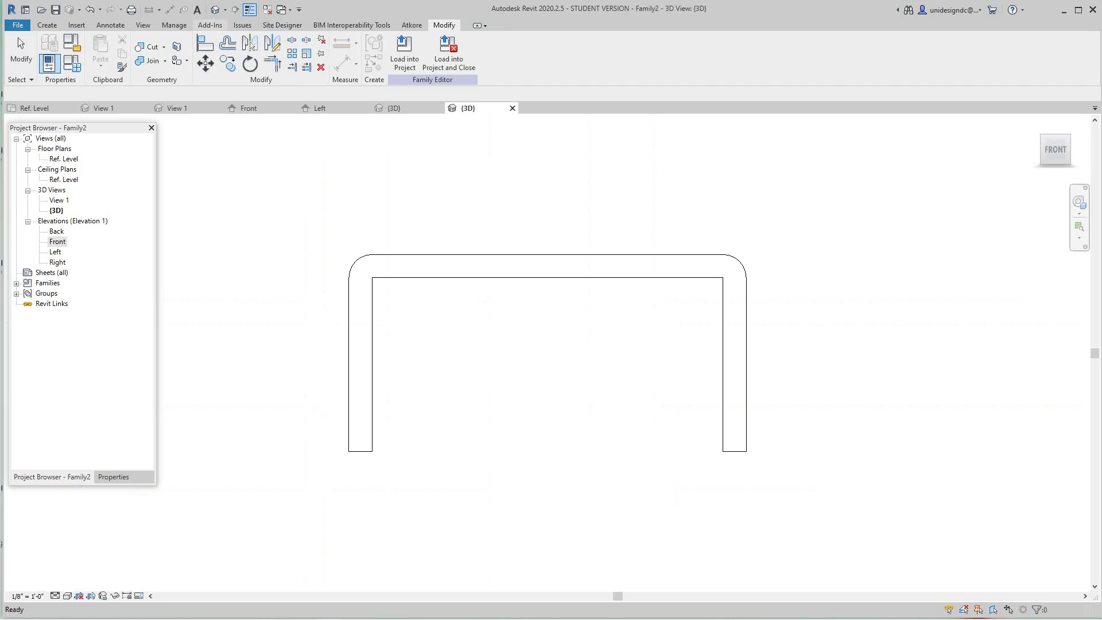
left_click_drag(1055, 149, 1025, 173)
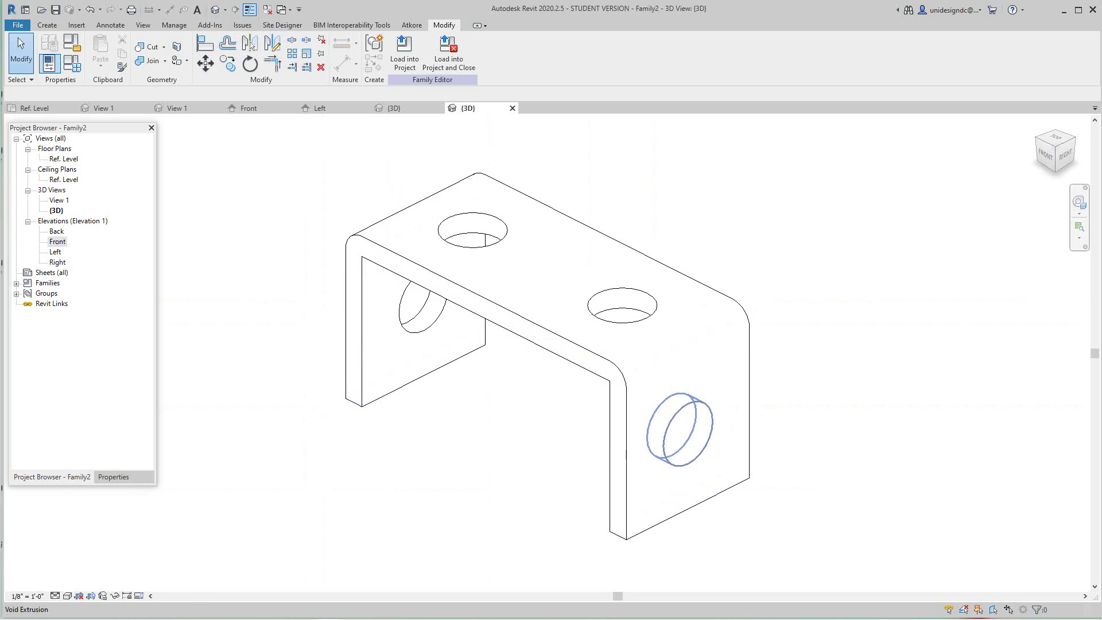
left_click(148, 46)
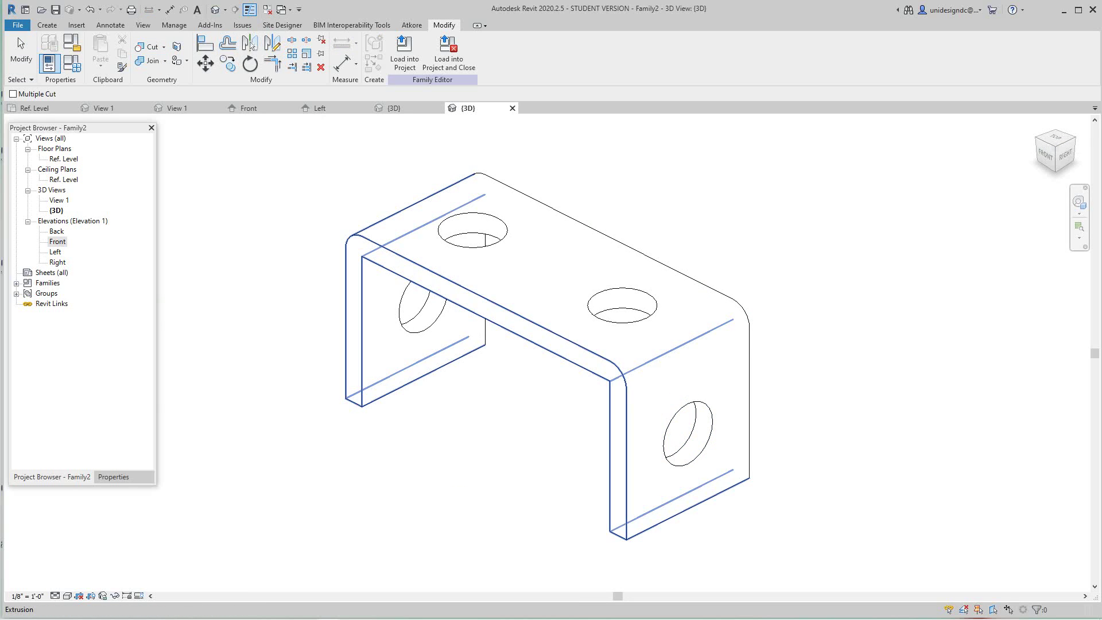
key("Escape")
Examine the holes in the fitting's top face and both legs from the back and in isometric view
scroll(510, 414, "down", 1)
middle_click_drag(510, 414, 513, 433)
scroll(480, 454, "up", 1)
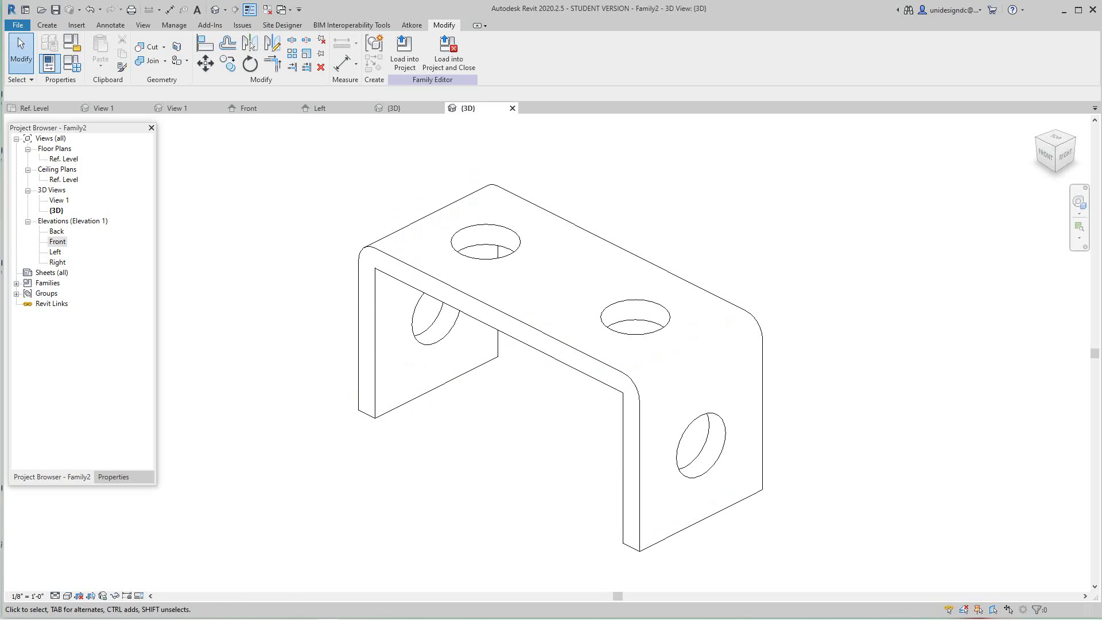
left_click_drag(1057, 149, 950, 280)
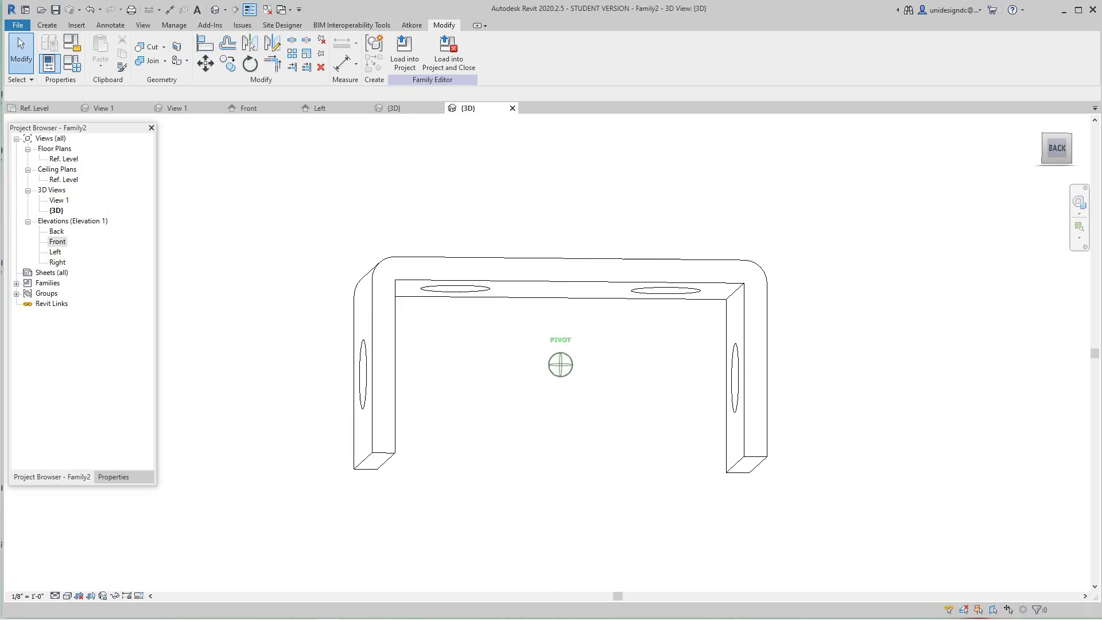
left_click(1057, 148)
left_click(1037, 123)
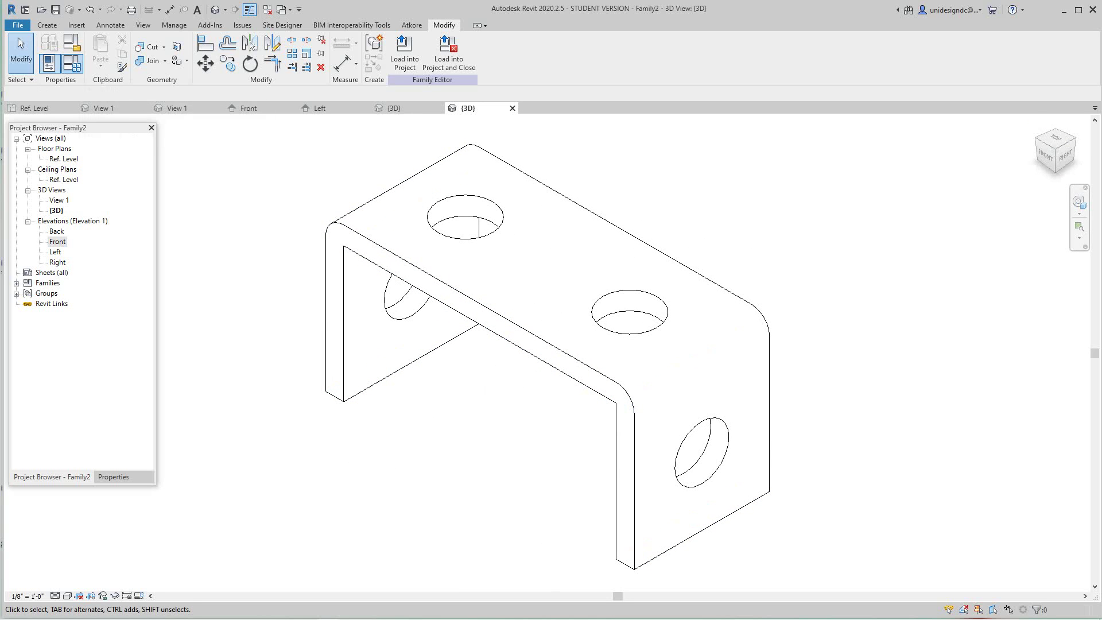
Add a family type parameter named Material with parameter type Material, grouped under Materials and Finishes
left_click(72, 64)
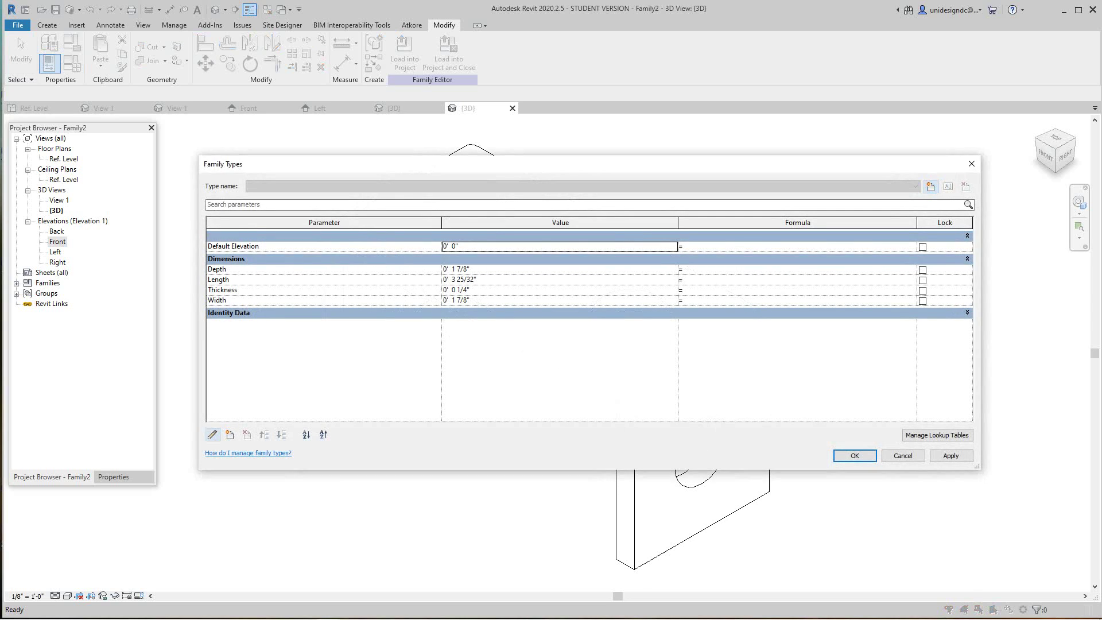
left_click(230, 435)
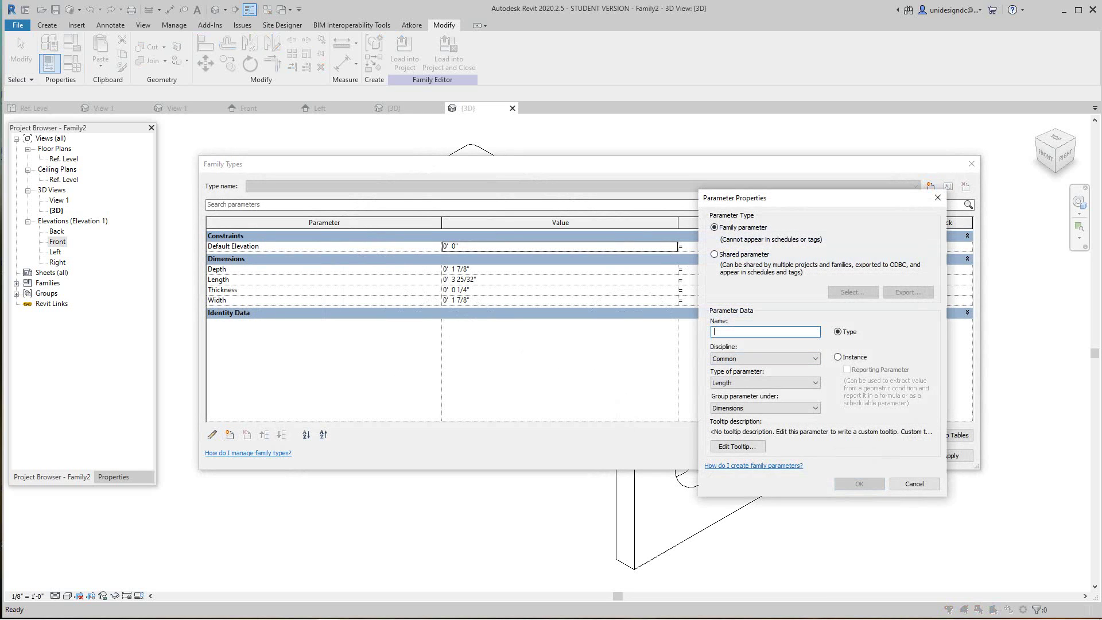
type("Material")
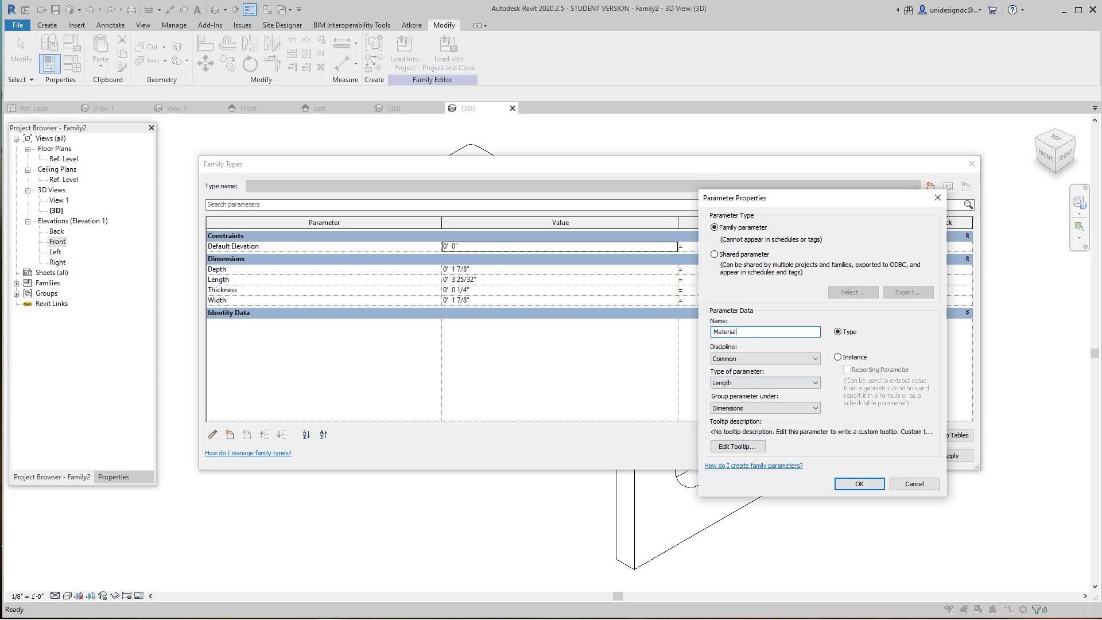
left_click(766, 382)
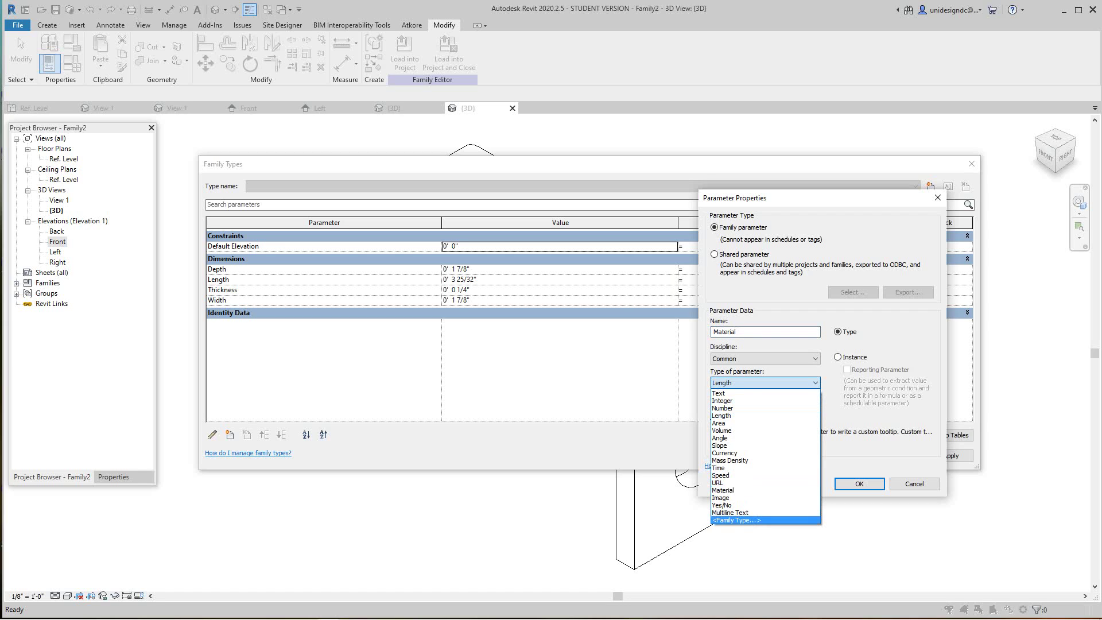
key("Return")
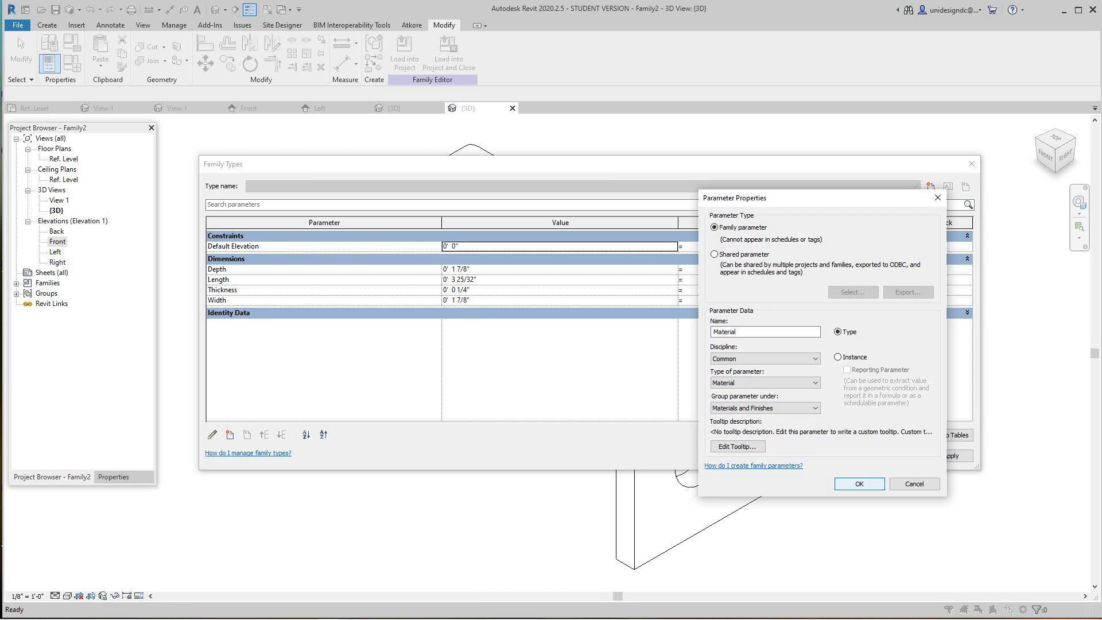
left_click(859, 483)
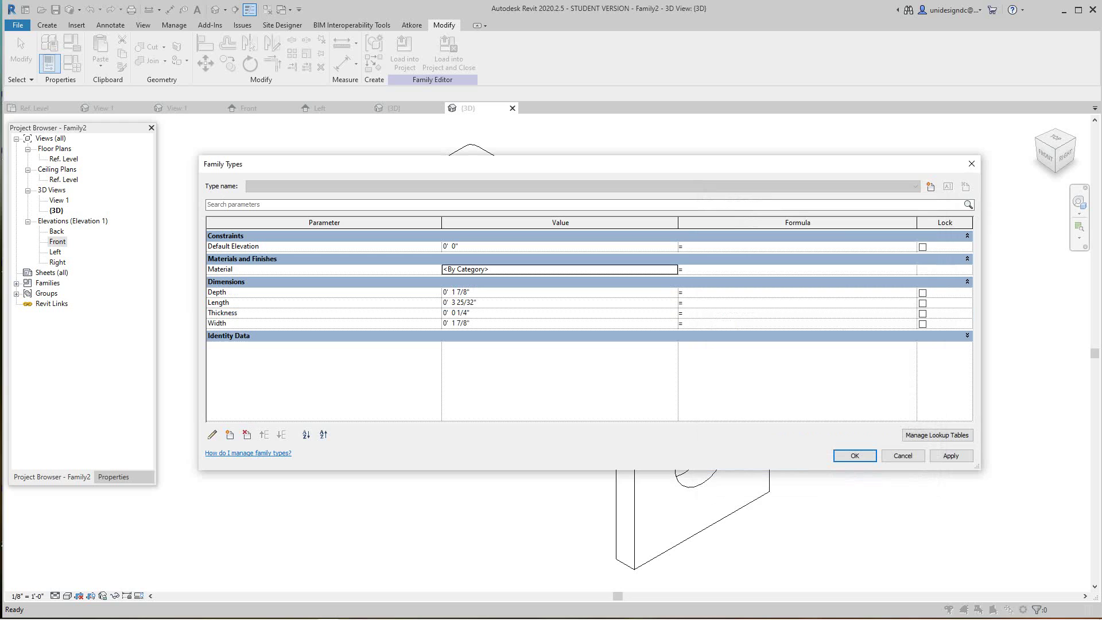
left_click(673, 269)
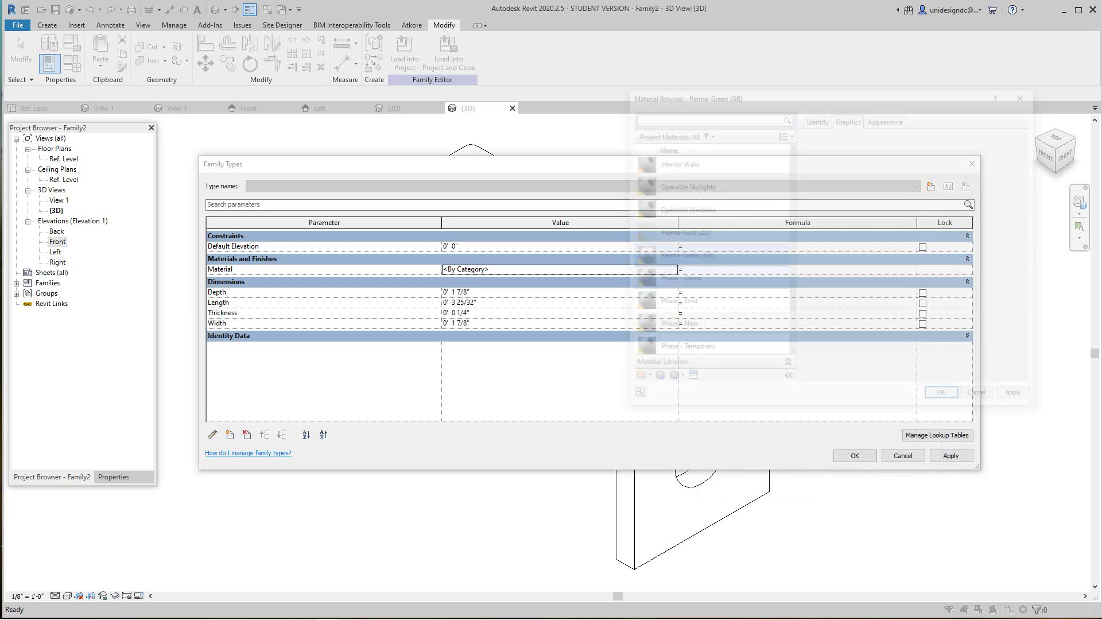
left_click_drag(792, 302, 793, 303)
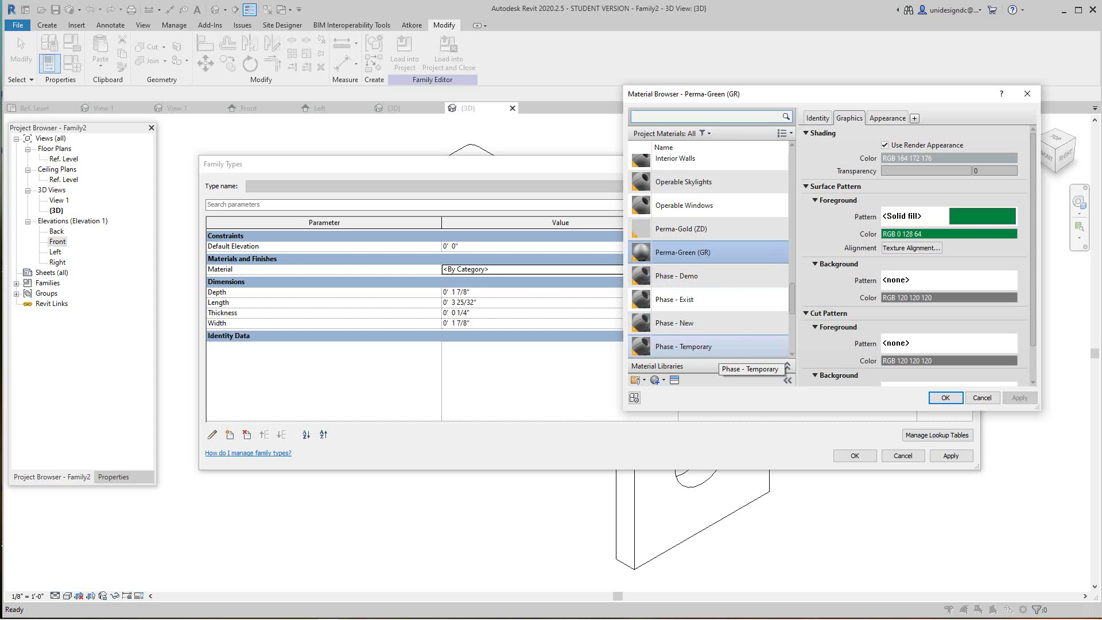
left_click(887, 117)
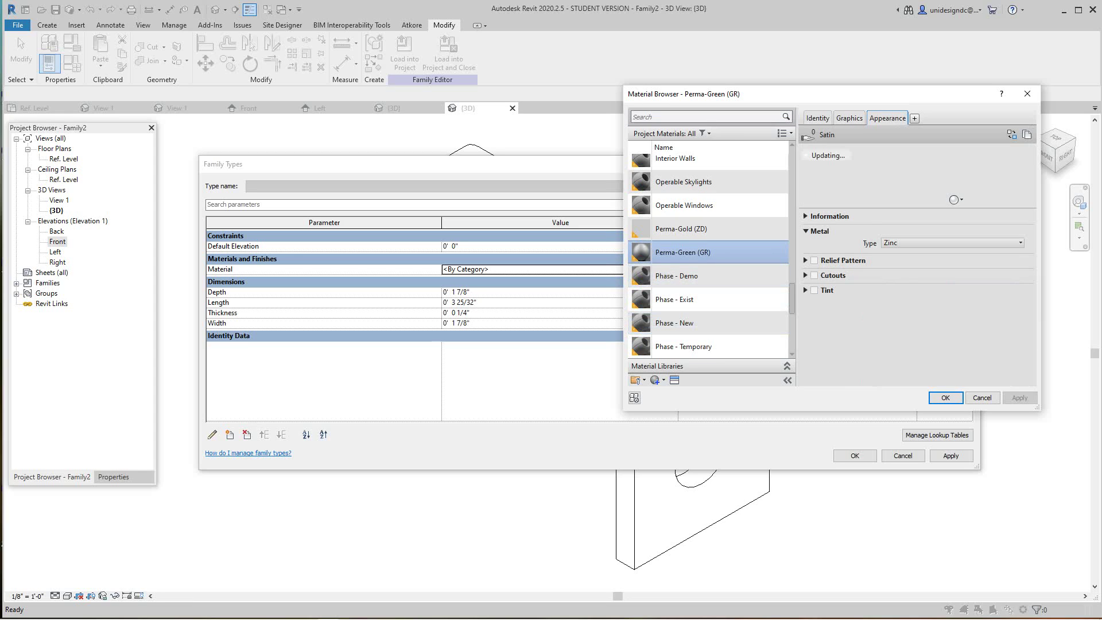
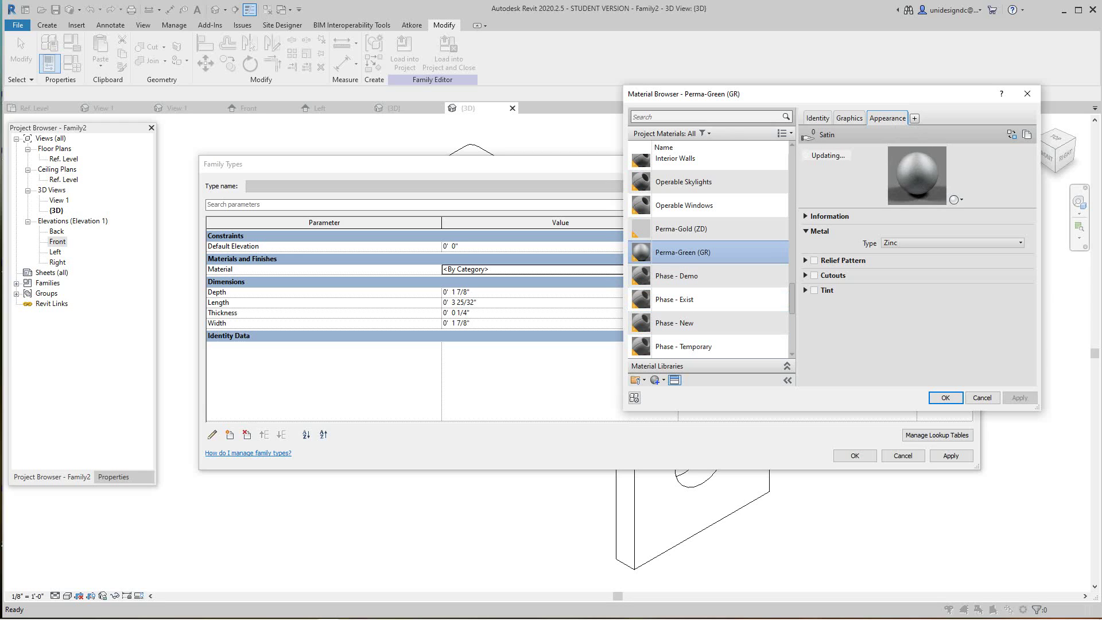
right_click(710, 252)
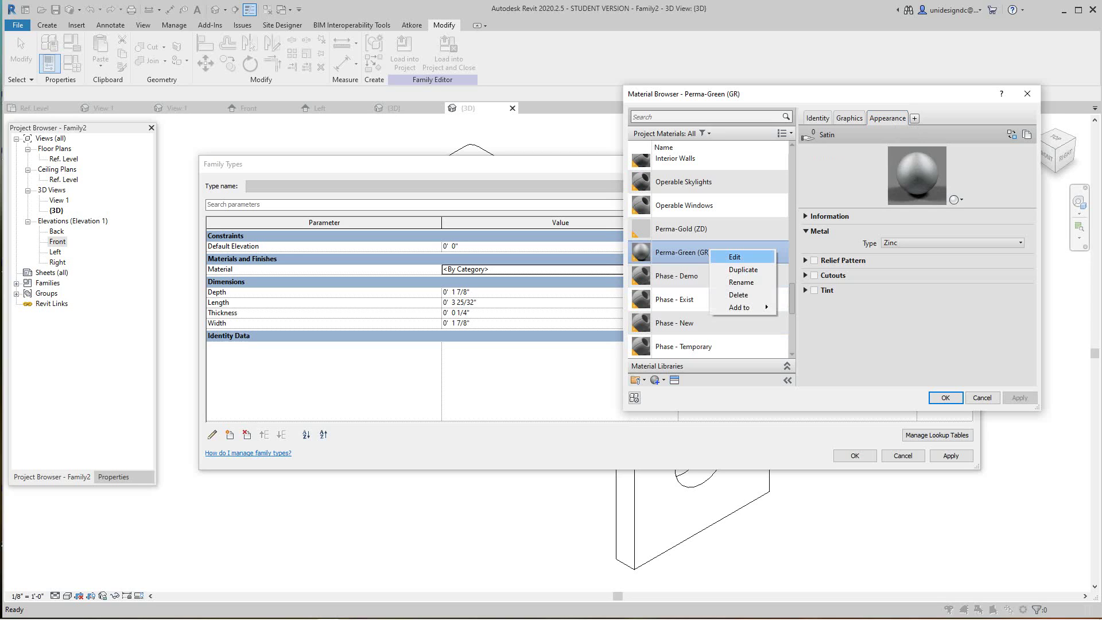
left_click(735, 257)
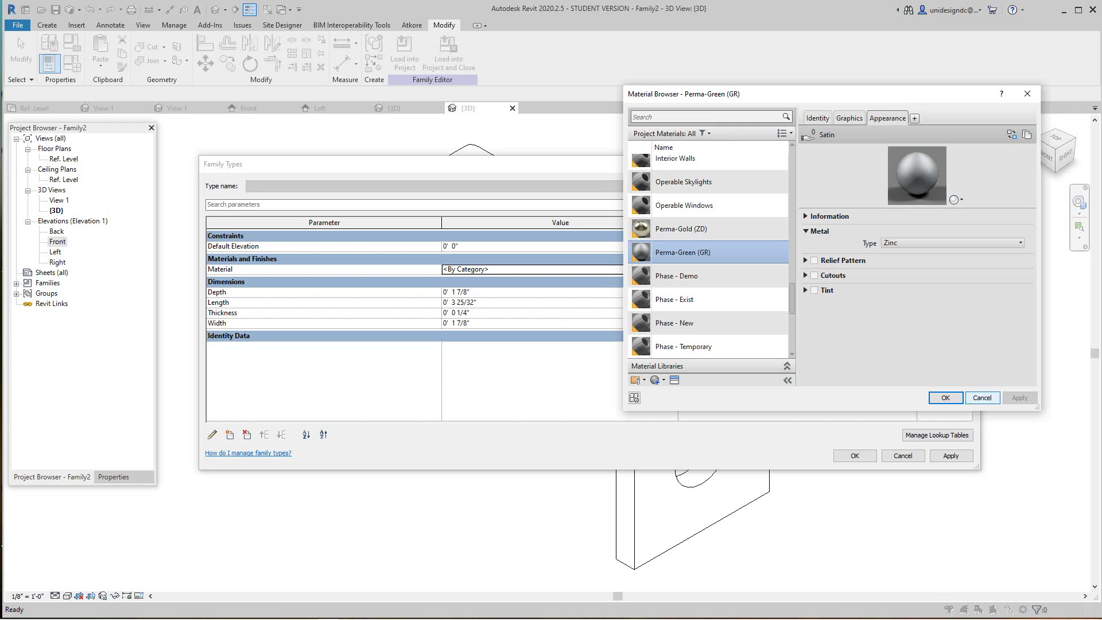
left_click(983, 398)
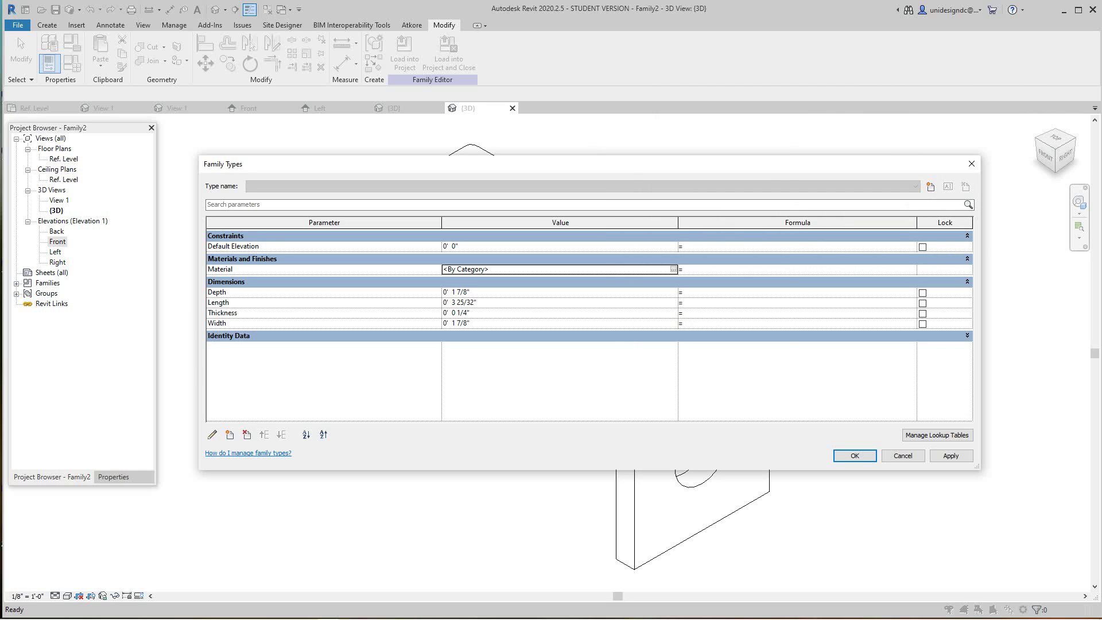
Assign the Perma-Green (GR) material to the Material parameter and apply it to the family
left_click(673, 269)
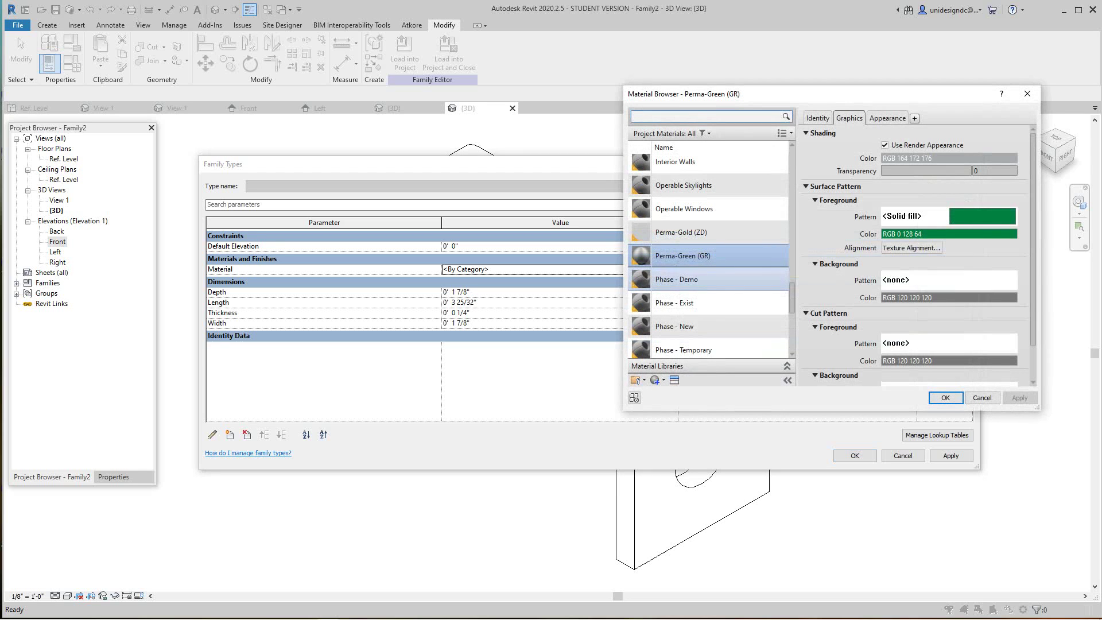
left_click(946, 398)
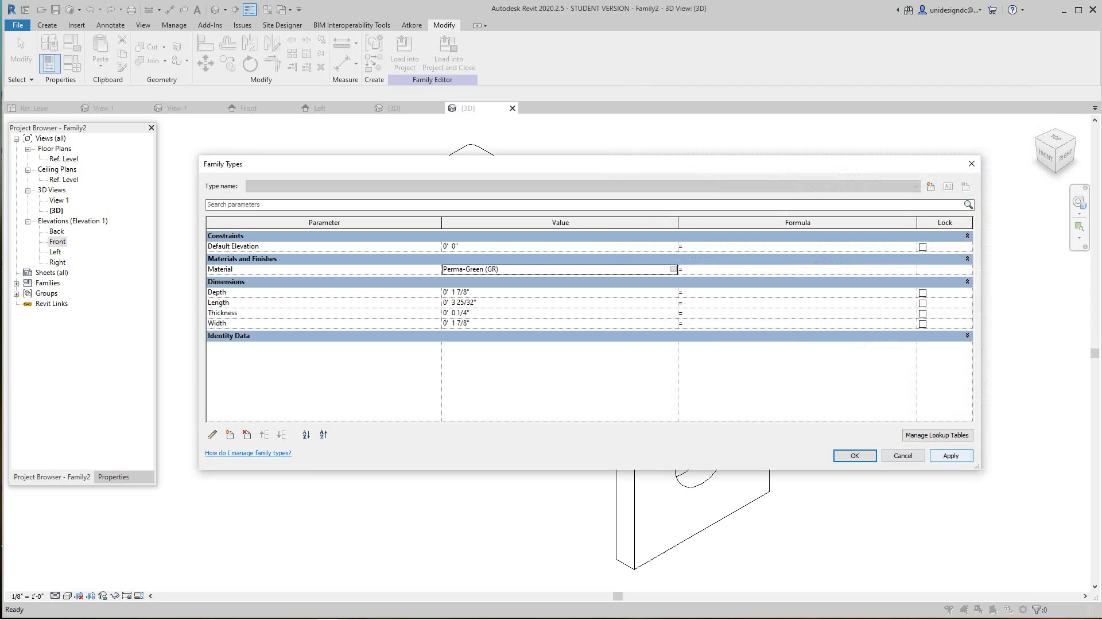
left_click(952, 456)
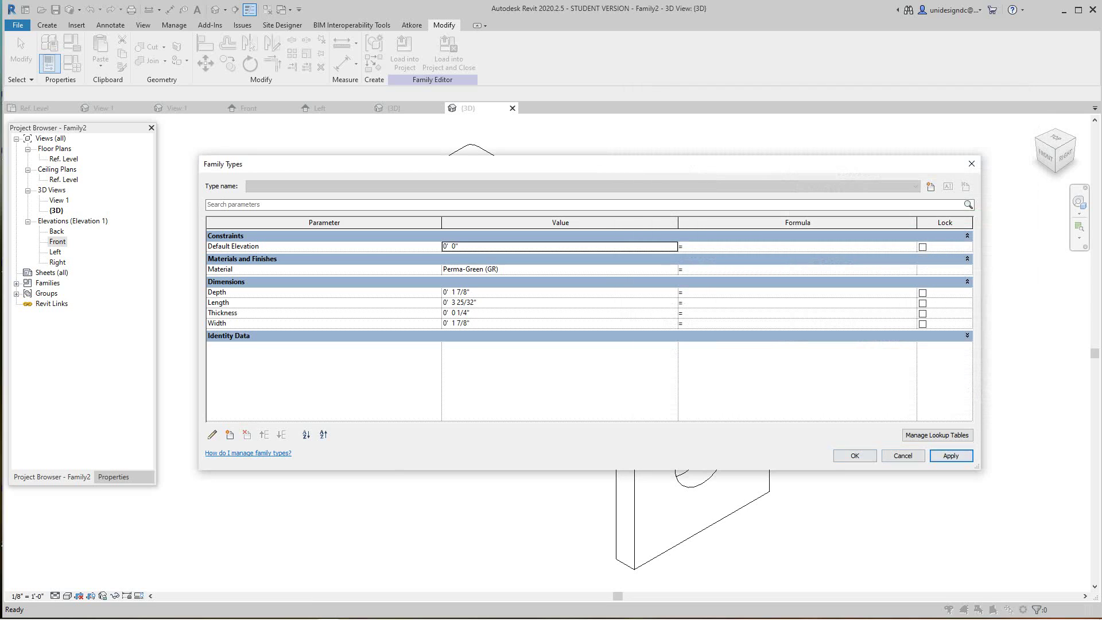
left_click(854, 456)
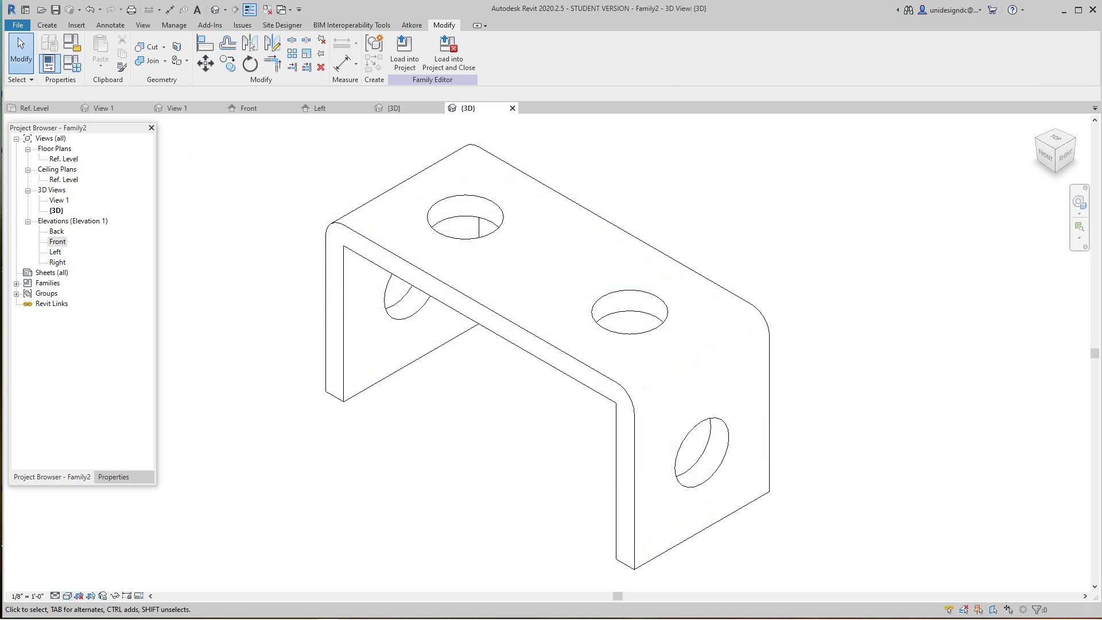
Display the 3D view in the Consistent Colors visual style and check the material assigned in the family types
left_click(67, 596)
left_click(92, 560)
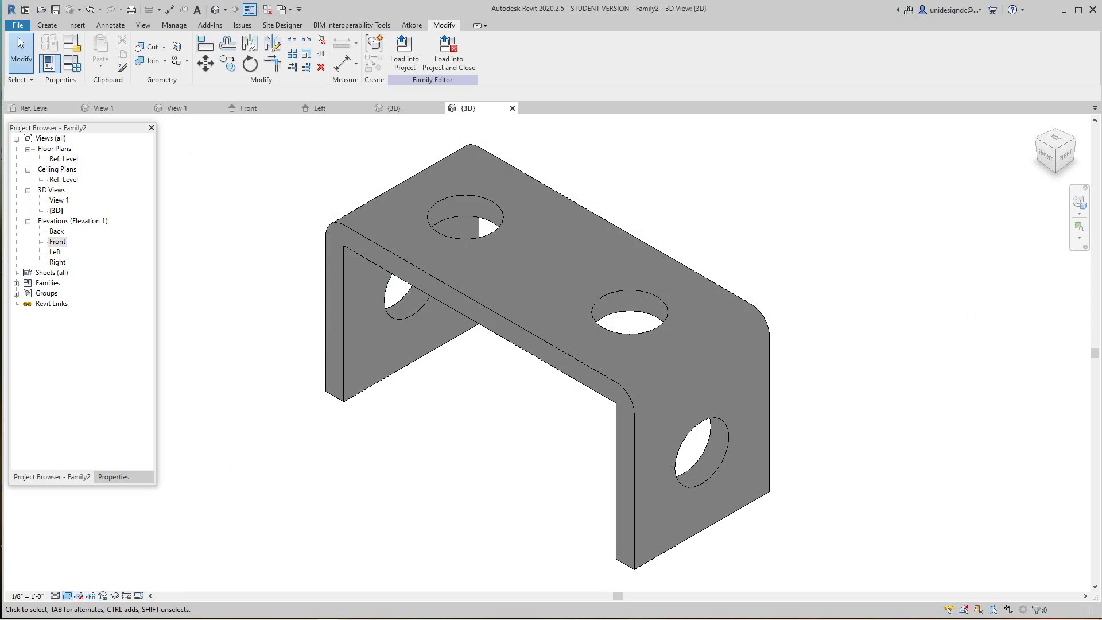
scroll(545, 345, "down", 1)
middle_click_drag(546, 345, 618, 359)
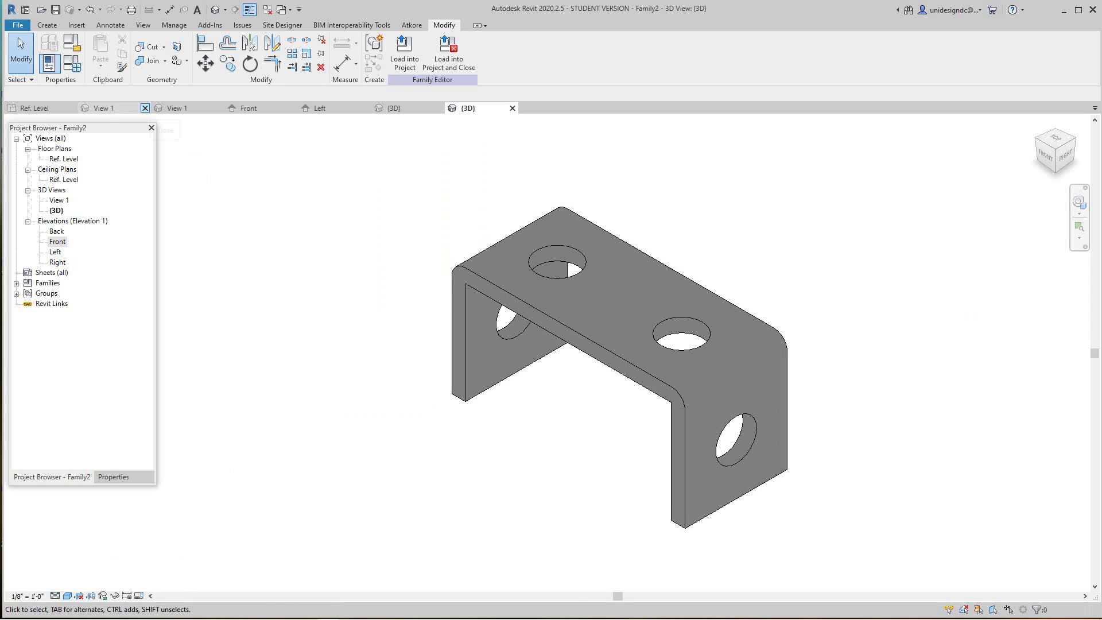
left_click(49, 63)
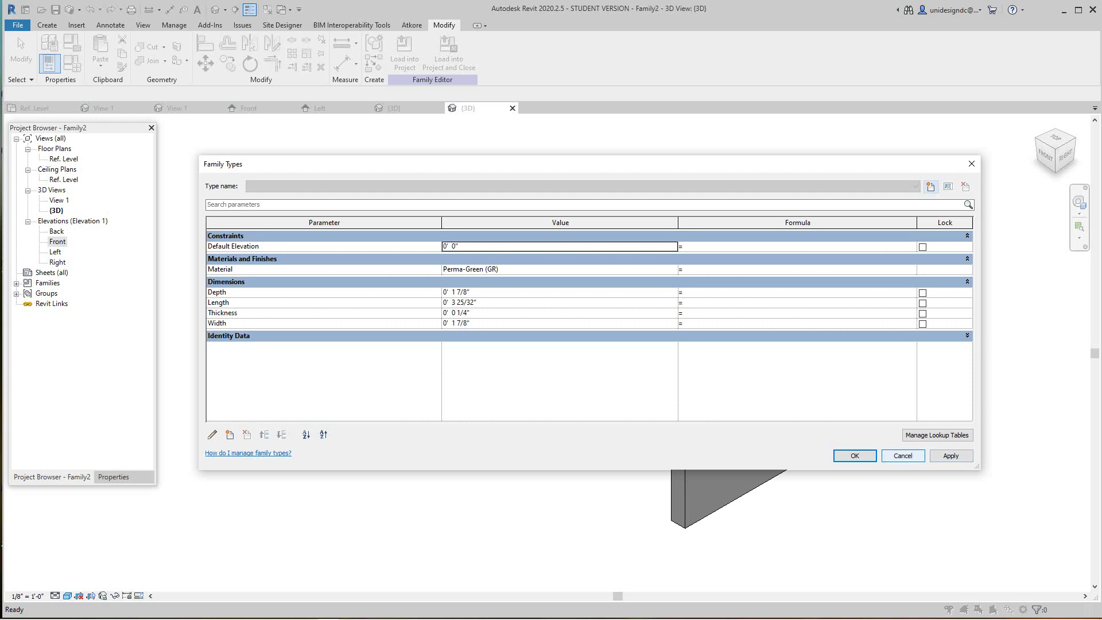
left_click(903, 455)
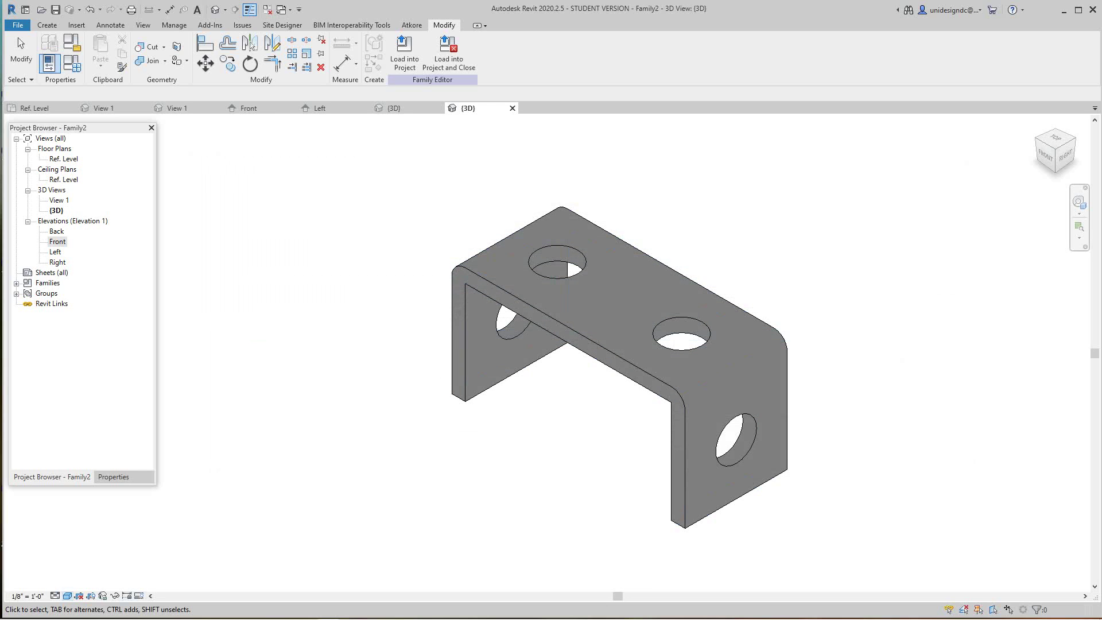
Set the 3D view's visual style to Realistic
left_click(56, 596)
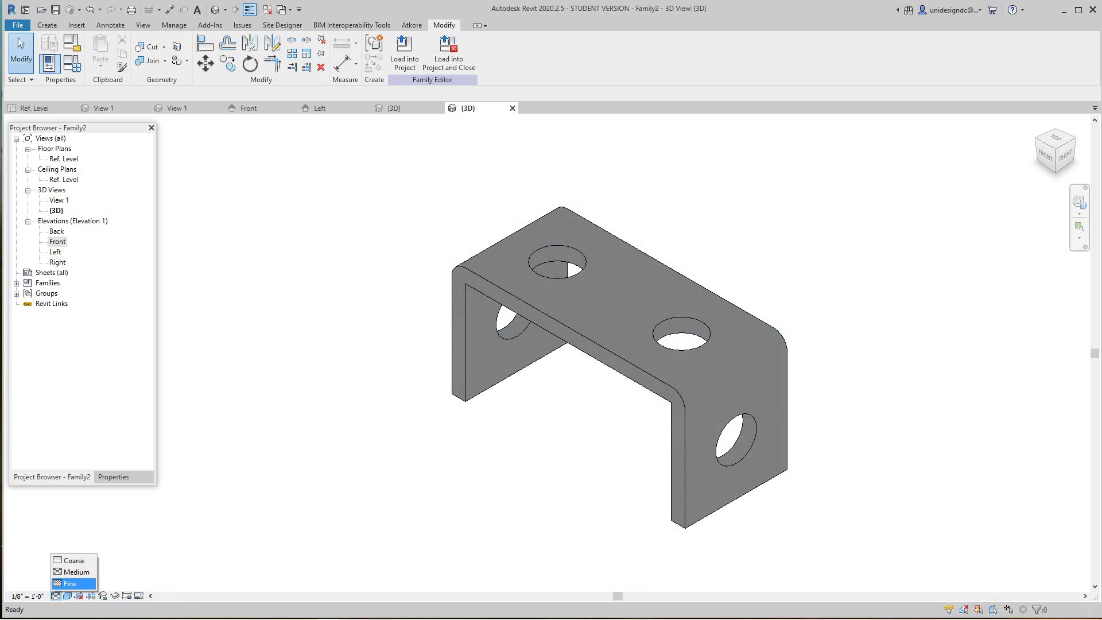
left_click(68, 596)
left_click(67, 596)
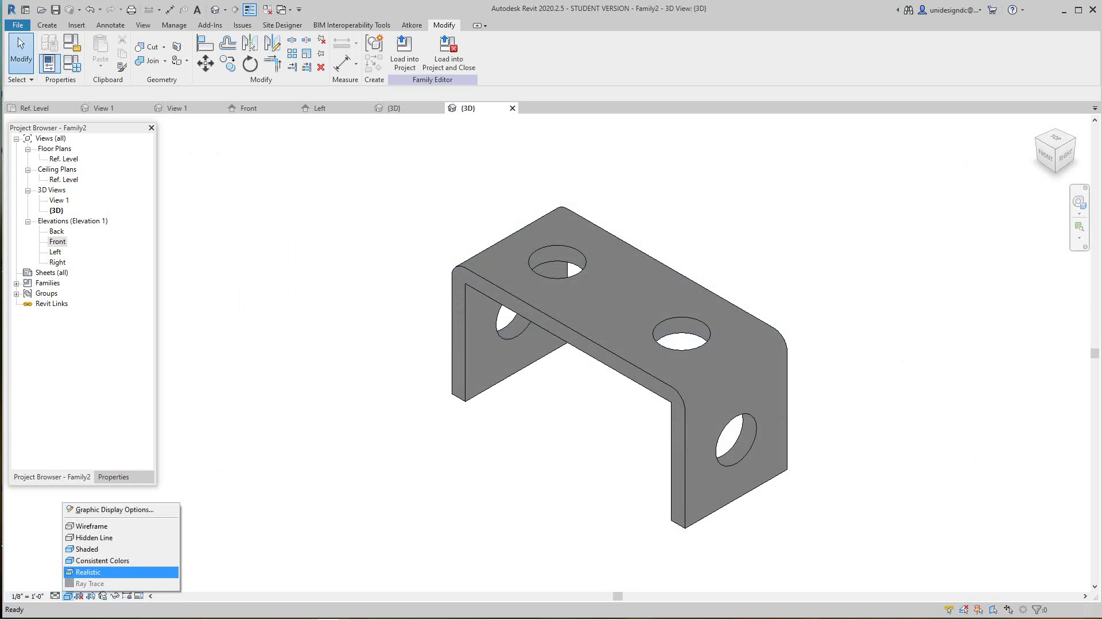
left_click(86, 572)
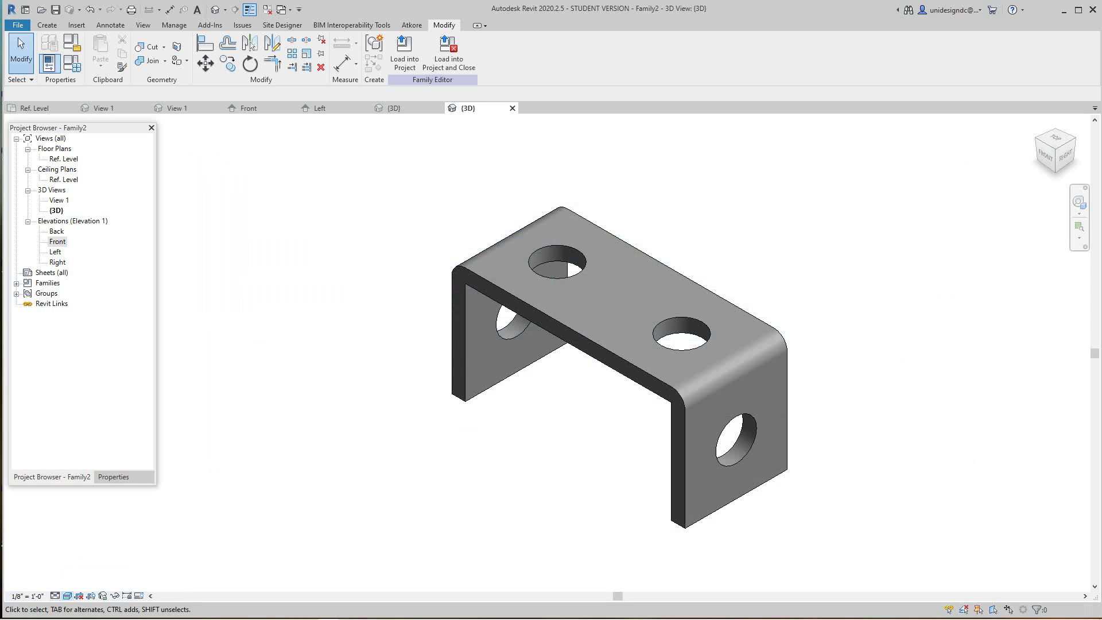
Open the Perma-Green (GR) material from the Material parameter and turn off Use Render Appearance for its shading
left_click(72, 62)
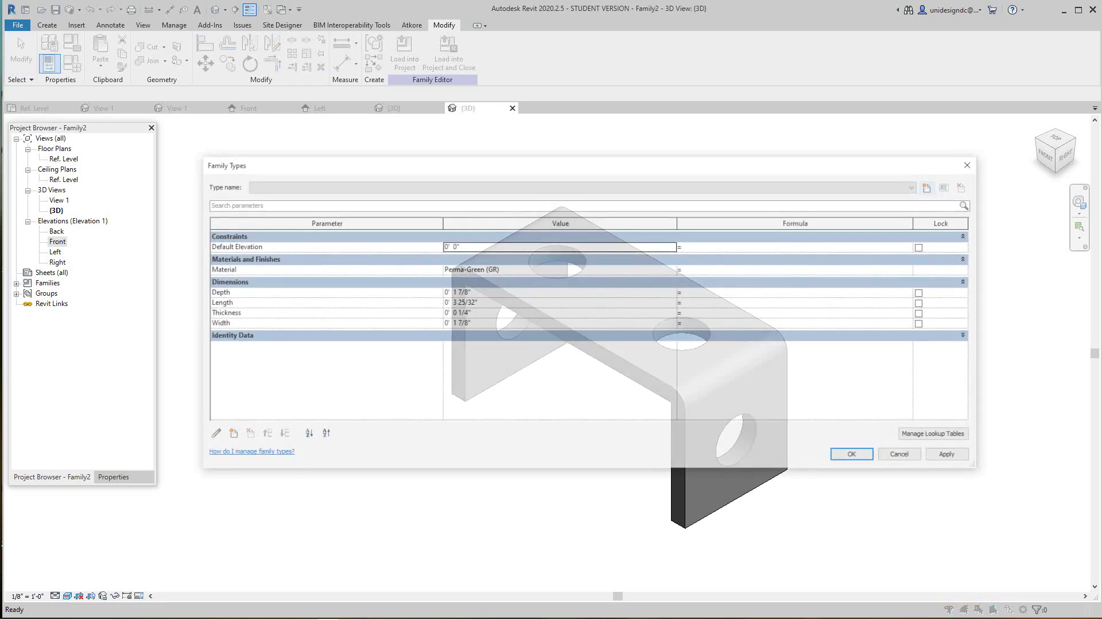
left_click(654, 270)
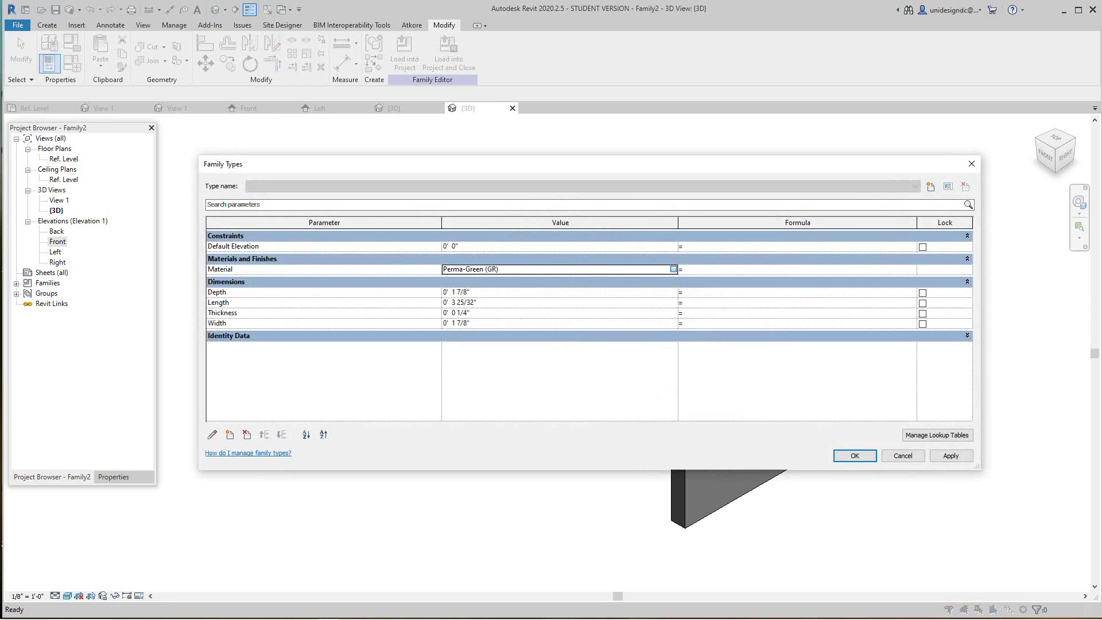
left_click(673, 269)
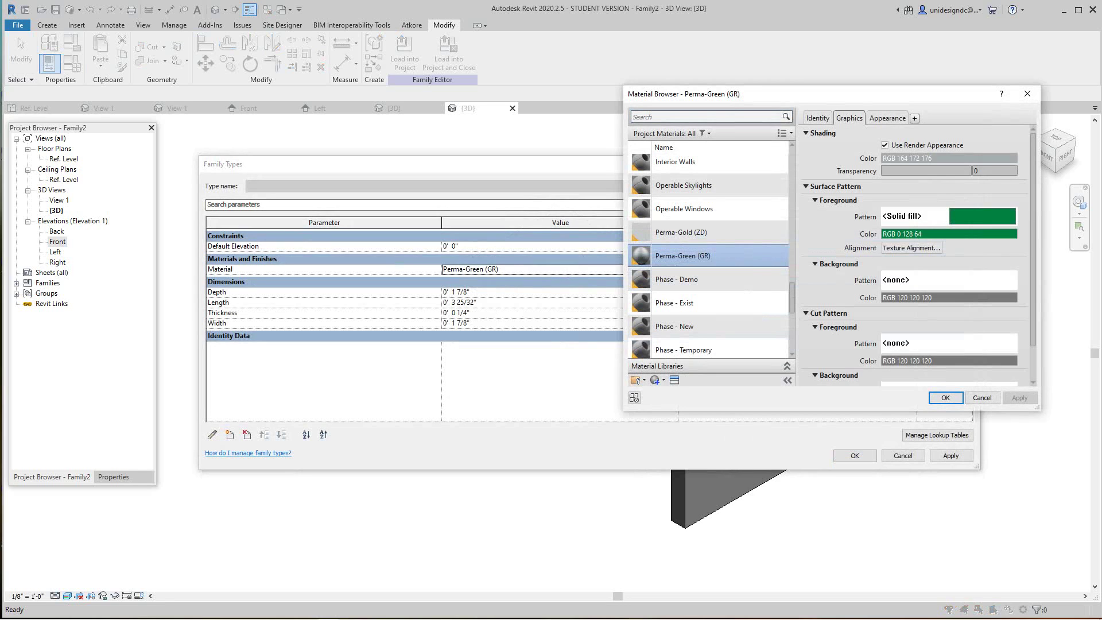
right_click(693, 256)
left_click(717, 265)
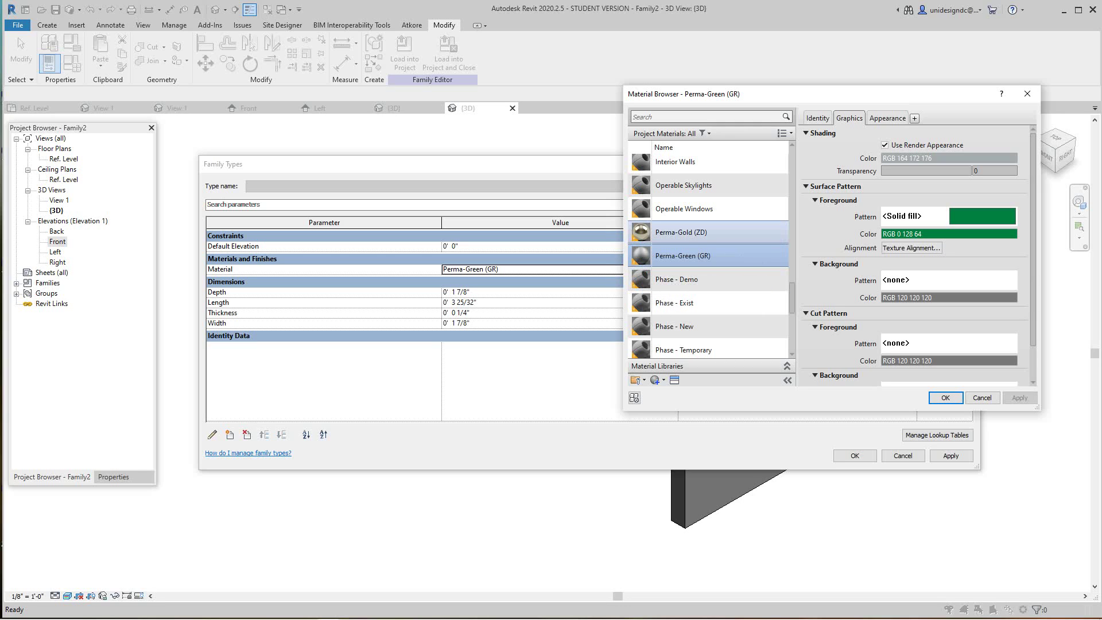
left_click(885, 145)
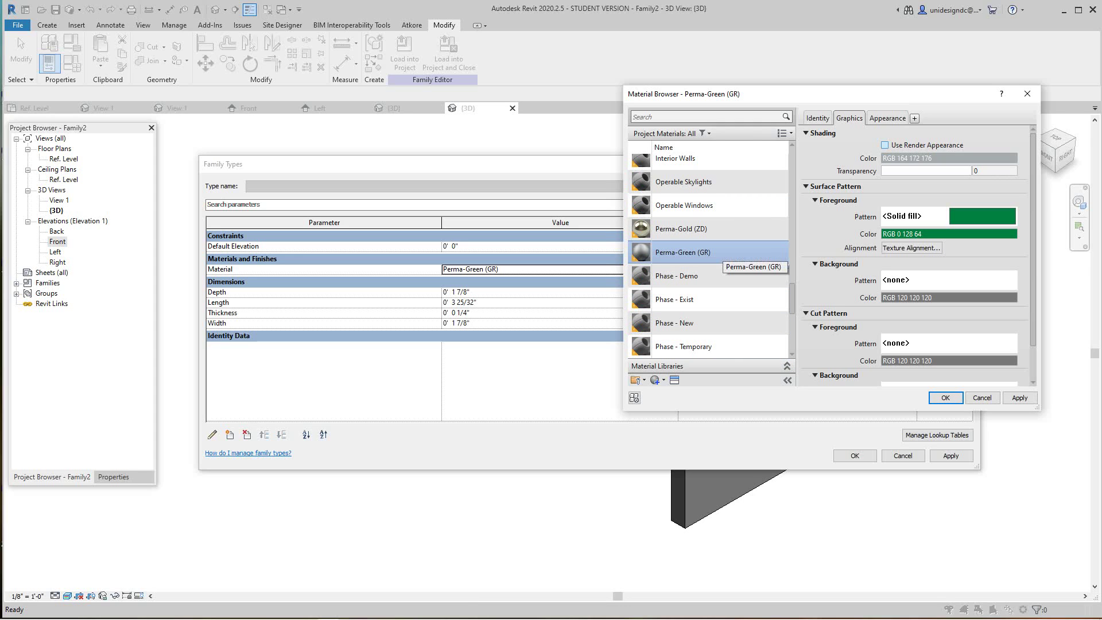
right_click(716, 256)
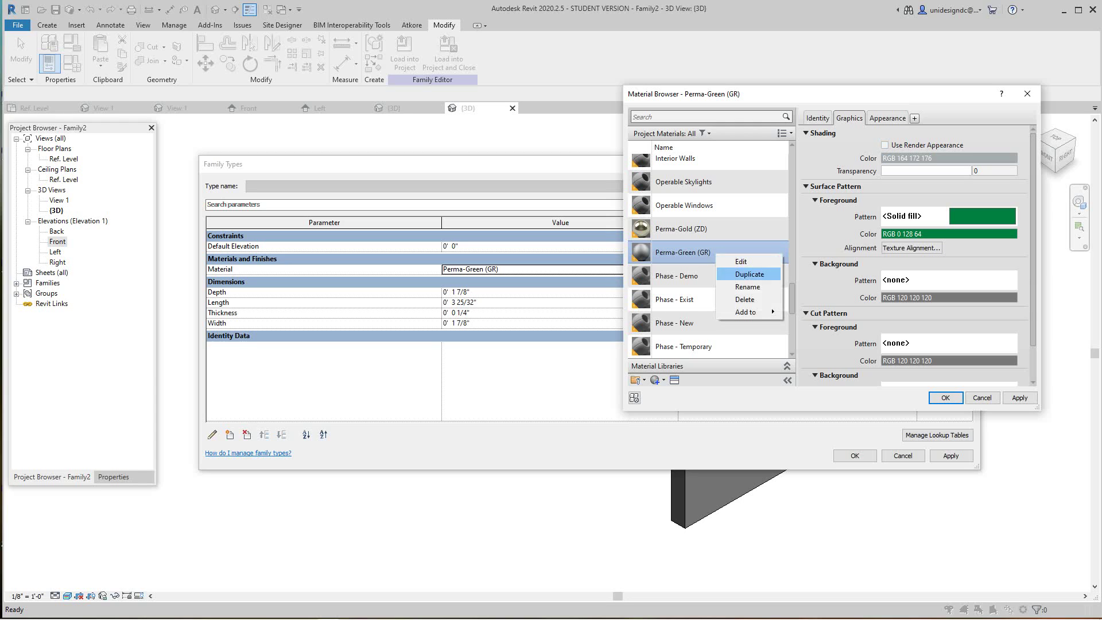
left_click(740, 262)
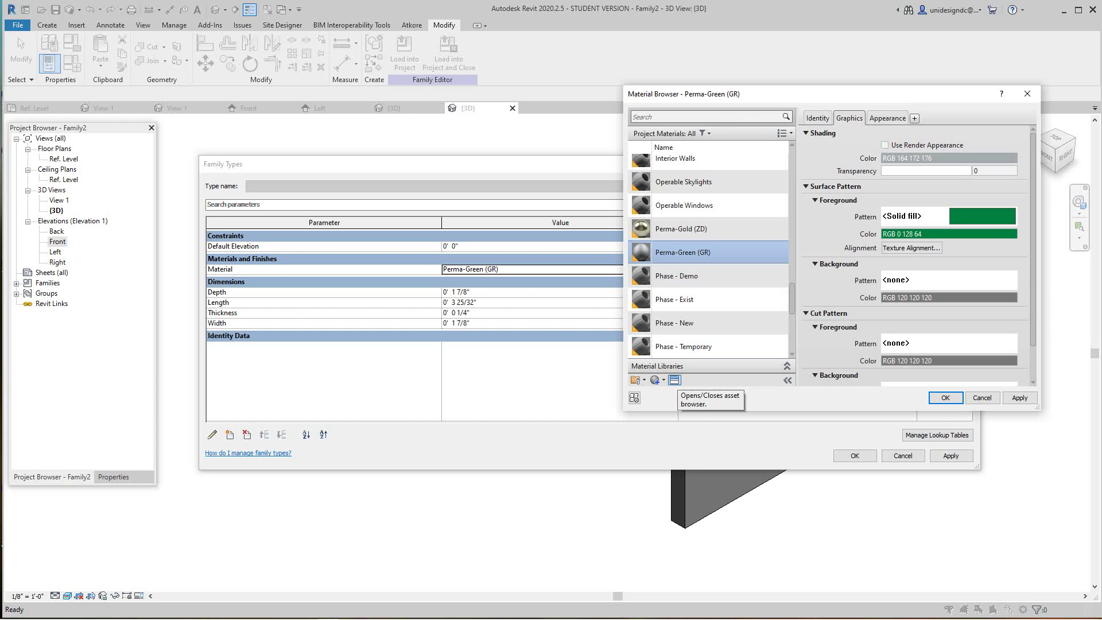
Open the asset browser for the Perma-Green (GR) material and search the assets for "green"
left_click(675, 380)
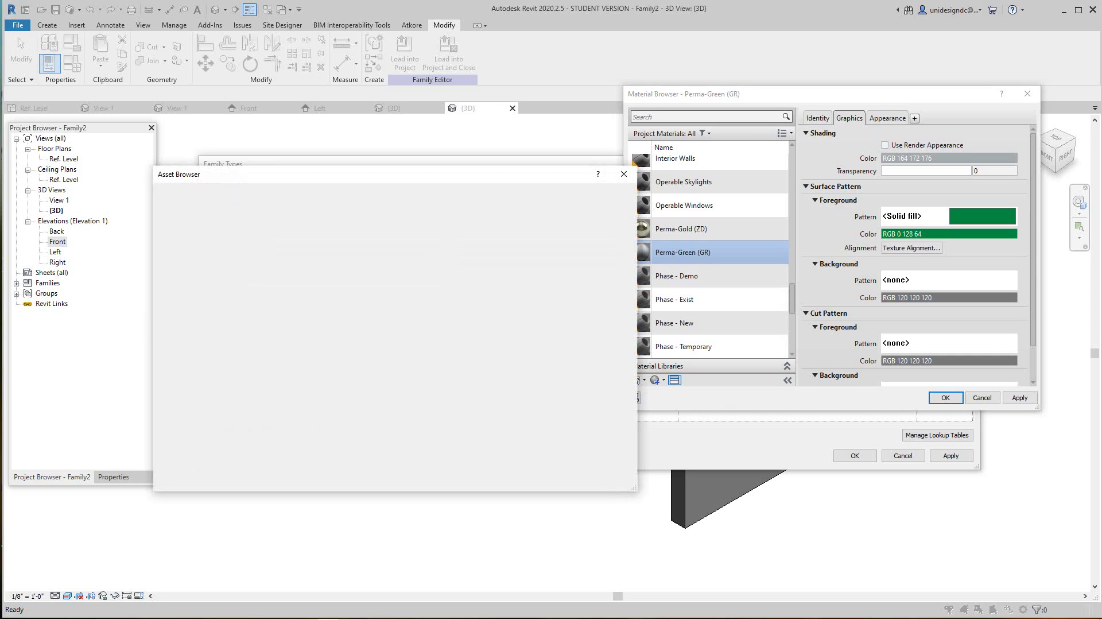
scroll(401, 362, "down", 10)
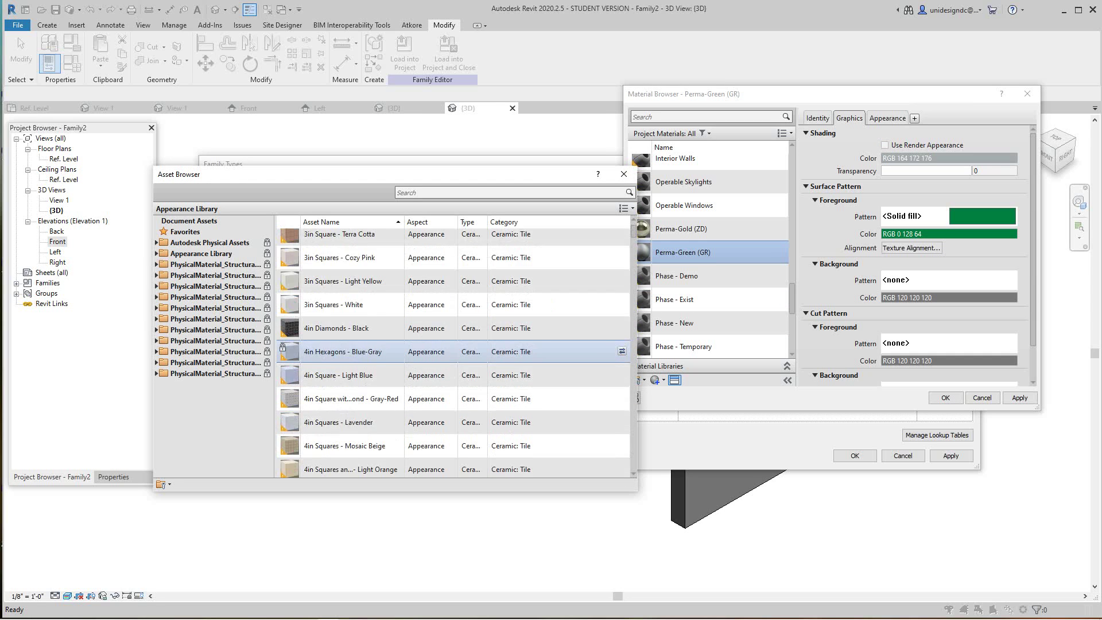
scroll(402, 361, "down", 15)
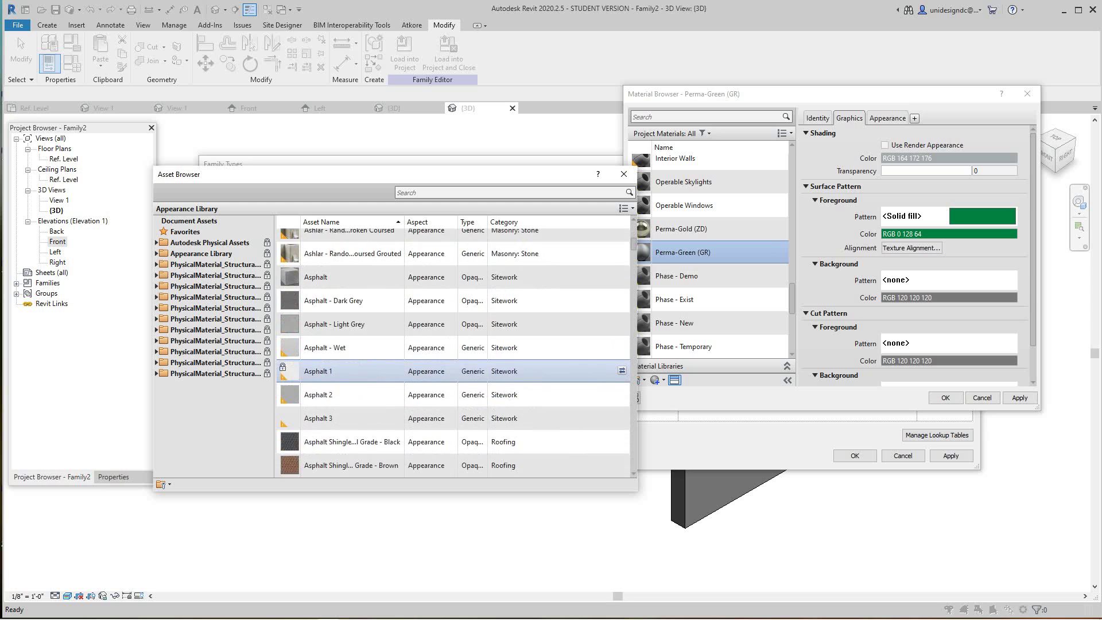
left_click(506, 192)
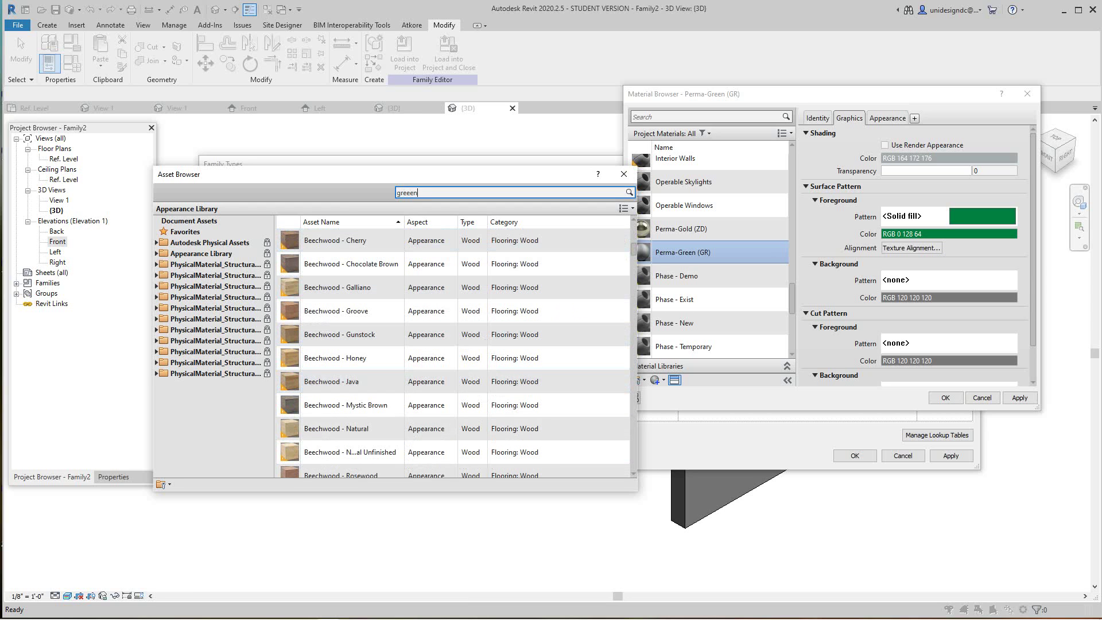
type("greeen")
key("Return")
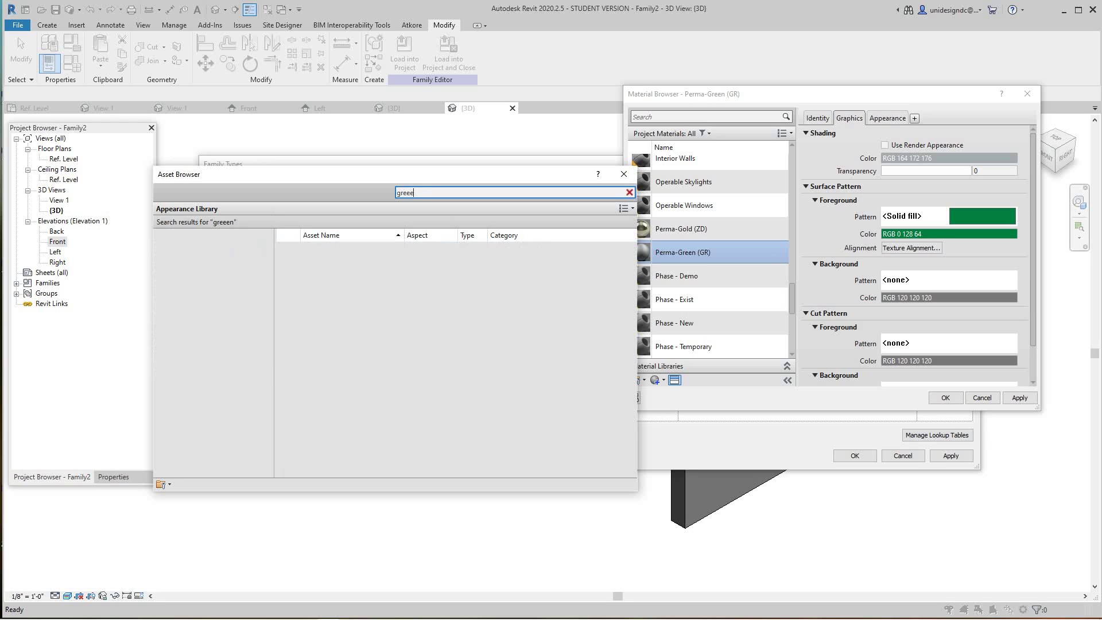
key("BackSpace")
type("n")
key("Return")
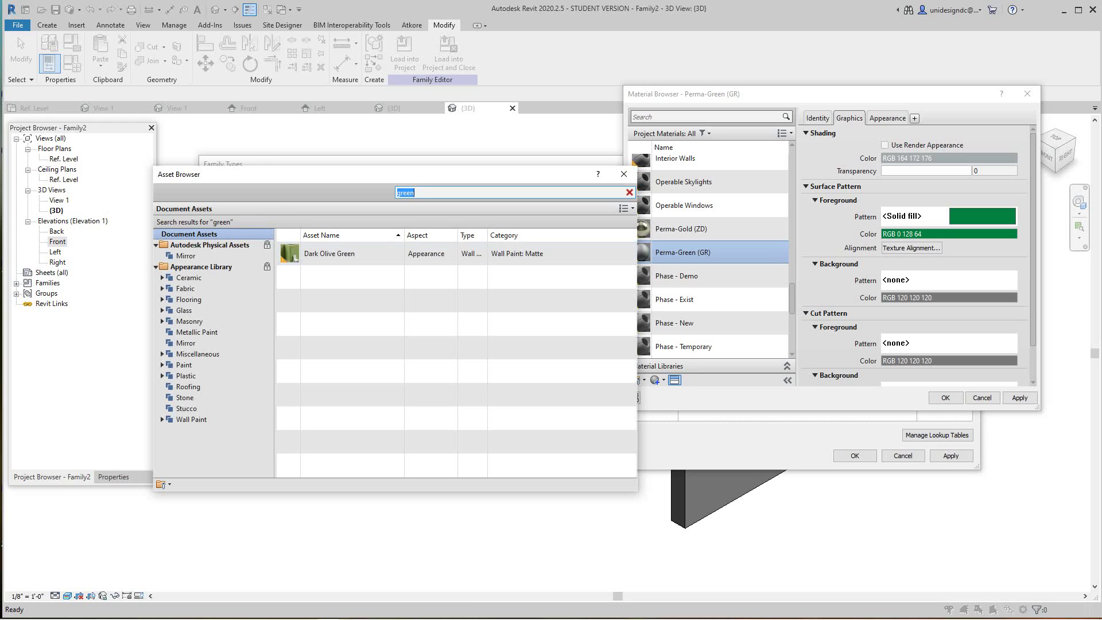
Replace the Perma-Green (GR) material's appearance with the Dark Olive Green wall paint asset and apply it to the family
mouse_move(447, 253)
left_click(628, 254)
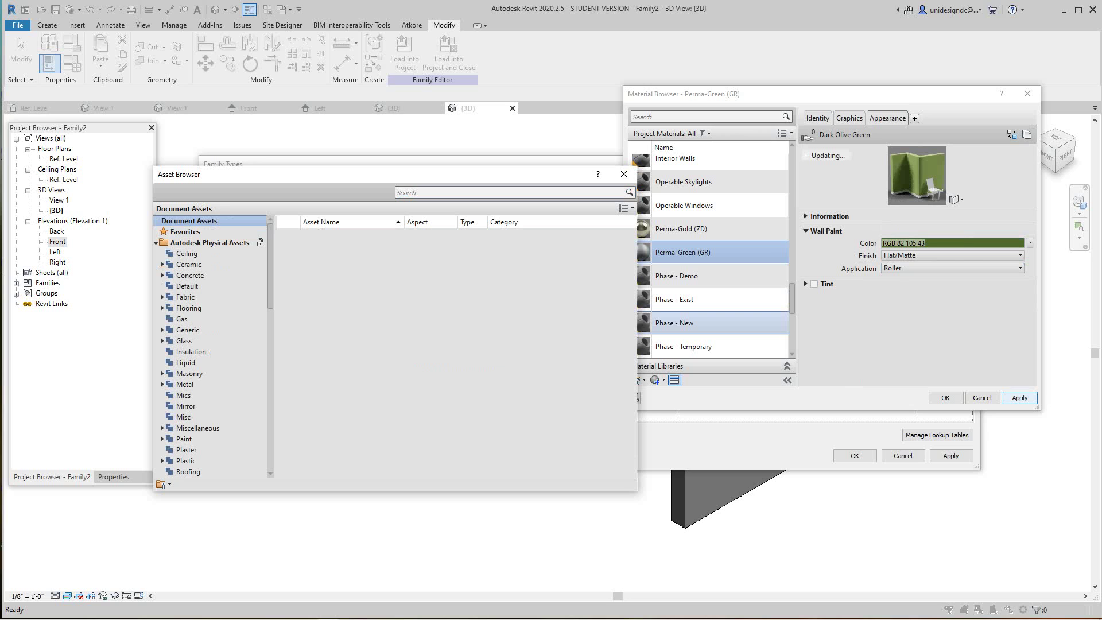
left_click(1020, 397)
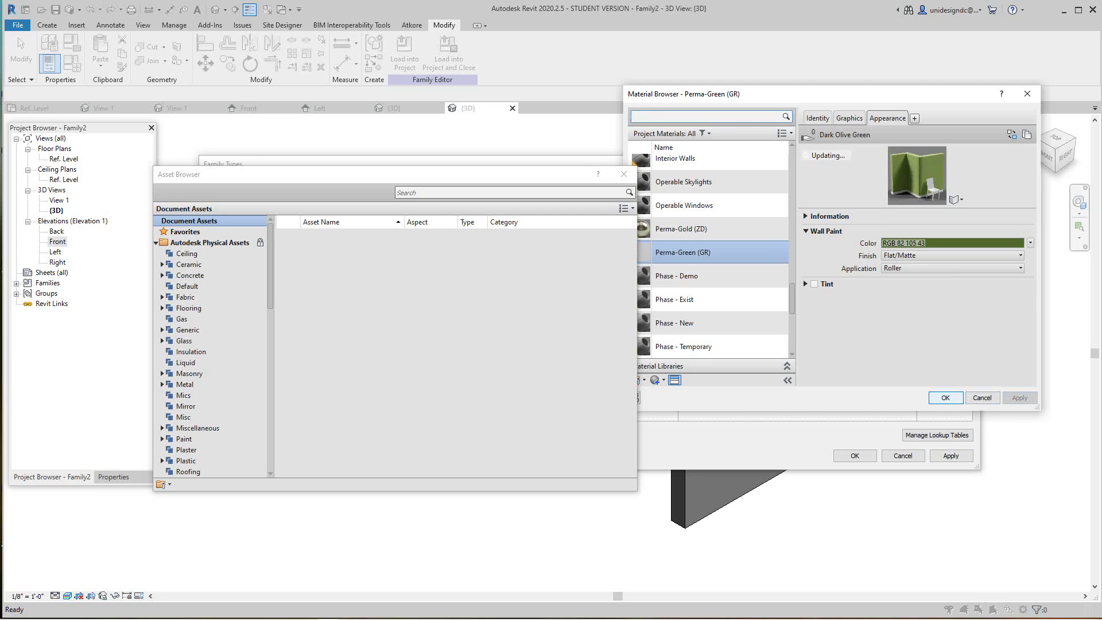
left_click(946, 397)
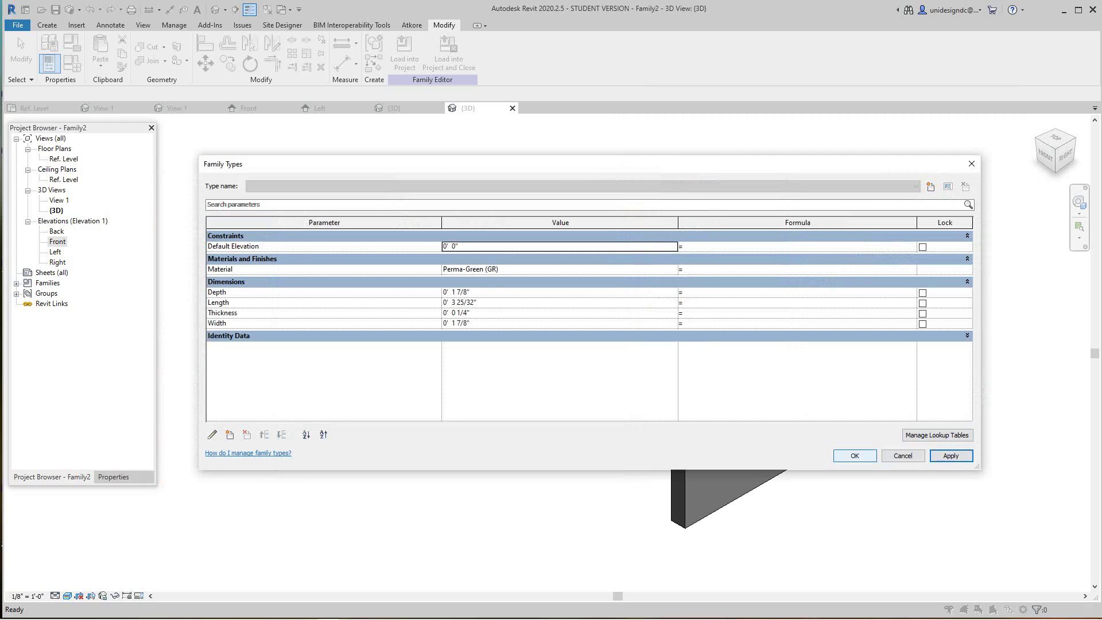
left_click(855, 455)
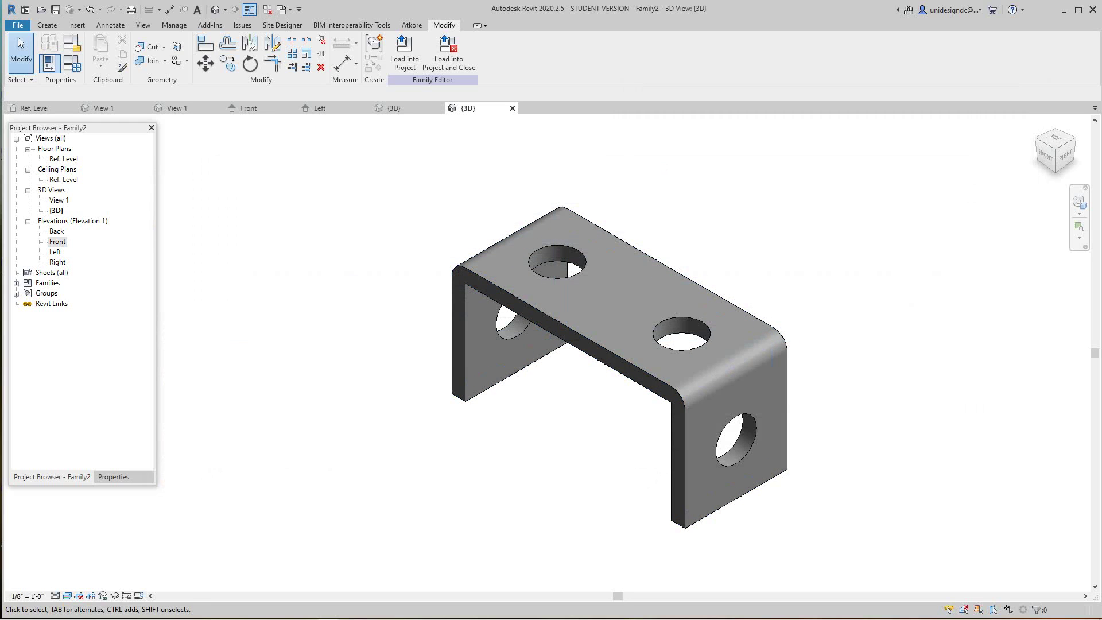
Set the 3D view's visual style to Consistent Colors
left_click(67, 596)
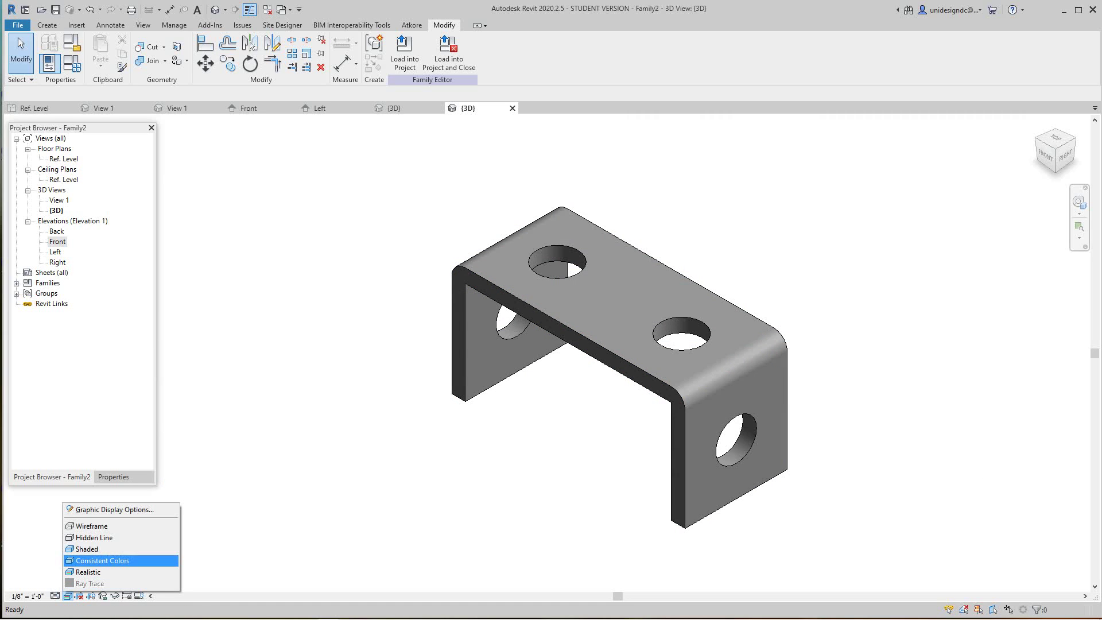
left_click(103, 560)
scroll(315, 537, "down", 1)
mouse_move(92, 618)
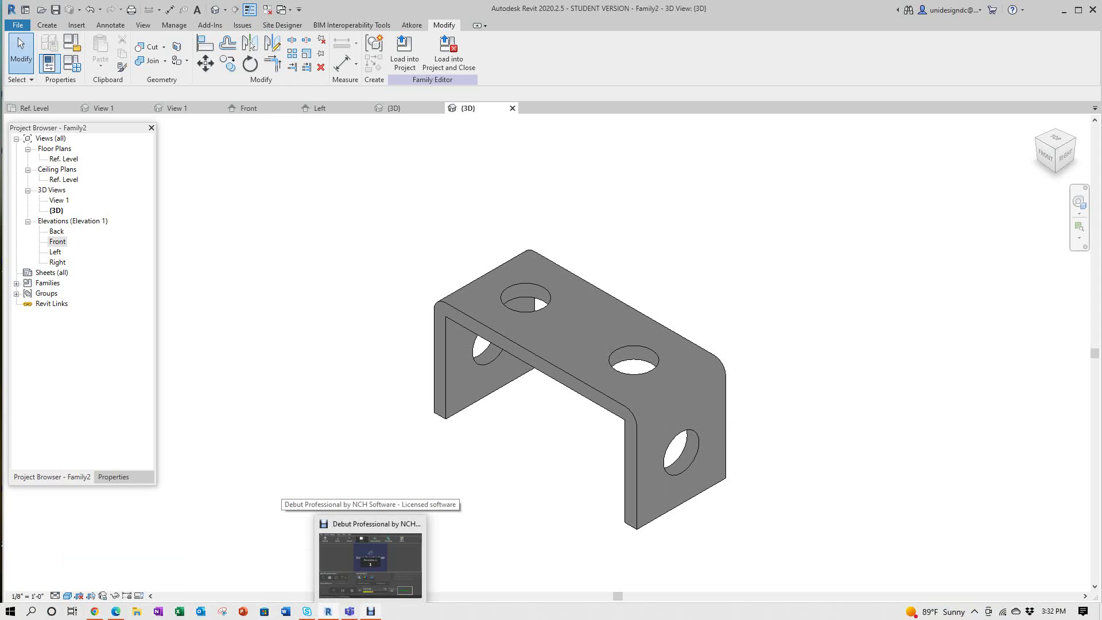
left_click(371, 612)
left_click(371, 612)
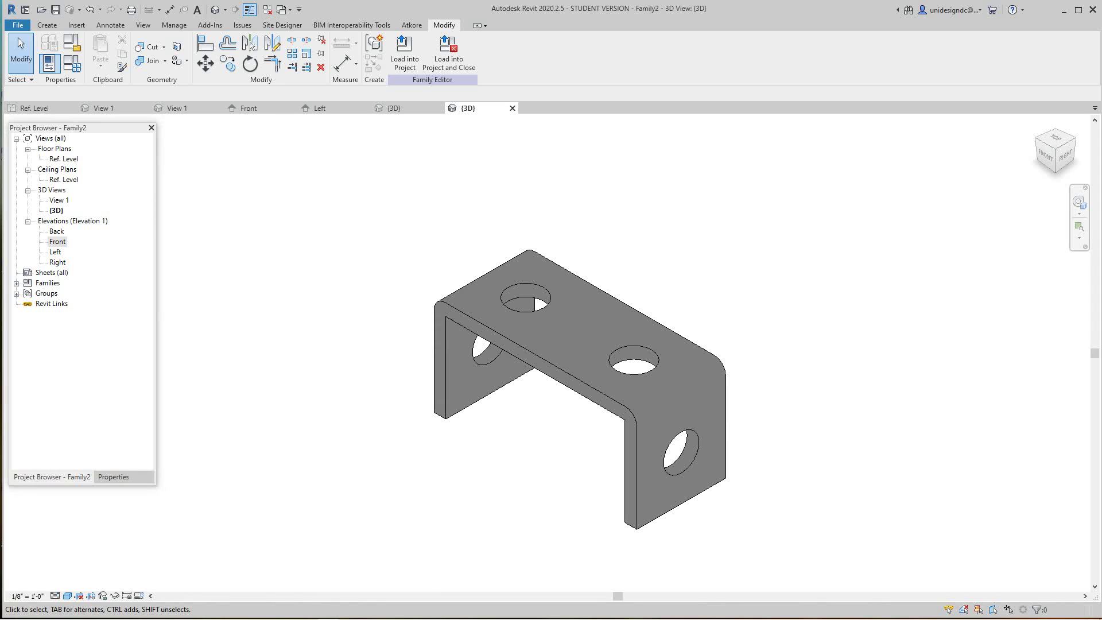
Open Perma-Green (GR) from the Material parameter, turn on Use Render Appearance for its shading, and apply the family types
left_click(72, 63)
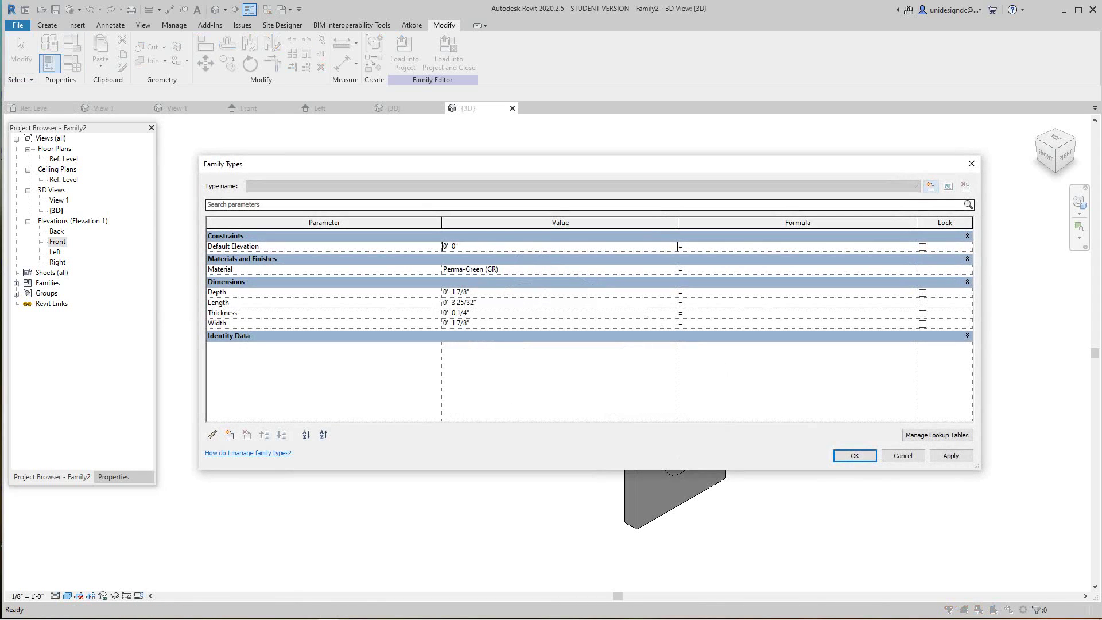
left_click(673, 269)
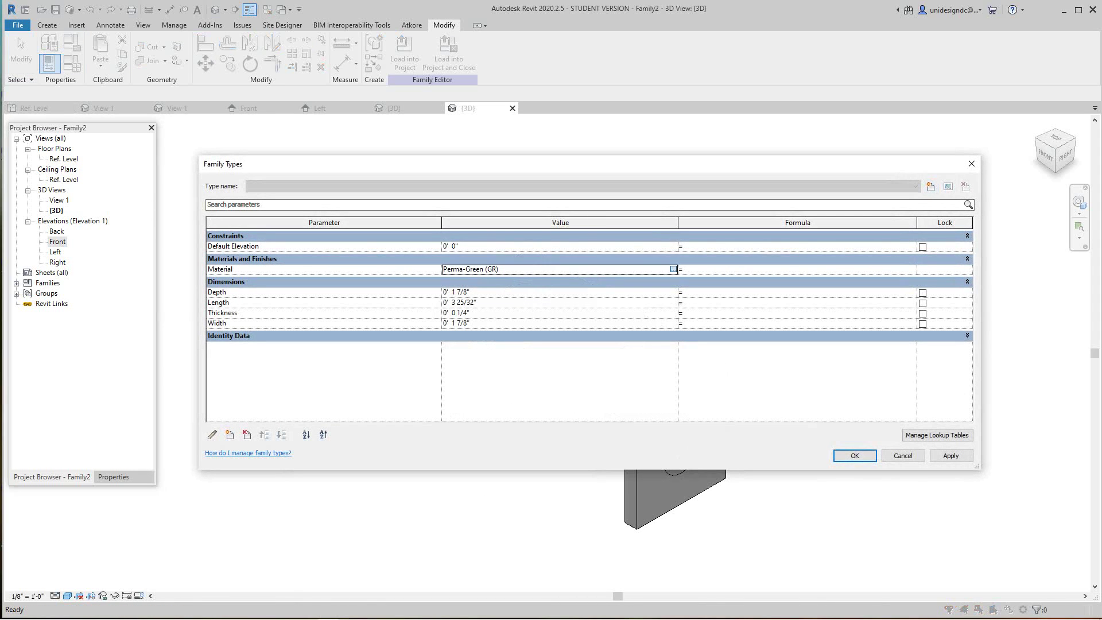
left_click(674, 270)
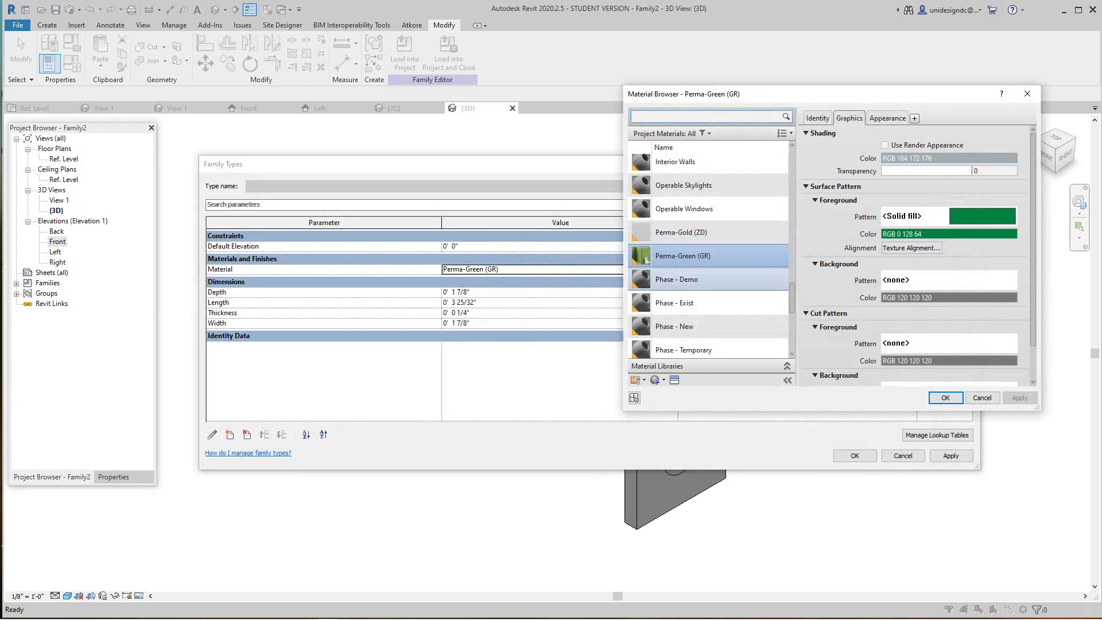
left_click(884, 145)
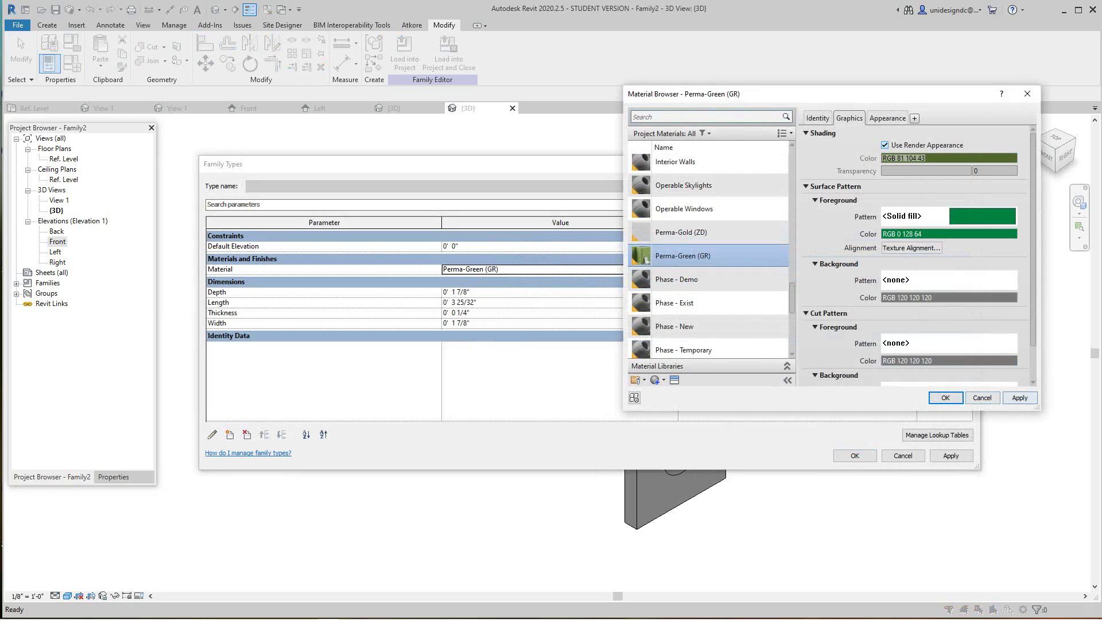
left_click(945, 397)
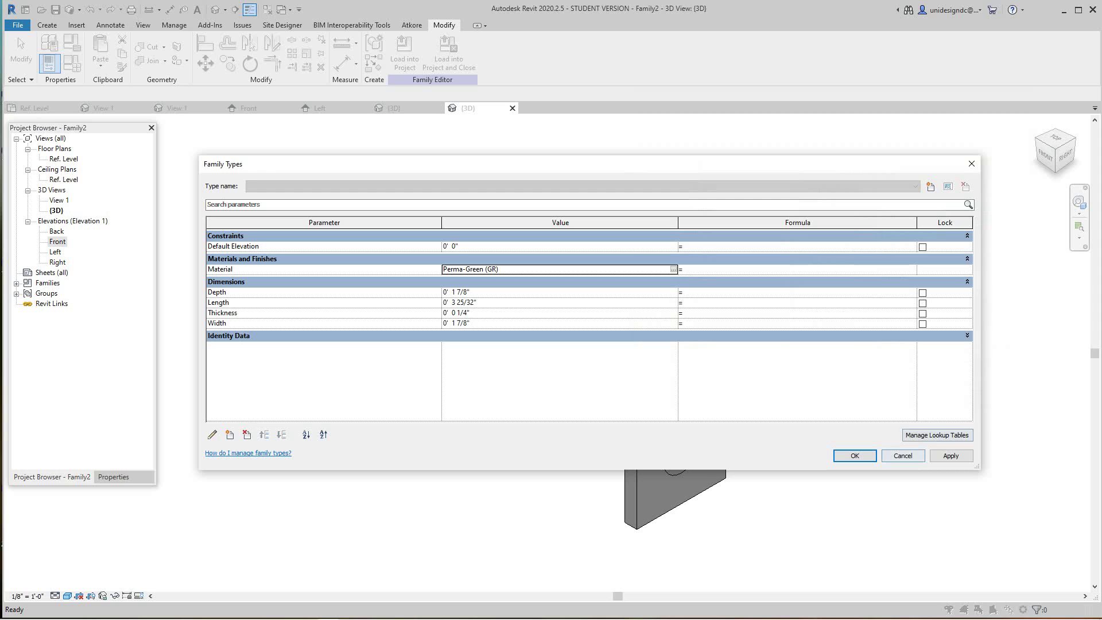
left_click(951, 455)
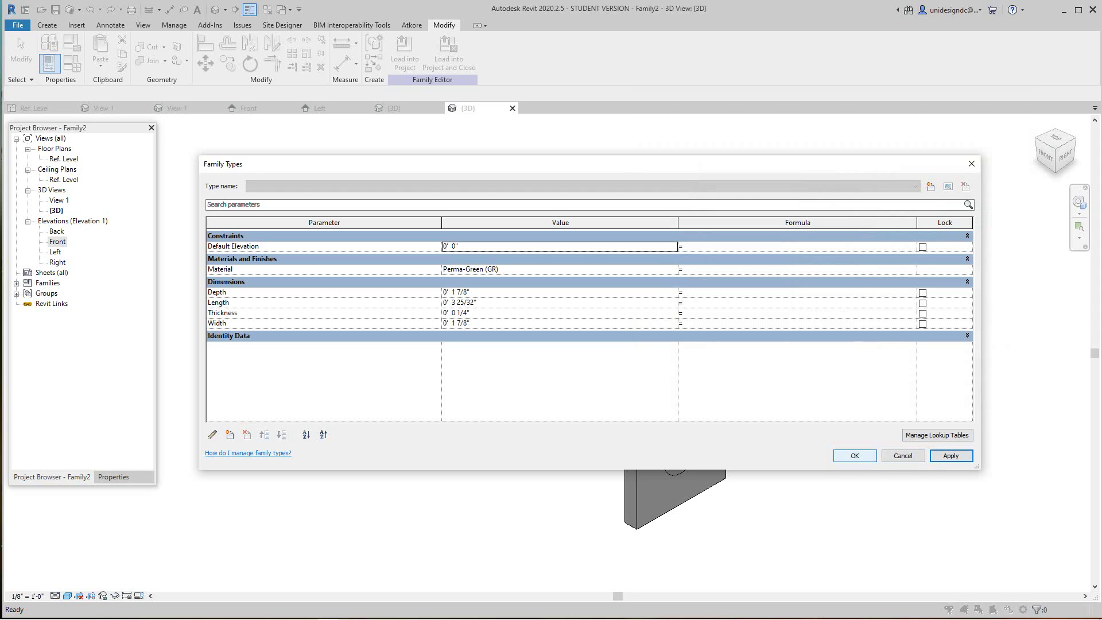
left_click(855, 456)
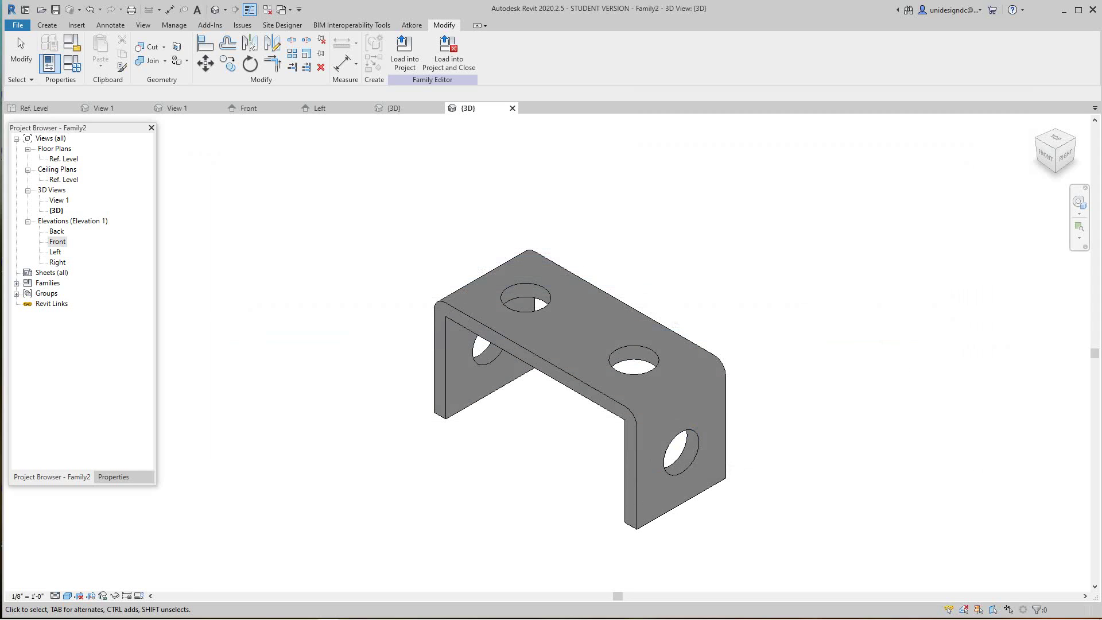
Preview the fitting in the Realistic visual style and return the 3D view to Consistent Colors
left_click(67, 595)
left_click(97, 572)
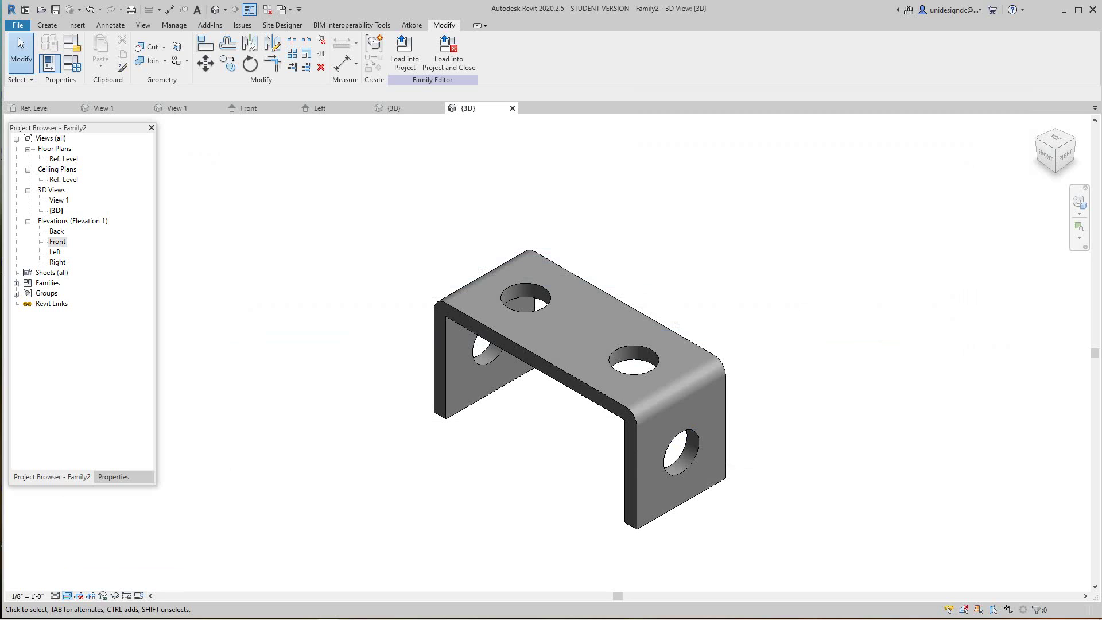
left_click(67, 595)
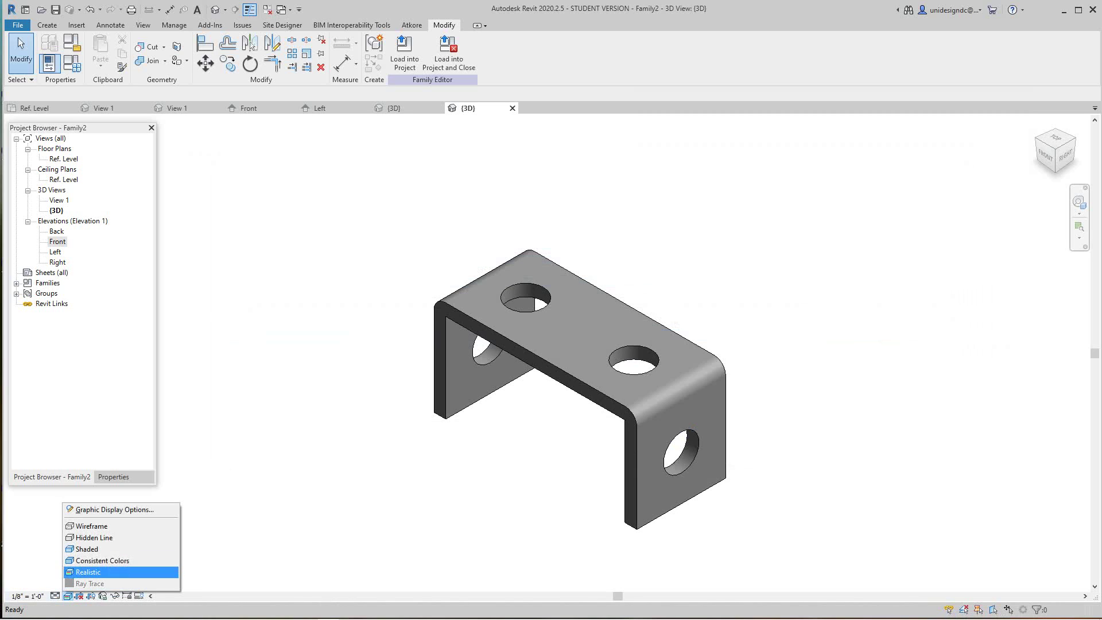
left_click(102, 560)
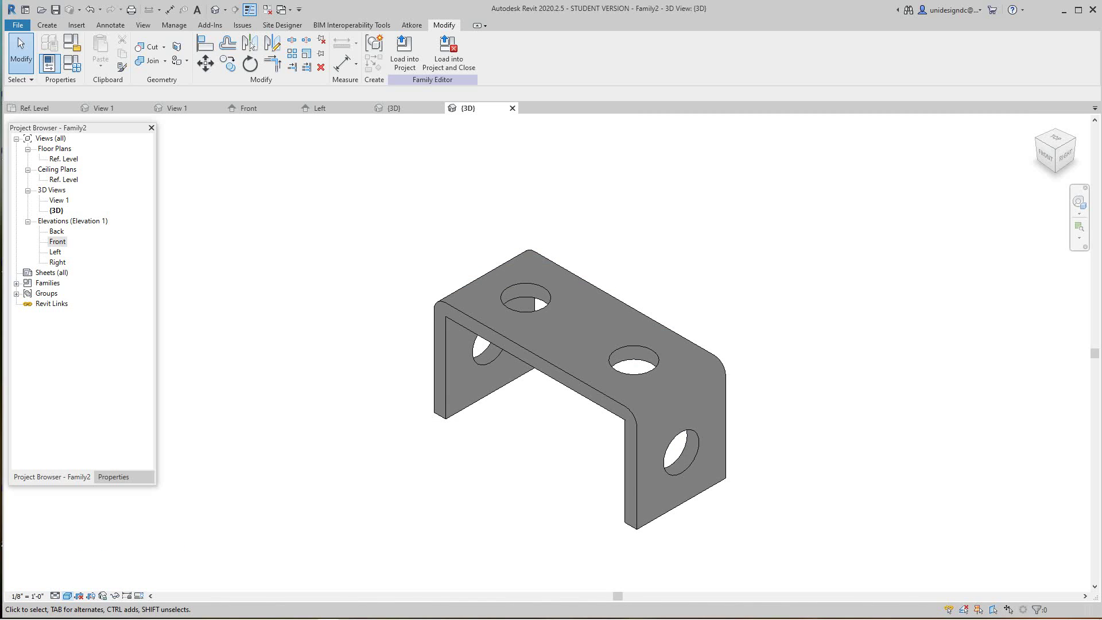
Paint the outer face of the fitting's right leg and its top face with the Perma-Green (GR) material
scroll(413, 502, "down", 2)
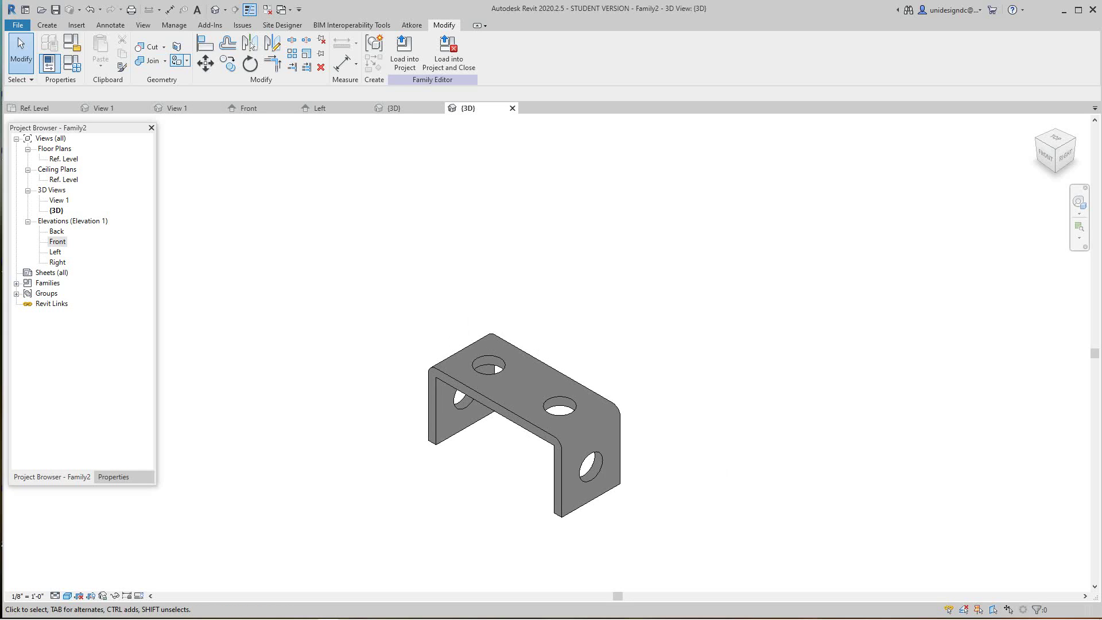
left_click(178, 61)
scroll(287, 344, "down", 1)
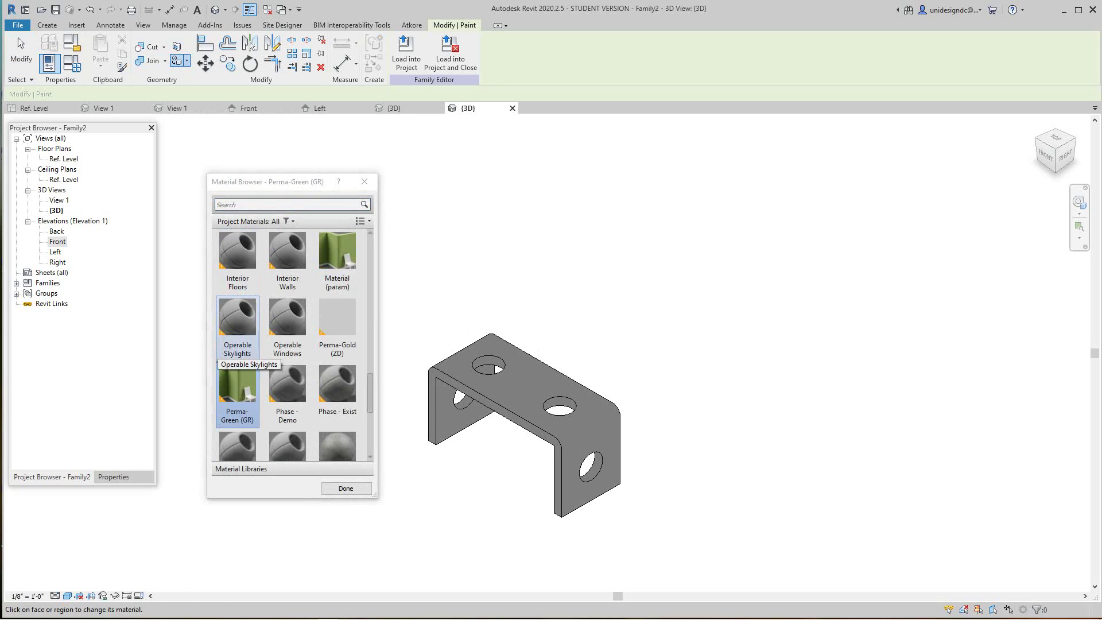
scroll(338, 422, "down", 1)
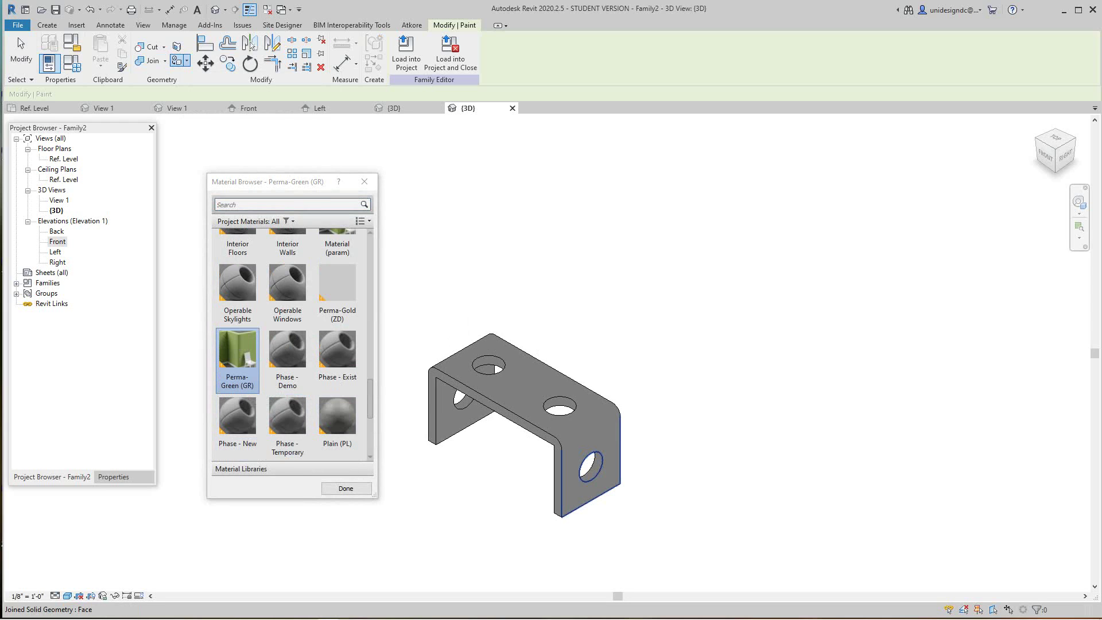
left_click(574, 488)
left_click(574, 402)
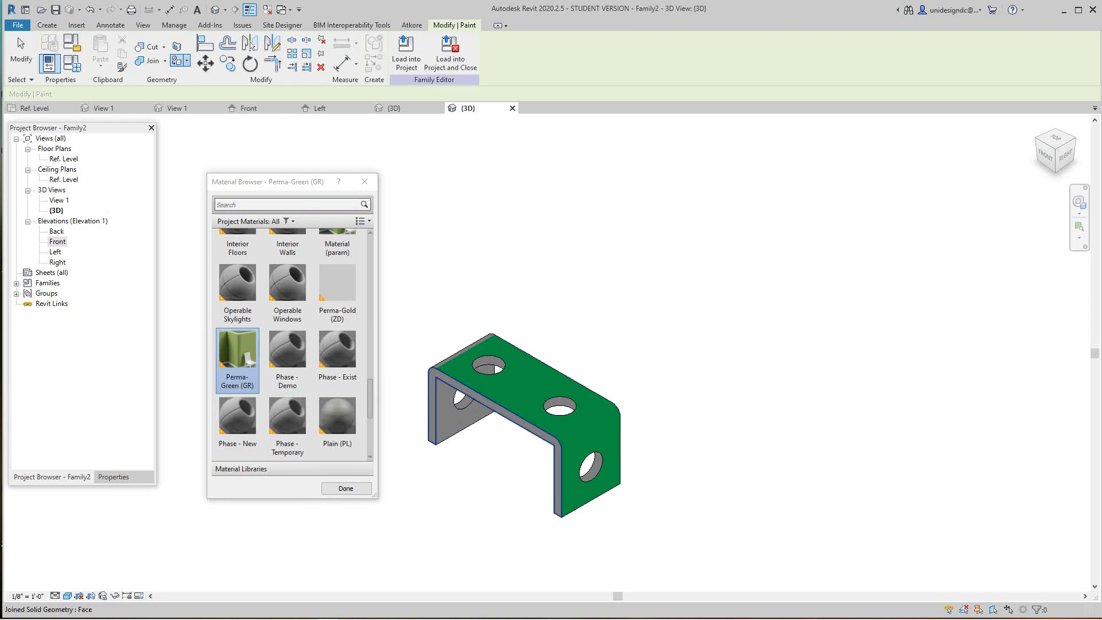
Paint the inner face of the left leg, the front U-shaped edge face and the left outer bend with Perma-Green (GR)
scroll(431, 410, "up", 3)
left_click(453, 420)
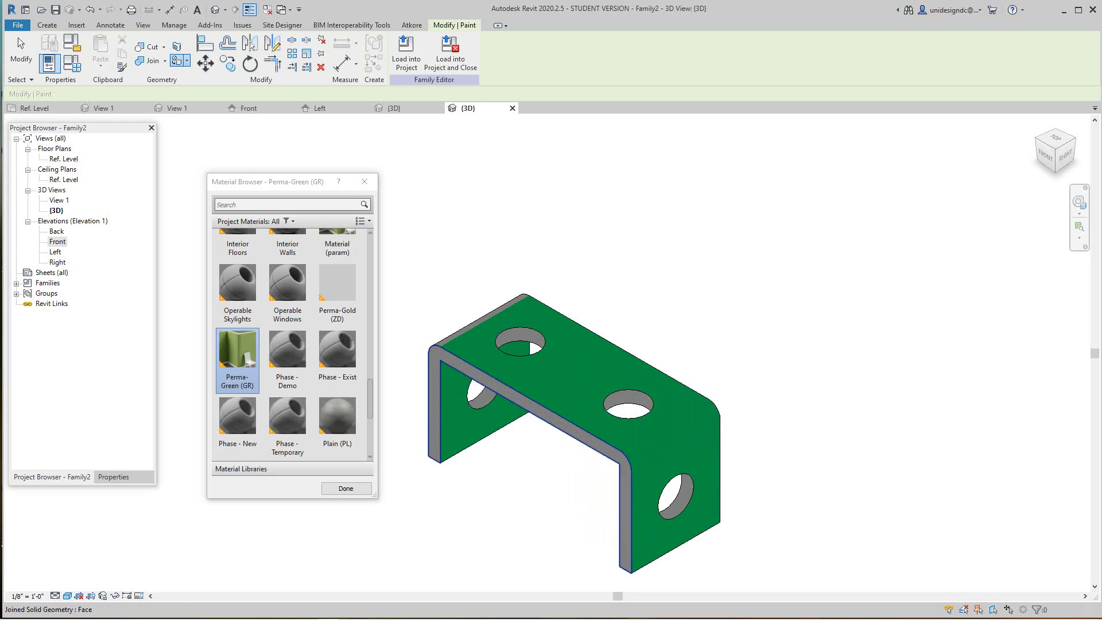
left_click(435, 391)
left_click(495, 313)
scroll(510, 340, "down", 3)
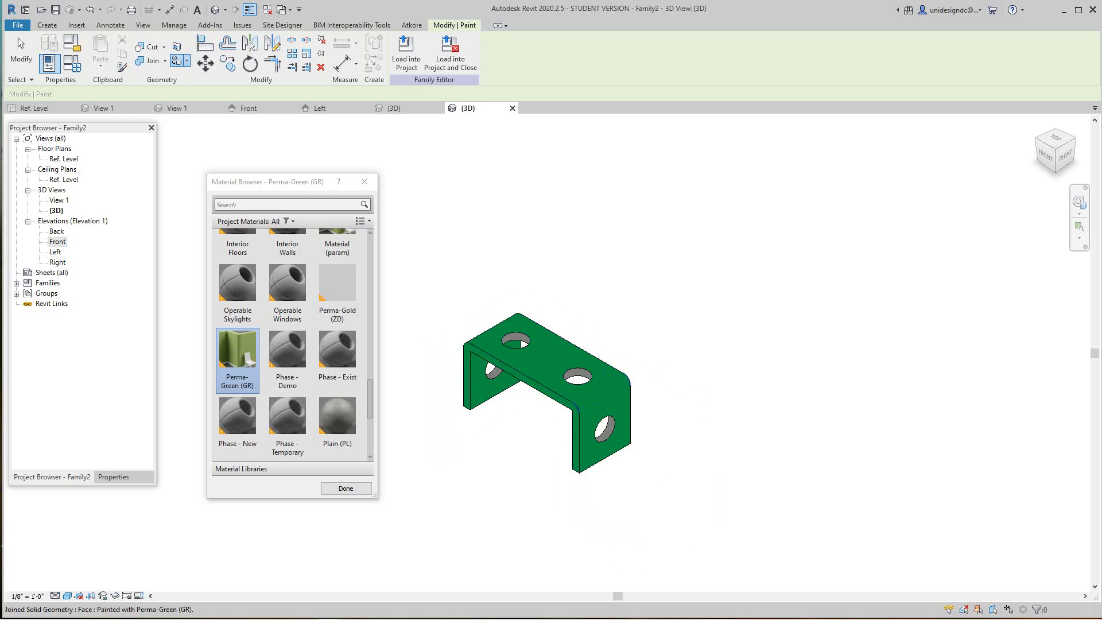
Paint the lower half of the right leg's hole wall and the rear U-shaped edge face with Perma-Green (GR)
scroll(620, 406, "up", 3)
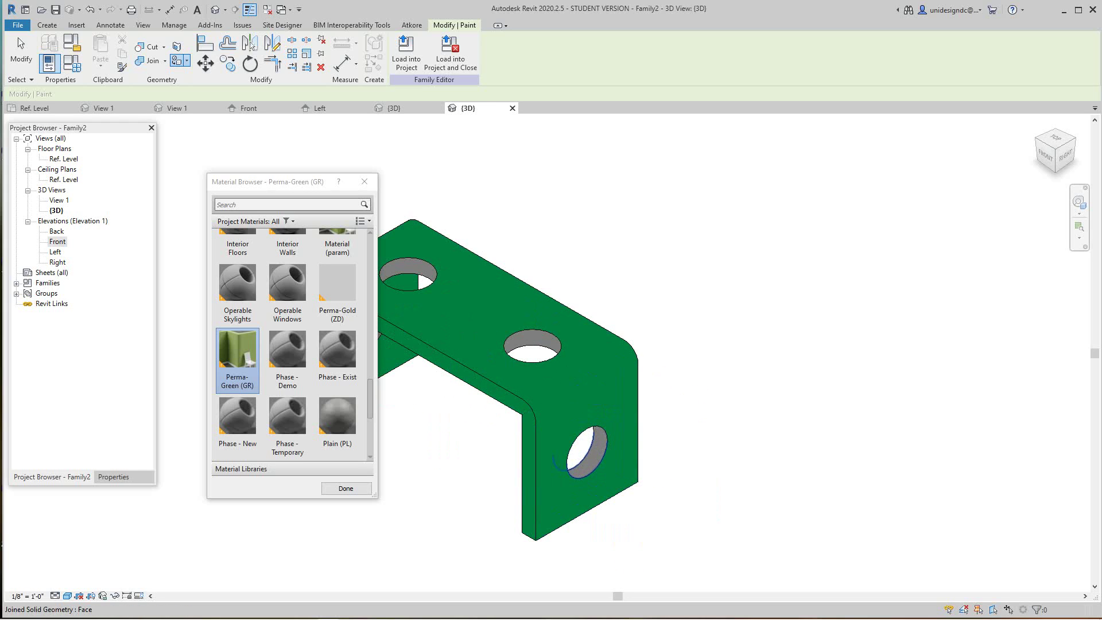
left_click(596, 461)
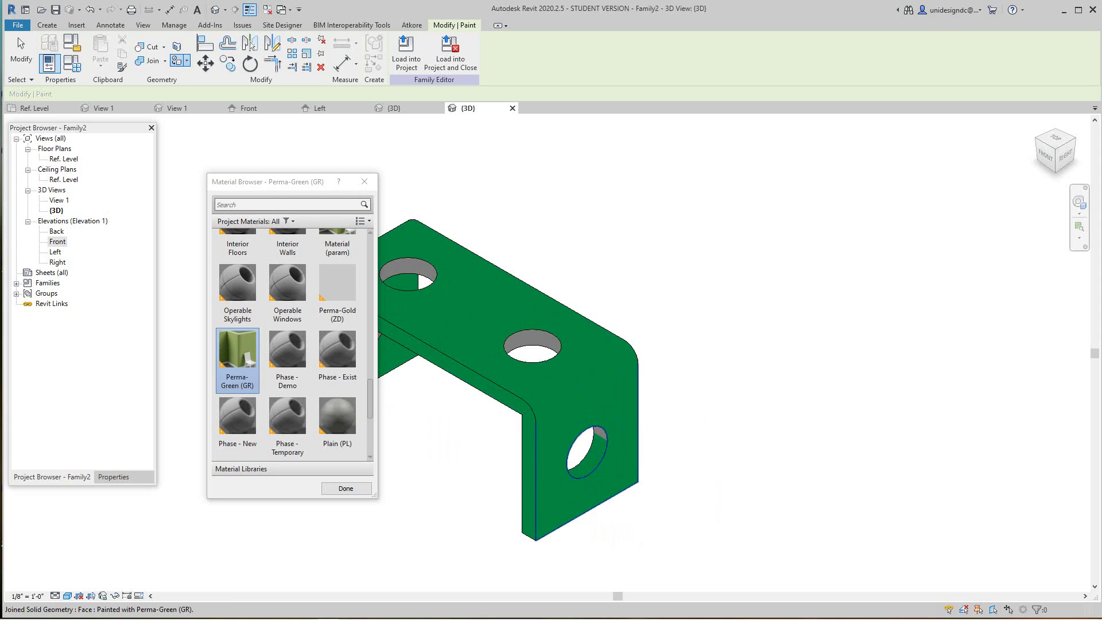
scroll(599, 434, "down", 3)
middle_click_drag(598, 433, 738, 424)
mouse_move(1055, 152)
left_mouse_down()
mouse_move(1004, 178)
mouse_move(1011, 151)
mouse_move(1031, 138)
left_mouse_up()
left_click(704, 355)
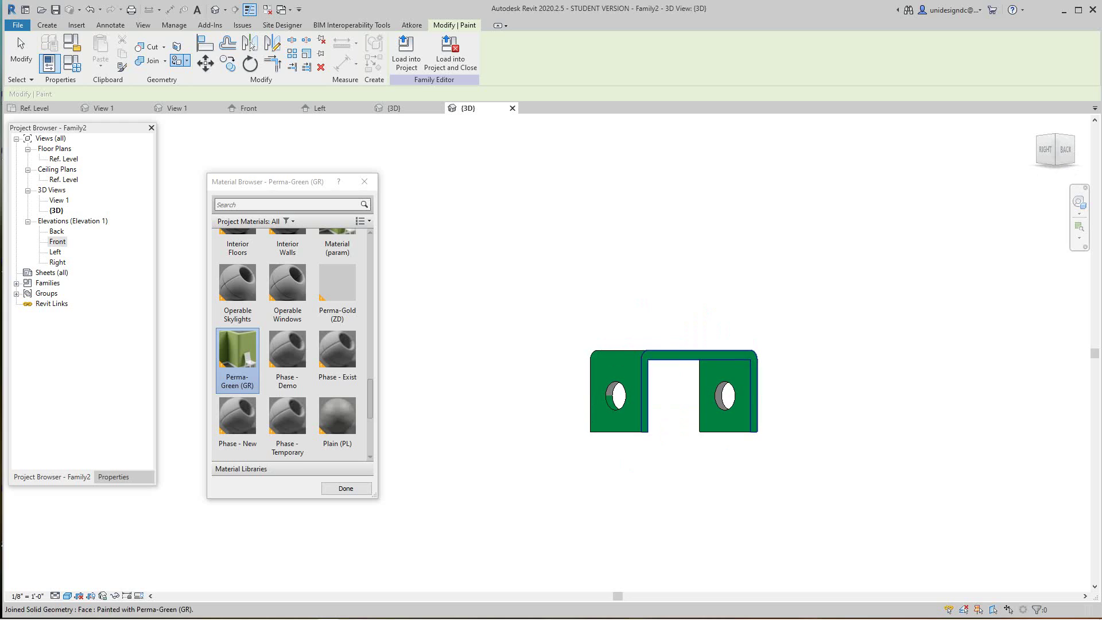
Paint both halves of the left leg's hole wall with Perma-Green (GR)
scroll(731, 410, "up", 4)
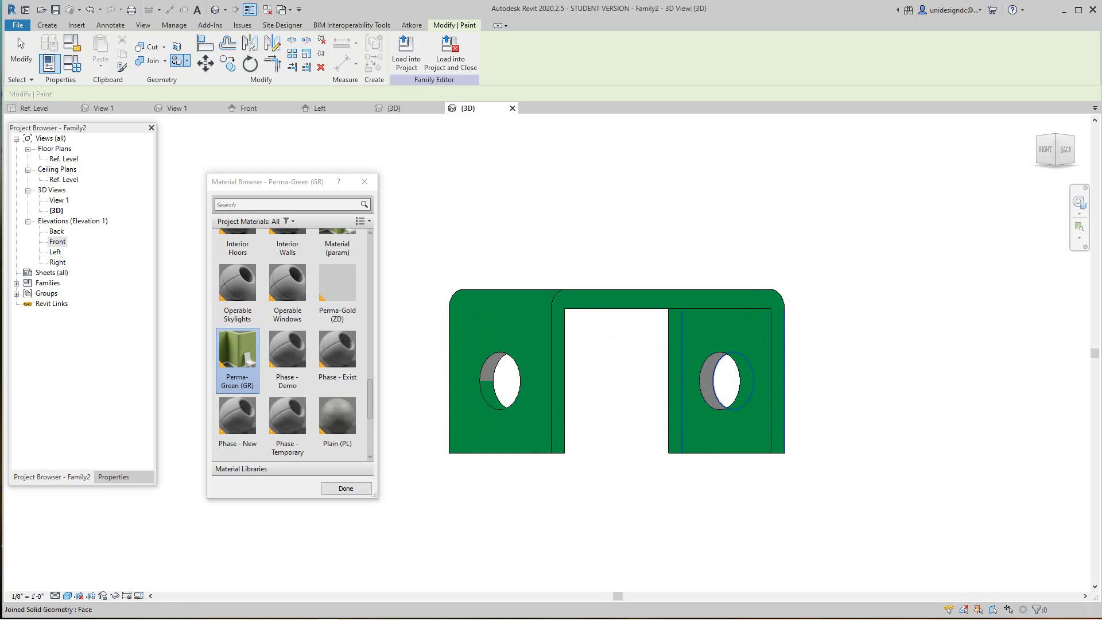
scroll(707, 391, "up", 4)
left_click(708, 396)
left_click(708, 347)
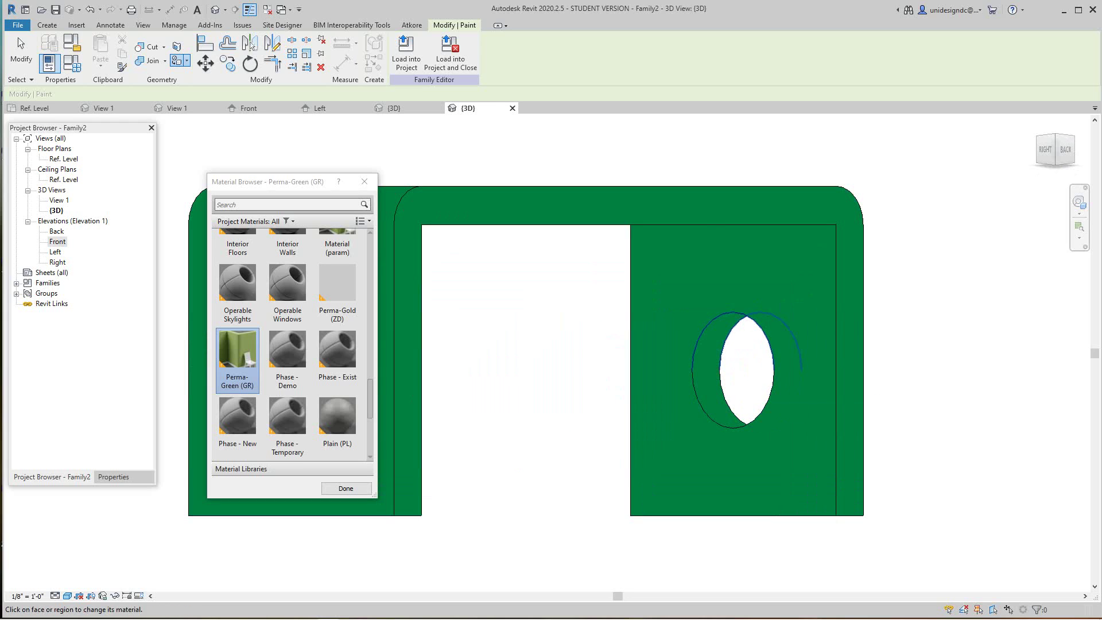
scroll(693, 372, "down", 6)
left_click_drag(1066, 150, 1027, 171)
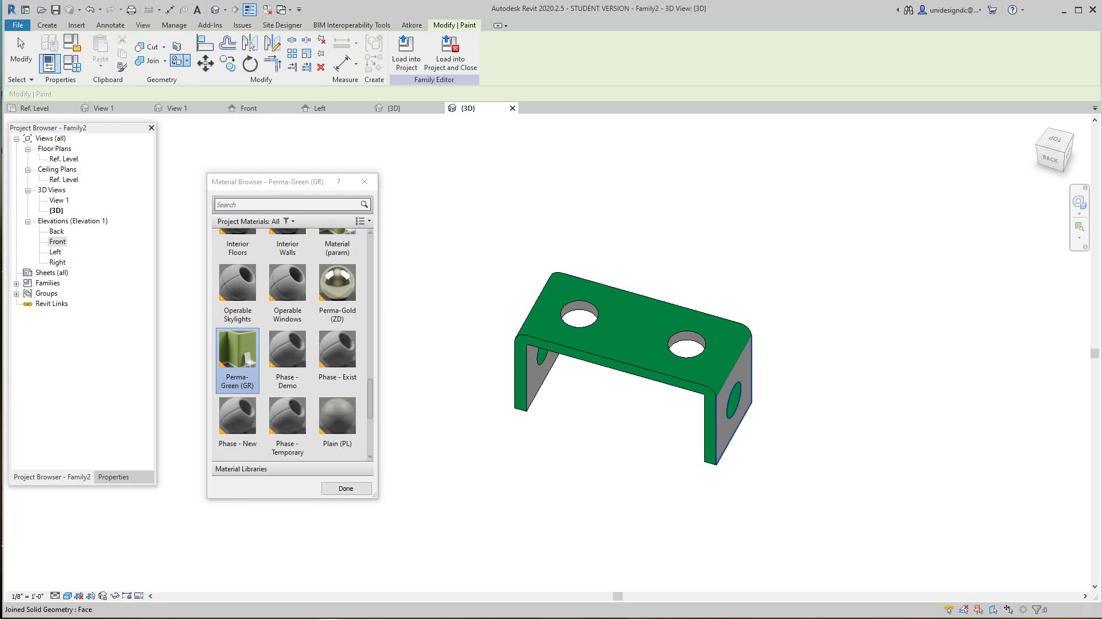
Paint the visible wall halves of the two top holes and the remaining inner leg face with Perma-Green (GR)
scroll(678, 336, "up", 4)
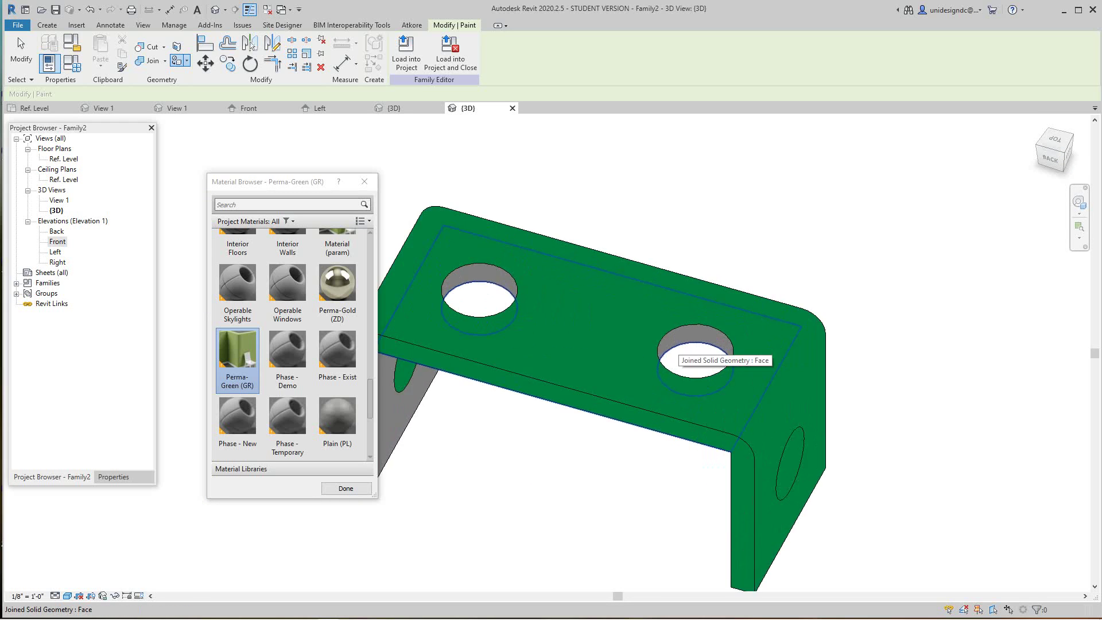
middle_click_drag(676, 353, 725, 353)
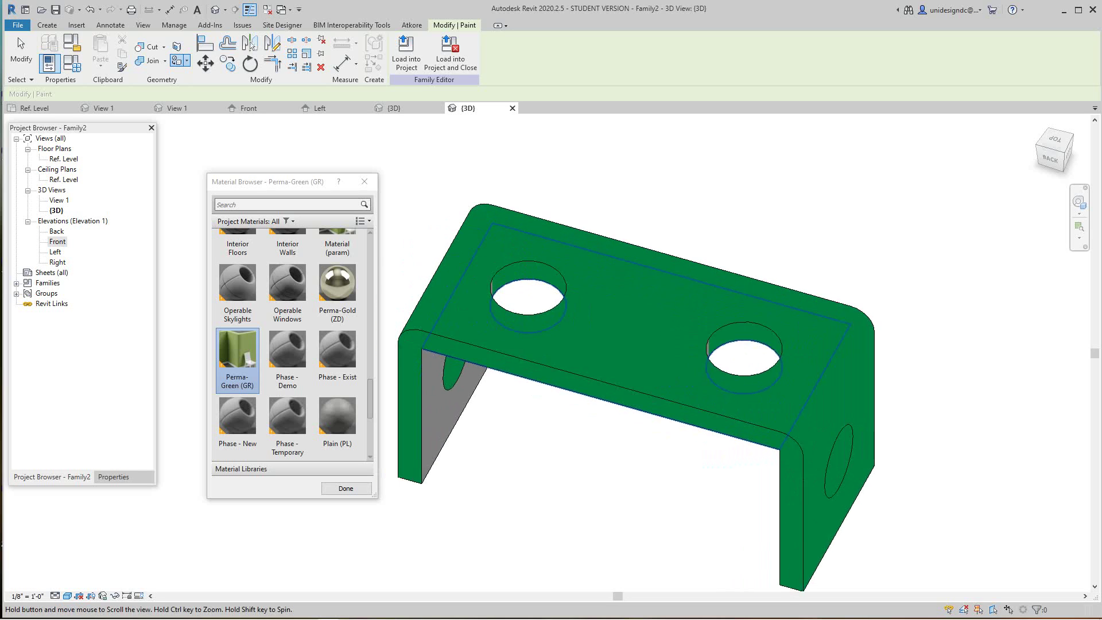
middle_click_drag(743, 438, 874, 421)
left_click(575, 395)
scroll(622, 443, "down", 1)
mouse_move(622, 443)
middle_mouse_down()
mouse_move(702, 383)
mouse_move(678, 416)
mouse_move(637, 307)
mouse_move(608, 278)
middle_mouse_up()
scroll(701, 383, "down", 1)
left_click(744, 295)
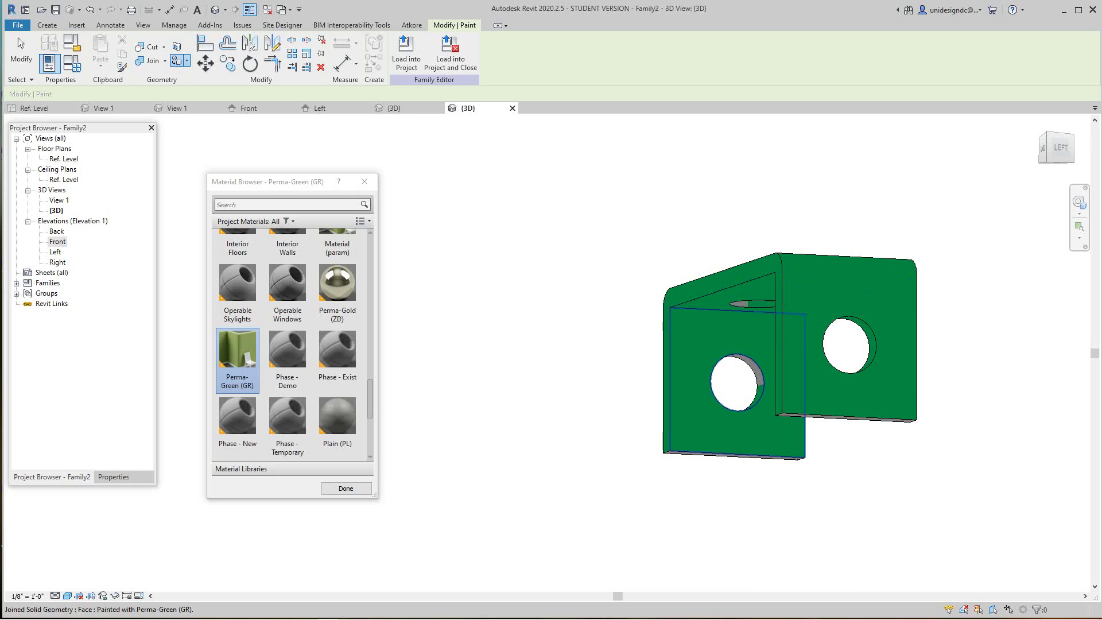
Paint the unpainted half of the near leg's hole wall and both legs' bottom end faces with Perma-Green (GR)
middle_click_drag(727, 417, 742, 396, "shift")
scroll(744, 377, "up", 2)
left_click(739, 385)
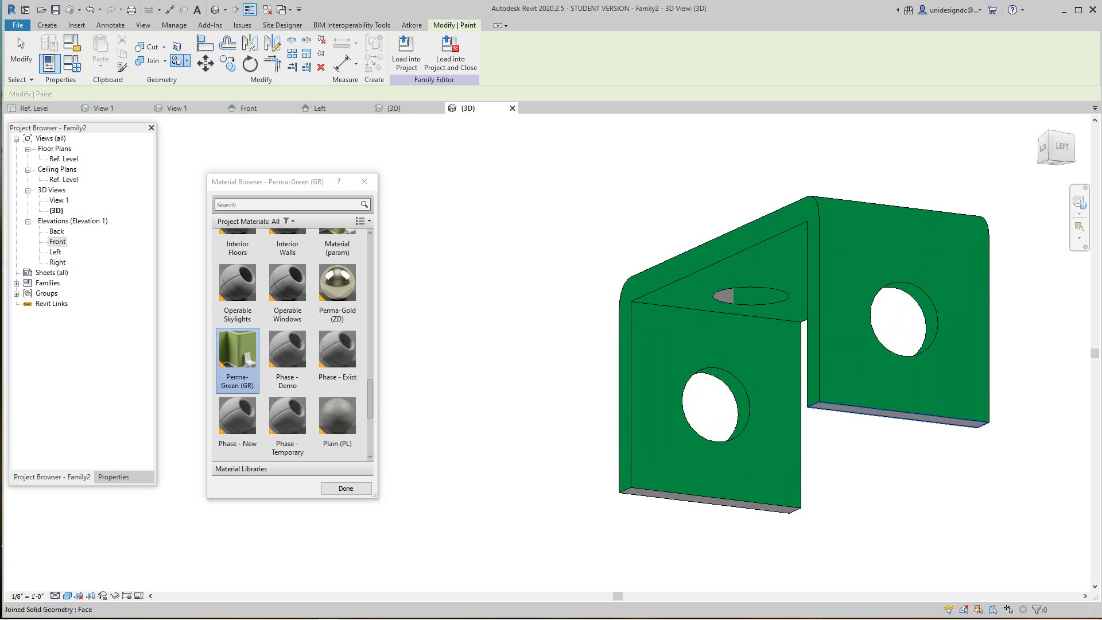
left_click(899, 415)
middle_click_drag(893, 418, 879, 344, "shift")
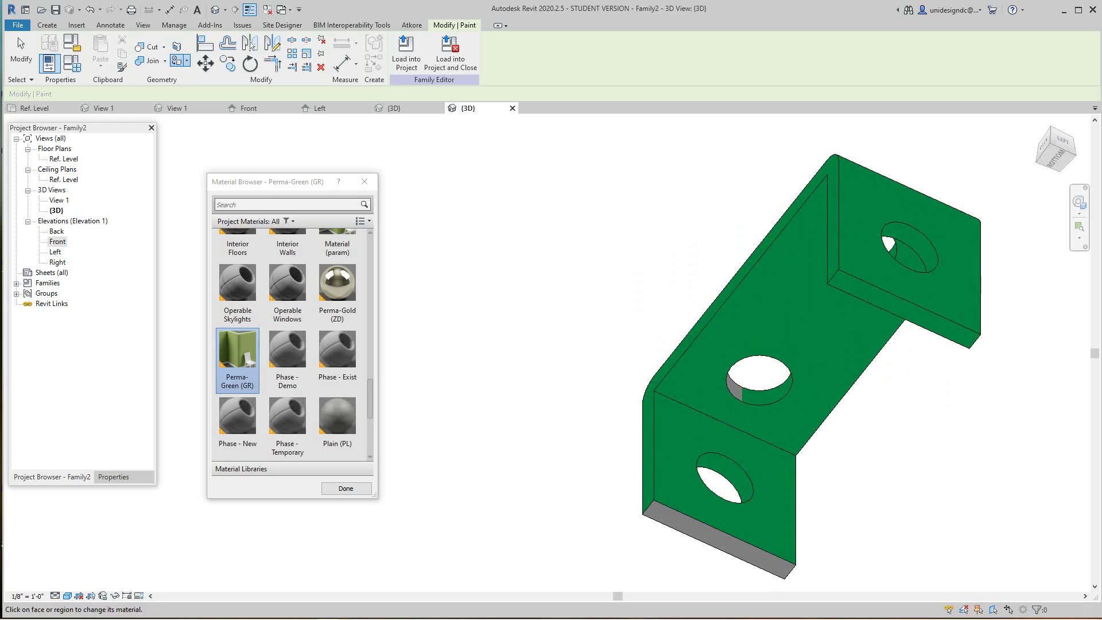
left_click(717, 543)
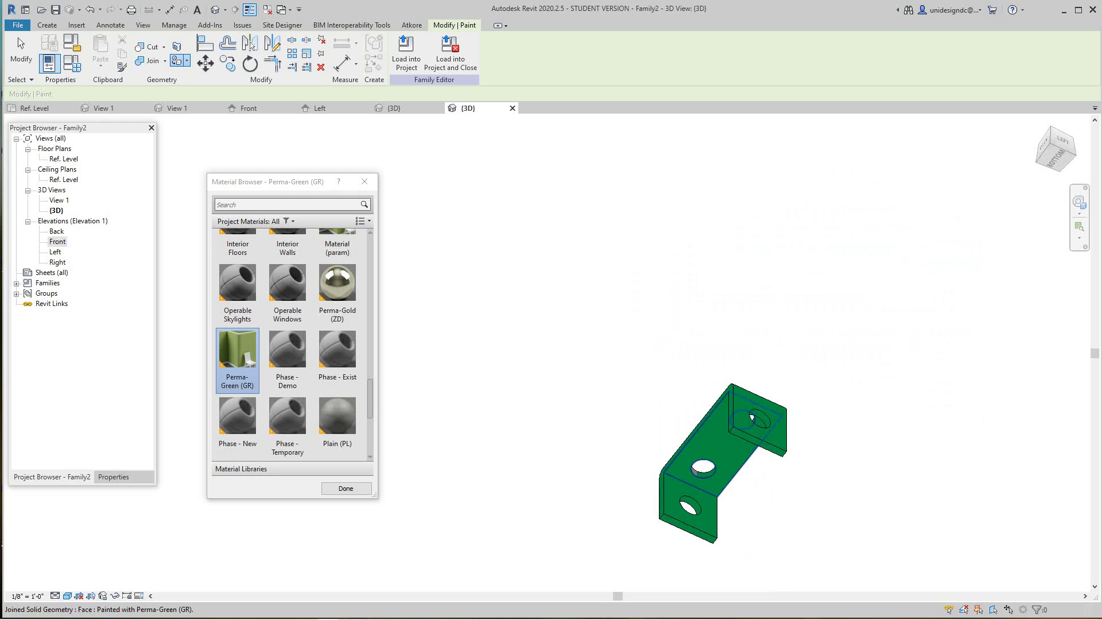
Paint the remaining grey wall sections of both holes in the fitting's top plate with Perma-Green (GR)
scroll(724, 461, "up", 5)
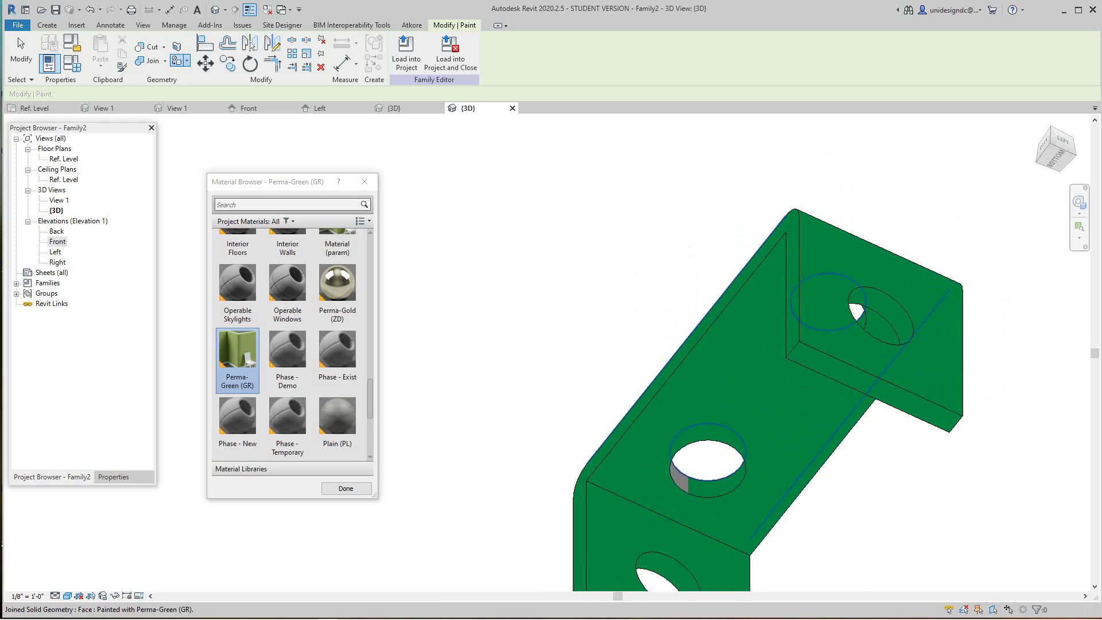
scroll(707, 476, "up", 2)
scroll(675, 487, "up", 1)
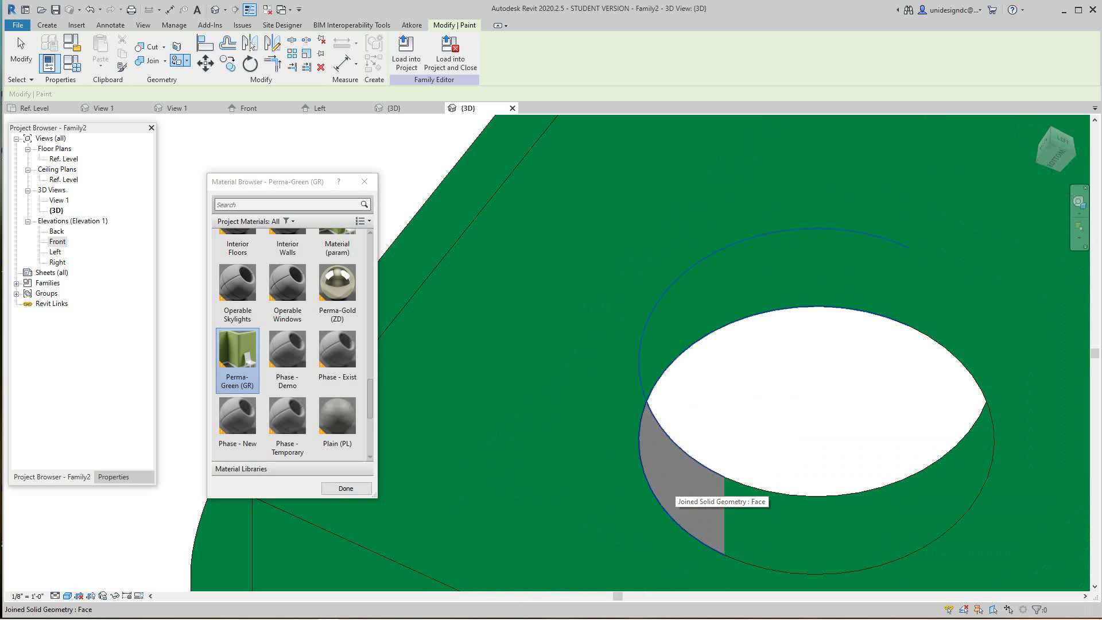
left_click(675, 487)
scroll(677, 489, "down", 6)
middle_click_drag(678, 488, 775, 540, "shift")
middle_click_drag(689, 413, 795, 479, "shift")
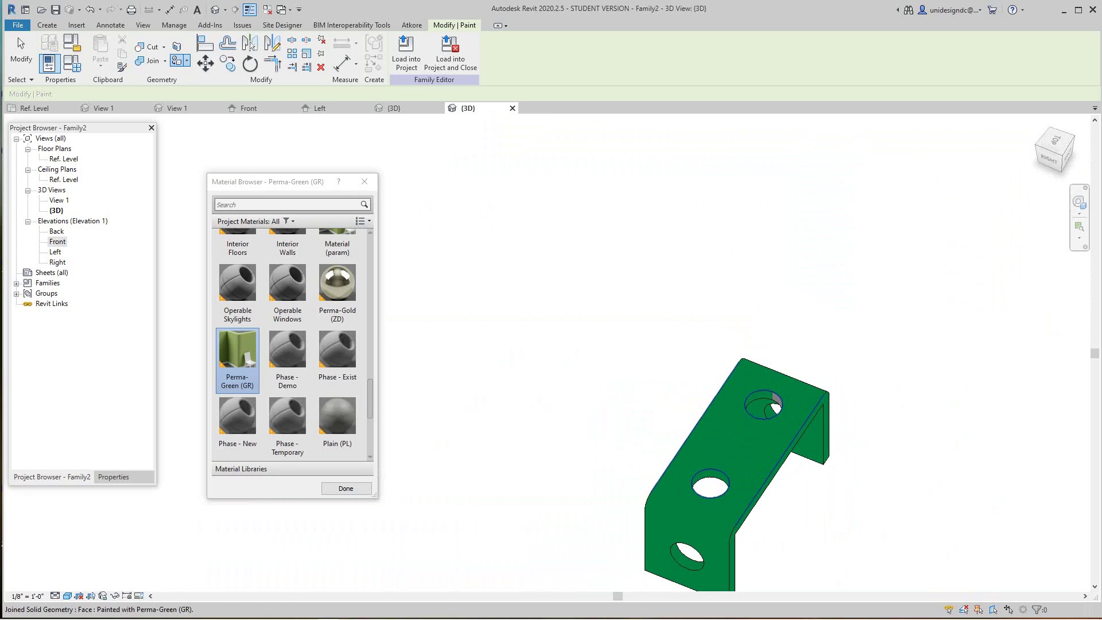
scroll(774, 402, "up", 3)
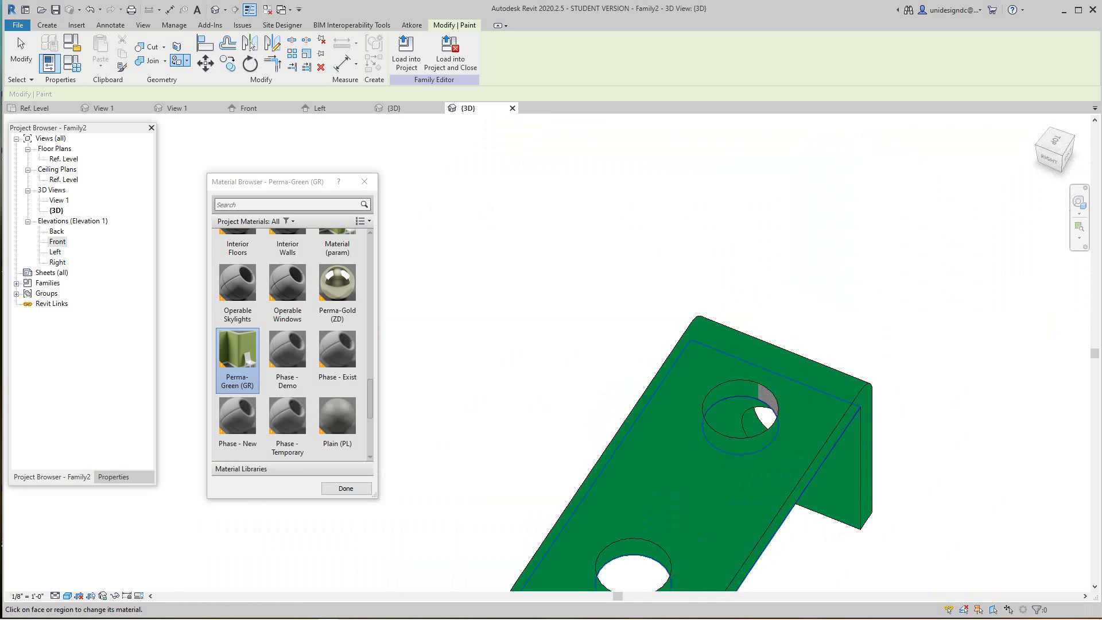
scroll(781, 405, "up", 3)
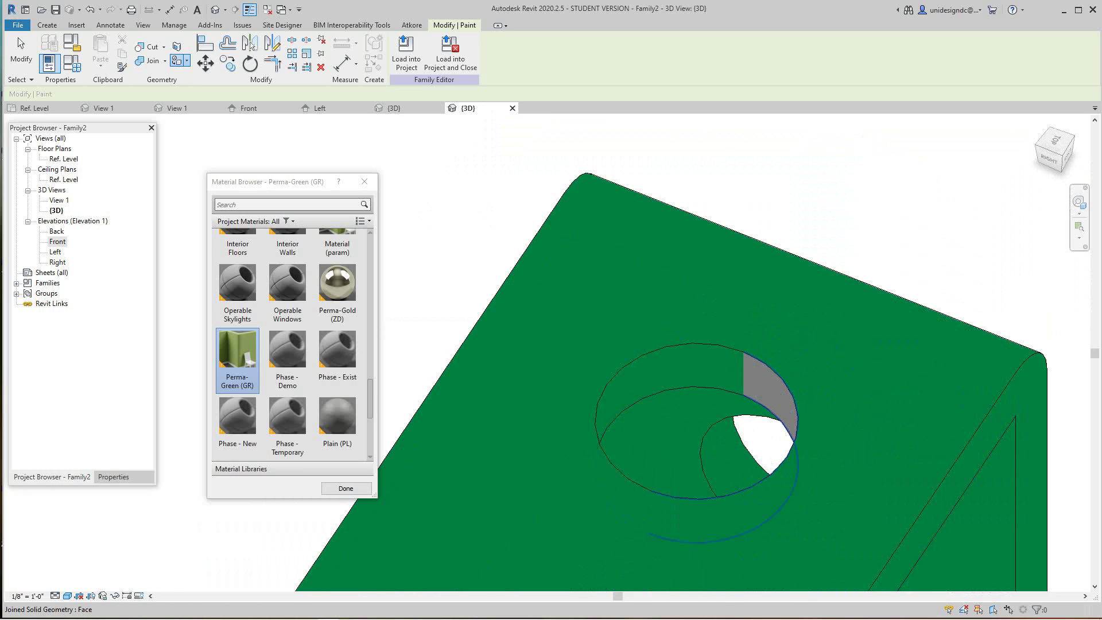
scroll(781, 405, "down", 4)
scroll(769, 454, "down", 4)
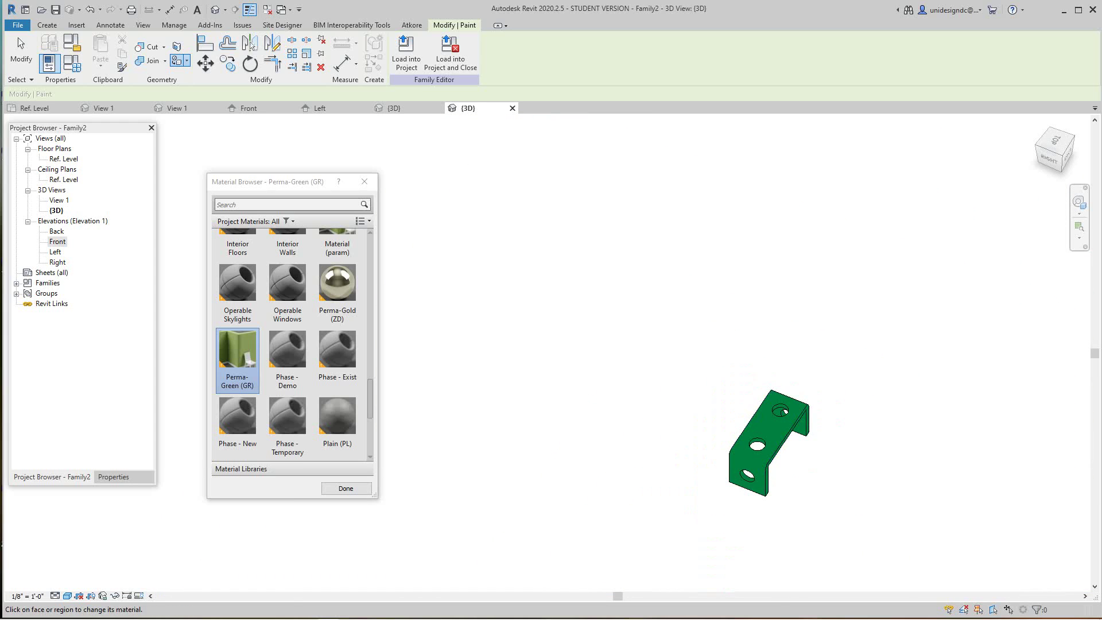
Restore the 3D view to its home orientation and finish painting the fitting
scroll(814, 481, "up", 2)
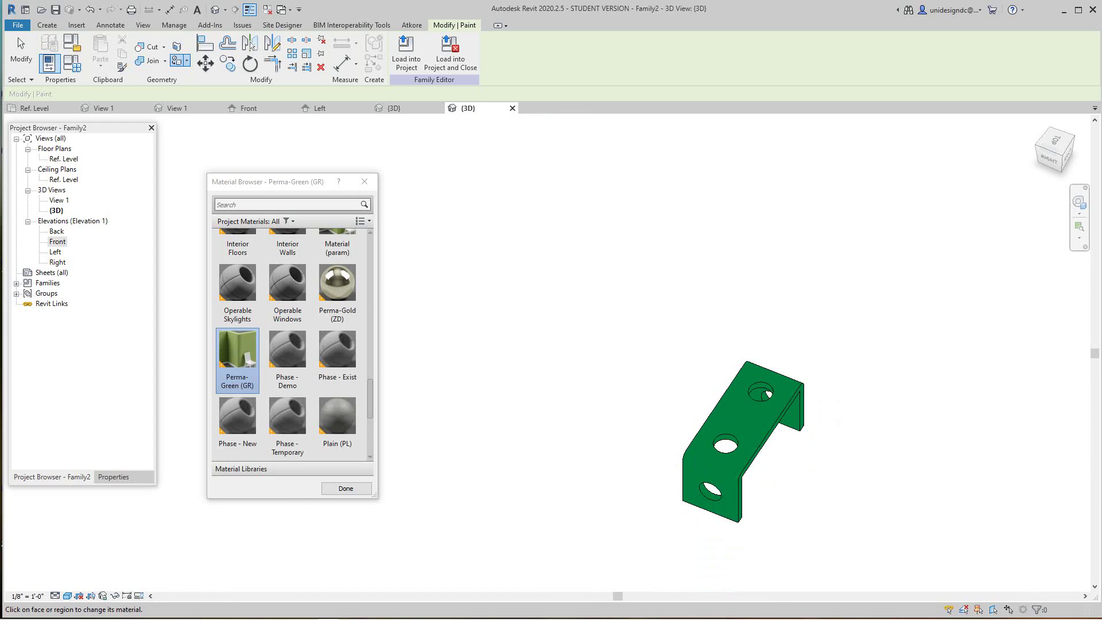
left_click(1037, 123)
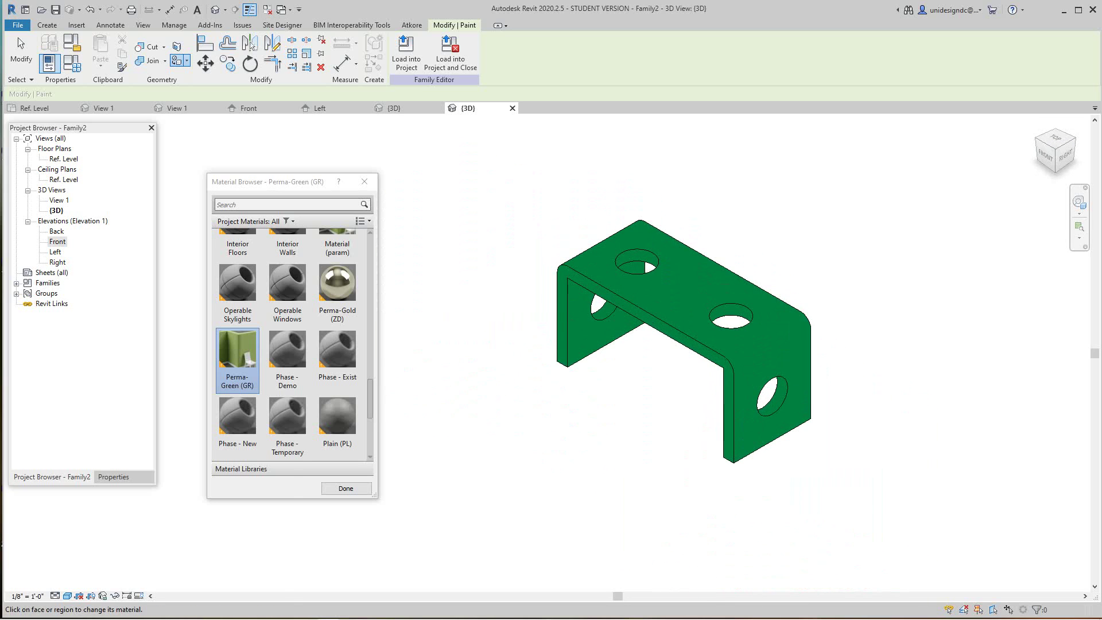
scroll(287, 287, "up", 1)
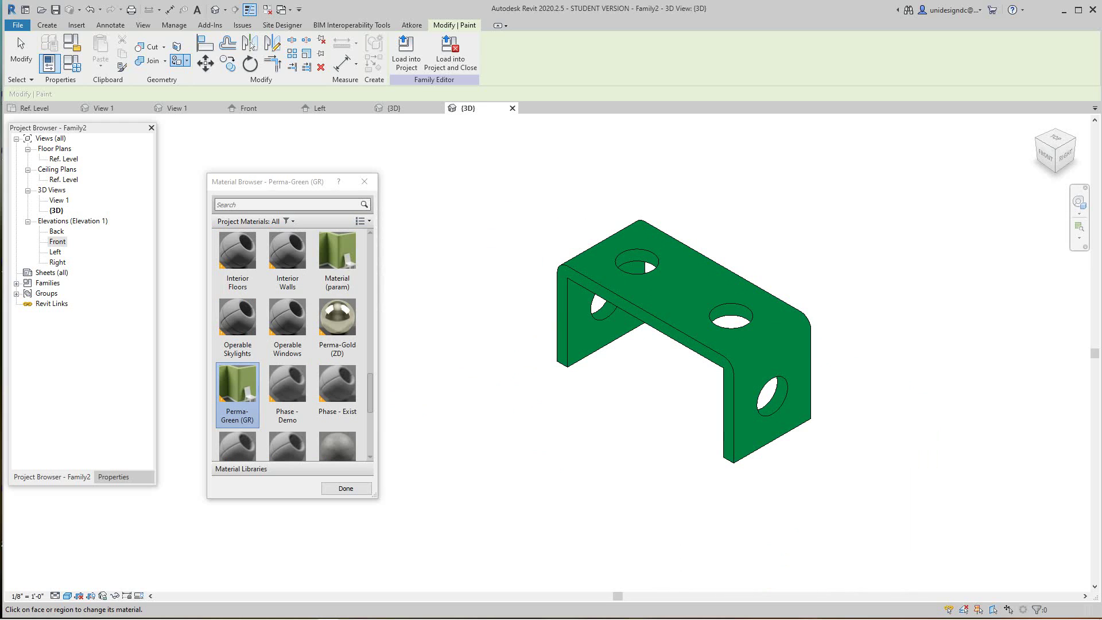
left_click(346, 489)
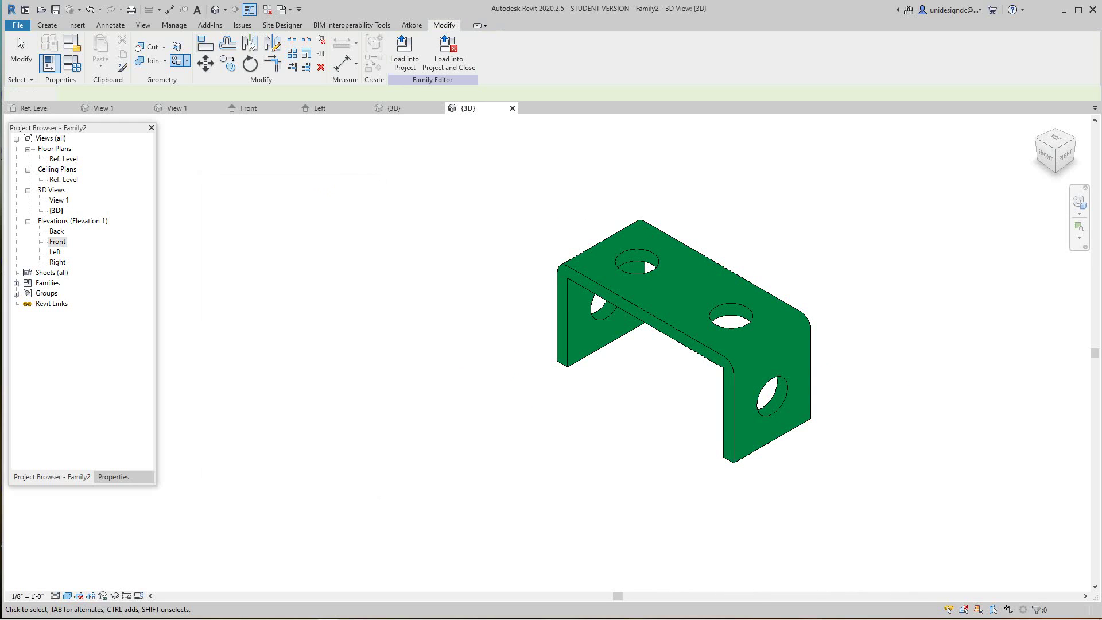
Load the fitting family into PS_100_1-58_x_3-14_12_Gage_Solid_Beam.rfa and dismiss the save reminder without saving
scroll(546, 190, "down", 2)
middle_click_drag(546, 191, 498, 256)
scroll(498, 256, "up", 1)
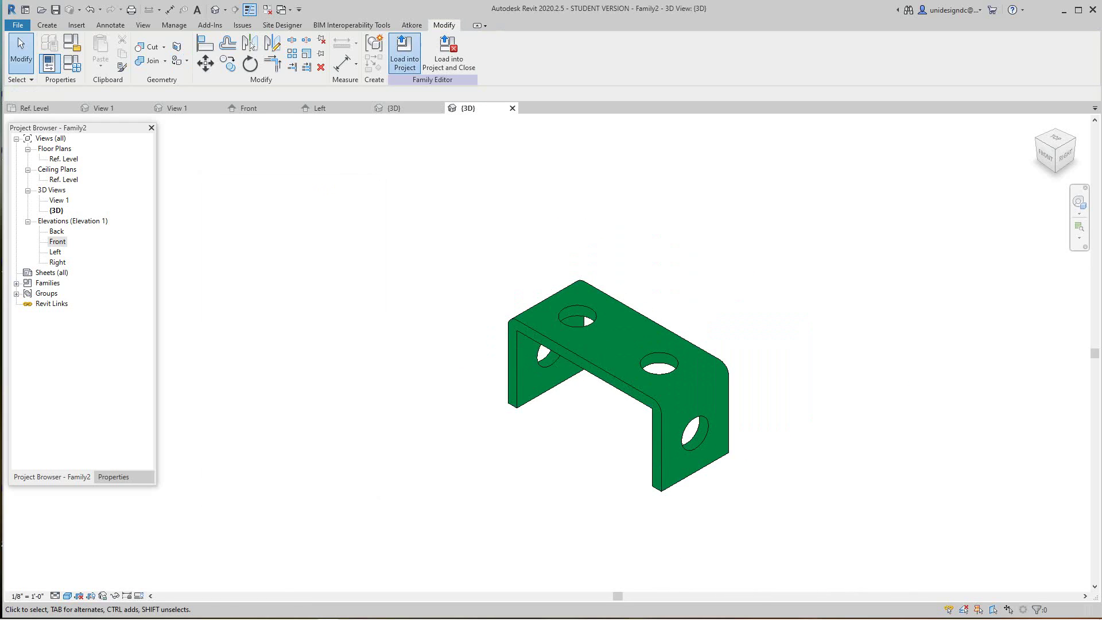
left_click(405, 53)
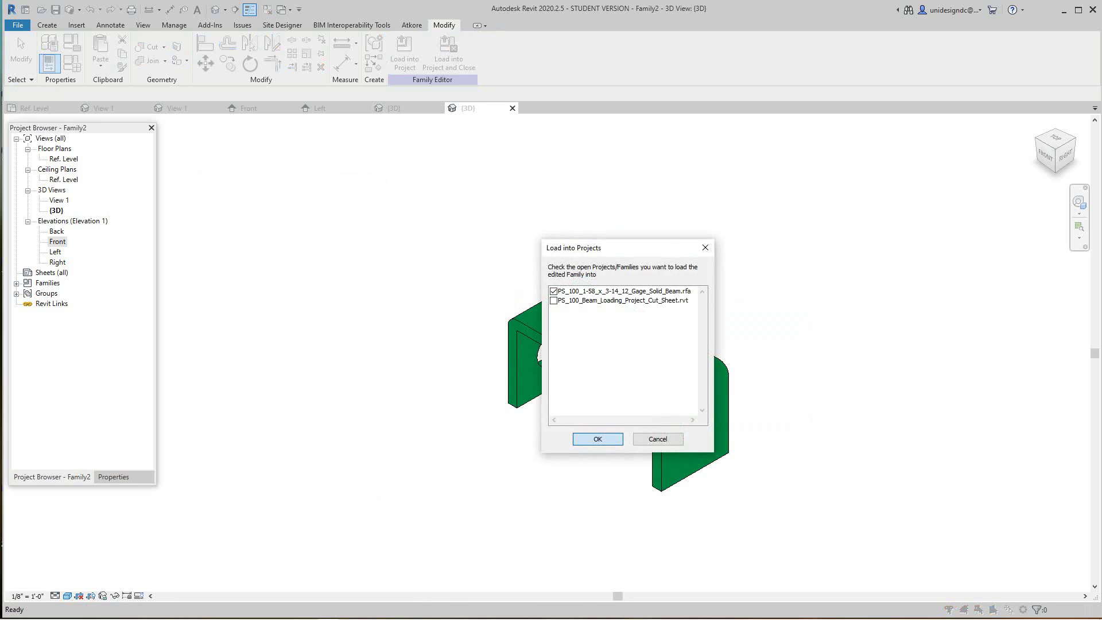
key("Return")
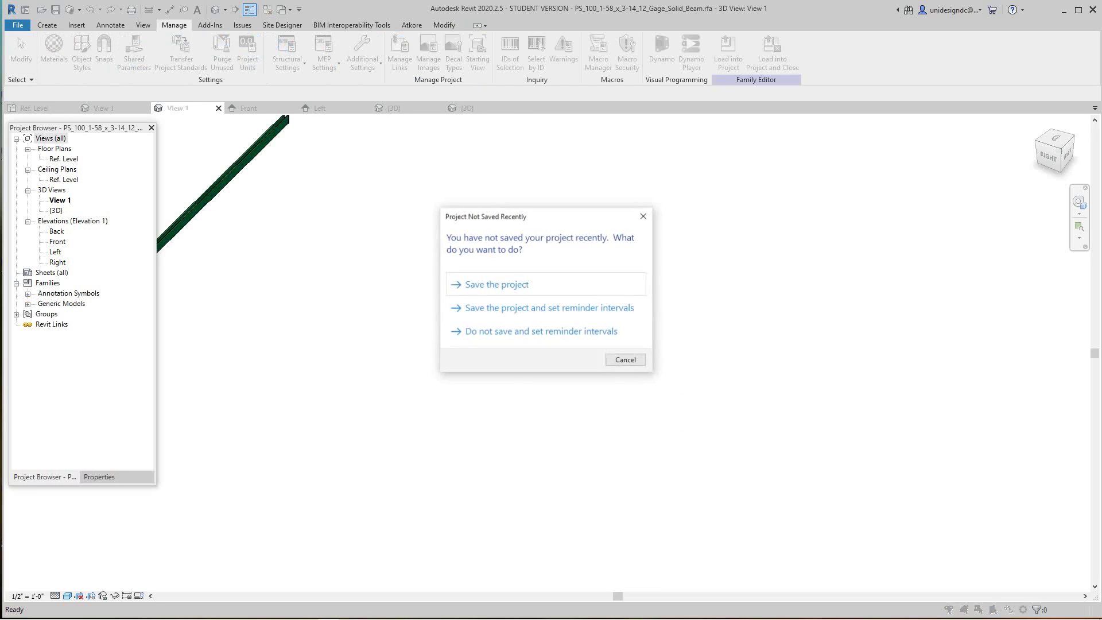
left_click(626, 361)
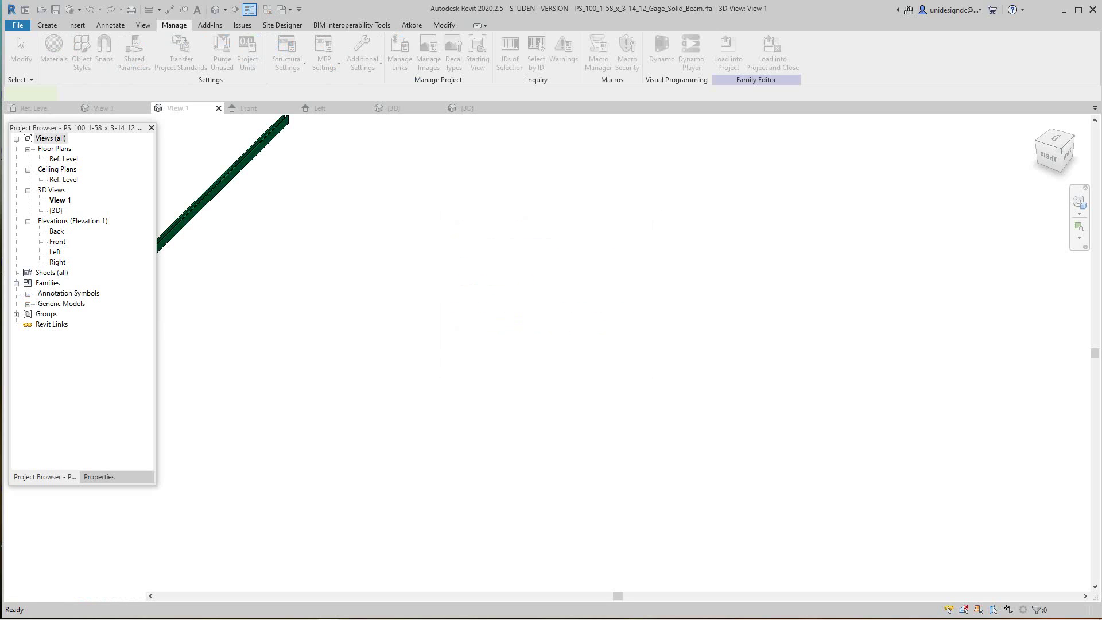
Place one instance of the fitting beside the near end of the strut beam and end the placement
middle_click_drag(327, 323, 590, 438)
scroll(586, 439, "up", 2)
scroll(381, 425, "up", 2)
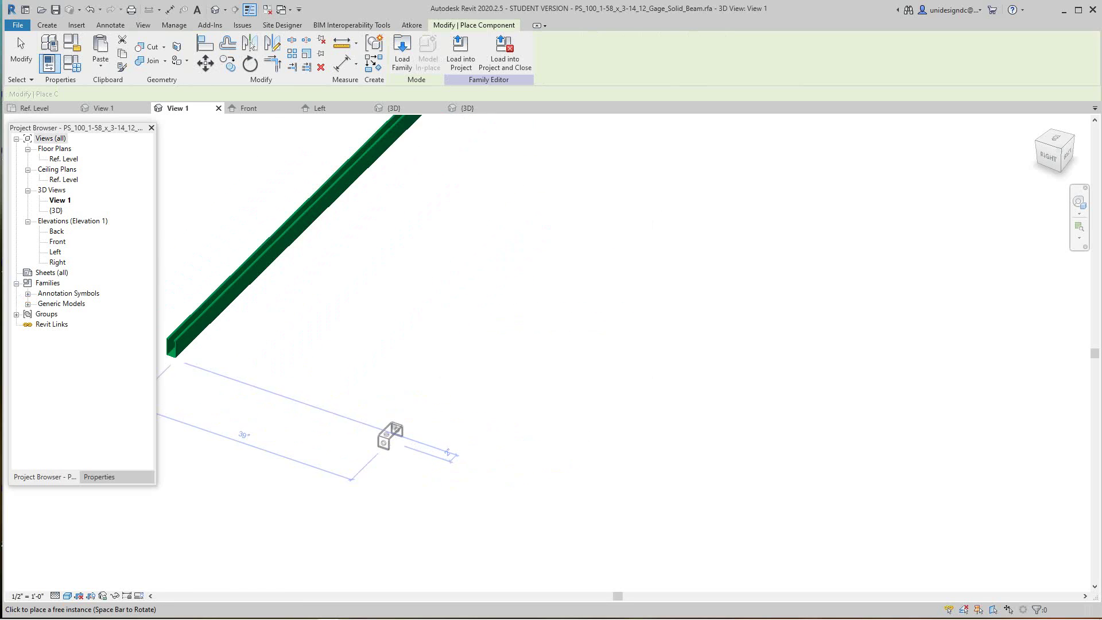
middle_click_drag(339, 402, 571, 436)
scroll(574, 441, "up", 1)
scroll(363, 376, "up", 2)
scroll(359, 377, "down", 2)
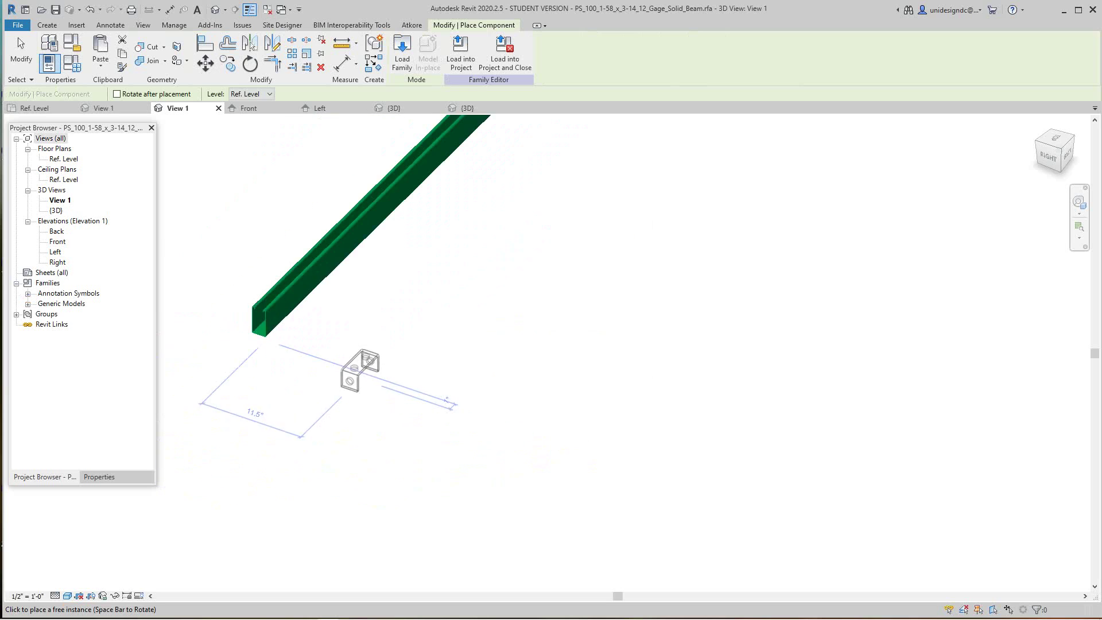
scroll(401, 368, "up", 1)
middle_click_drag(386, 370, 626, 427)
scroll(577, 429, "up", 1)
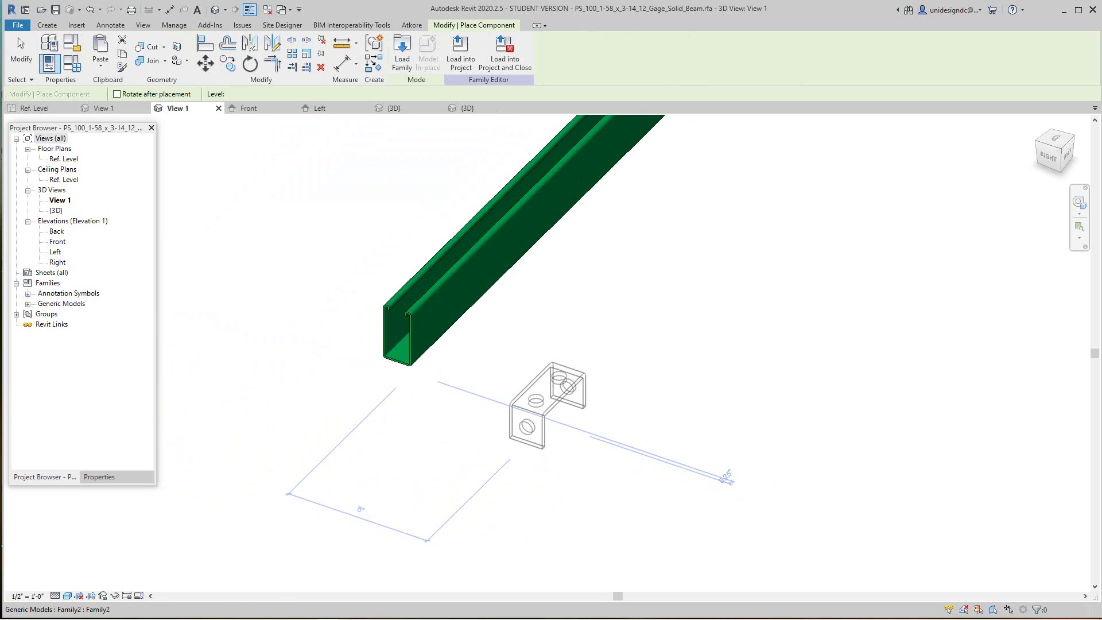
left_click(548, 405)
key("Escape")
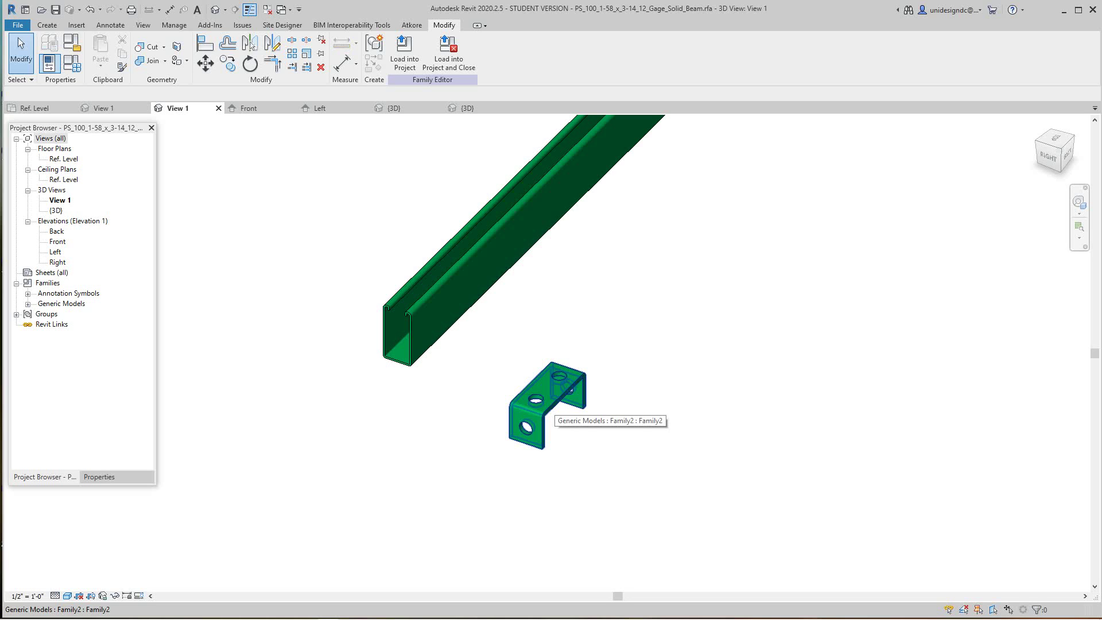
Try to pick a new host for the placed fitting
scroll(562, 405, "up", 2)
left_click(546, 402)
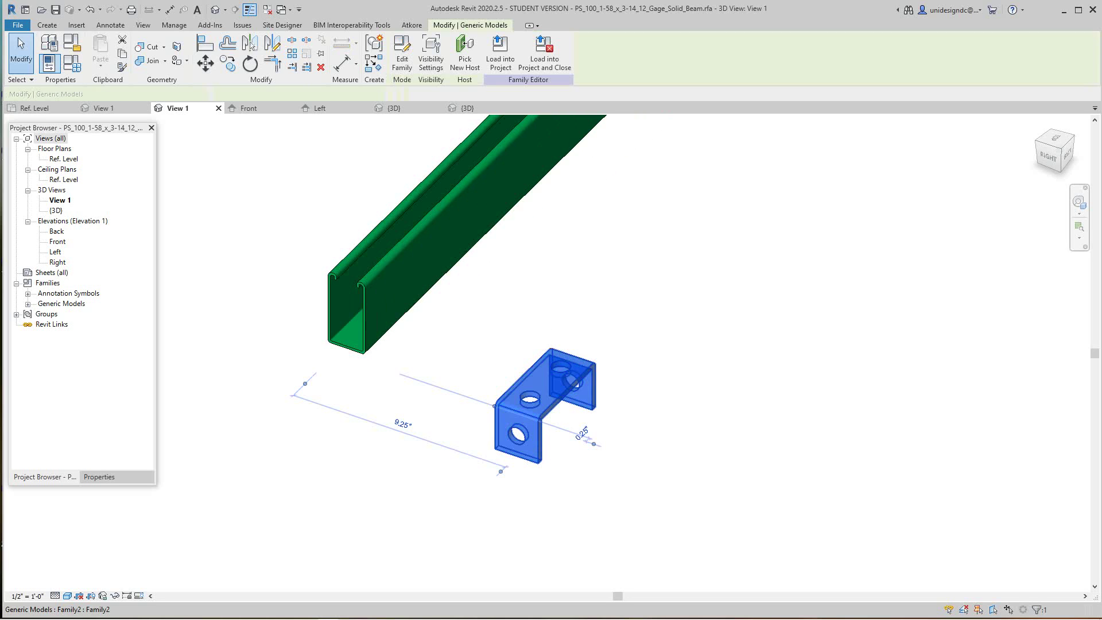
left_click(465, 55)
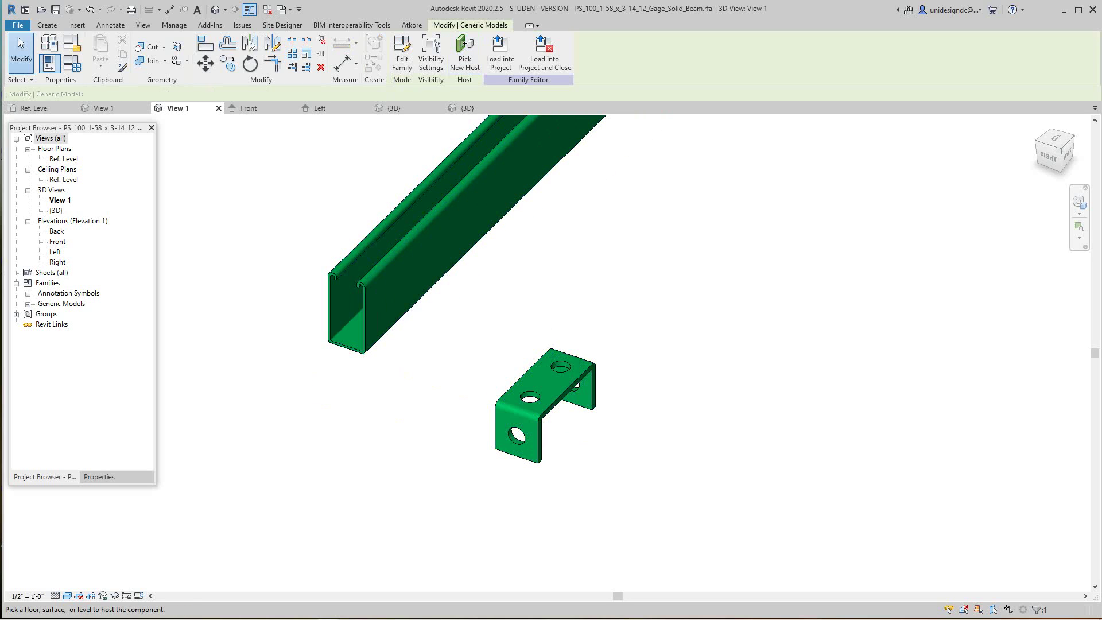
scroll(475, 338, "up", 2)
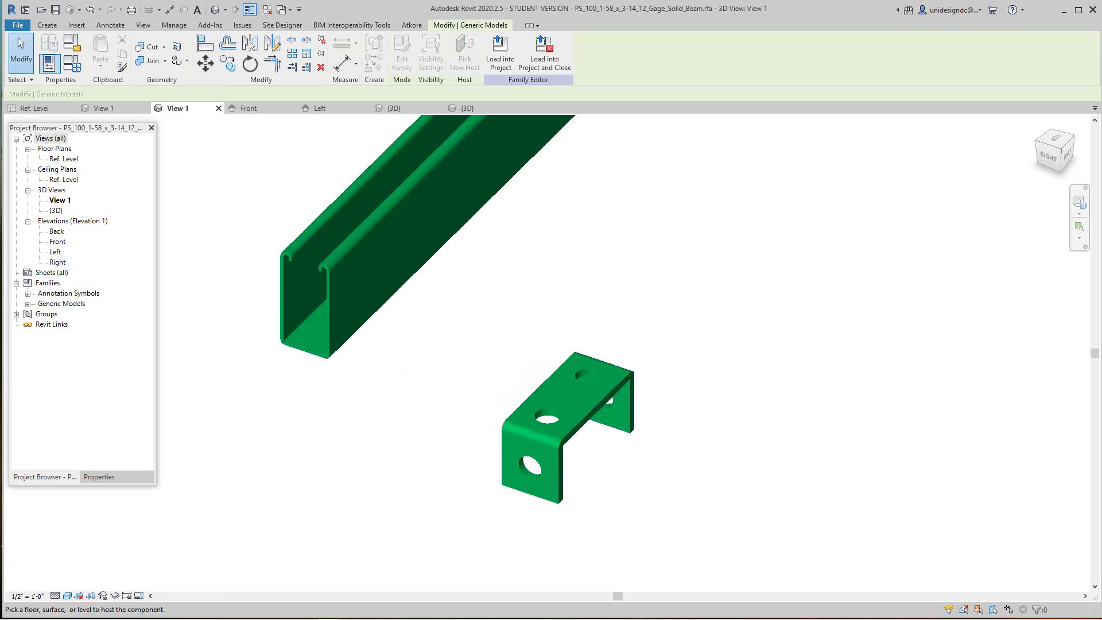
key("Escape")
key("Escape")
left_click(566, 399)
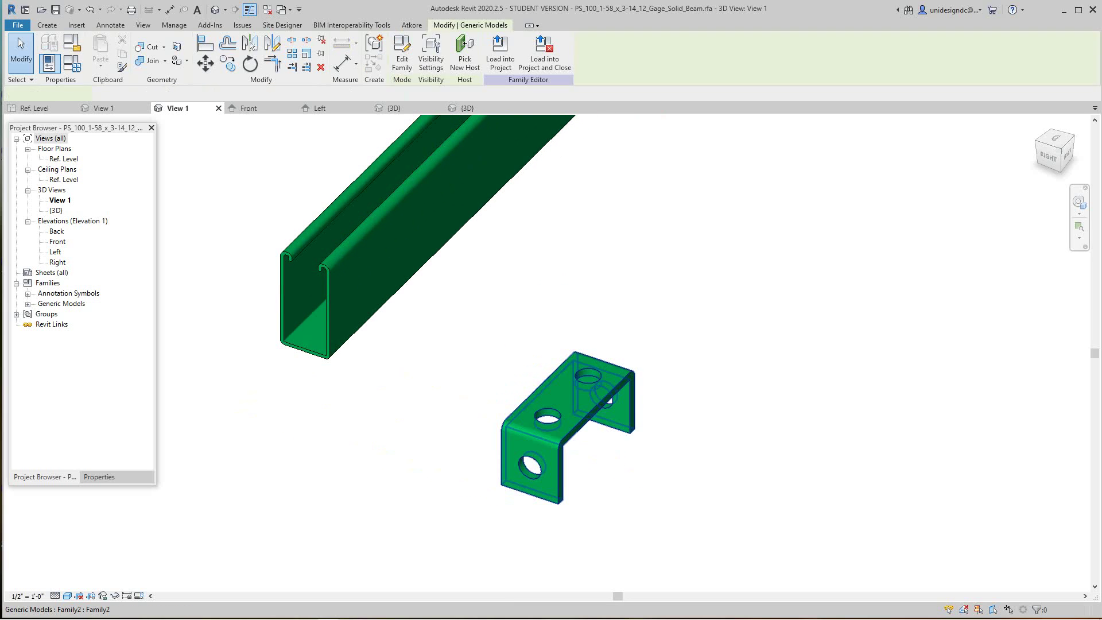
left_click(465, 55)
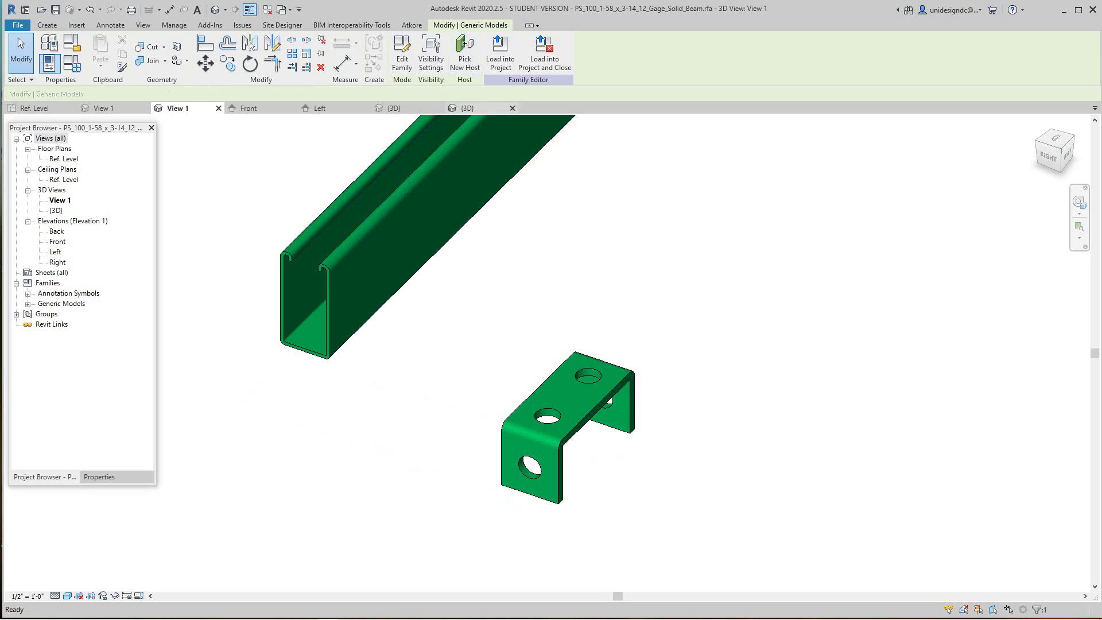
key("Escape")
In the fitting family's category and parameter settings, enable Work Plane-Based and turn off Always vertical
scroll(508, 334, "down", 5)
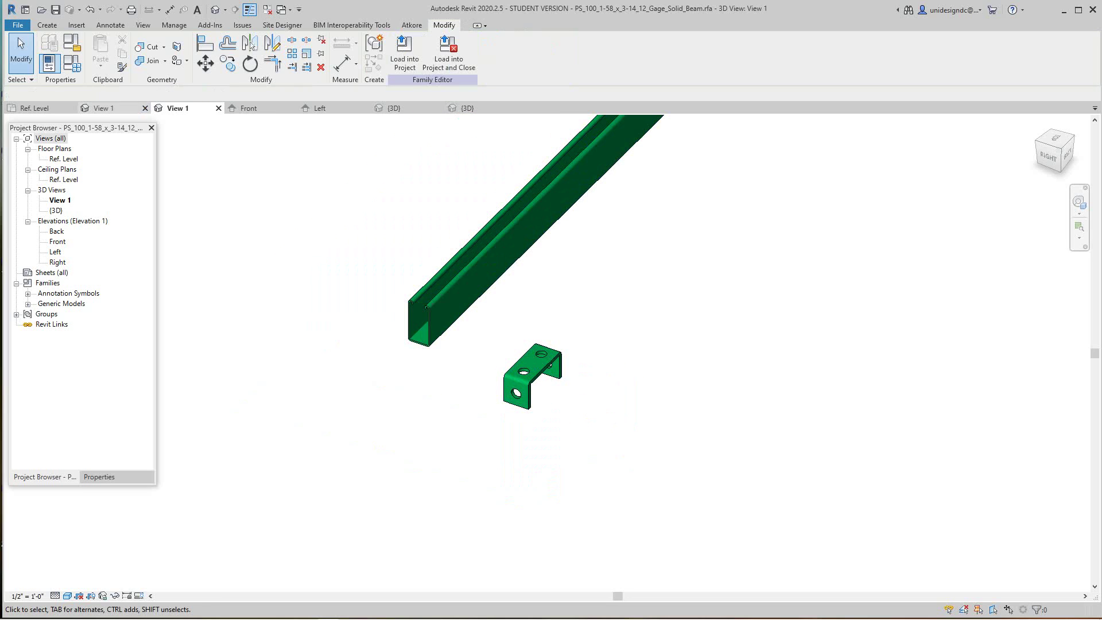
left_click(36, 107)
scroll(508, 333, "down", 3)
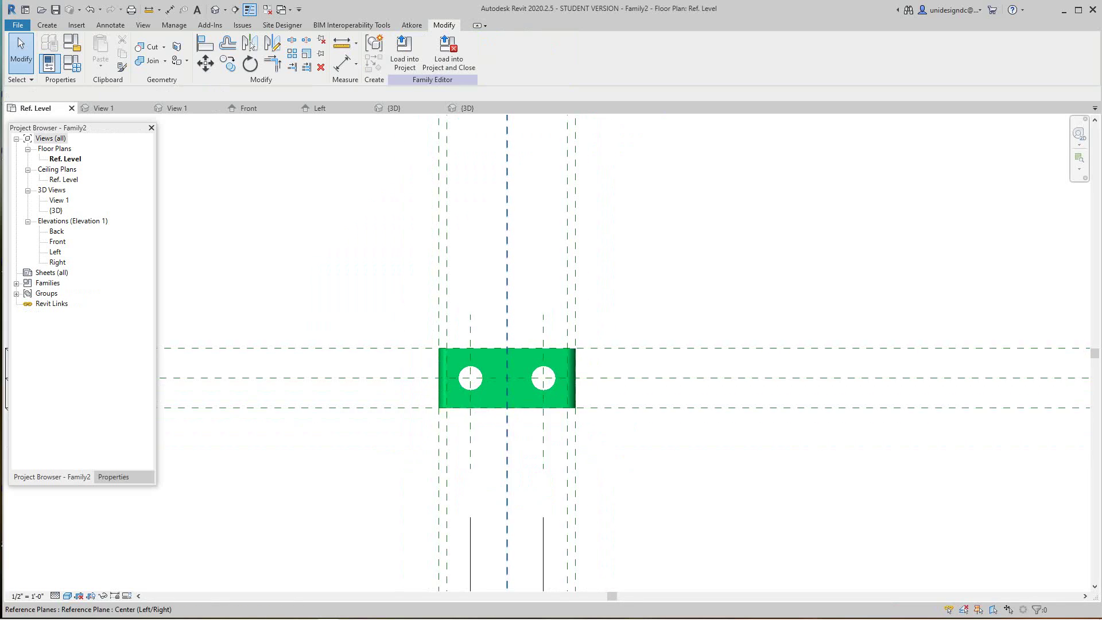
scroll(517, 324, "up", 2)
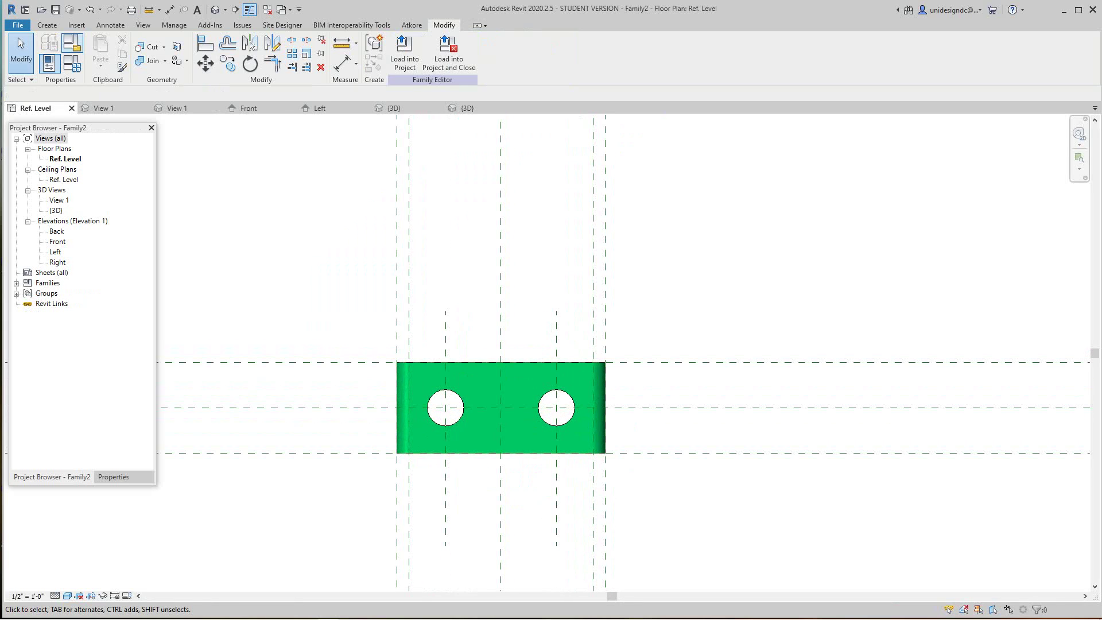
left_click(72, 45)
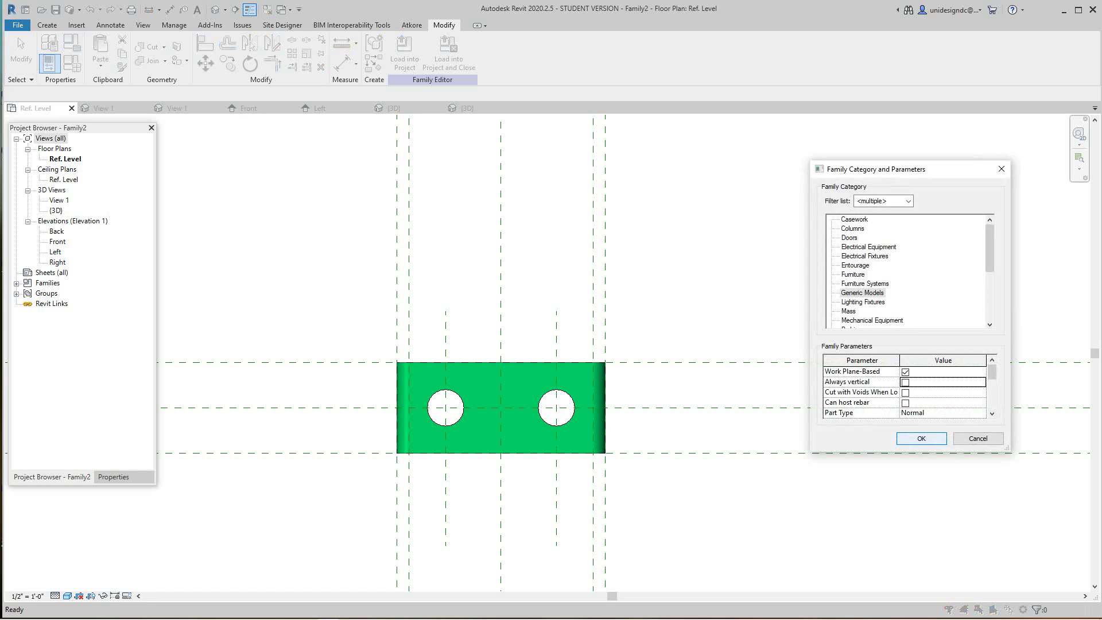
left_click(922, 439)
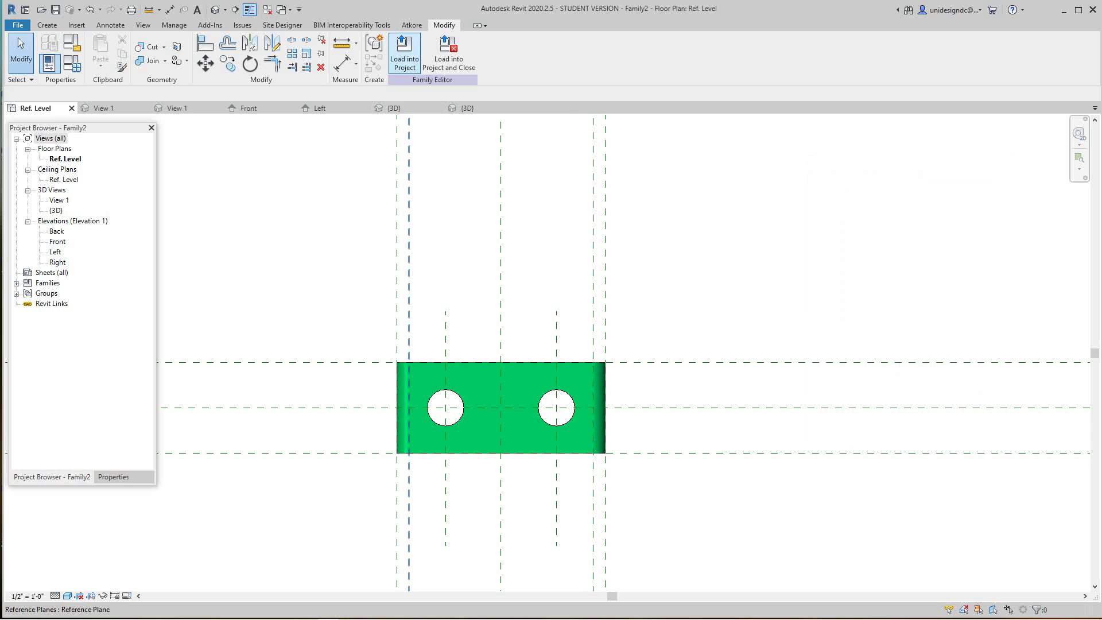
Reload the fitting family into PS_100_1-58_x_3-14_12_Gage_Solid_Beam.rfa, overwriting the existing version and its parameter values
left_click(405, 52)
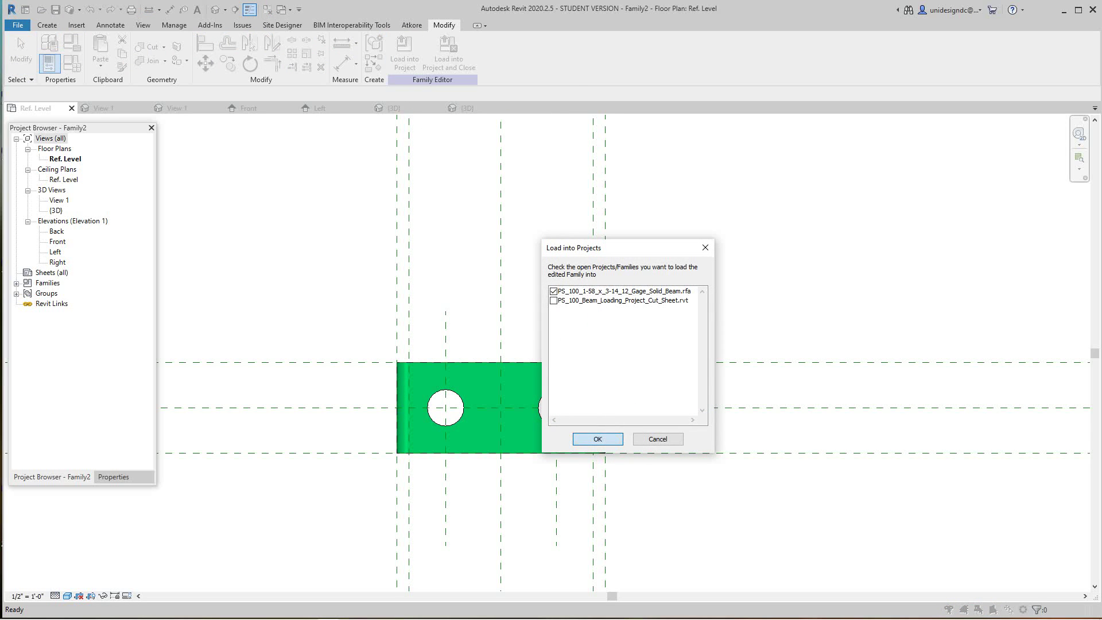
key("Return")
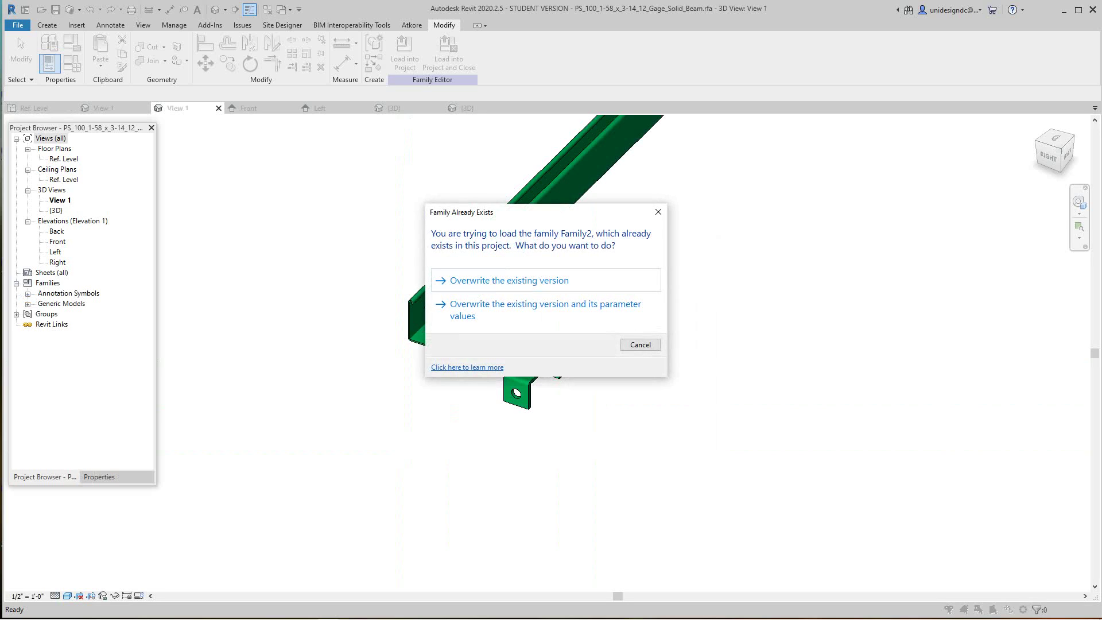
left_click(540, 311)
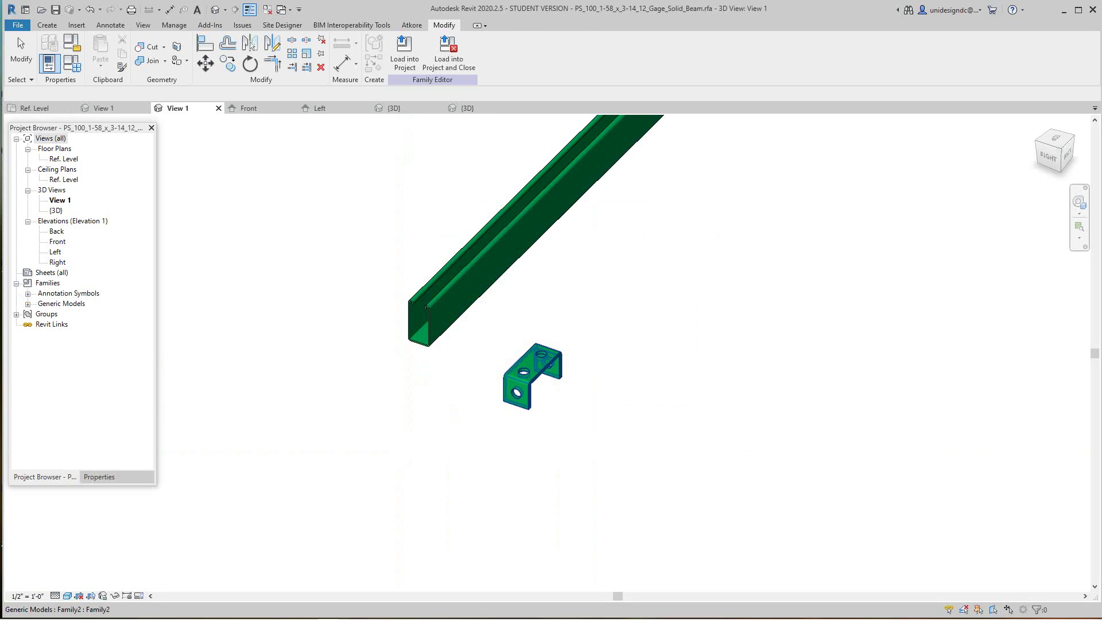
Rehost the placed fitting onto the side face of the strut beam's near end and rotate it so its flanges run along the beam
left_click(508, 352)
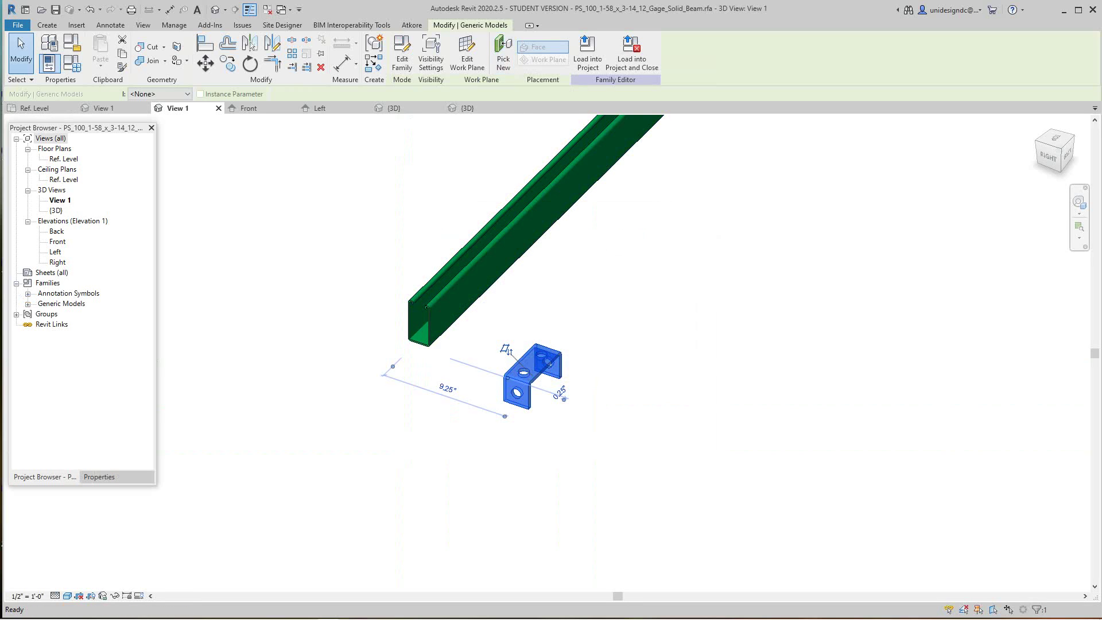
left_click(504, 53)
scroll(471, 303, "up", 4)
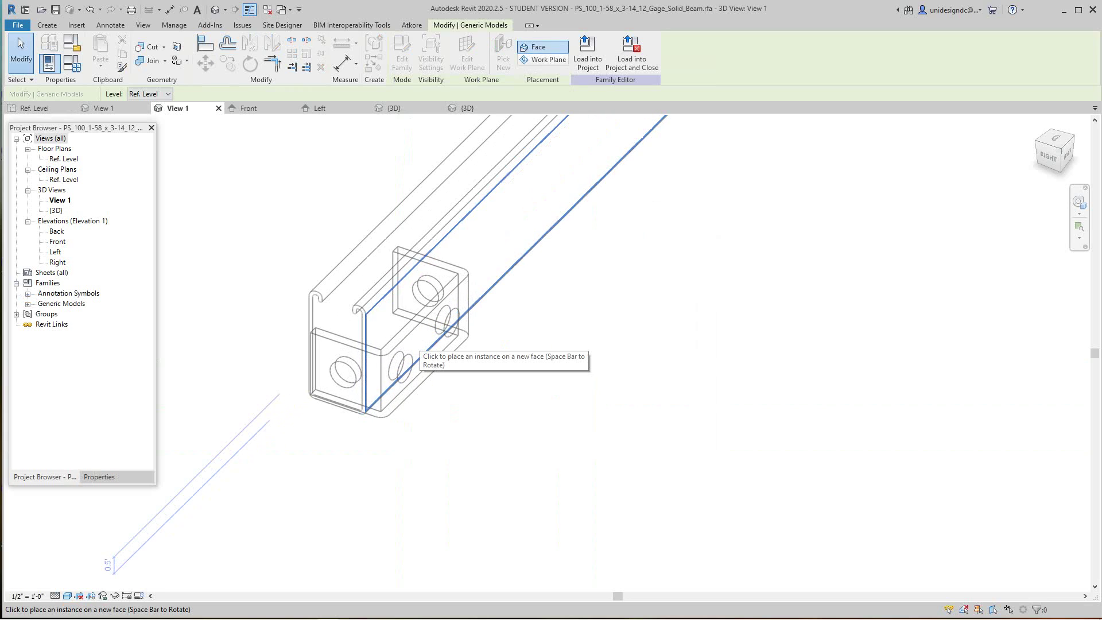
left_click(363, 305)
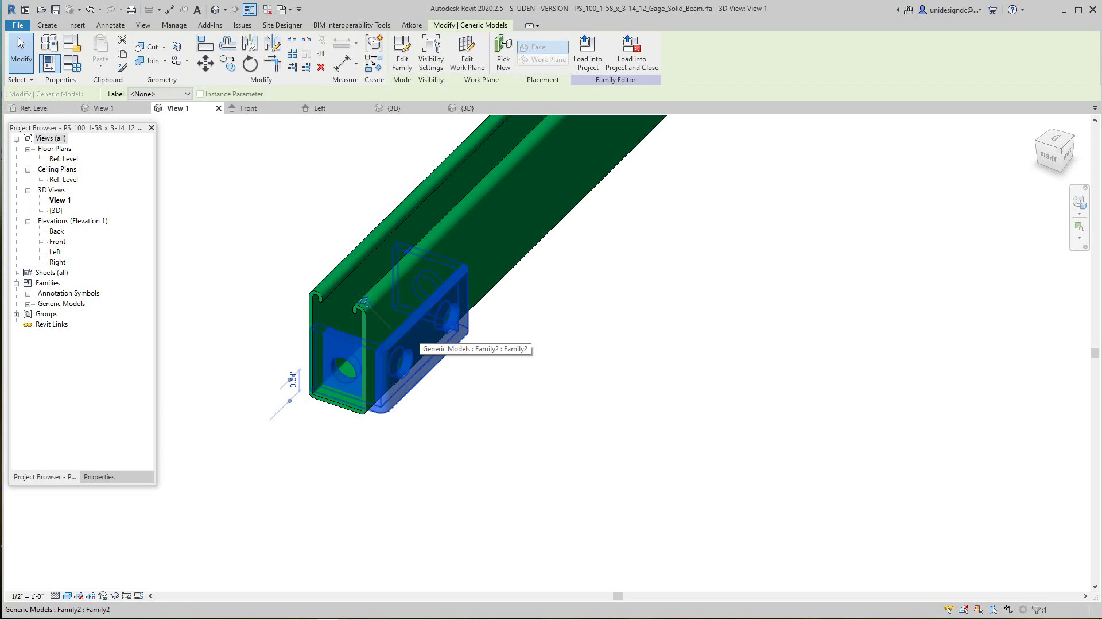
key("space")
left_click(475, 379)
Select the rehosted fitting and nudge it upward along the beam's side face
scroll(475, 378, "up", 3)
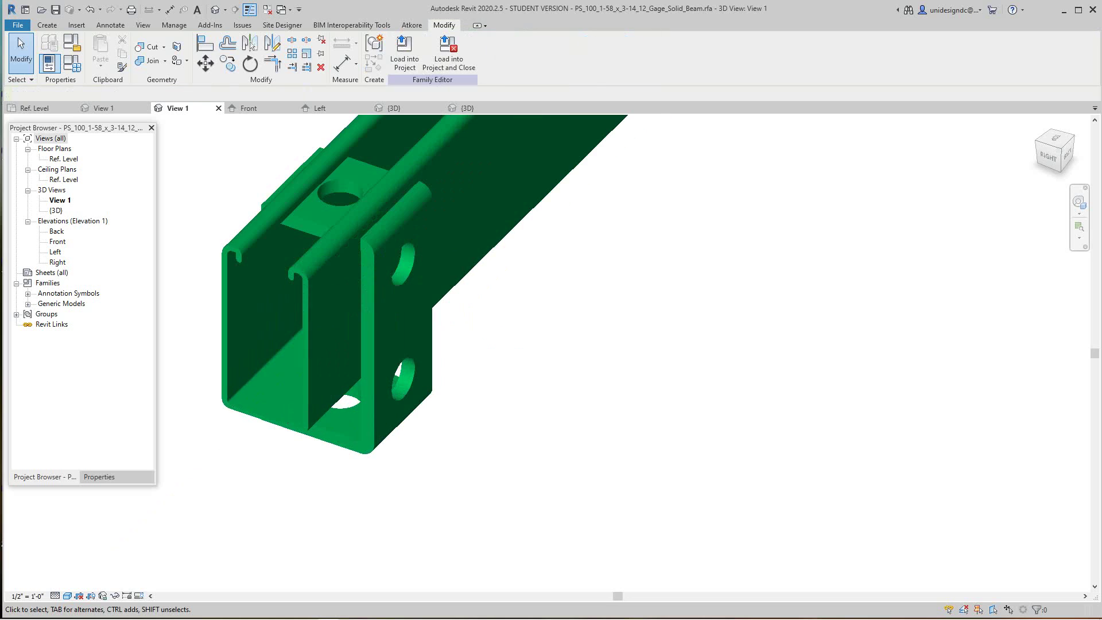
left_click(402, 385)
key("Up")
key("Up")
key("Up")
key("Up")
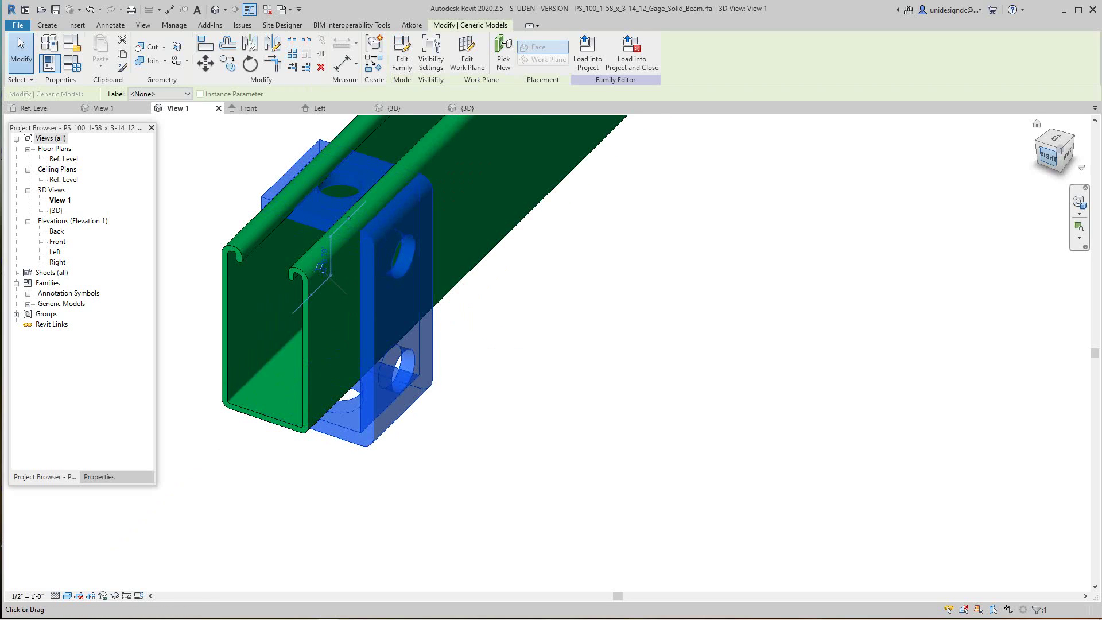
From the Right view, move the fitting up and slightly outward so its flanges clear the strut's top and bottom edges
left_click(1048, 156)
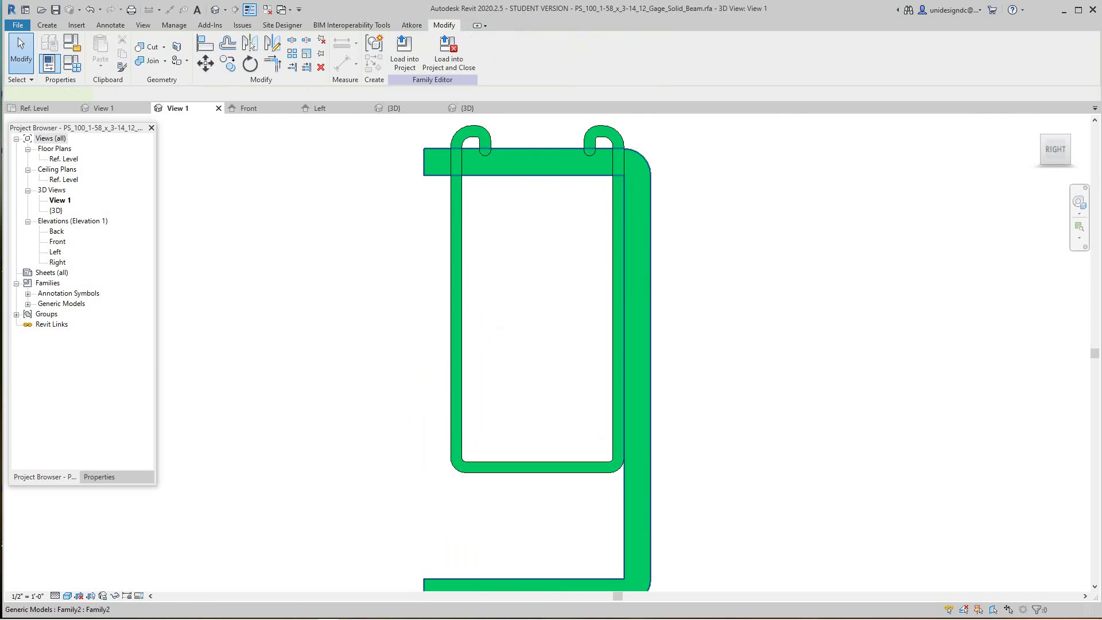
scroll(511, 350, "down", 3)
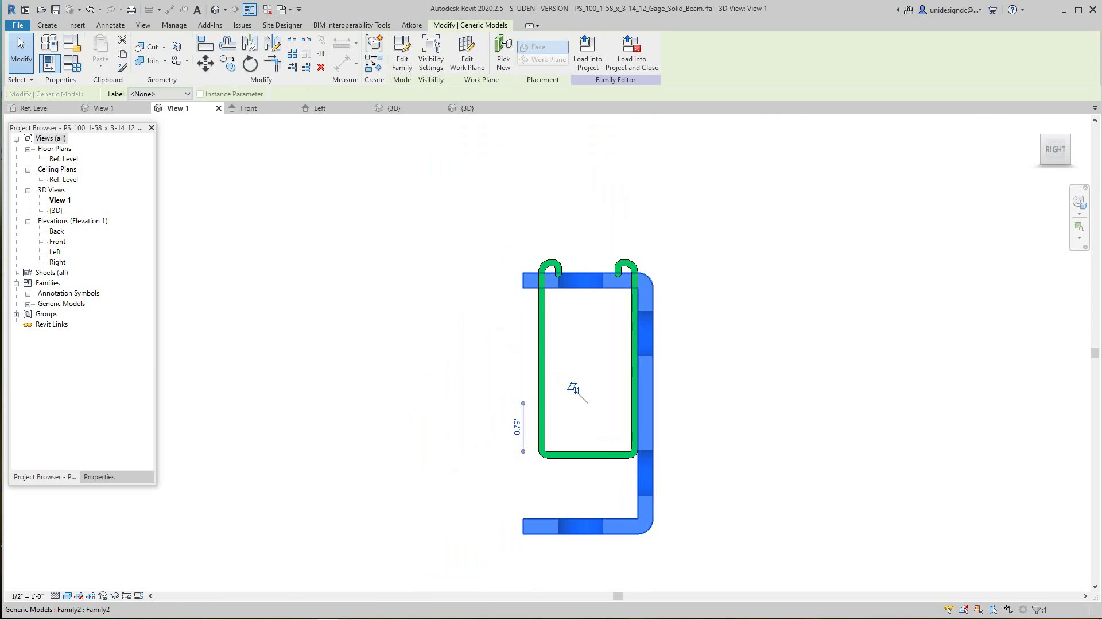
left_click(567, 351)
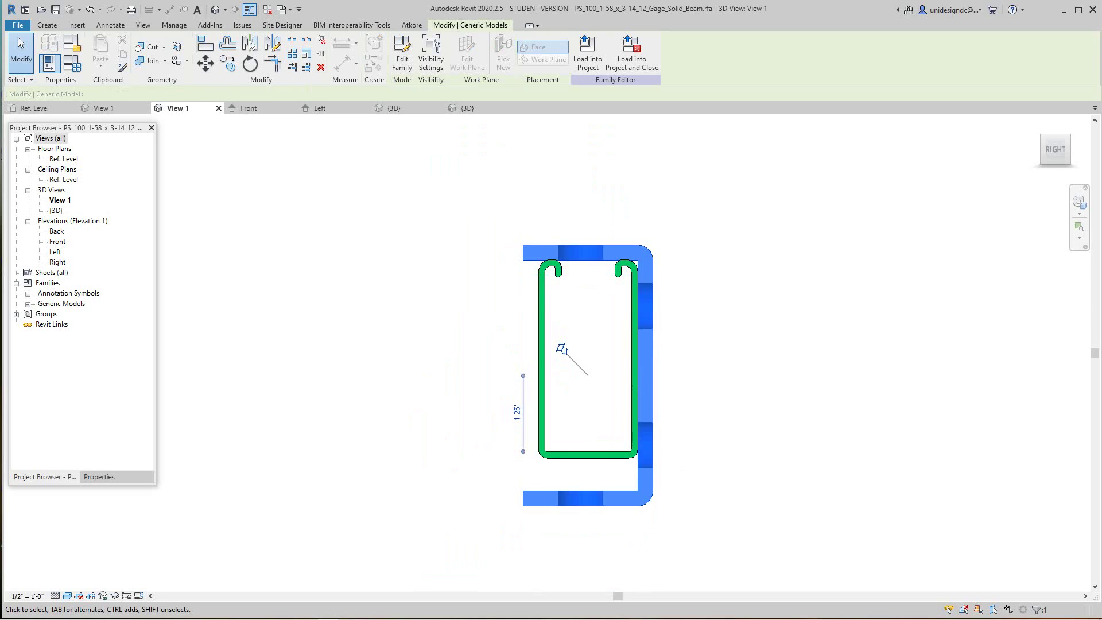
key("Escape")
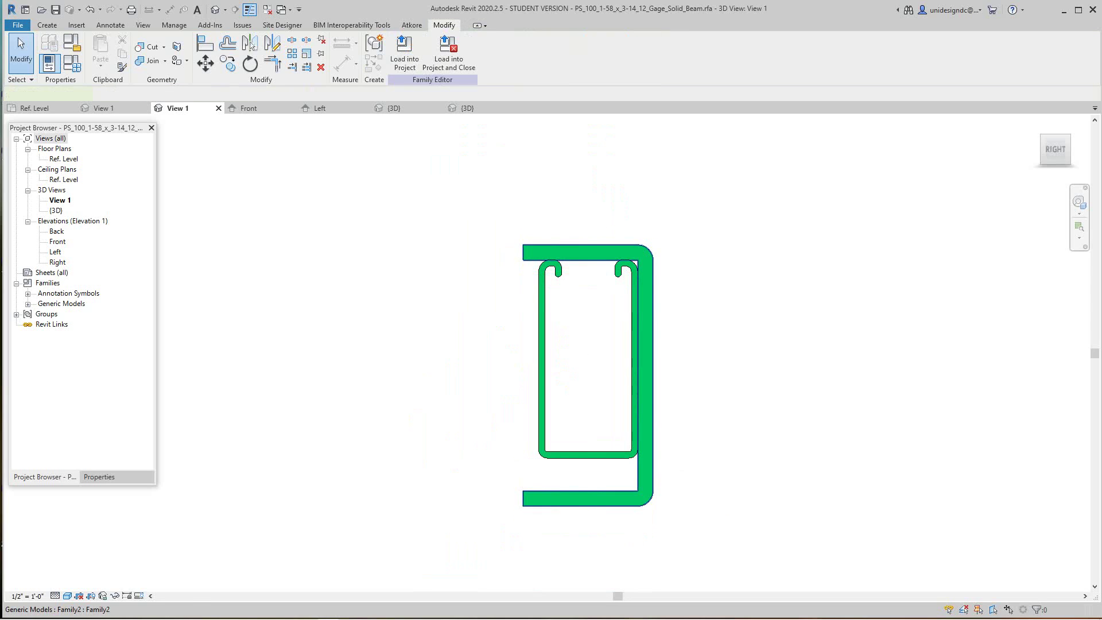
mouse_move(645, 356)
left_mouse_down()
mouse_move(651, 325)
mouse_move(651, 340)
left_mouse_up()
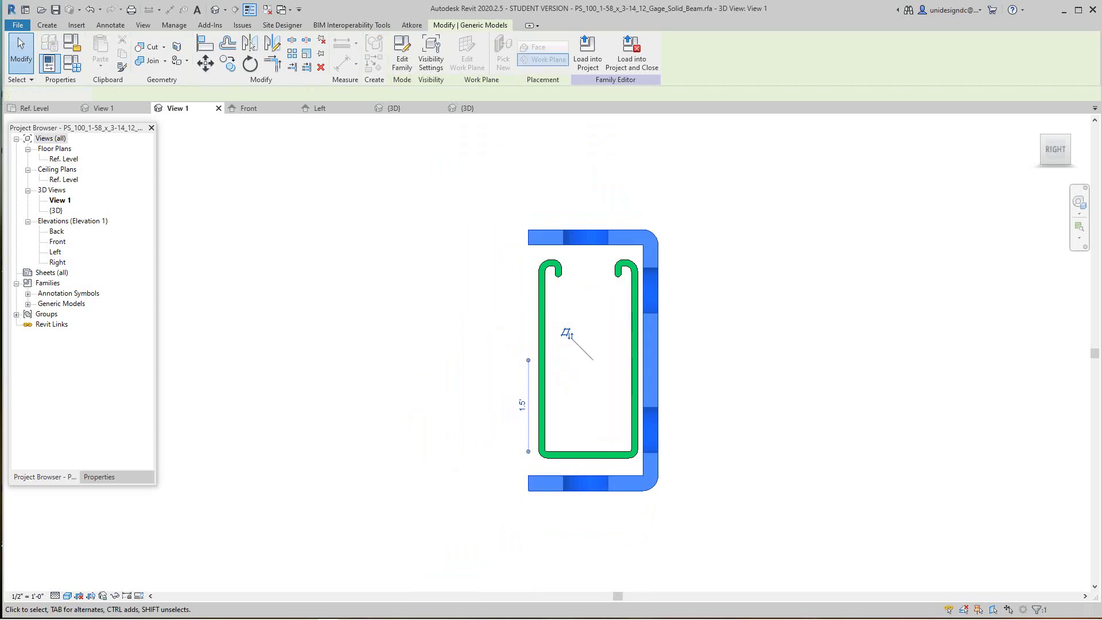
key("Escape")
Inspect the fitting's position around the end of the strut beam from an isometric angle
left_click_drag(1055, 150, 1060, 153)
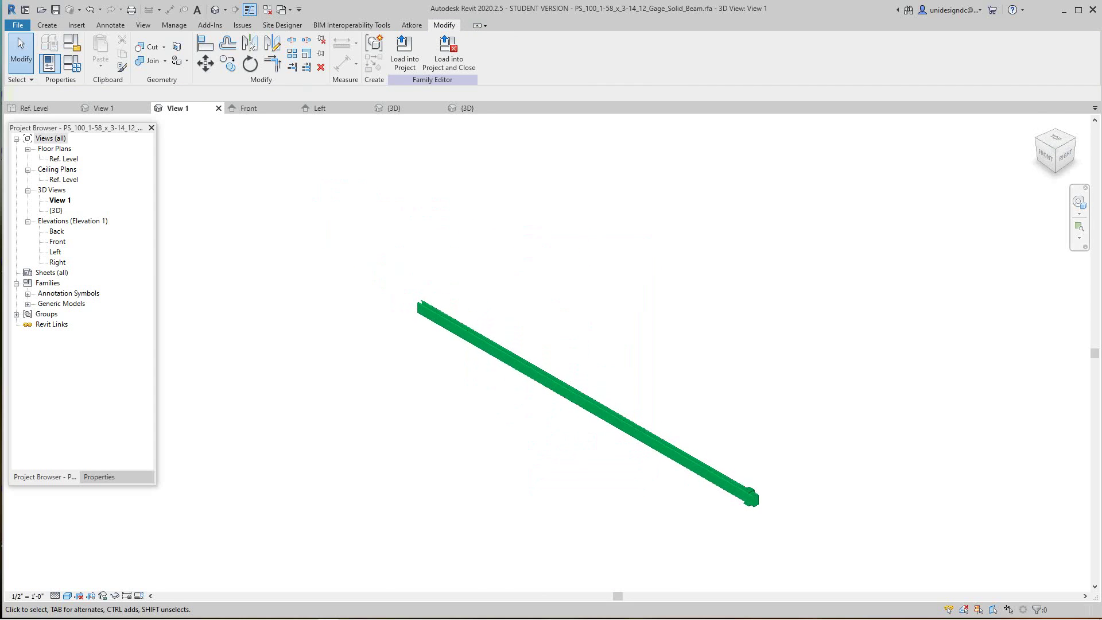
middle_click_drag(862, 517, 726, 421)
scroll(758, 462, "up", 5)
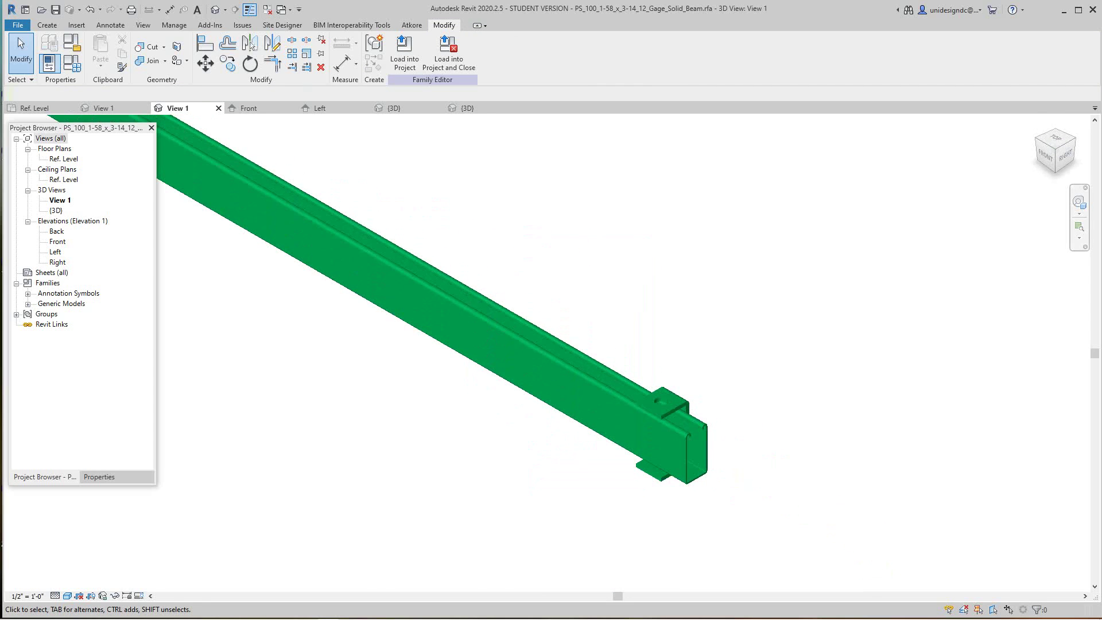
scroll(586, 250, "up", 3)
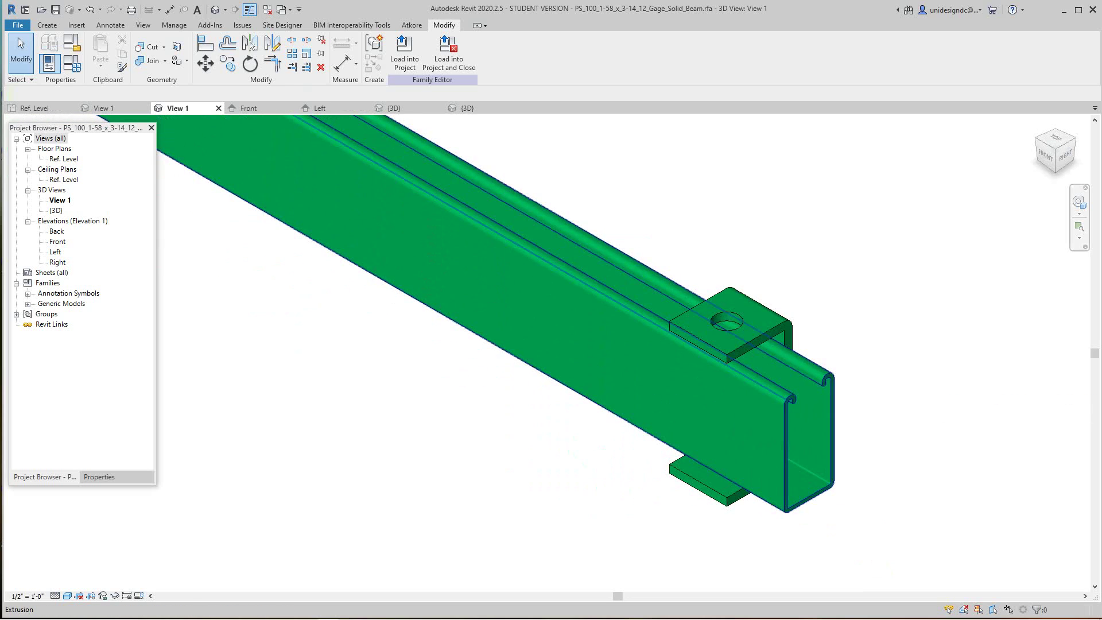
mouse_move(551, 619)
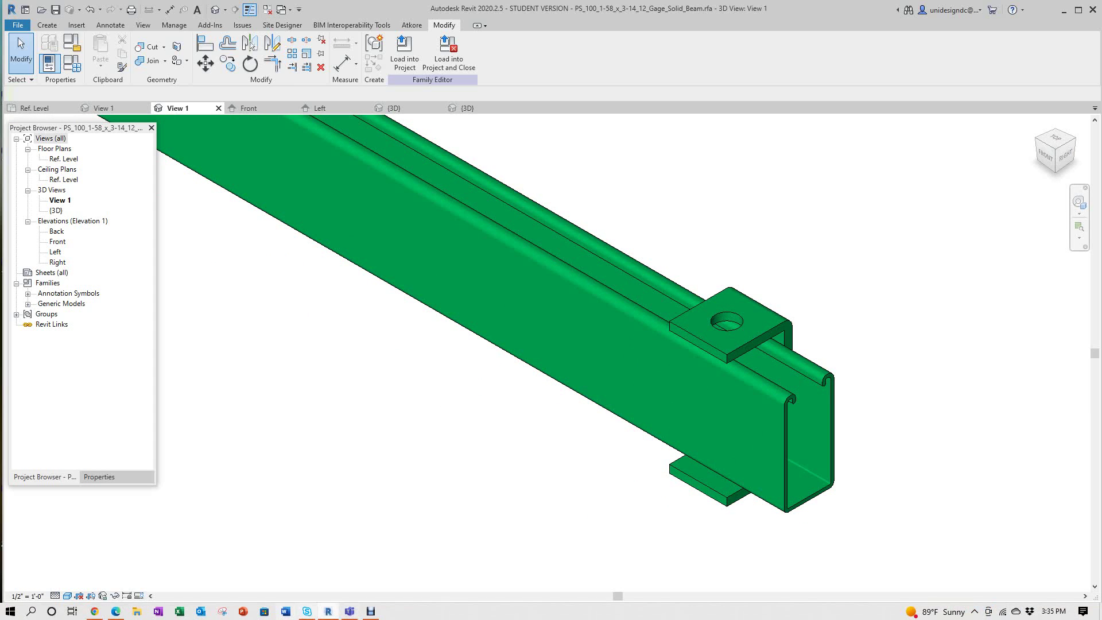
left_click(371, 612)
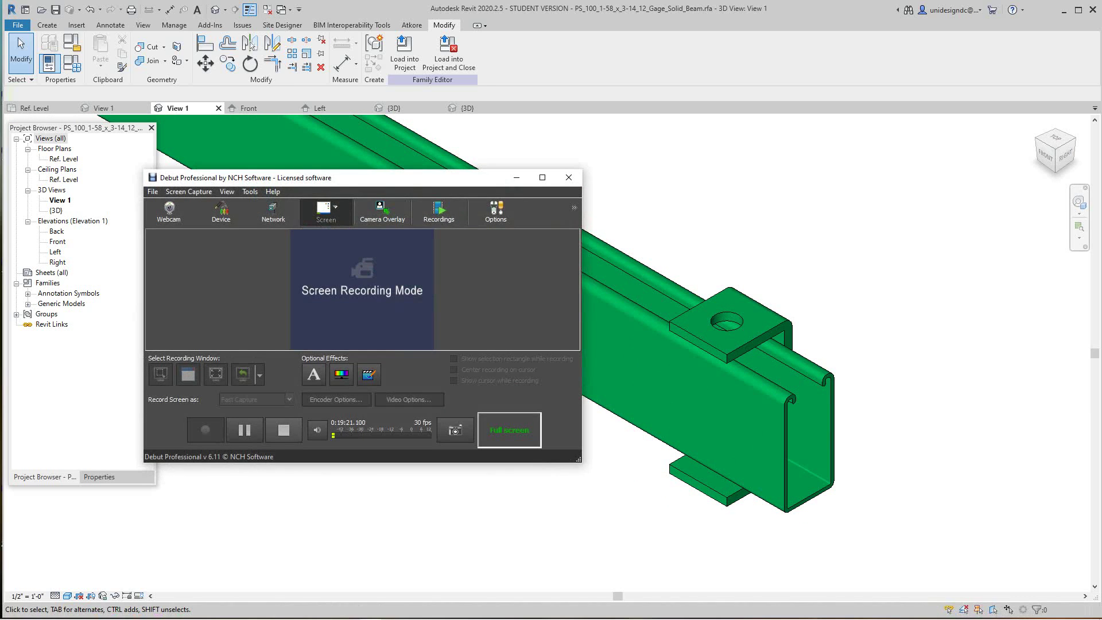